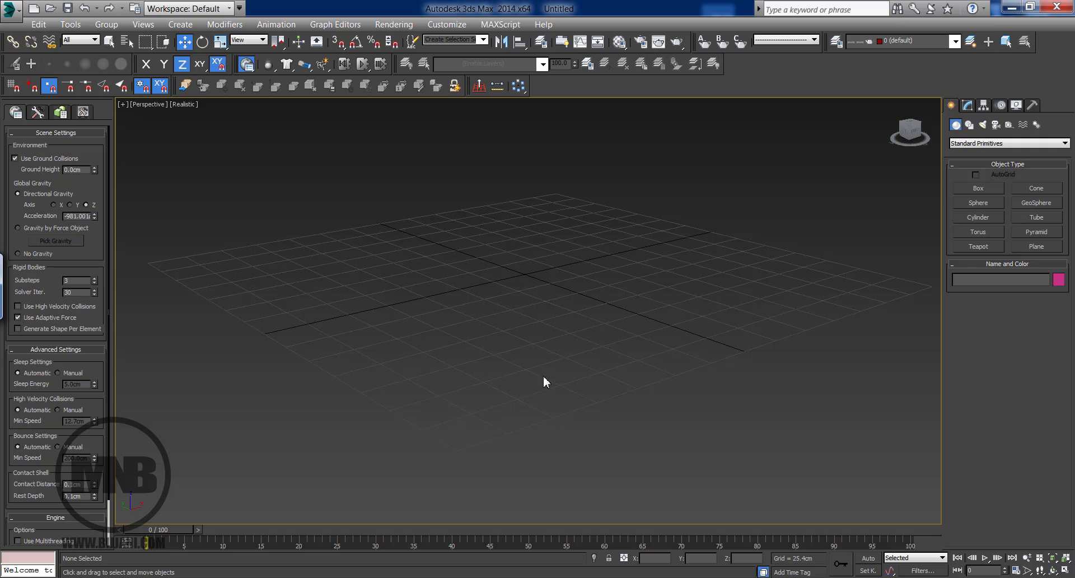
# Step: Create a box about 146 cm long, 239 cm wide and 80 cm high on the ground grid
pyautogui.keyDown('alt'); pyautogui.moveTo(544, 375); pyautogui.dragTo(539, 342, button='middle'); pyautogui.keyUp('alt')
pyautogui.moveTo(599, 299); pyautogui.dragTo(602, 298, button='middle')
pyautogui.scroll(-3, 603, 299)
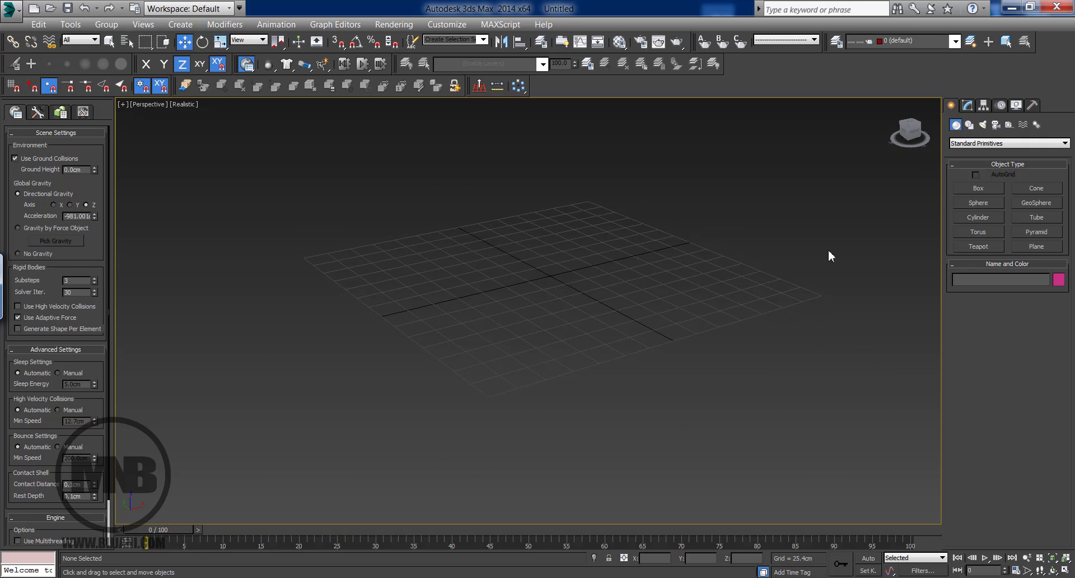
pyautogui.click(978, 188)
pyautogui.moveTo(425, 292); pyautogui.dragTo(713, 293)
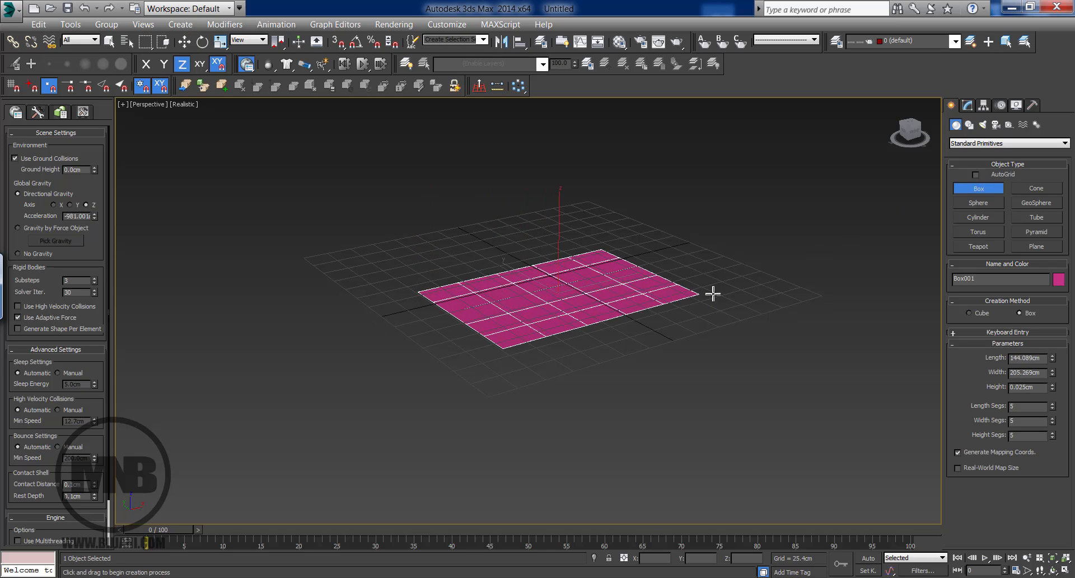
pyautogui.click(714, 263)
pyautogui.click(707, 197)
pyautogui.moveTo(598, 269); pyautogui.dragTo(512, 290, button='middle')
pyautogui.scroll(-3, 552, 269)
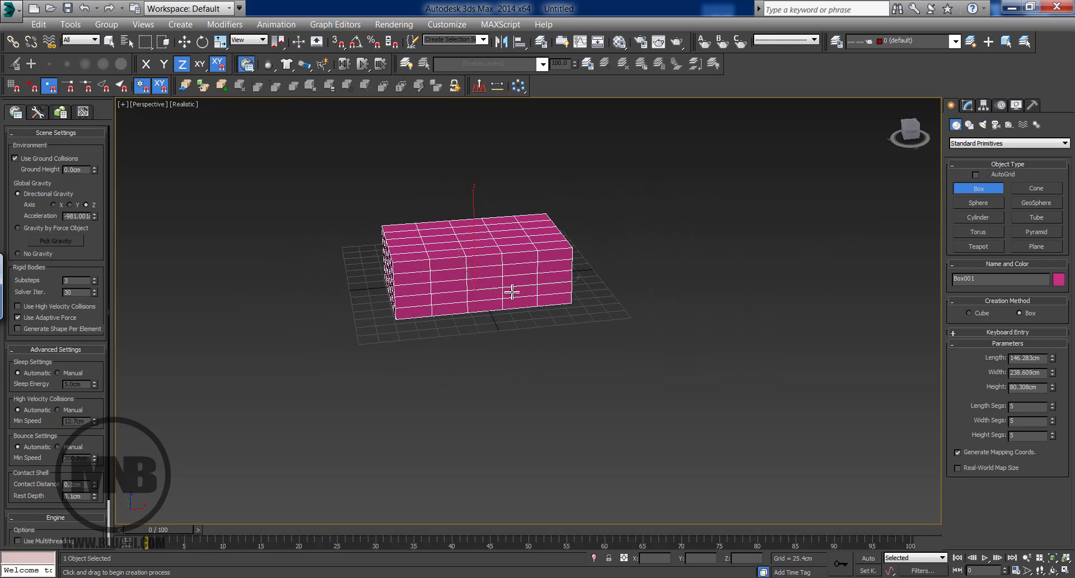
# Step: Clone the box along the X axis, placing the copy at about X 341 cm
pyautogui.moveTo(513, 365); pyautogui.dragTo(426, 380, button='middle')
pyautogui.press('w')
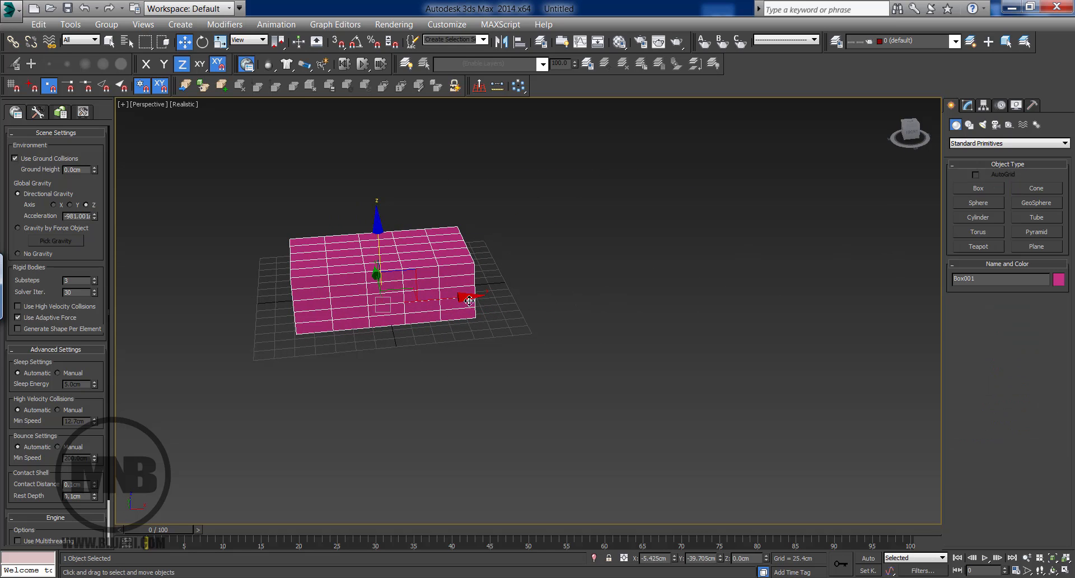
pyautogui.keyDown('shift'); pyautogui.moveTo(458, 301); pyautogui.dragTo(679, 281); pyautogui.keyUp('shift')
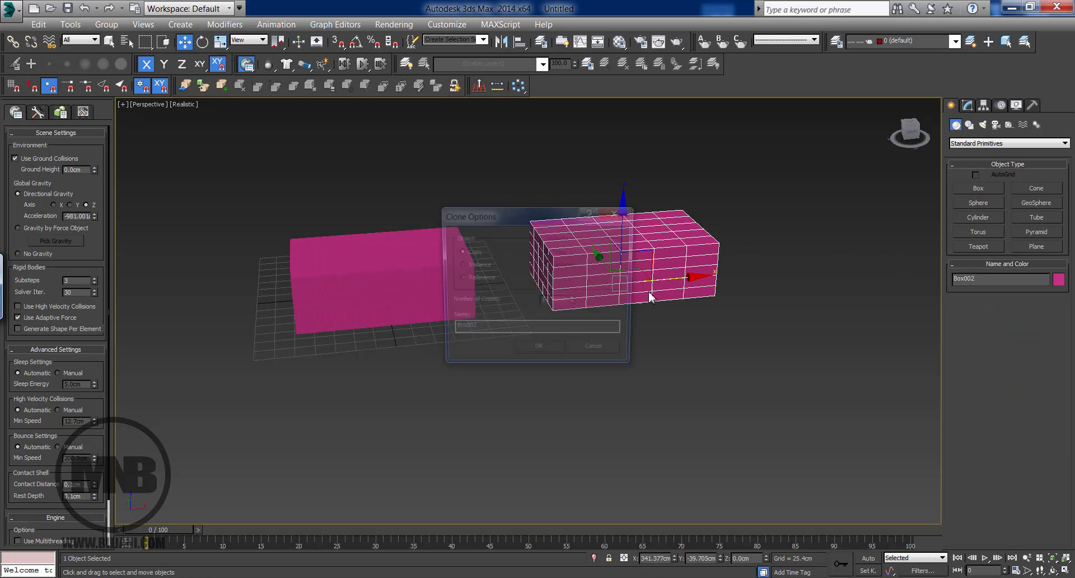
pyautogui.click(546, 352)
# Step: Move the copied box back and upward to about Y 192 cm and Z 113 cm
pyautogui.moveTo(599, 257); pyautogui.dragTo(567, 210)
pyautogui.moveTo(583, 175); pyautogui.dragTo(582, 107)
pyautogui.moveTo(568, 218); pyautogui.dragTo(499, 297, button='middle')
# Step: Rotate the copied box freehand and flatten it to about 46% along the Z axis
pyautogui.press('e')
pyautogui.moveTo(594, 269); pyautogui.dragTo(515, 236)
pyautogui.press('r')
pyautogui.moveTo(547, 172); pyautogui.dragTo(548, 207)
pyautogui.click(654, 158)
pyautogui.click(575, 242)
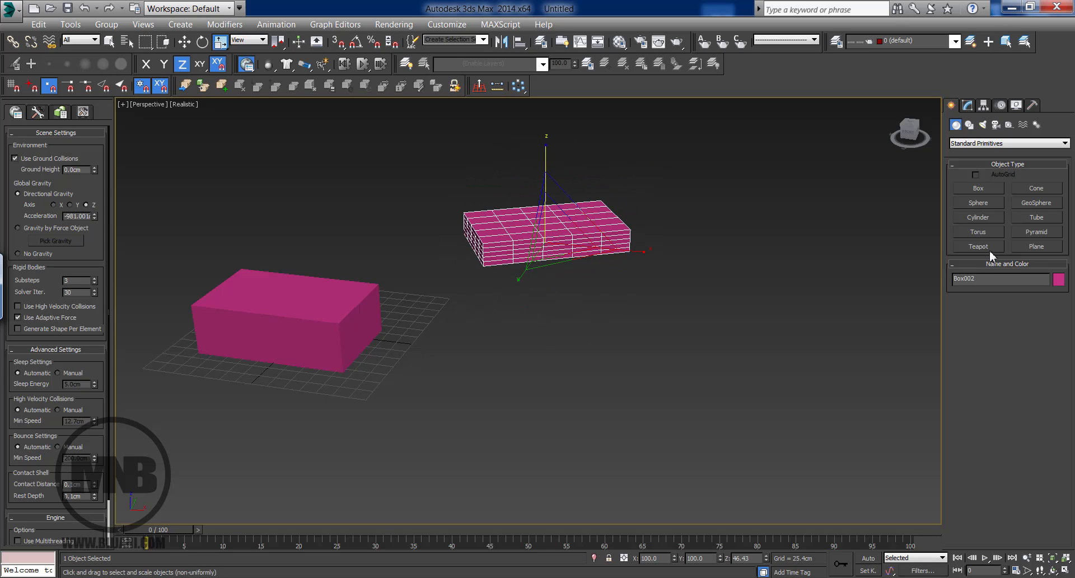
# Step: Change the object color of the flattened copy to green and deselect it
pyautogui.click(1058, 280)
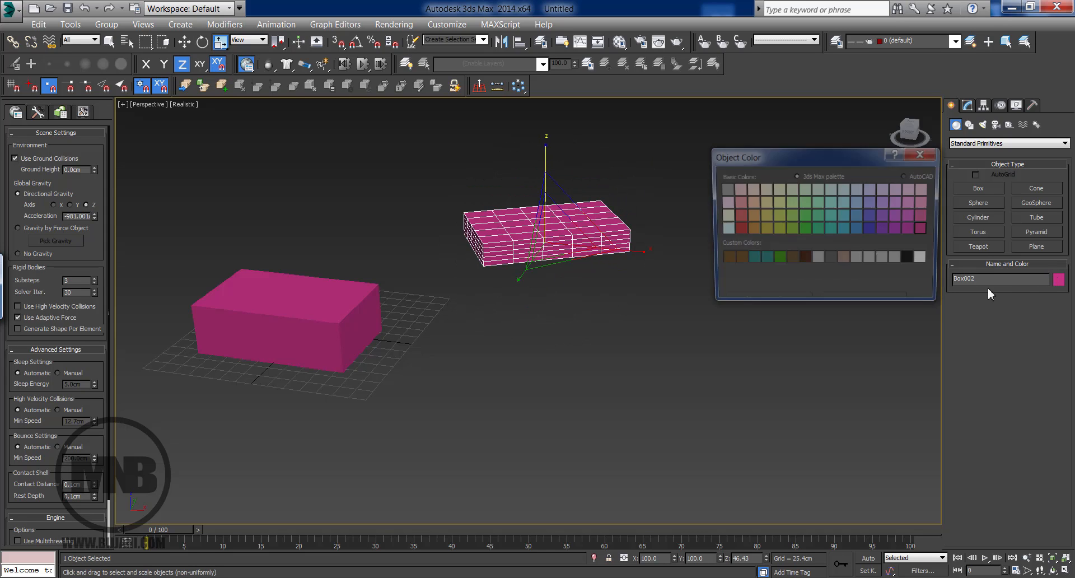
pyautogui.click(843, 315)
pyautogui.click(655, 350)
pyautogui.moveTo(512, 352); pyautogui.dragTo(674, 337, button='middle')
pyautogui.scroll(3, 674, 337)
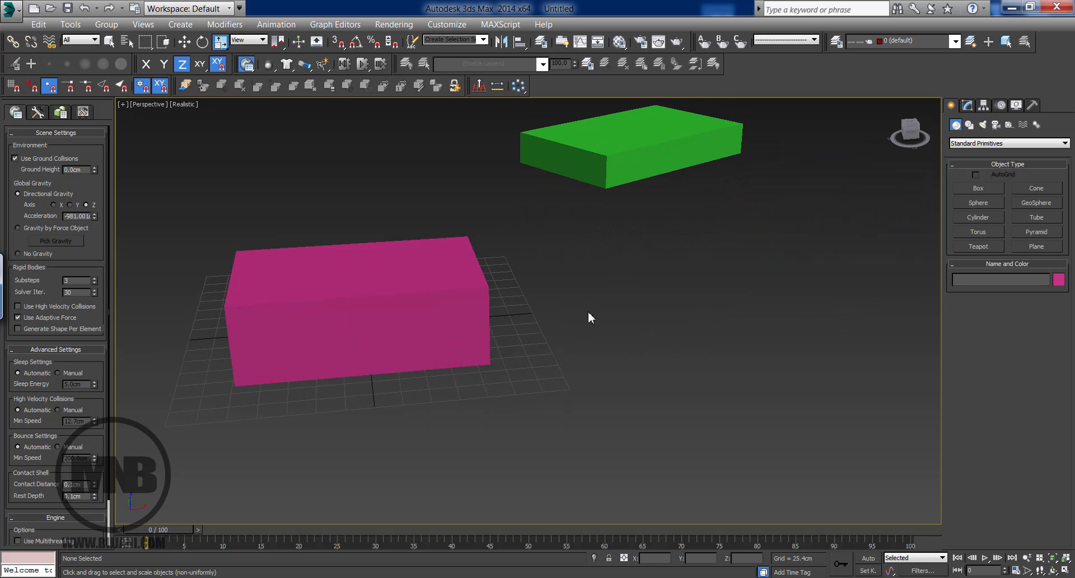
pyautogui.moveTo(589, 318); pyautogui.dragTo(555, 365, button='middle')
pyautogui.scroll(-3, 570, 356)
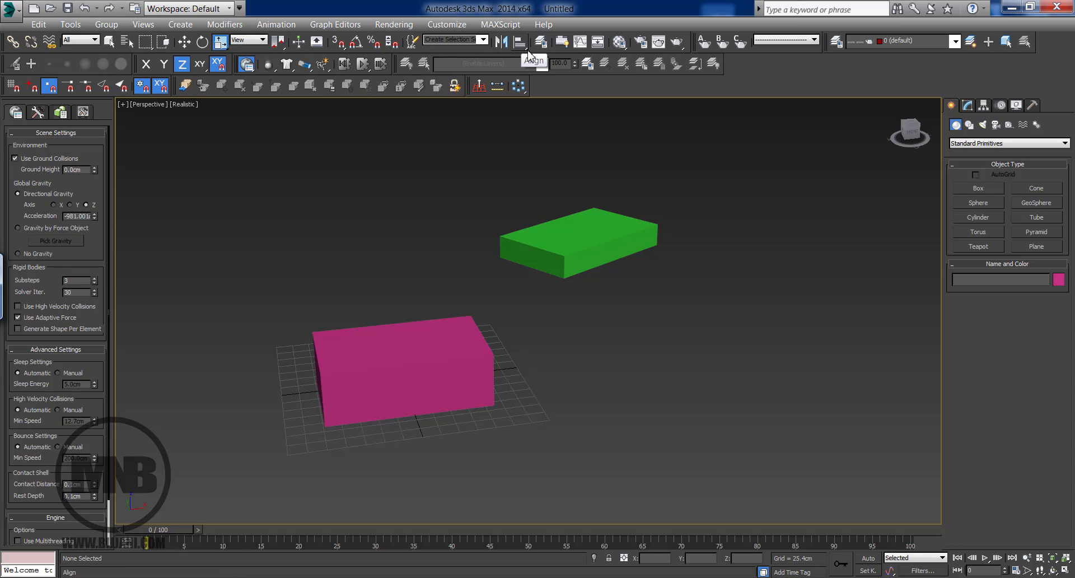
# Step: Quick-align the green box to the pink box
pyautogui.moveTo(525, 52)
pyautogui.mouseDown()
pyautogui.moveTo(518, 118)
pyautogui.moveTo(521, 58)
pyautogui.mouseUp()
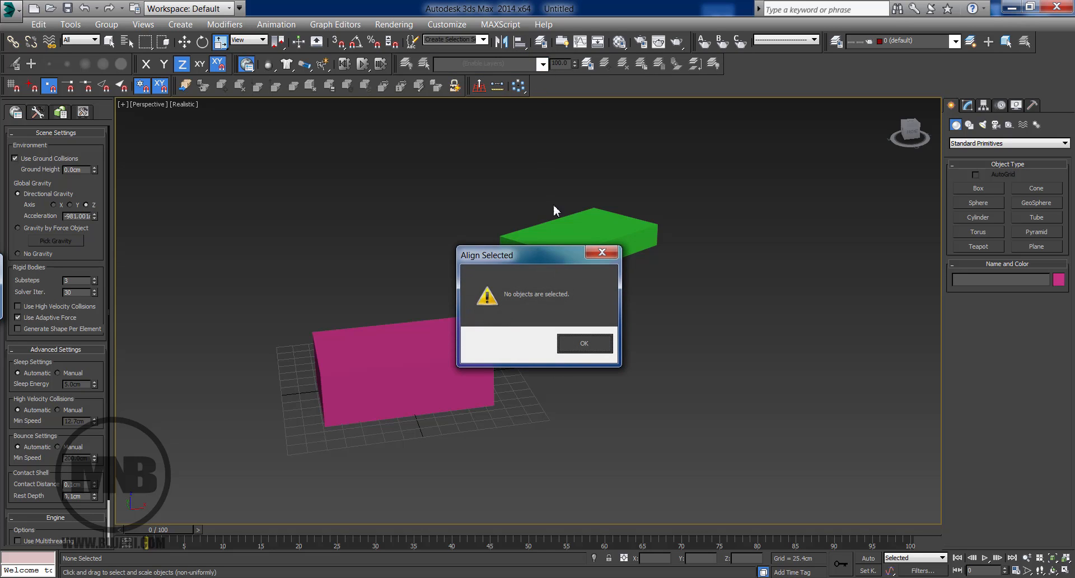
pyautogui.press('Return')
pyautogui.click(582, 246)
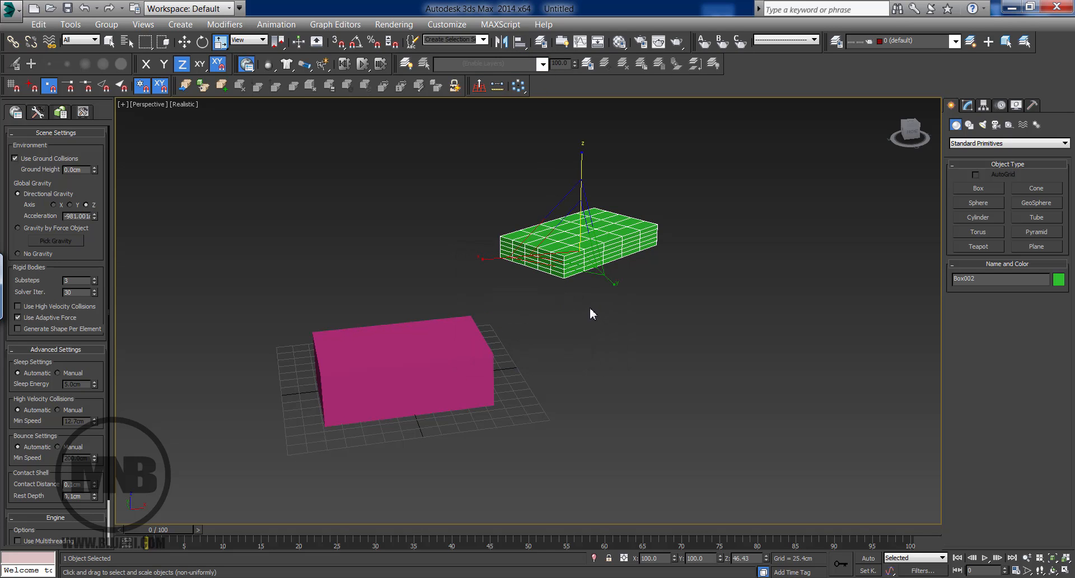
pyautogui.hotkey('alt', 'a')
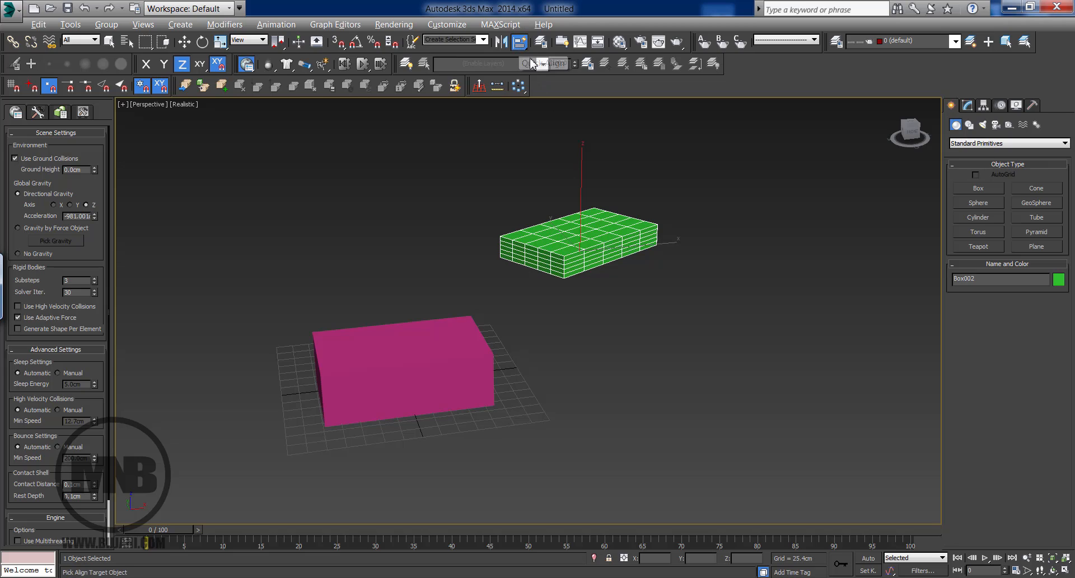
pyautogui.click(521, 44)
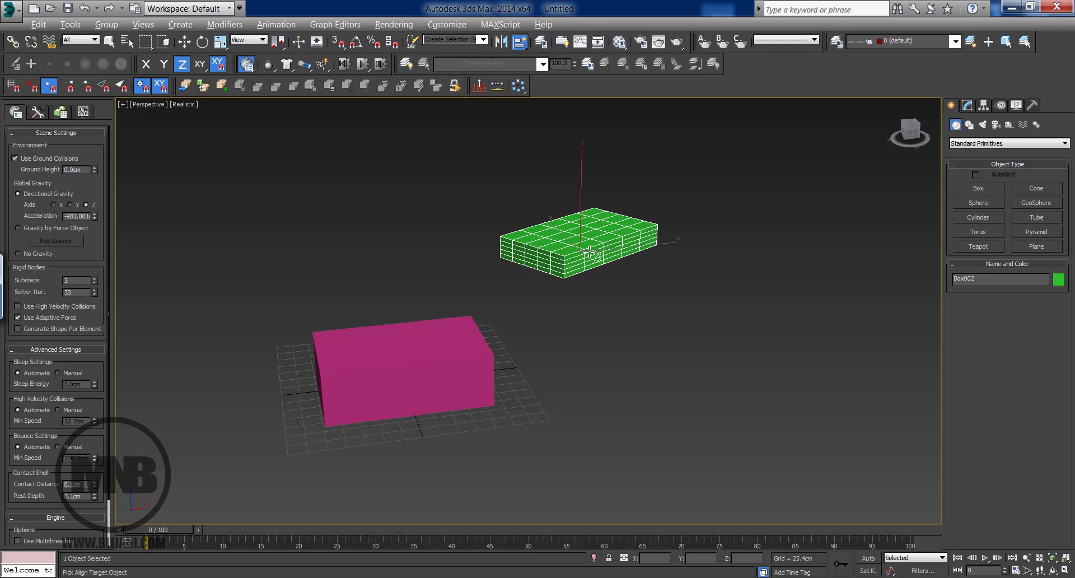
pyautogui.click(373, 370)
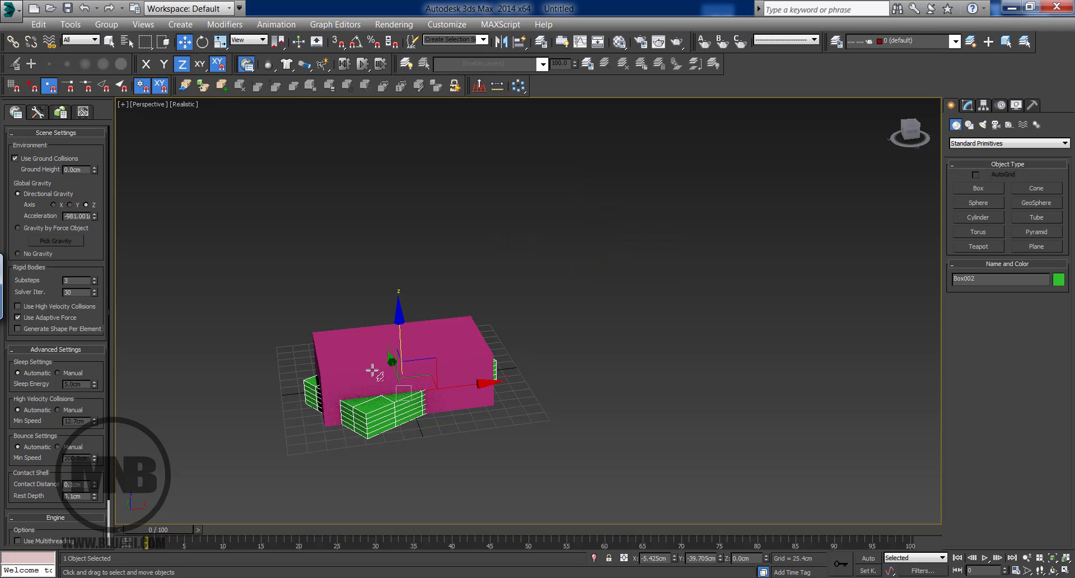
# Step: Examine the overlapping boxes from below and from the sides, selecting each to compare their pivot positions
pyautogui.keyDown('alt'); pyautogui.moveTo(471, 376); pyautogui.dragTo(543, 299, button='middle'); pyautogui.keyUp('alt')
pyautogui.scroll(3, 452, 394)
pyautogui.keyDown('alt'); pyautogui.moveTo(454, 382); pyautogui.dragTo(446, 344, button='middle'); pyautogui.keyUp('alt')
pyautogui.scroll(3, 396, 430)
pyautogui.scroll(3, 444, 366)
pyautogui.click(586, 304)
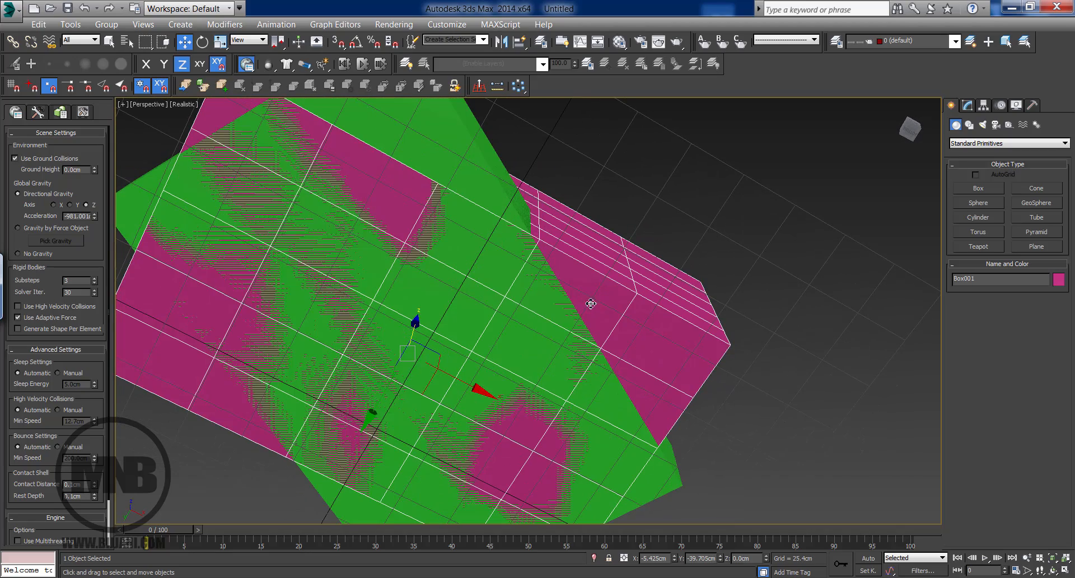
pyautogui.click(536, 271)
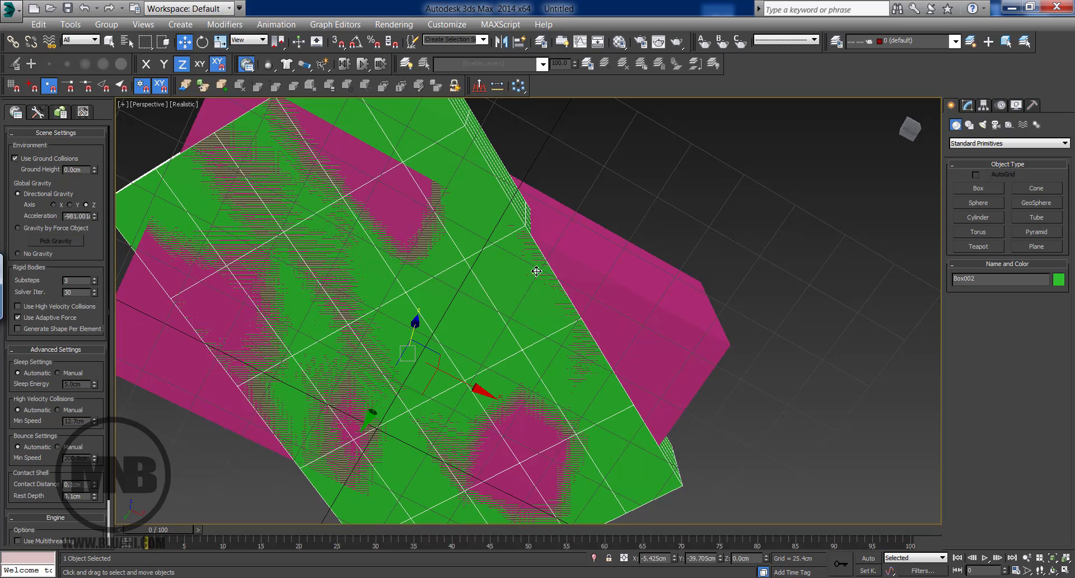
pyautogui.click(581, 287)
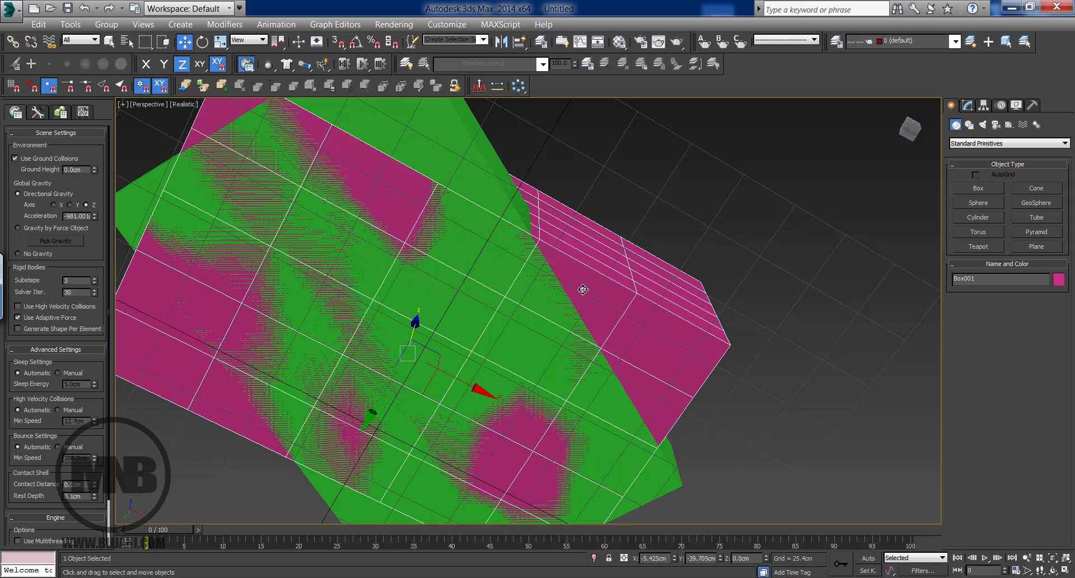
pyautogui.scroll(-3, 577, 288)
pyautogui.keyDown('alt'); pyautogui.moveTo(578, 289); pyautogui.dragTo(569, 417, button='middle'); pyautogui.keyUp('alt')
pyautogui.scroll(3, 547, 370)
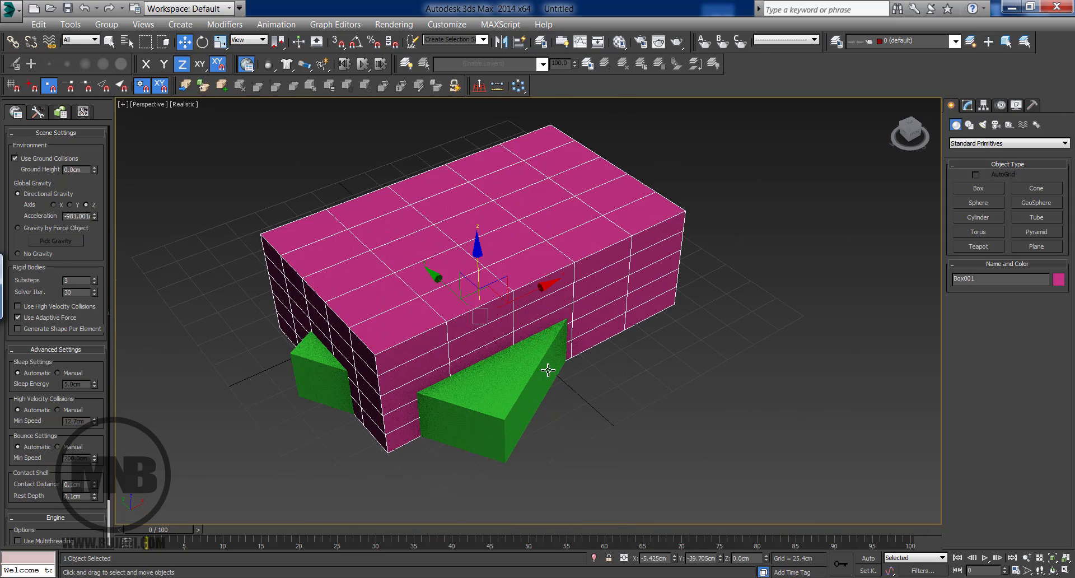
pyautogui.scroll(-3, 504, 340)
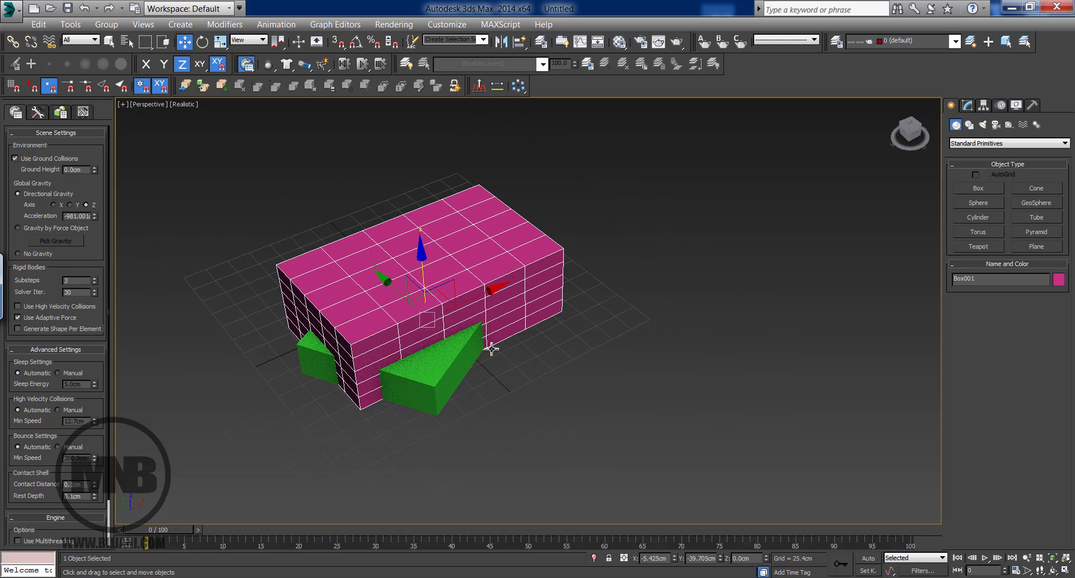
pyautogui.keyDown('alt'); pyautogui.moveTo(492, 348); pyautogui.dragTo(453, 346, button='middle'); pyautogui.keyUp('alt')
# Step: Undo the quick alignment of the green box
pyautogui.click(469, 341)
pyautogui.hotkey('ctrl', 'z')
pyautogui.hotkey('ctrl', 'z')
pyautogui.hotkey('ctrl', 'z')
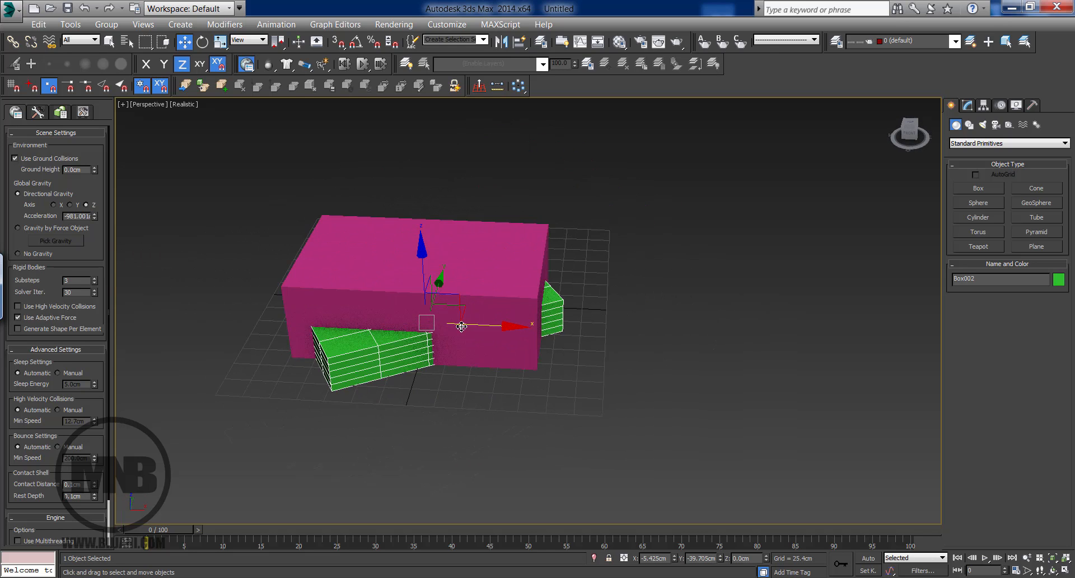
pyautogui.scroll(-2, 469, 294)
pyautogui.moveTo(606, 251); pyautogui.dragTo(502, 327, button='middle')
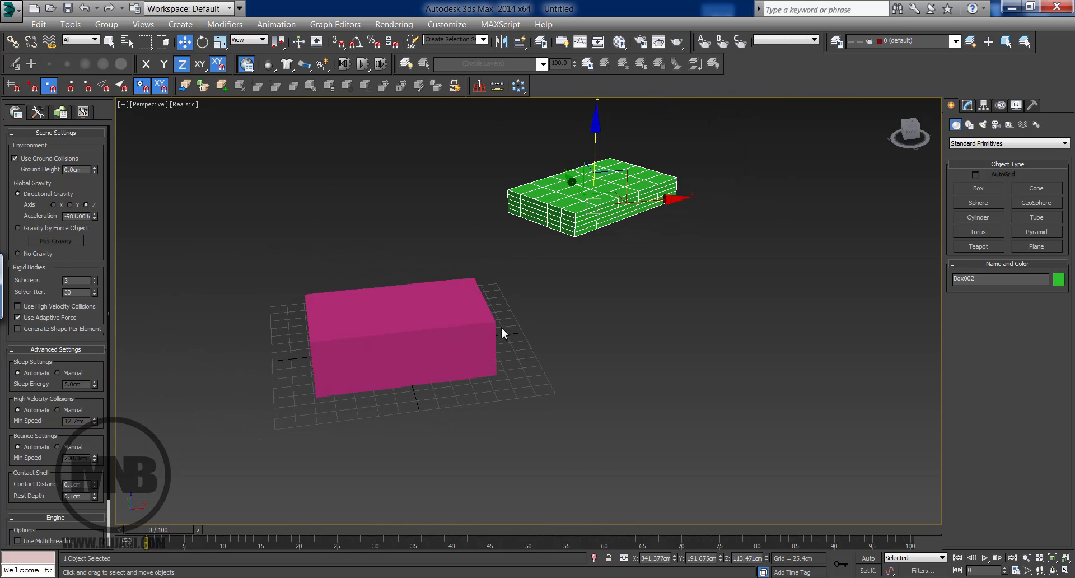
# Step: Start the Align command on the green box with the pink box as target, keeping the options clear of both objects
pyautogui.keyDown('alt'); pyautogui.moveTo(395, 373); pyautogui.dragTo(549, 359, button='middle'); pyautogui.keyUp('alt')
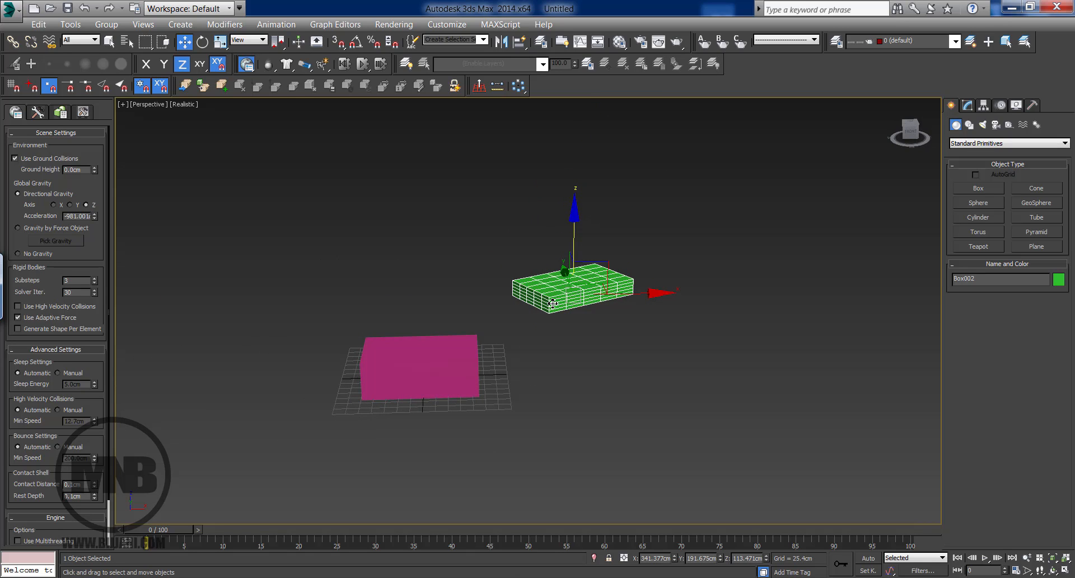
pyautogui.scroll(2, 505, 313)
pyautogui.moveTo(502, 327); pyautogui.dragTo(542, 280, button='middle')
pyautogui.scroll(2, 526, 303)
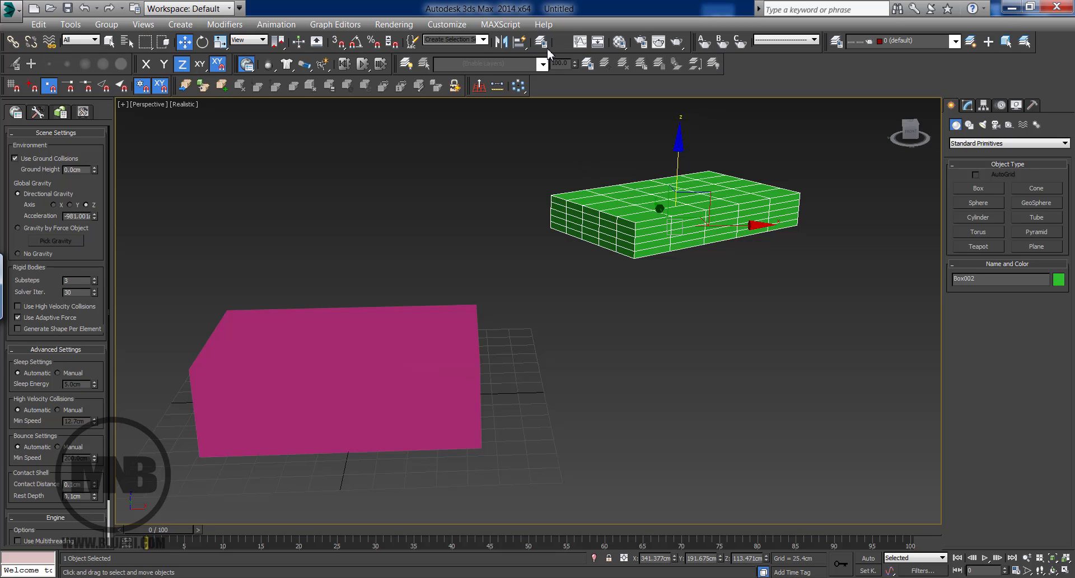
pyautogui.moveTo(518, 44)
pyautogui.mouseDown()
pyautogui.moveTo(525, 70)
pyautogui.moveTo(524, 51)
pyautogui.mouseUp()
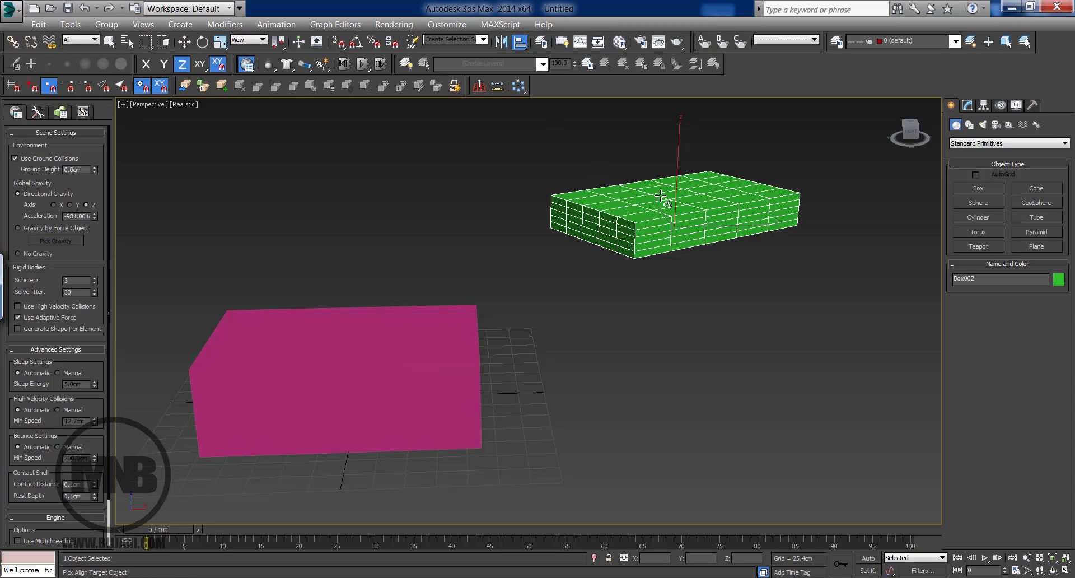
pyautogui.click(421, 356)
pyautogui.moveTo(522, 168); pyautogui.dragTo(753, 118)
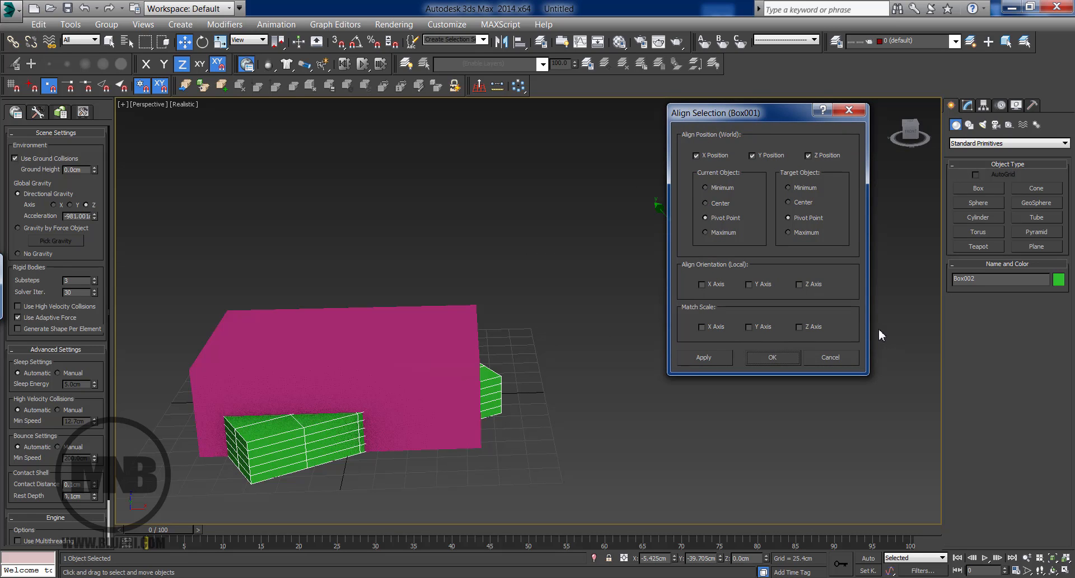
# Step: Turn off X, Y and Z Position alignment and move the Align Selection dialog away from the green box
pyautogui.click(708, 160)
pyautogui.click(753, 158)
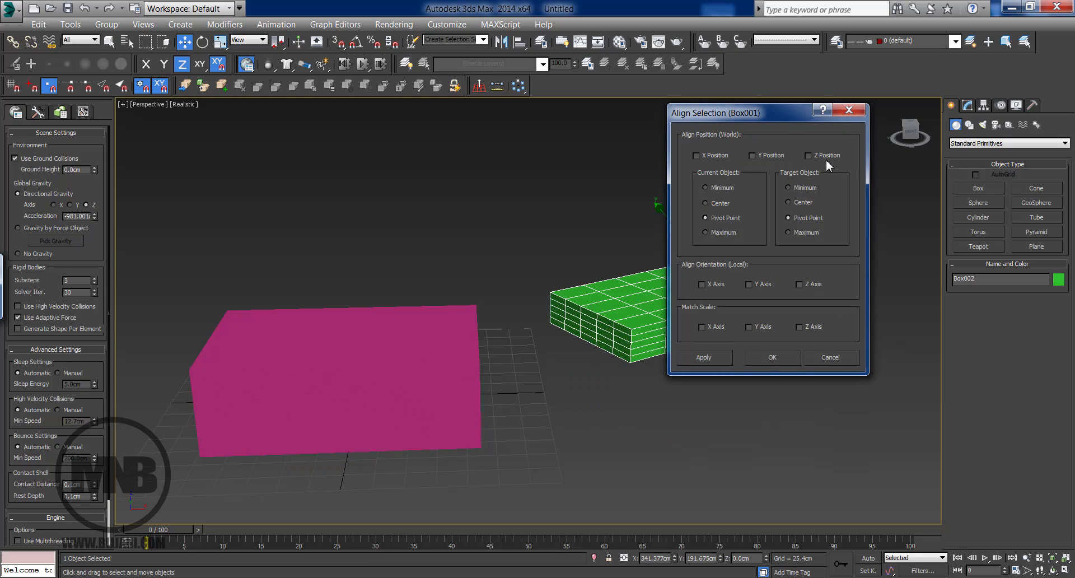
pyautogui.click(827, 159)
pyautogui.moveTo(787, 126); pyautogui.dragTo(909, 131)
# Step: Preview the X, Y and Z Position alignments one at a time, turning each off again
pyautogui.click(834, 163)
pyautogui.click(833, 162)
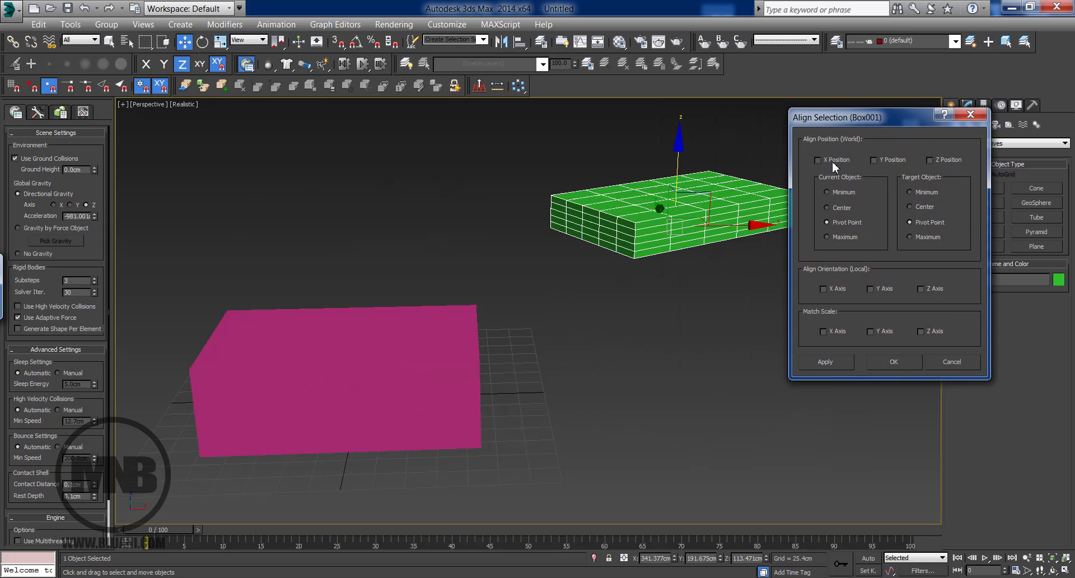
pyautogui.click(834, 162)
pyautogui.click(833, 162)
pyautogui.click(884, 162)
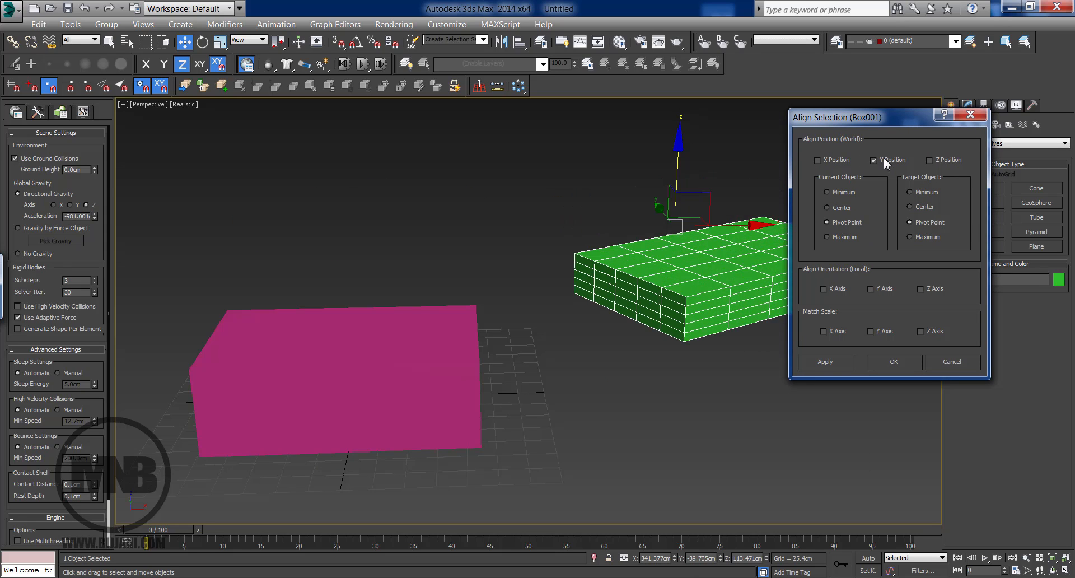
pyautogui.click(885, 162)
pyautogui.click(884, 162)
pyautogui.click(884, 162)
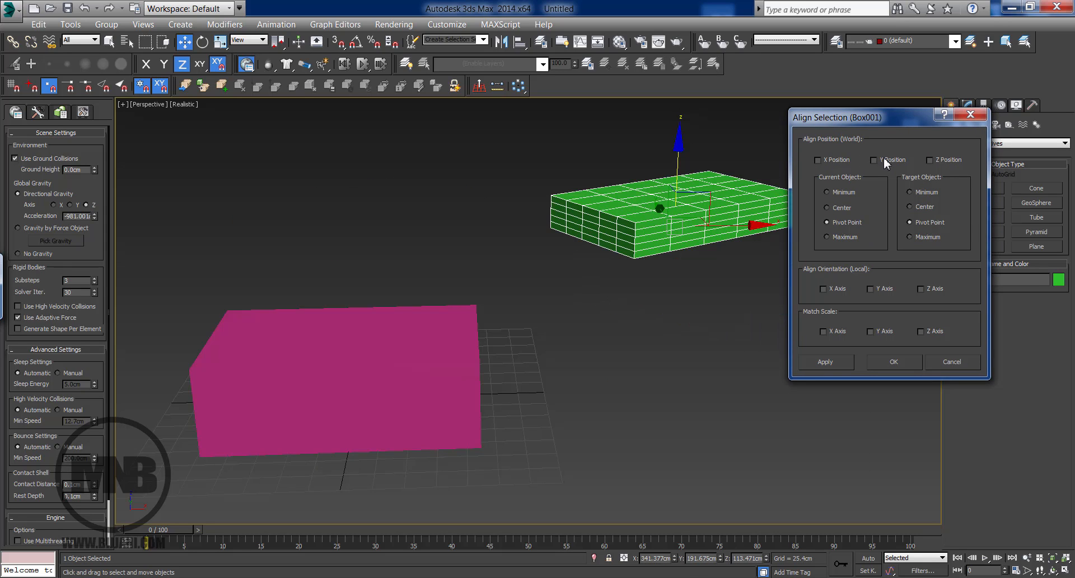
pyautogui.click(933, 162)
pyautogui.click(933, 162)
pyautogui.click(933, 162)
pyautogui.click(932, 162)
# Step: Enable X, Y and Z Position alignment, trying Center for both objects before setting both to Pivot Point
pyautogui.click(830, 211)
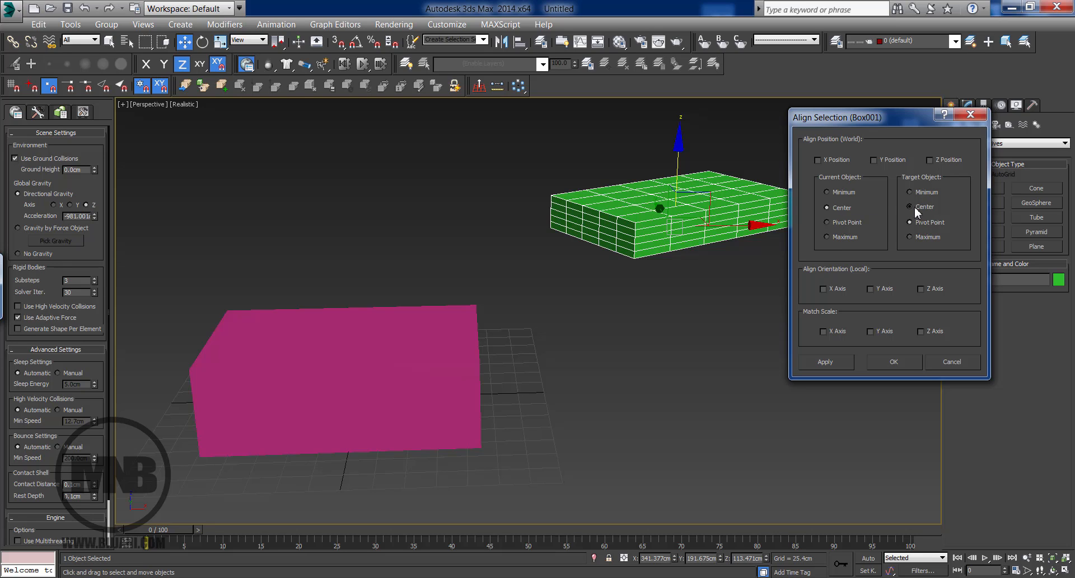
pyautogui.click(932, 161)
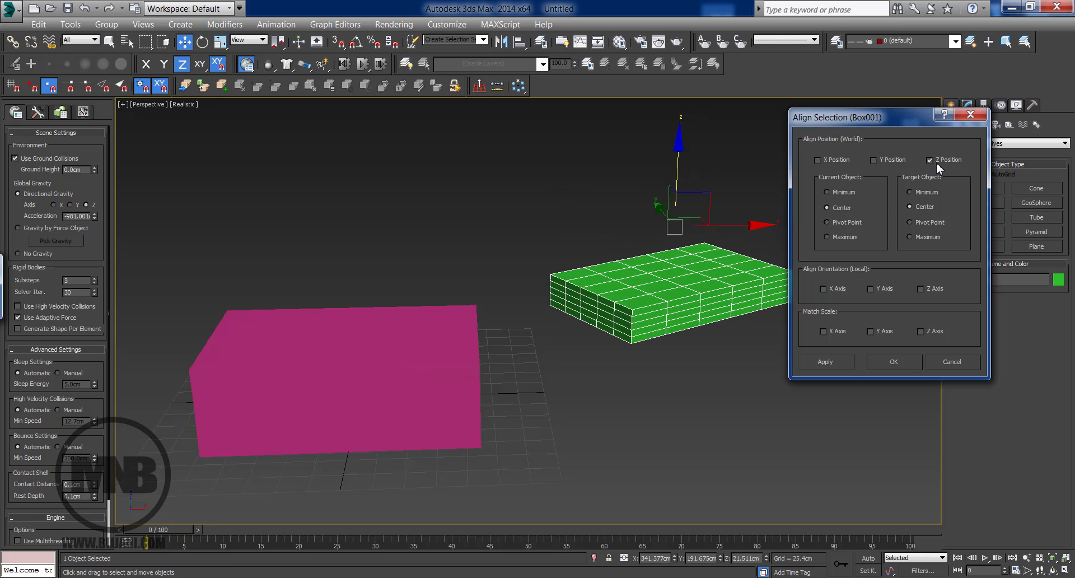
pyautogui.click(874, 160)
pyautogui.click(817, 160)
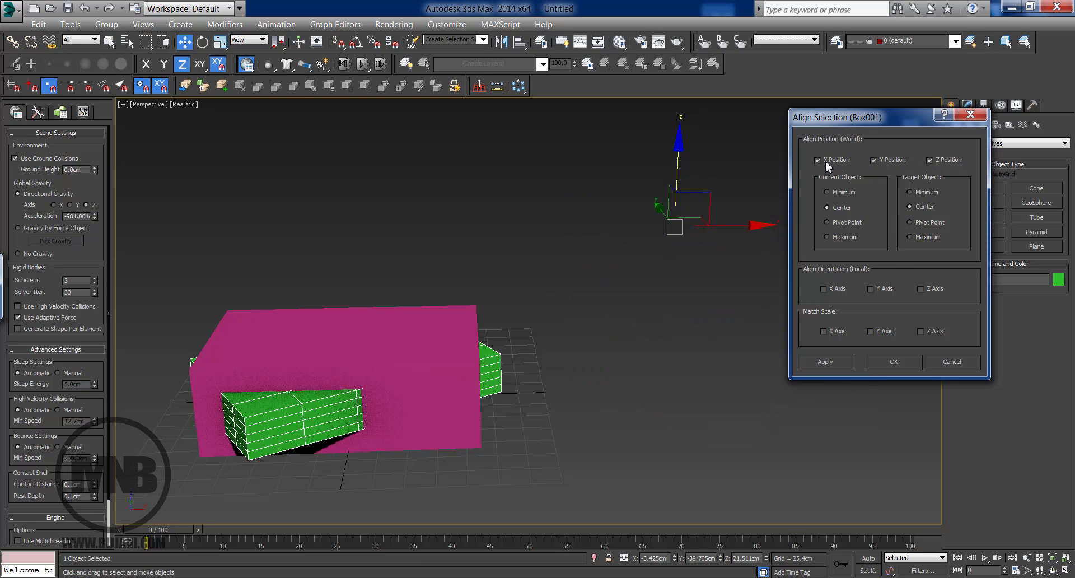
pyautogui.click(842, 224)
pyautogui.click(919, 227)
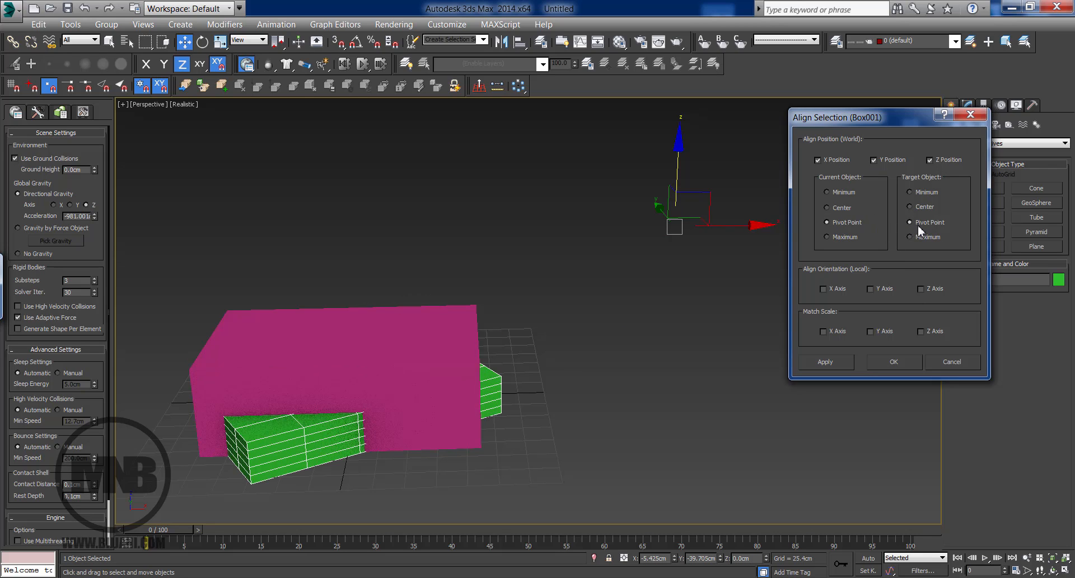
# Step: Enable orientation alignment on the X axis and scale matching on the Z axis for the green box
pyautogui.click(822, 289)
pyautogui.click(823, 289)
pyautogui.click(823, 289)
pyautogui.click(822, 289)
pyautogui.click(823, 289)
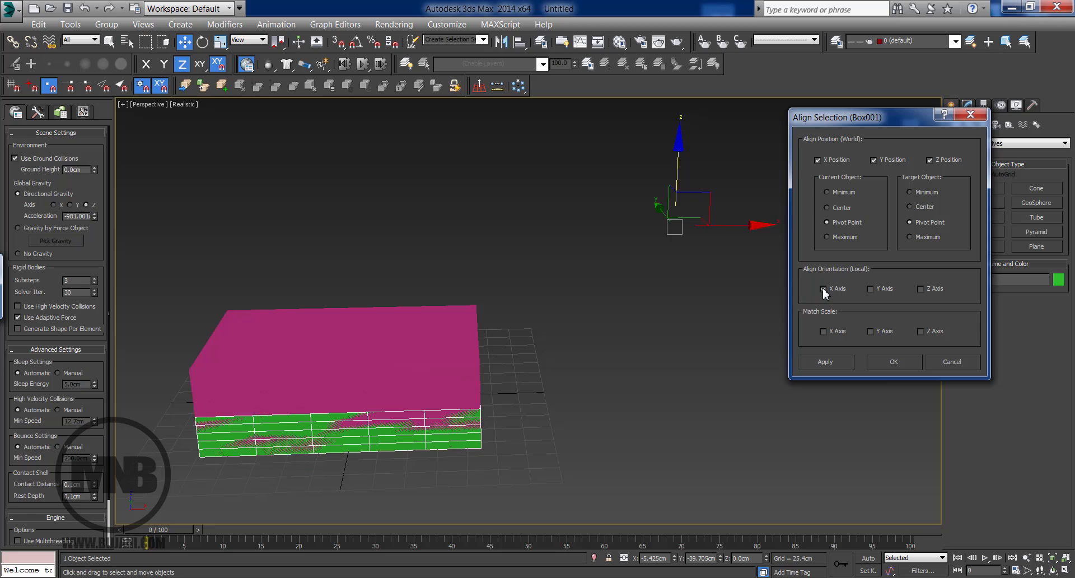
pyautogui.click(921, 332)
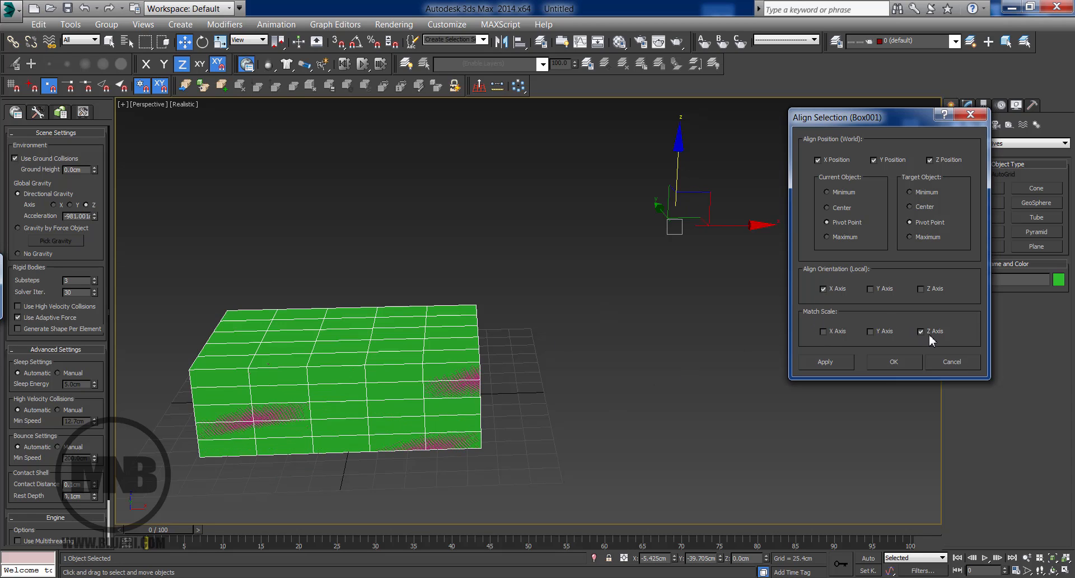
# Step: Apply the alignment and move the green box along the X axis to about 331 cm, clear of the pink box
pyautogui.click(893, 363)
pyautogui.moveTo(420, 416); pyautogui.dragTo(776, 415)
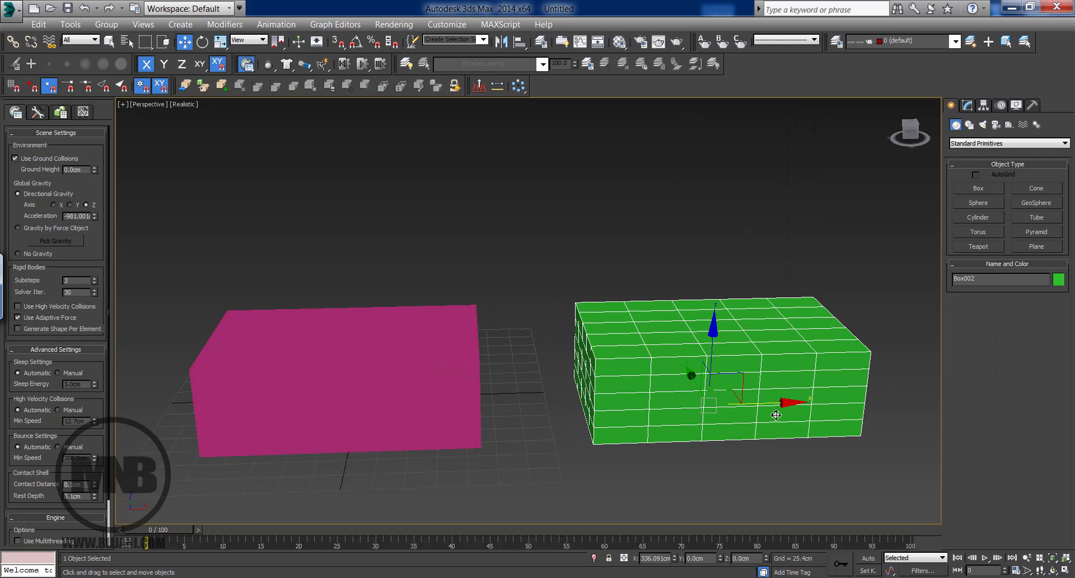
pyautogui.keyDown('alt'); pyautogui.moveTo(776, 415); pyautogui.dragTo(554, 319, button='middle'); pyautogui.keyUp('alt')
pyautogui.scroll(-3, 528, 393)
pyautogui.scroll(-3, 554, 310)
pyautogui.scroll(3, 566, 355)
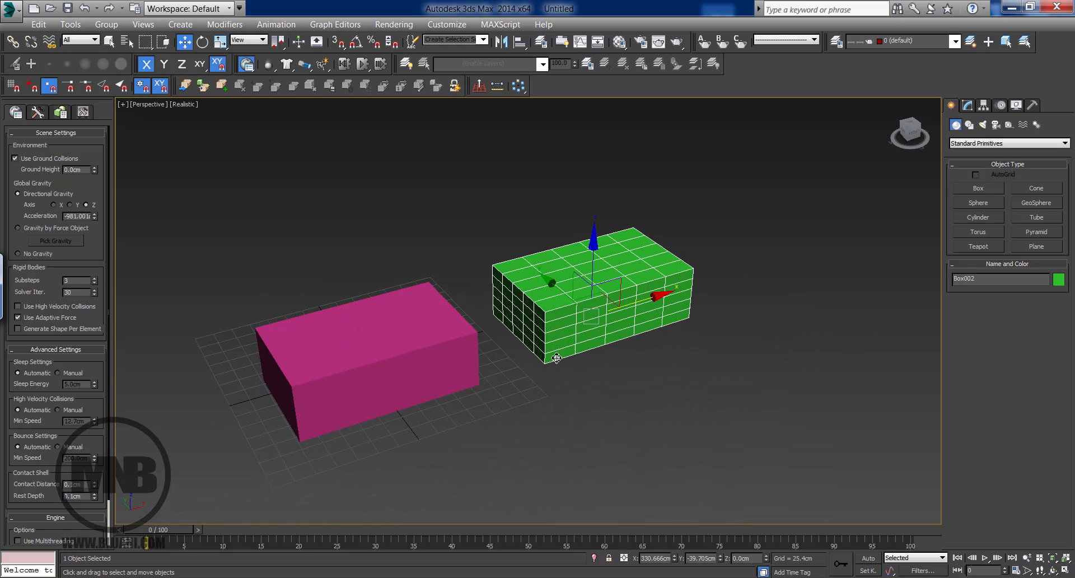
pyautogui.moveTo(501, 373); pyautogui.dragTo(559, 370, button='middle')
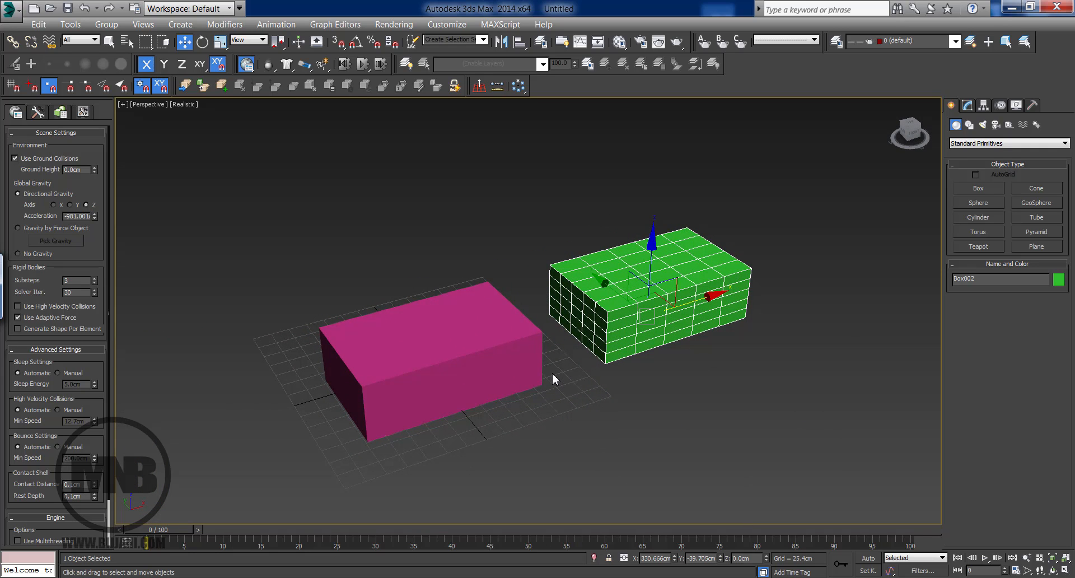
pyautogui.moveTo(554, 379); pyautogui.dragTo(524, 375, button='middle')
pyautogui.scroll(3, 495, 330)
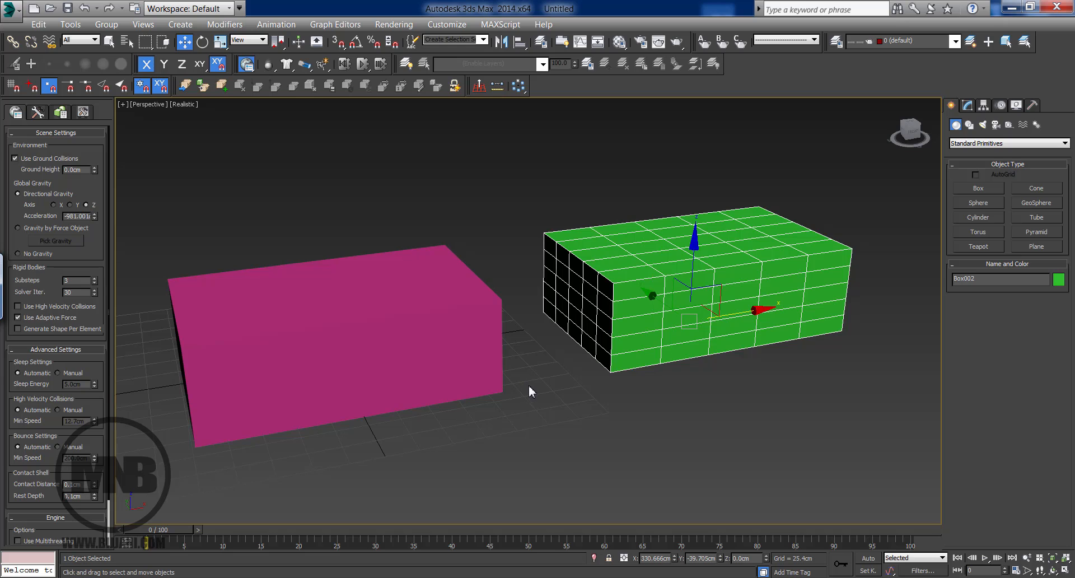
# Step: Delete the green box and select the pink box
pyautogui.scroll(-2, 531, 391)
pyautogui.press('Delete')
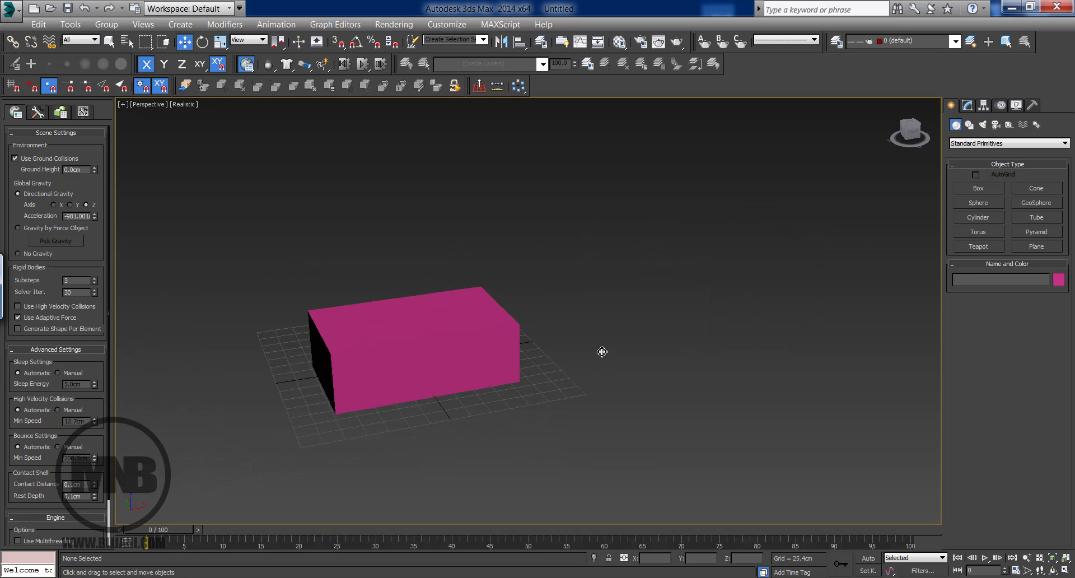
pyautogui.click(458, 361)
pyautogui.scroll(2, 465, 364)
pyautogui.moveTo(465, 364); pyautogui.dragTo(475, 368, button='middle')
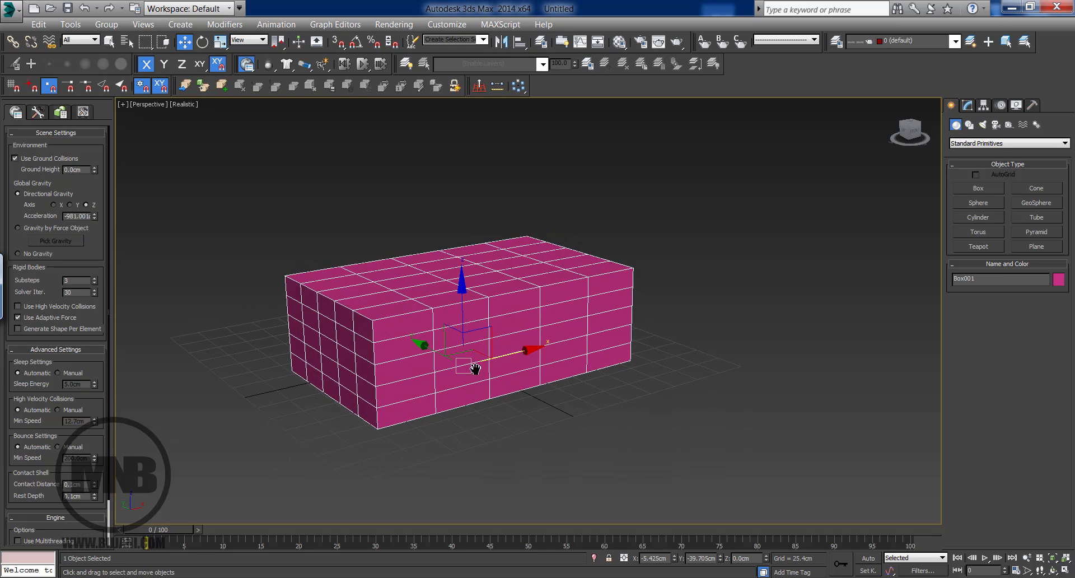
pyautogui.scroll(4, 475, 368)
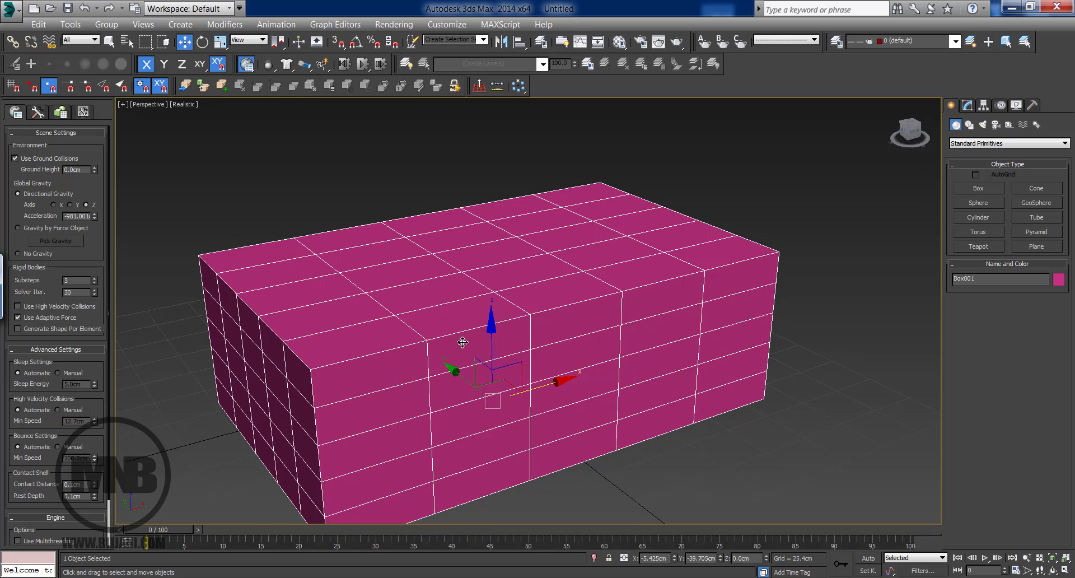
pyautogui.keyDown('alt'); pyautogui.moveTo(445, 322); pyautogui.dragTo(456, 319, button='middle'); pyautogui.keyUp('alt')
# Step: Try to create a box about 43 by 43 cm on the pink box's top face without AutoGrid, and delete it
pyautogui.click(978, 189)
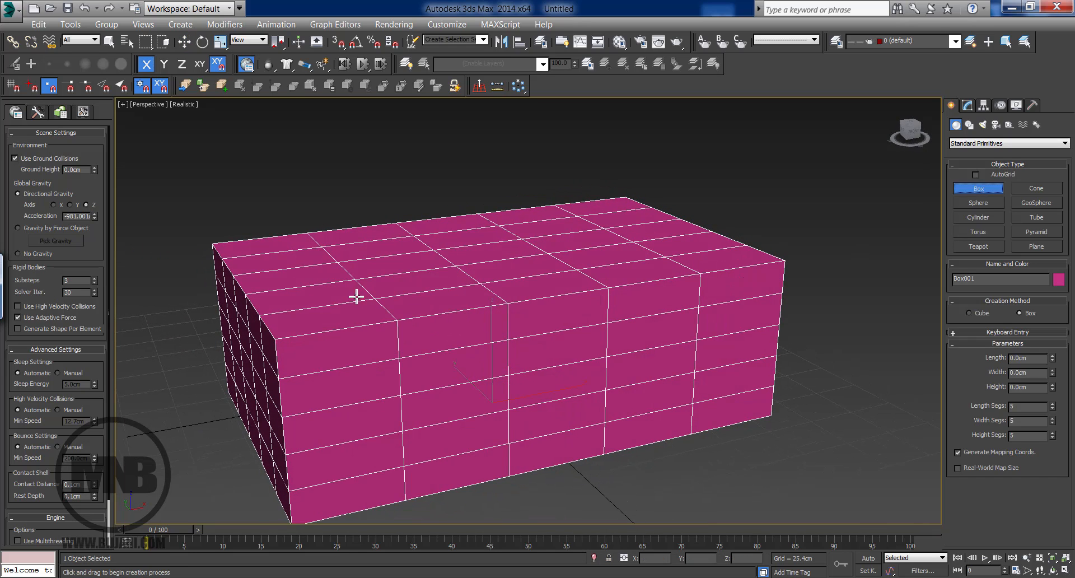
pyautogui.moveTo(382, 278); pyautogui.dragTo(461, 287)
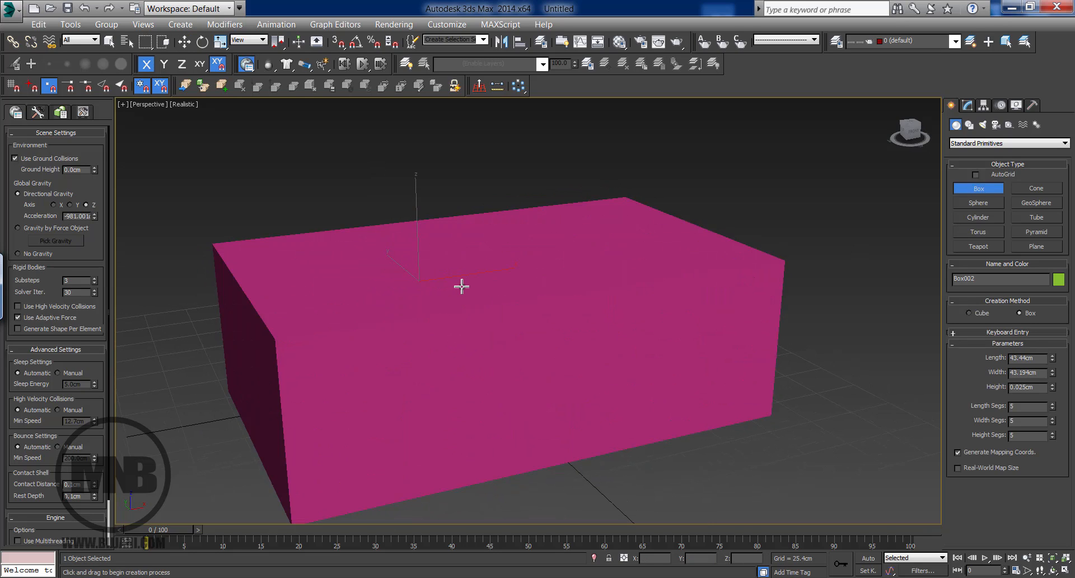
pyautogui.click(461, 217)
pyautogui.keyDown('alt'); pyautogui.moveTo(437, 283); pyautogui.dragTo(427, 314, button='middle'); pyautogui.keyUp('alt')
pyautogui.press('Delete')
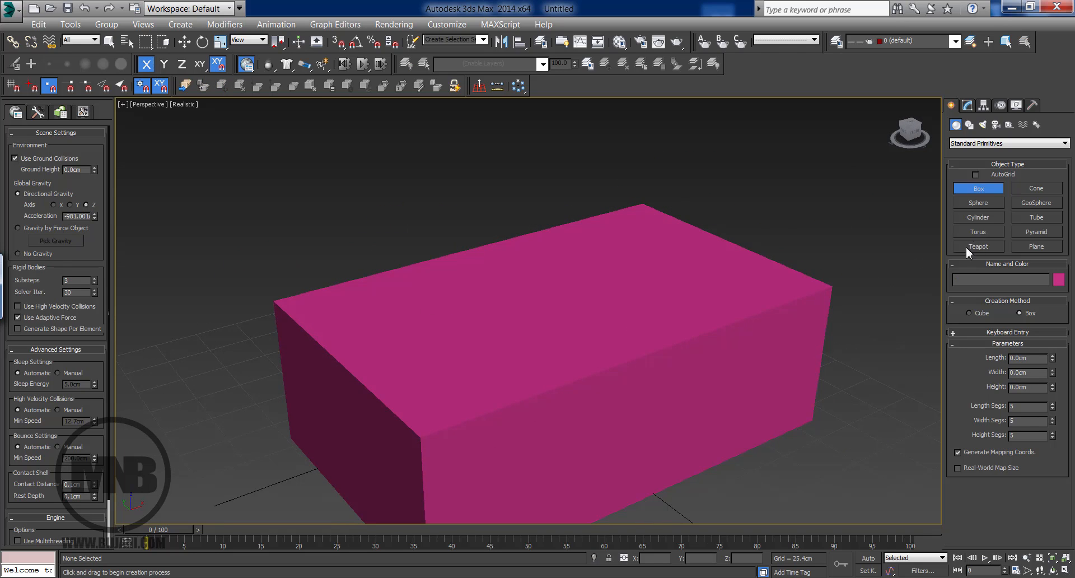
# Step: Enable AutoGrid and create a tall box standing on the pink box's top face
pyautogui.click(975, 176)
pyautogui.keyDown('alt'); pyautogui.moveTo(652, 367); pyautogui.dragTo(566, 334, button='middle'); pyautogui.keyUp('alt')
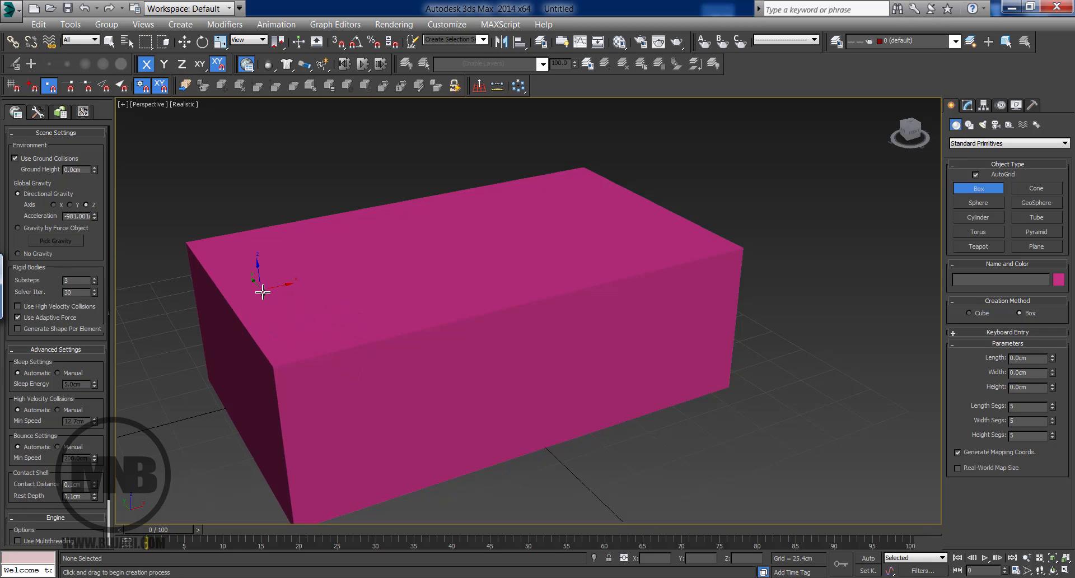
pyautogui.moveTo(261, 290); pyautogui.dragTo(472, 295)
pyautogui.click(449, 151)
# Step: Create four more AutoGrid boxes: two projecting from the pink box's front, a pillar on one of them, and one from the pillar's side
pyautogui.moveTo(404, 370); pyautogui.dragTo(534, 395)
pyautogui.click(699, 506)
pyautogui.moveTo(658, 307); pyautogui.dragTo(697, 311)
pyautogui.click(797, 422)
pyautogui.moveTo(542, 395); pyautogui.dragTo(566, 416)
pyautogui.click(542, 242)
pyautogui.moveTo(524, 286); pyautogui.dragTo(537, 367)
pyautogui.click(396, 379)
# Step: Create small teapots with AutoGrid on the olive box's top and on the faces of the pillar
pyautogui.click(979, 247)
pyautogui.scroll(8, 560, 369)
pyautogui.moveTo(487, 236); pyautogui.dragTo(487, 240)
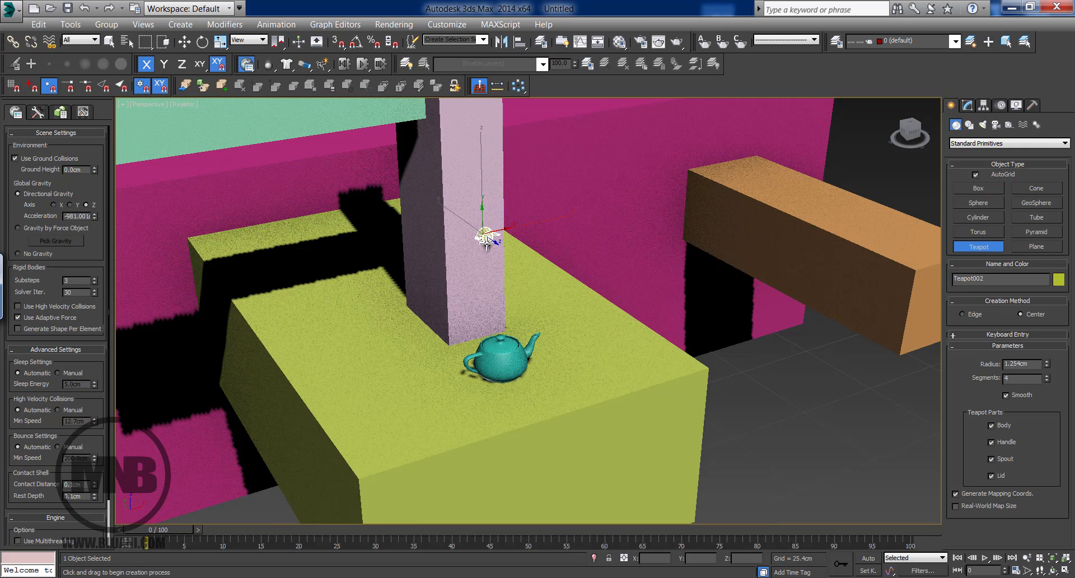
pyautogui.moveTo(417, 218); pyautogui.dragTo(415, 216)
pyautogui.moveTo(468, 121); pyautogui.dragTo(468, 137)
pyautogui.moveTo(480, 153); pyautogui.dragTo(483, 210, button='middle')
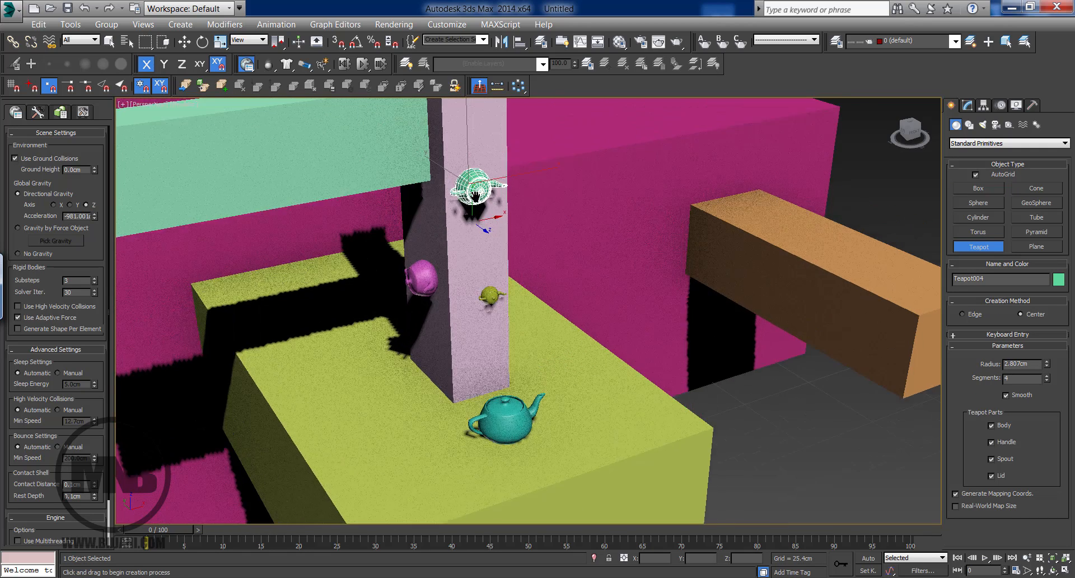
# Step: Add more AutoGrid teapots on the mint box, the front and top of the pink box, and the orange box's side and top
pyautogui.scroll(-6, 483, 211)
pyautogui.moveTo(436, 186); pyautogui.dragTo(396, 199)
pyautogui.moveTo(671, 274); pyautogui.dragTo(679, 280)
pyautogui.moveTo(623, 248); pyautogui.dragTo(630, 252)
pyautogui.moveTo(576, 222); pyautogui.dragTo(585, 228)
pyautogui.moveTo(575, 155); pyautogui.dragTo(588, 165)
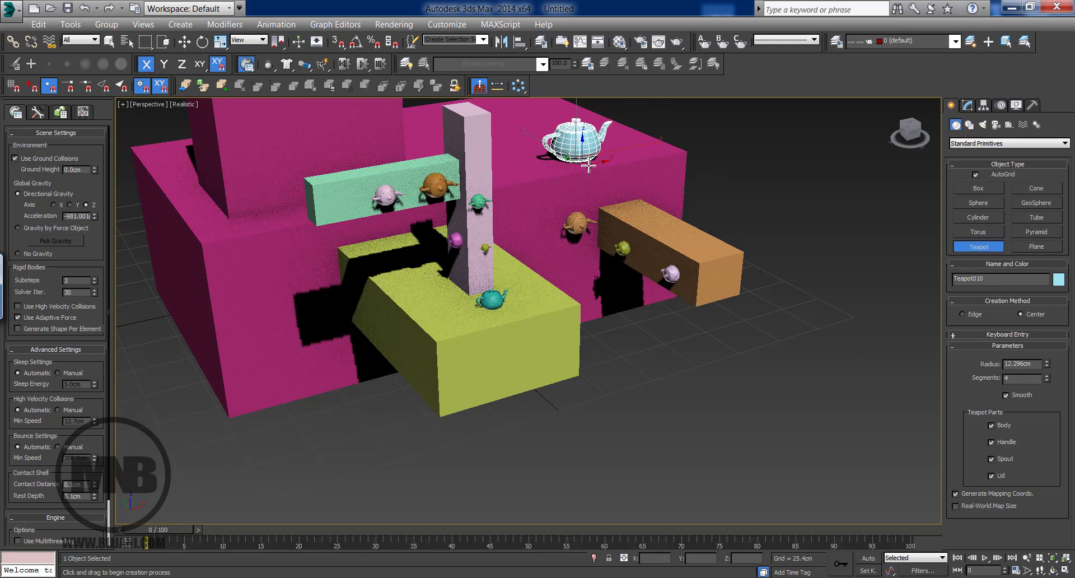
pyautogui.moveTo(651, 216); pyautogui.dragTo(706, 255)
pyautogui.moveTo(587, 293); pyautogui.dragTo(608, 362, button='middle')
pyautogui.scroll(-3, 605, 253)
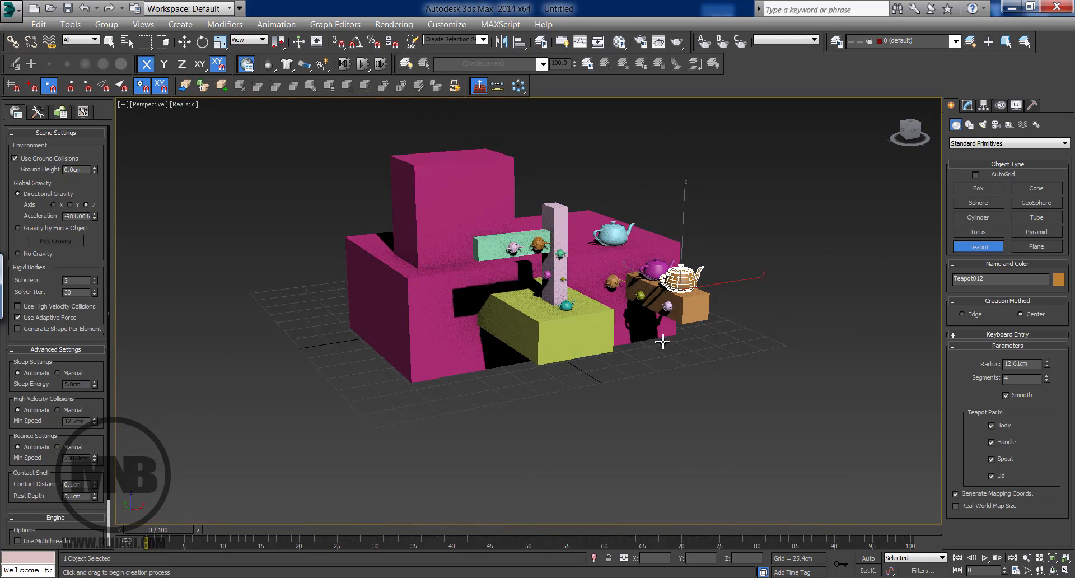
pyautogui.moveTo(662, 342); pyautogui.dragTo(639, 378, button='middle')
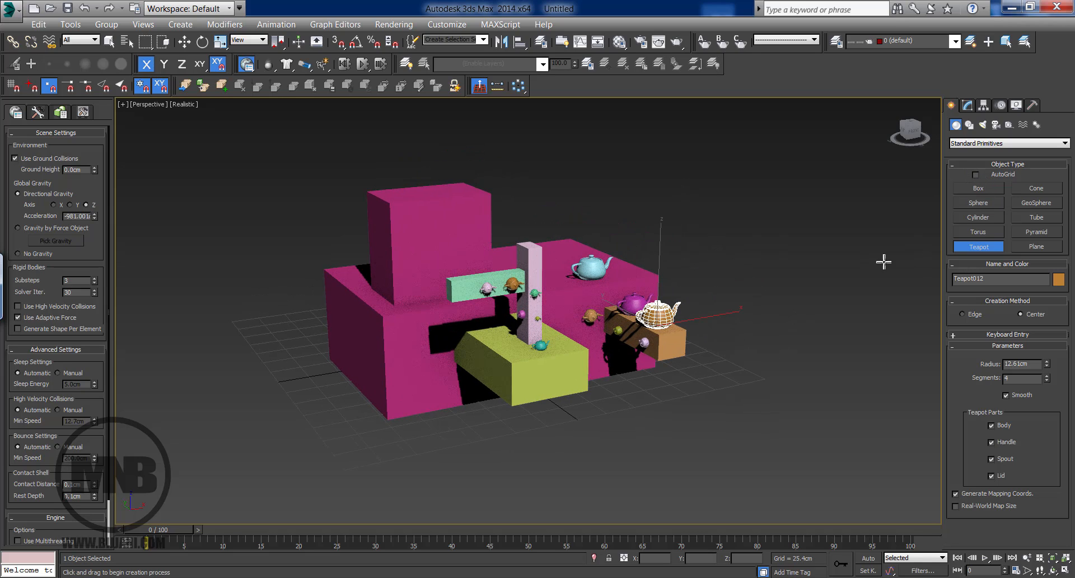
# Step: Leave teapot creation and delete all the added boxes and teapots, keeping only the pink box
pyautogui.moveTo(762, 140); pyautogui.dragTo(274, 483)
pyautogui.rightClick(275, 483)
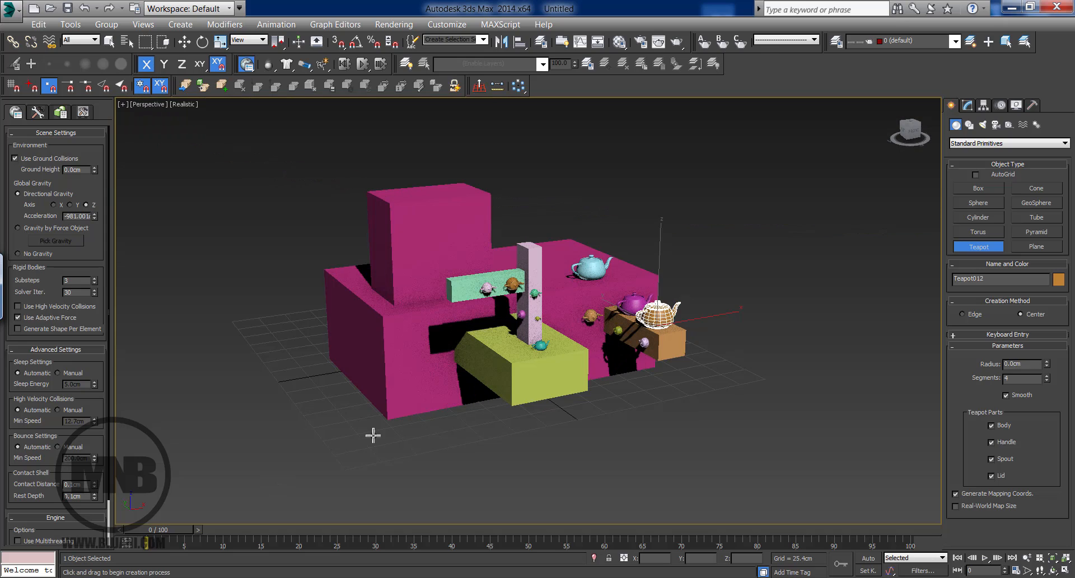
pyautogui.press('w')
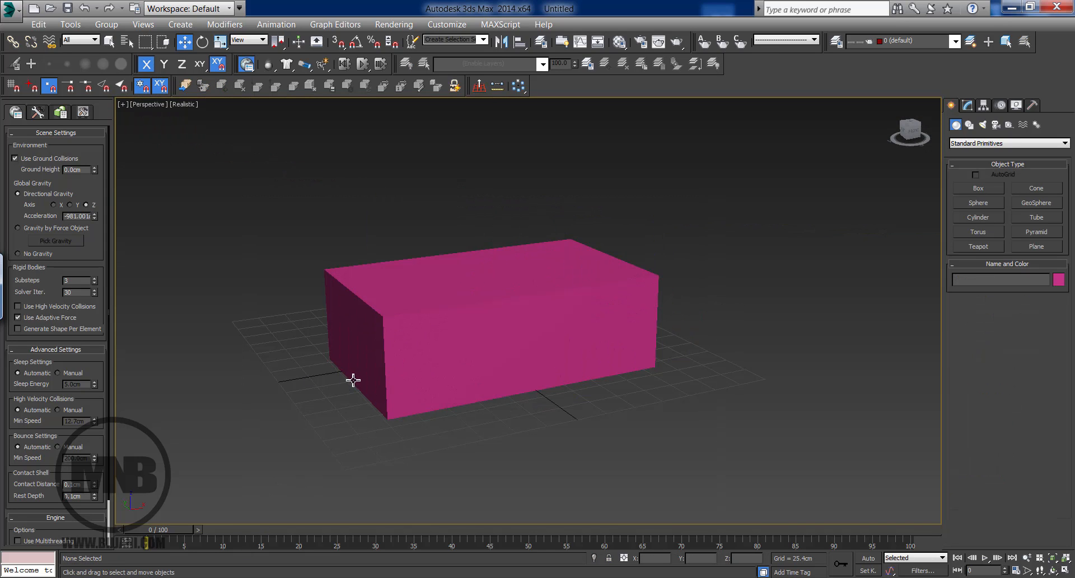
# Step: Scale the pink box along its X axis to about 27 percent
pyautogui.scroll(1, 435, 399)
pyautogui.moveTo(353, 379); pyautogui.dragTo(406, 396, button='middle')
pyautogui.scroll(-1, 440, 397)
pyautogui.scroll(-1, 439, 404)
pyautogui.click(406, 396)
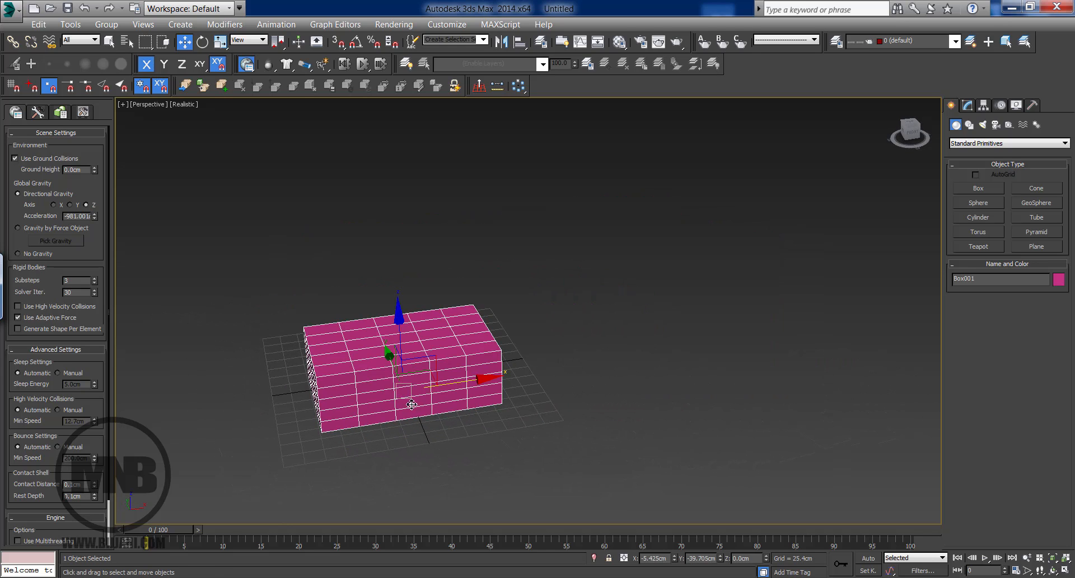
pyautogui.press('r')
pyautogui.moveTo(314, 406); pyautogui.dragTo(423, 408)
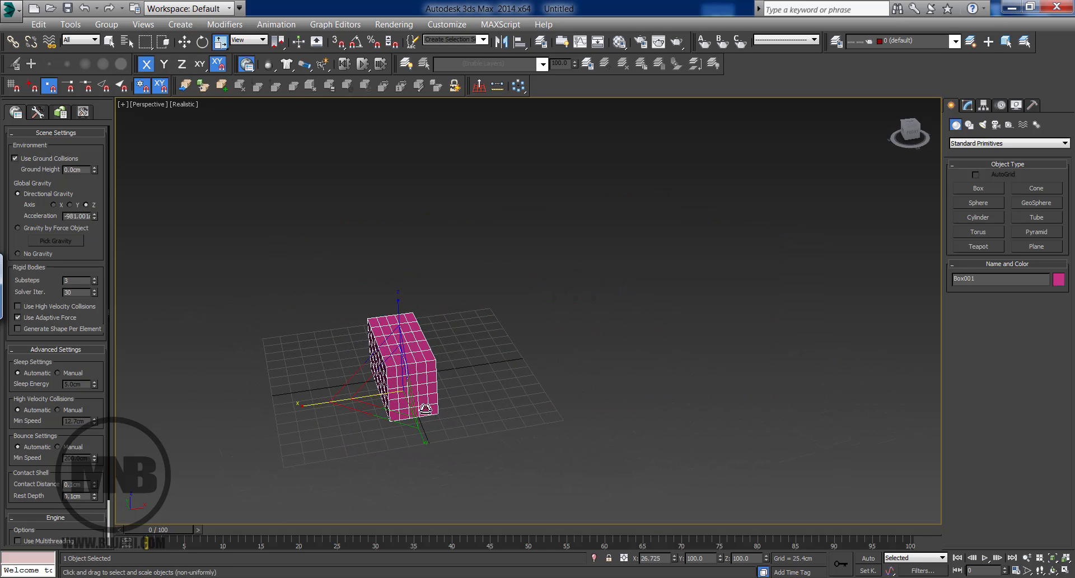
# Step: Set the box's length, width and height segments to 1 each
pyautogui.scroll(2, 457, 392)
pyautogui.click(968, 106)
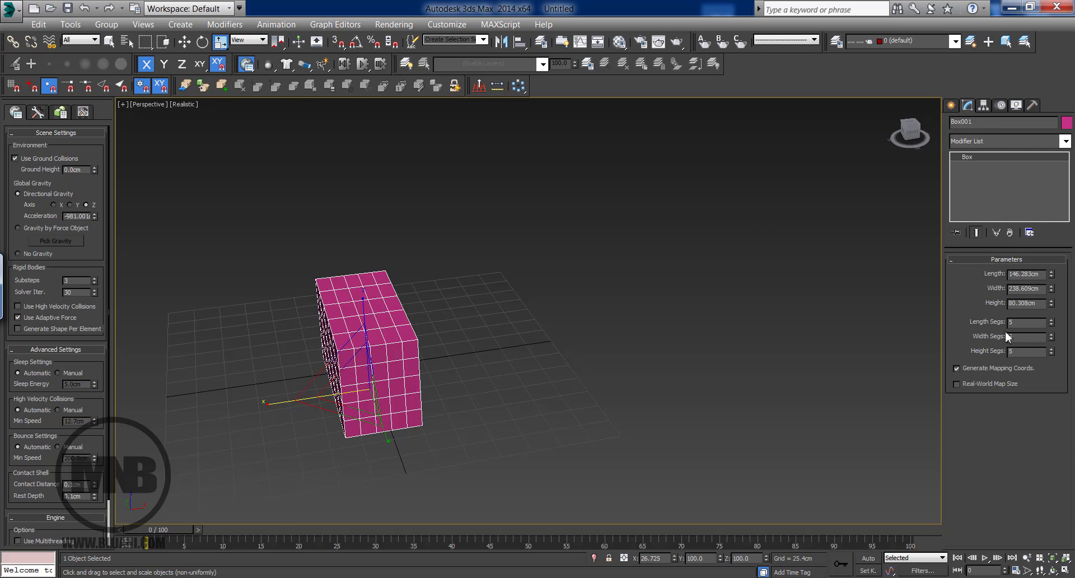
pyautogui.rightClick(1051, 323)
pyautogui.rightClick(1052, 339)
pyautogui.rightClick(1051, 352)
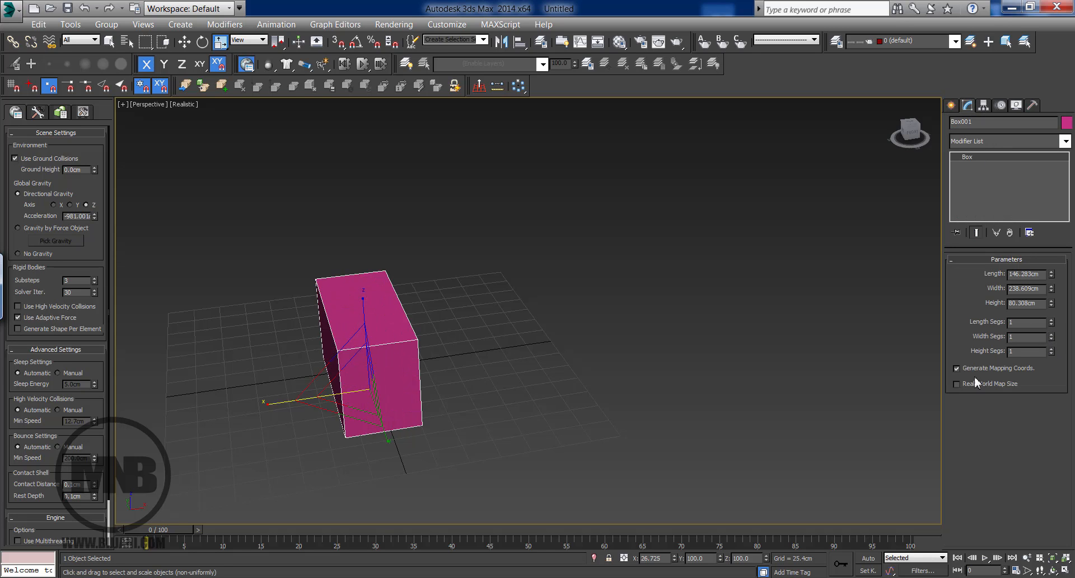
# Step: Clone the pink box as a single copy, placed along the X axis at about 160 cm
pyautogui.moveTo(330, 391); pyautogui.dragTo(365, 401, button='middle')
pyautogui.scroll(3, 462, 384)
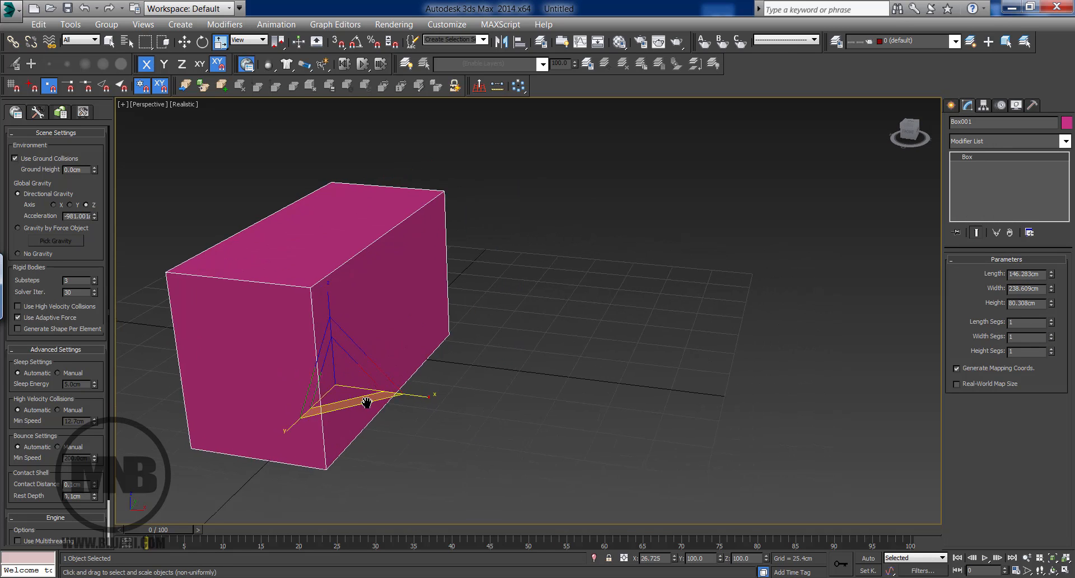
pyautogui.scroll(-5, 392, 406)
pyautogui.press('w')
pyautogui.keyDown('shift'); pyautogui.moveTo(397, 405); pyautogui.dragTo(567, 438); pyautogui.keyUp('shift')
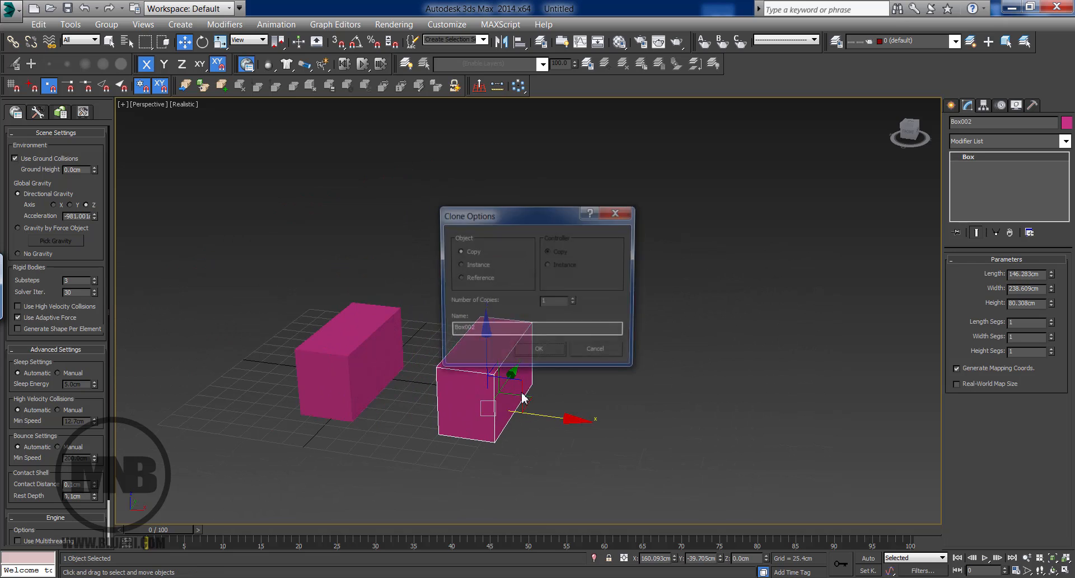
pyautogui.click(529, 353)
# Step: Move the copied box along Y to about 204 cm and raise it along Z to about 92 cm
pyautogui.moveTo(519, 373); pyautogui.dragTo(583, 293)
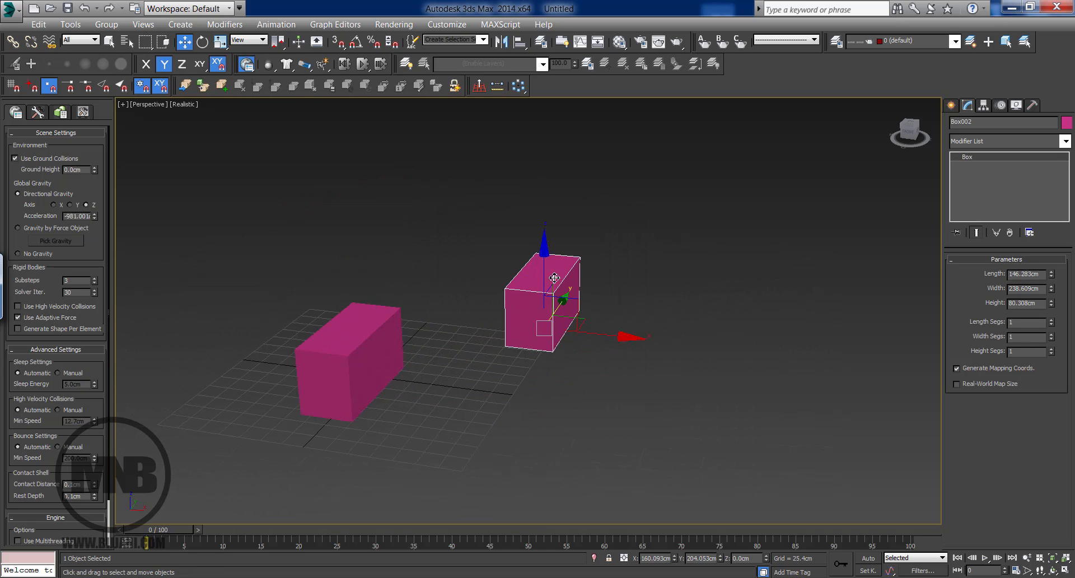
pyautogui.moveTo(546, 265); pyautogui.dragTo(547, 207)
pyautogui.keyDown('alt'); pyautogui.moveTo(459, 364); pyautogui.dragTo(500, 367, button='middle'); pyautogui.keyUp('alt')
pyautogui.moveTo(500, 366); pyautogui.dragTo(455, 380, button='middle')
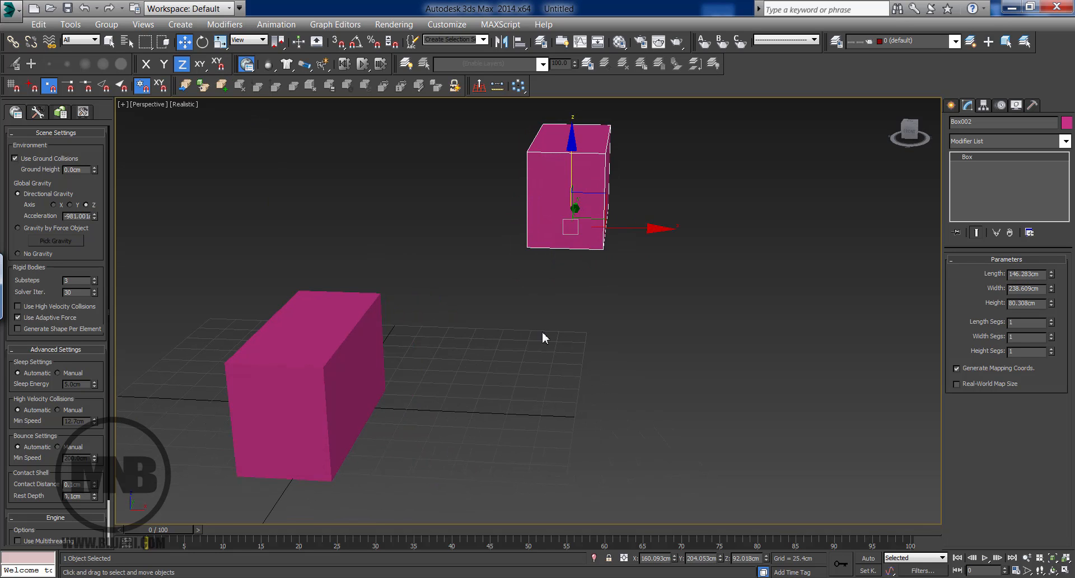
pyautogui.keyDown('alt'); pyautogui.moveTo(542, 332); pyautogui.dragTo(585, 353, button='middle'); pyautogui.keyUp('alt')
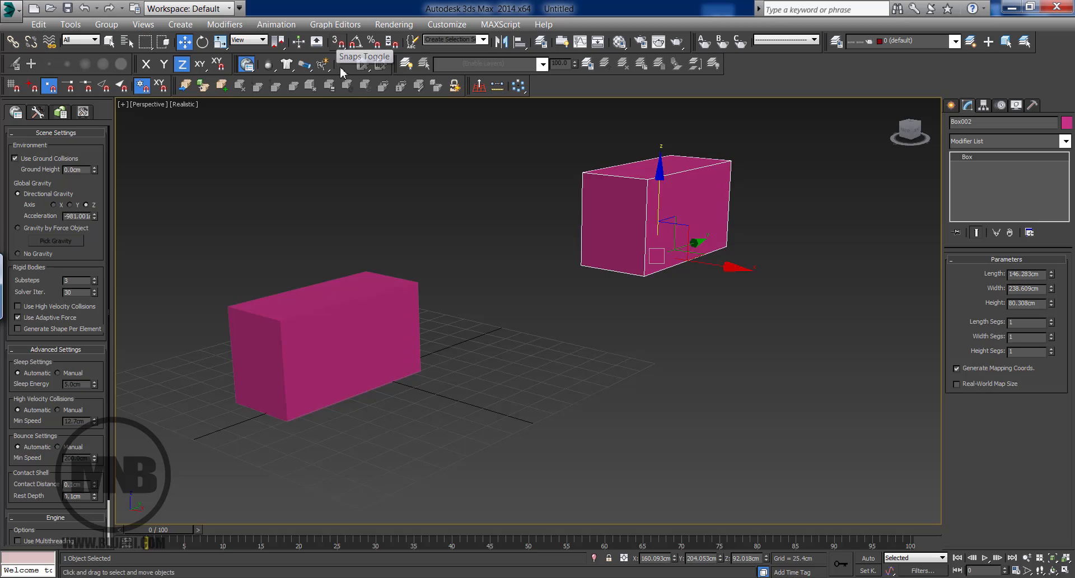
# Step: Toggle 3D snapping on and off several times, leaving it turned on
pyautogui.click(341, 45)
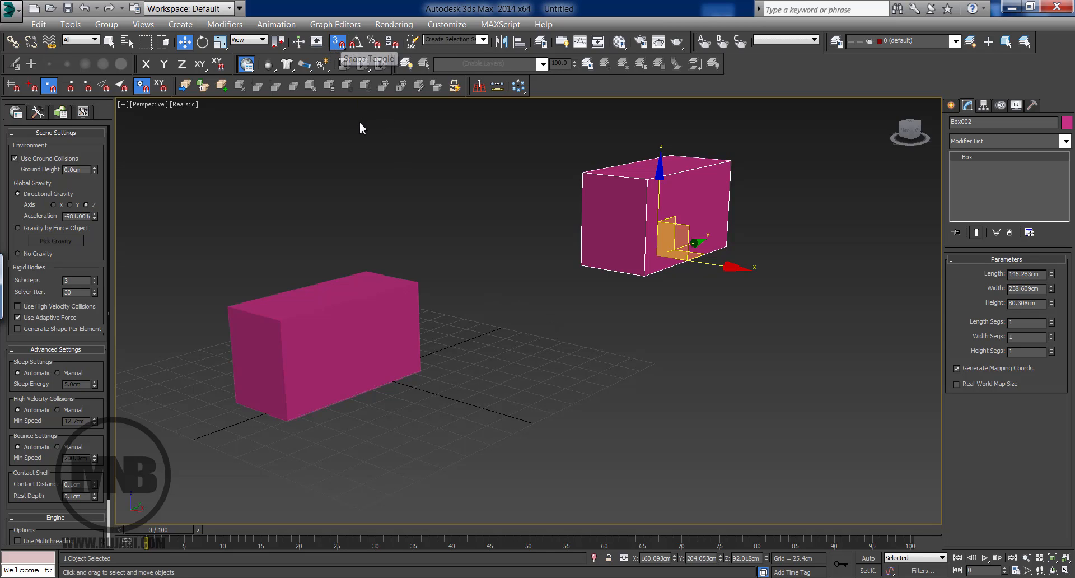
pyautogui.press('s')
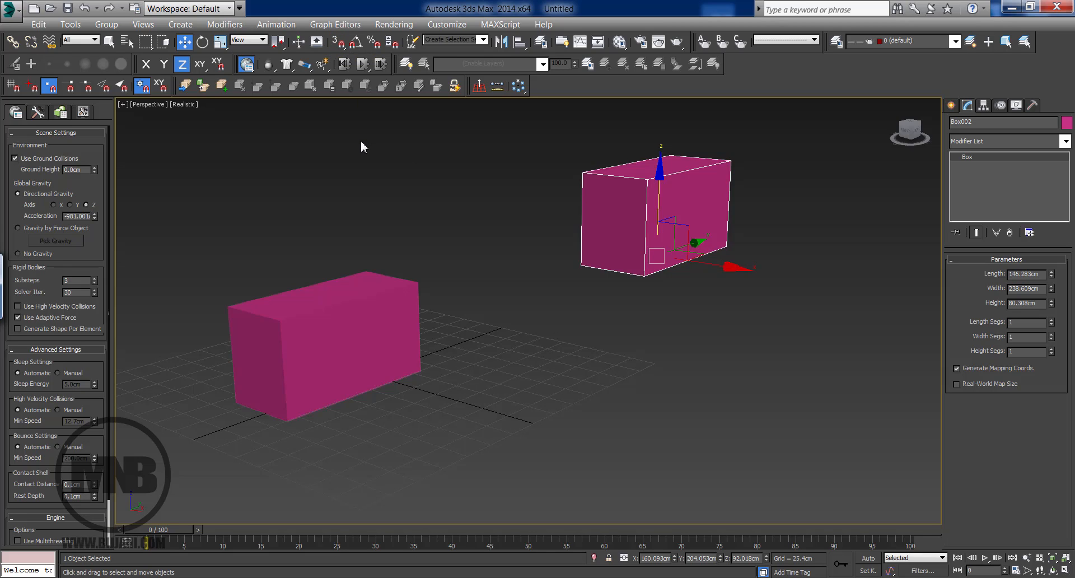
pyautogui.press('s')
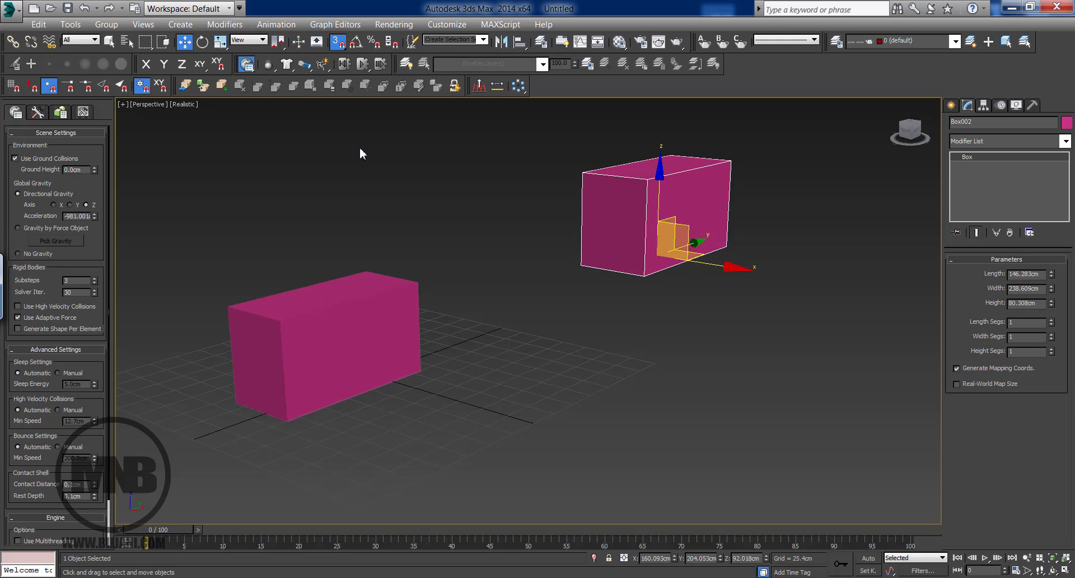
pyautogui.press('s')
pyautogui.keyDown('alt'); pyautogui.moveTo(509, 284); pyautogui.dragTo(526, 296, button='middle'); pyautogui.keyUp('alt')
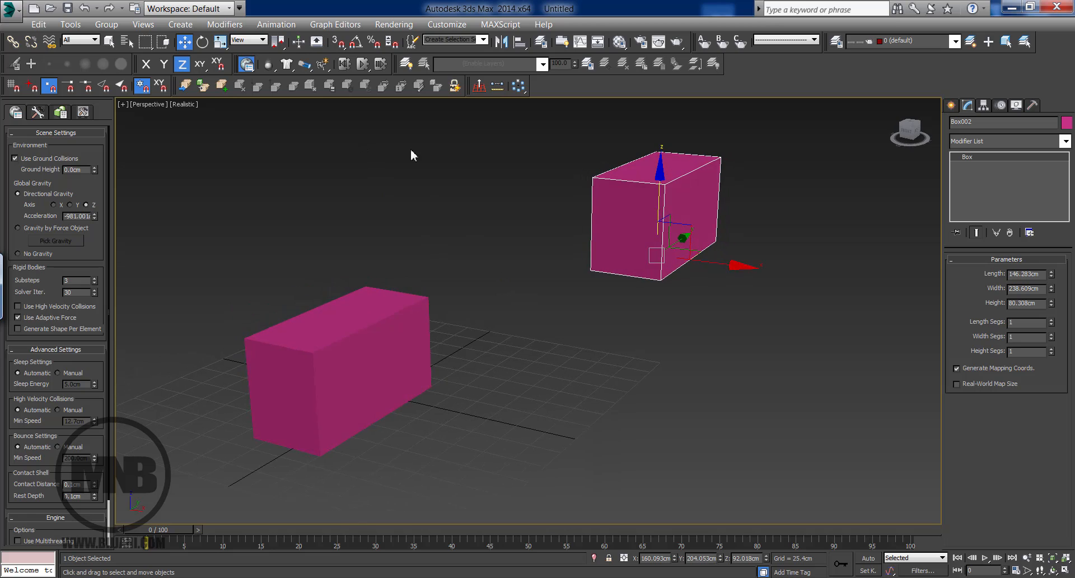
pyautogui.click(338, 42)
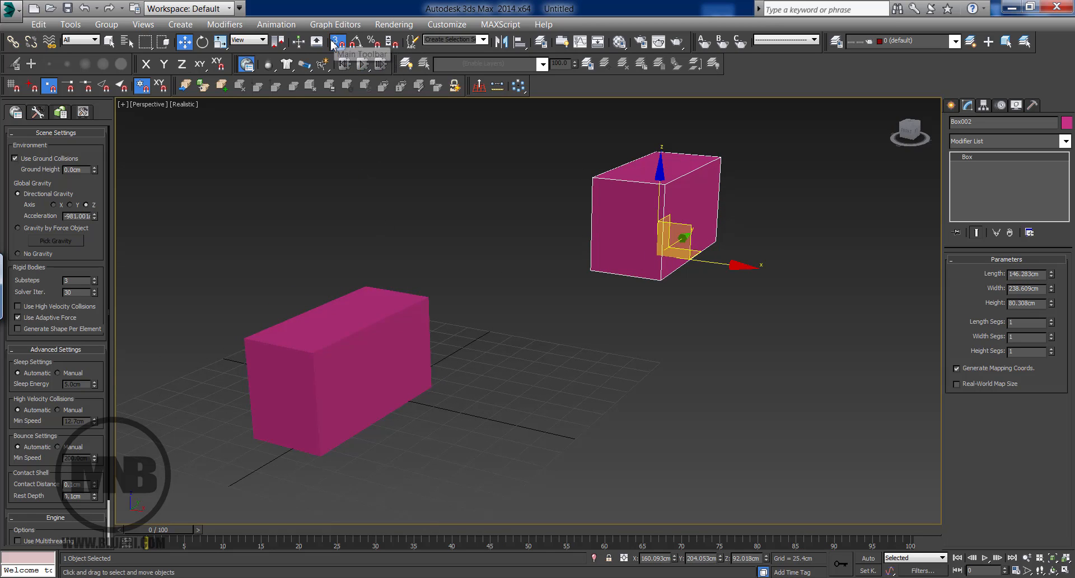
pyautogui.moveTo(339, 45); pyautogui.dragTo(344, 107)
# Step: Switch to the four-viewport layout and frame both boxes in the Top and Left views
pyautogui.hotkey('alt', 'w')
pyautogui.moveTo(398, 199); pyautogui.dragTo(325, 228, button='middle')
pyautogui.scroll(-3, 325, 228)
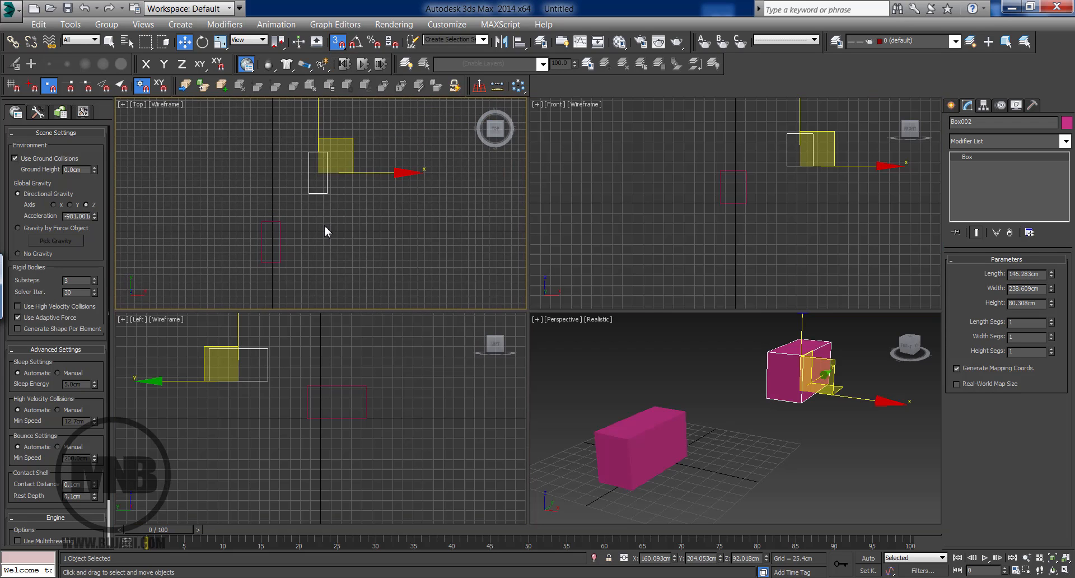
pyautogui.moveTo(314, 159); pyautogui.dragTo(299, 161, button='middle')
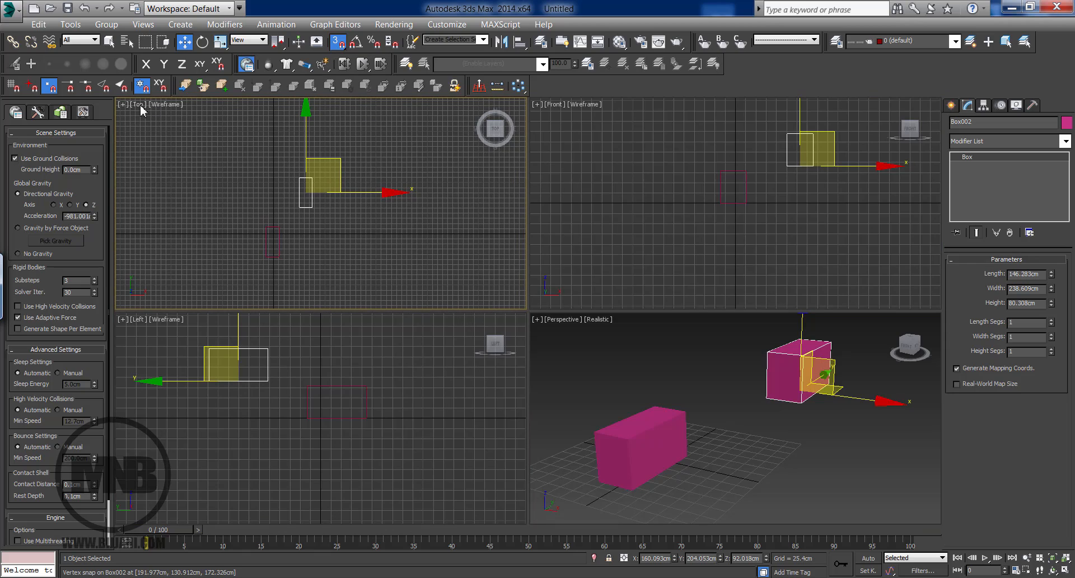
pyautogui.moveTo(161, 355); pyautogui.dragTo(170, 362, button='middle')
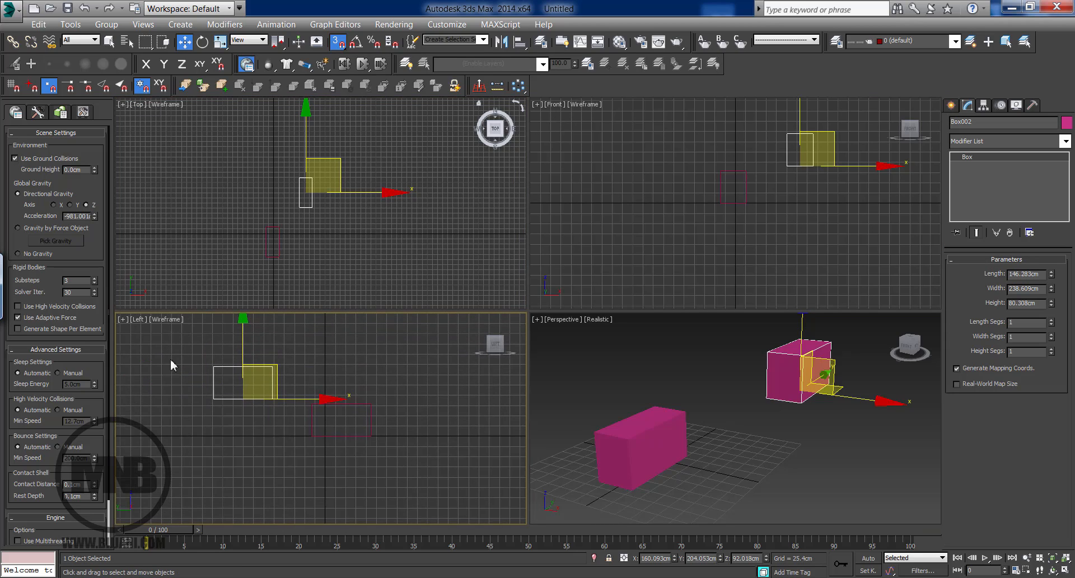
# Step: Switch snapping to 2.5D and frame both boxes in the Top, Left and Front views
pyautogui.scroll(2, 301, 208)
pyautogui.moveTo(301, 209); pyautogui.dragTo(293, 218, button='middle')
pyautogui.moveTo(339, 42); pyautogui.dragTo(340, 60)
pyautogui.moveTo(321, 256); pyautogui.dragTo(291, 179, button='middle')
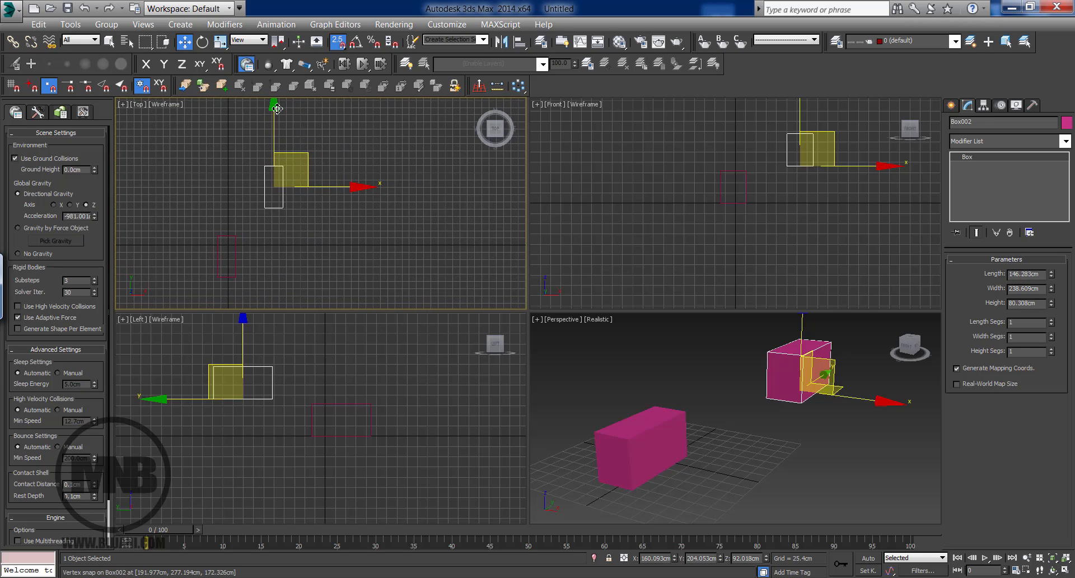
pyautogui.moveTo(246, 344); pyautogui.dragTo(267, 382, button='middle')
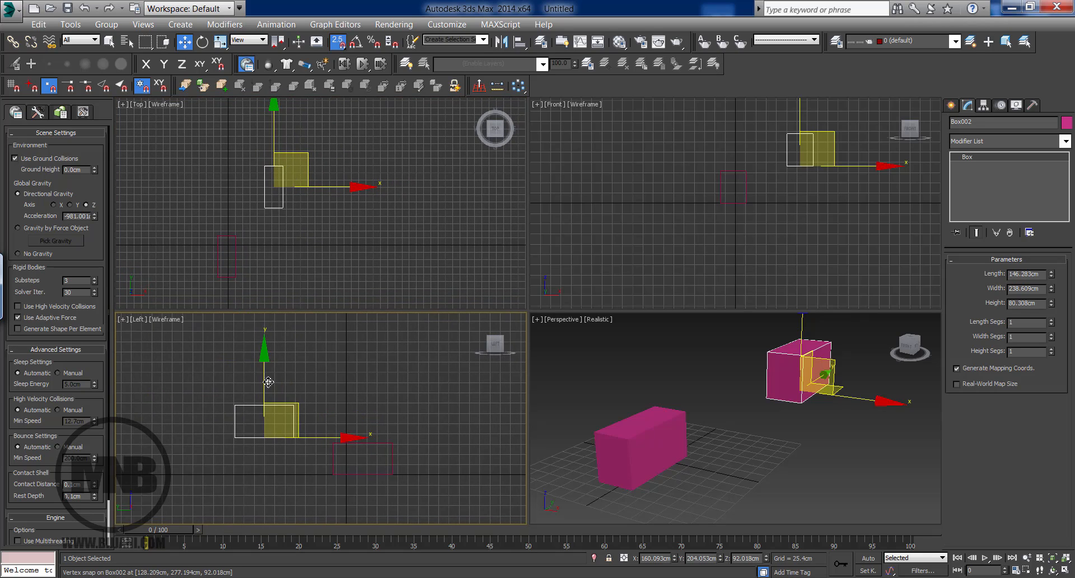
pyautogui.moveTo(751, 152); pyautogui.dragTo(705, 198, button='middle')
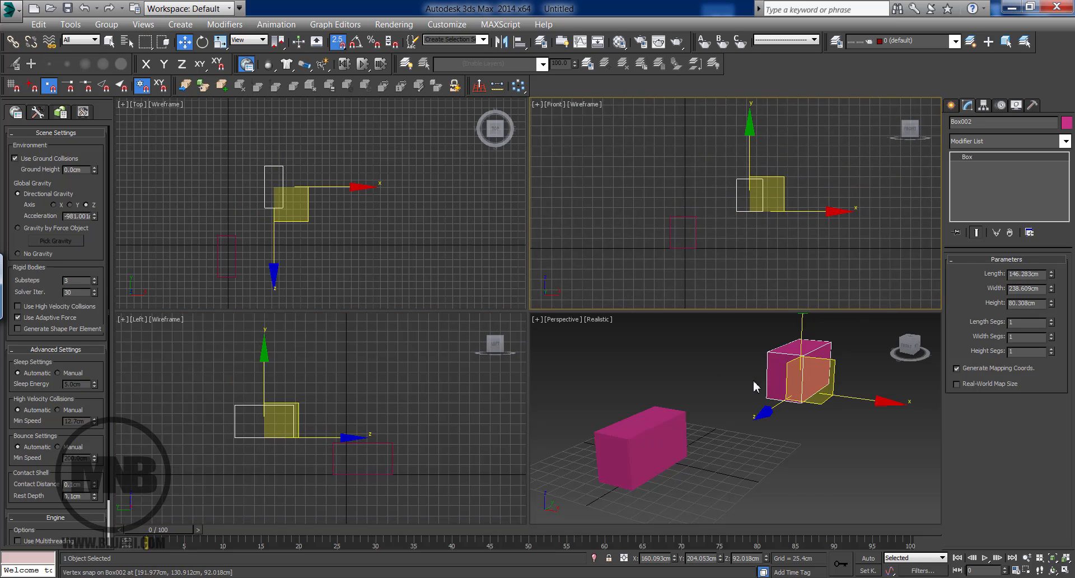
pyautogui.moveTo(752, 392); pyautogui.dragTo(723, 434, button='middle')
# Step: Maximize the Perspective view, switch snapping back to 3D and frame both boxes
pyautogui.hotkey('alt', 'w')
pyautogui.moveTo(583, 299); pyautogui.dragTo(605, 324, button='middle')
pyautogui.scroll(-3, 604, 324)
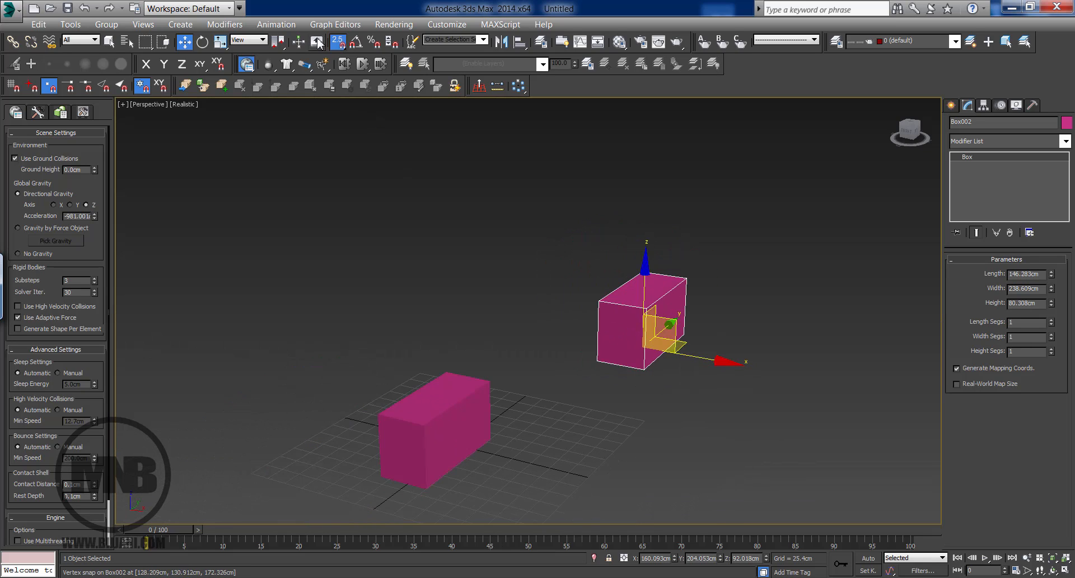
pyautogui.moveTo(338, 42); pyautogui.dragTo(342, 101)
pyautogui.keyDown('alt'); pyautogui.moveTo(662, 372); pyautogui.dragTo(597, 362, button='middle'); pyautogui.keyUp('alt')
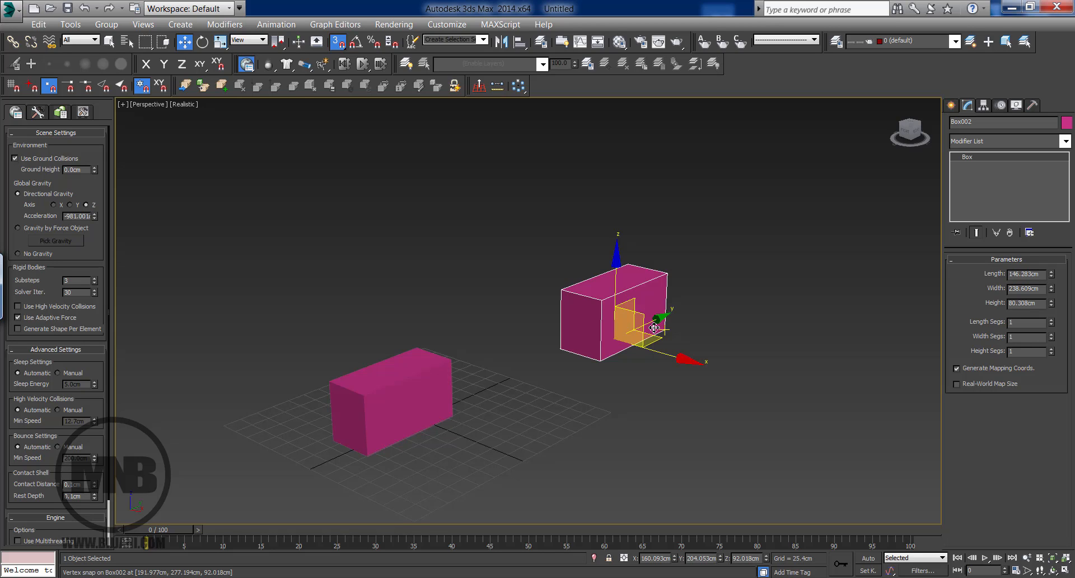
pyautogui.moveTo(458, 230); pyautogui.dragTo(542, 195, button='middle')
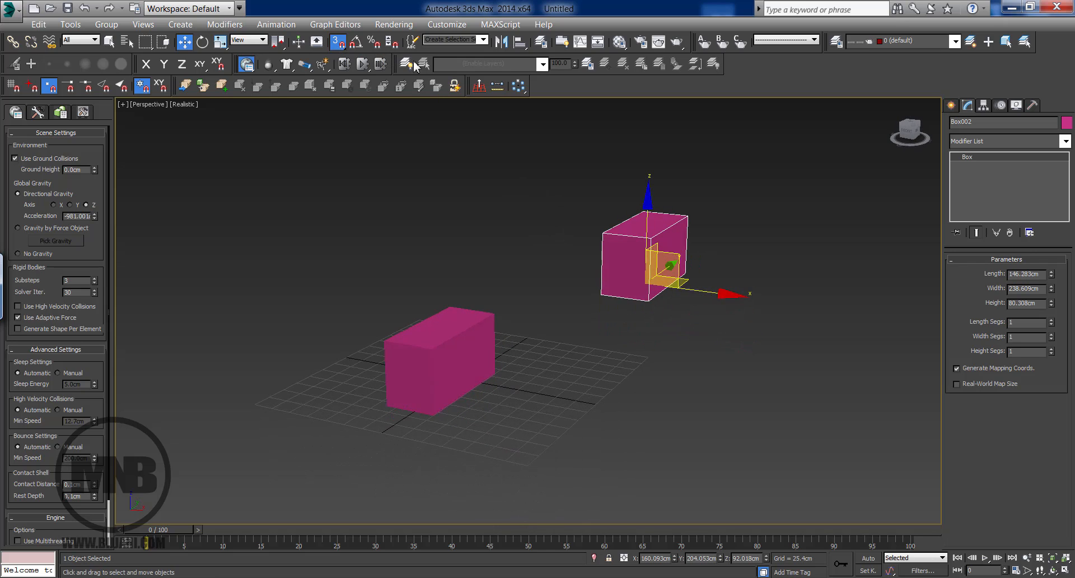
# Step: Try the Perpendicular and Grid Points options in the Grid and Snap Settings, leaving Vertex as the active snap type
pyautogui.rightClick(341, 45)
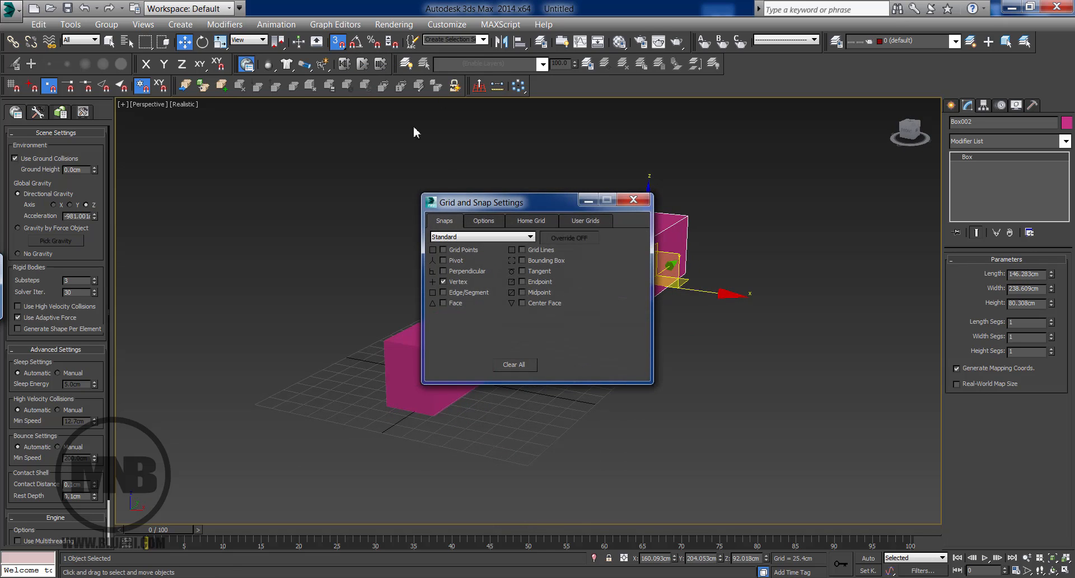
pyautogui.moveTo(501, 205); pyautogui.dragTo(269, 154)
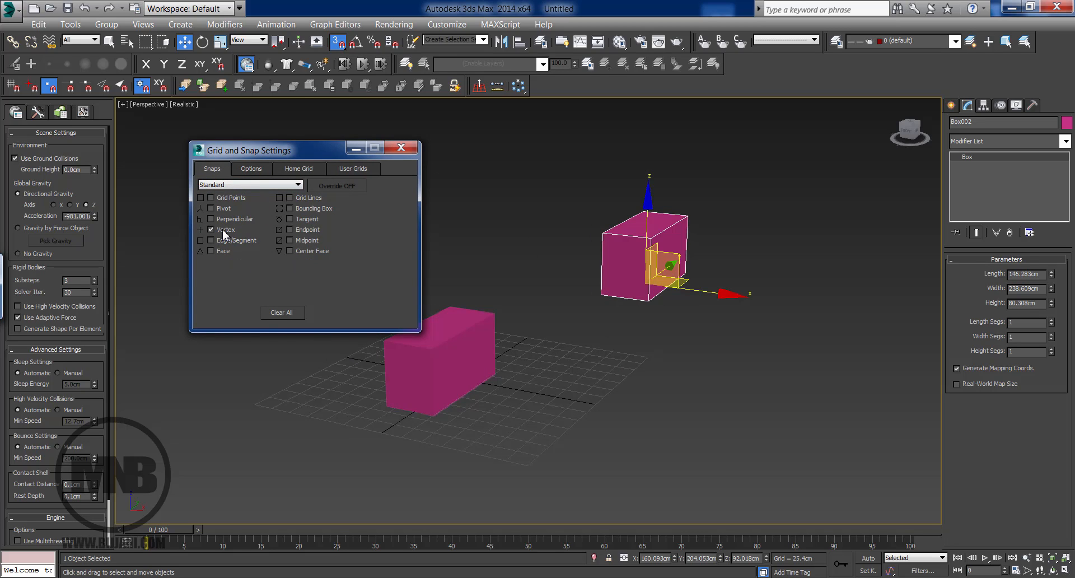
pyautogui.click(219, 230)
pyautogui.click(222, 219)
pyautogui.click(224, 198)
pyautogui.click(224, 198)
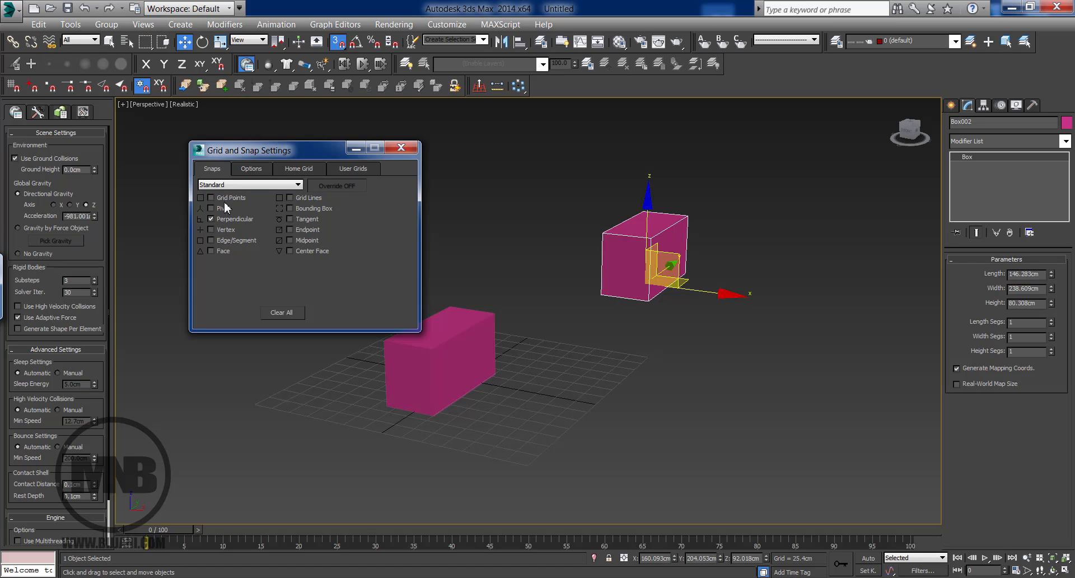
pyautogui.click(225, 231)
pyautogui.click(400, 149)
# Step: Move the copied box by its lower front corner, snapping it to the original box's upper far corner
pyautogui.scroll(3, 591, 359)
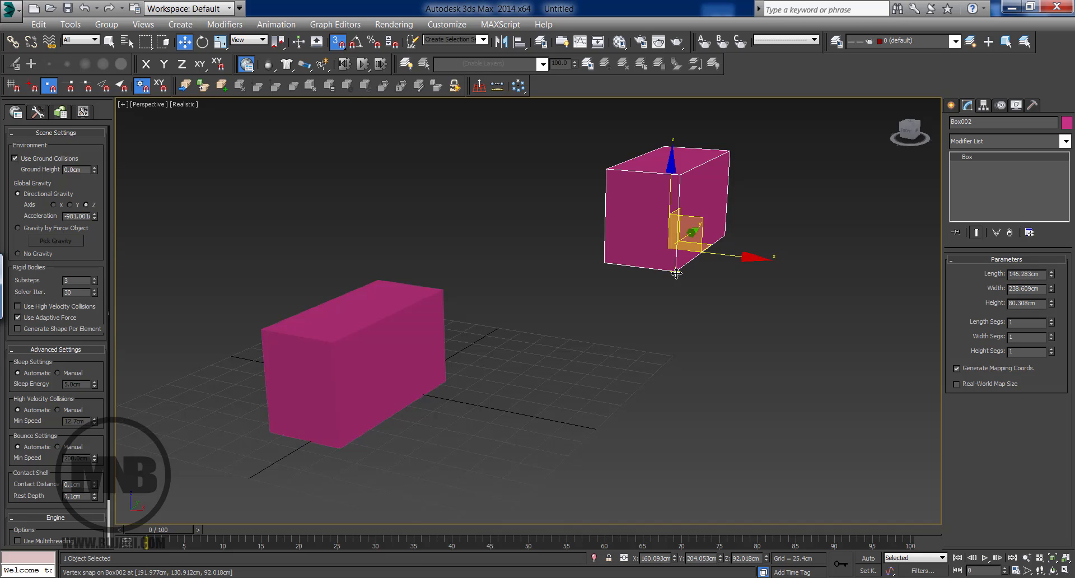
pyautogui.moveTo(677, 273); pyautogui.dragTo(442, 289)
pyautogui.moveTo(475, 343); pyautogui.dragTo(426, 402, button='middle')
pyautogui.scroll(-2, 480, 384)
pyautogui.moveTo(426, 402); pyautogui.dragTo(418, 405, button='middle')
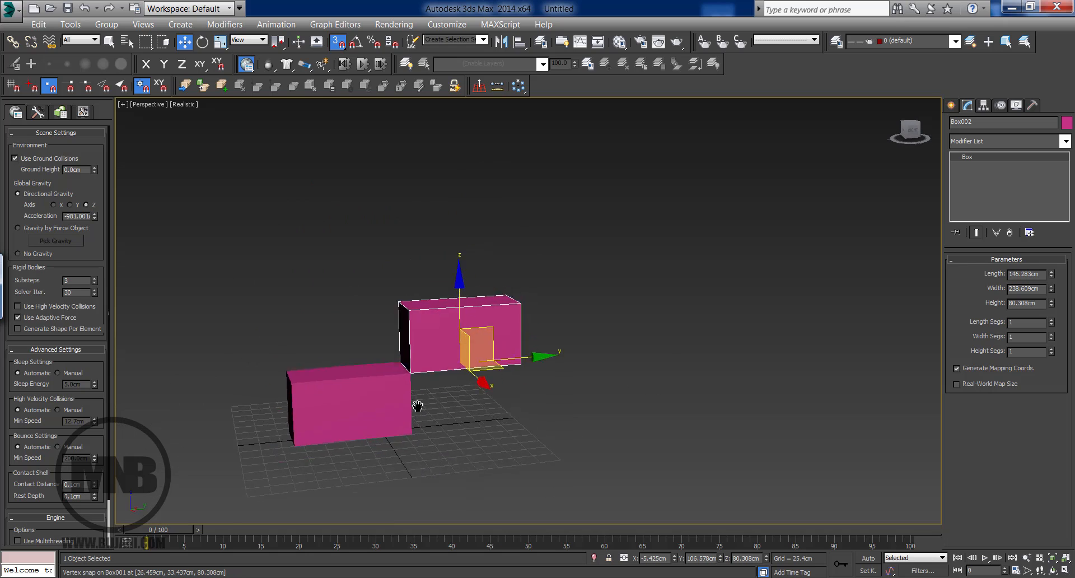
pyautogui.scroll(2, 409, 399)
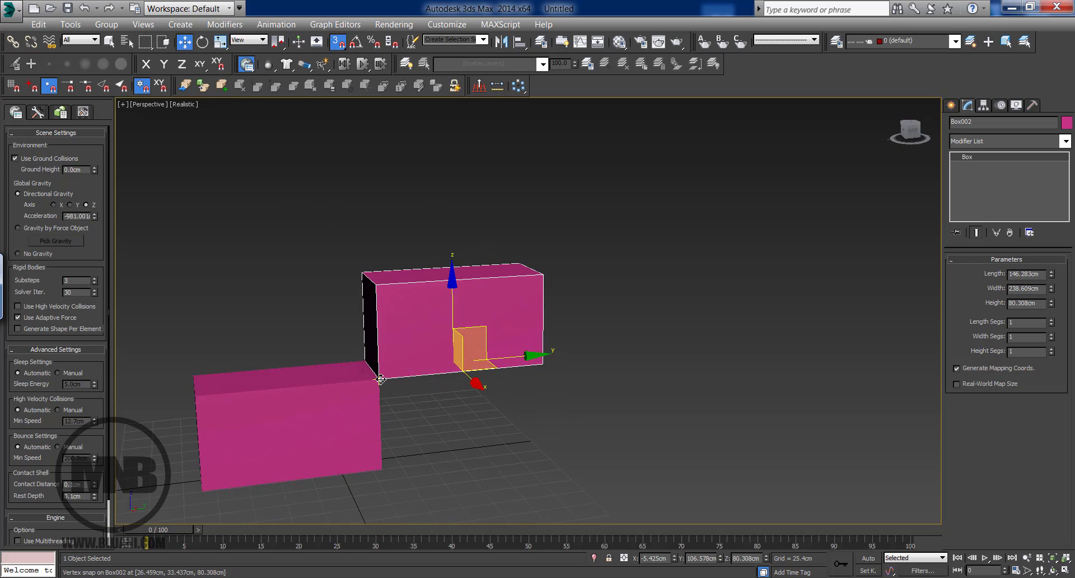
# Step: Clone the raised box as two copies in a staircase by snapping its lower corner to its upper opposite corner
pyautogui.moveTo(381, 379)
pyautogui.keyDown('shift'); pyautogui.mouseDown()
pyautogui.moveTo(439, 392)
pyautogui.moveTo(564, 280)
pyautogui.moveTo(543, 274)
pyautogui.mouseUp(); pyautogui.keyUp('shift')
pyautogui.click(574, 300)
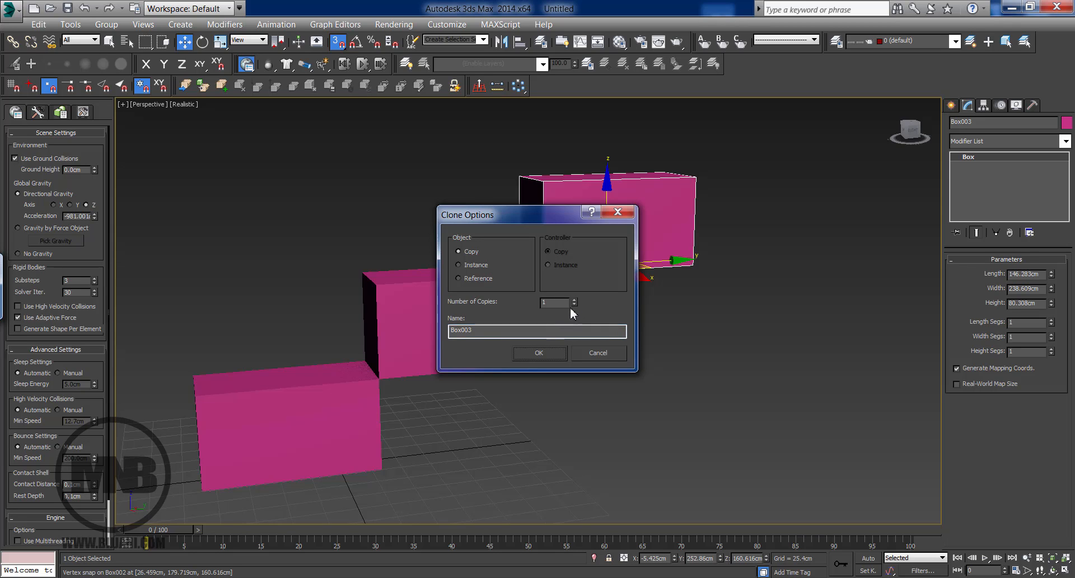
pyautogui.click(539, 353)
pyautogui.scroll(-3, 514, 357)
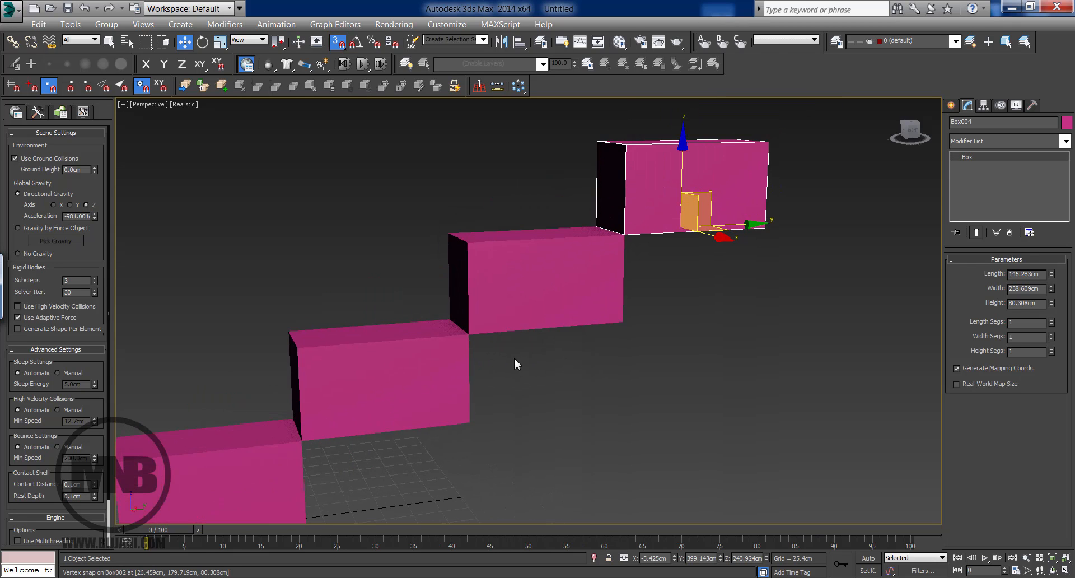
# Step: Delete the three copied boxes of the staircase, keeping only the original box on the grid
pyautogui.scroll(-2, 642, 300)
pyautogui.keyDown('alt'); pyautogui.moveTo(641, 300); pyautogui.dragTo(676, 142, button='middle'); pyautogui.keyUp('alt')
pyautogui.scroll(2, 515, 333)
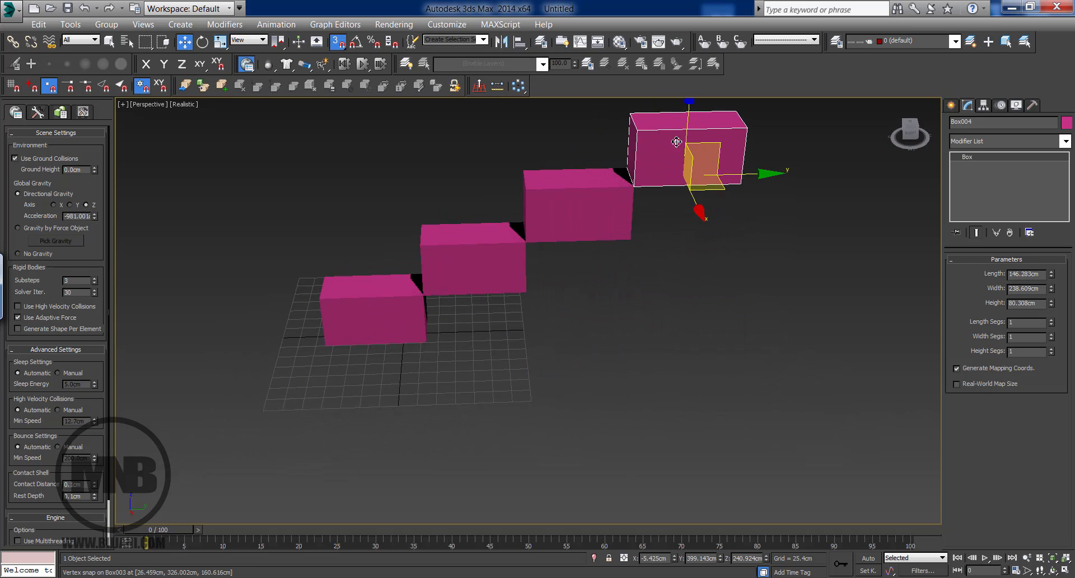
pyautogui.moveTo(693, 340); pyautogui.dragTo(700, 334)
pyautogui.press('Delete')
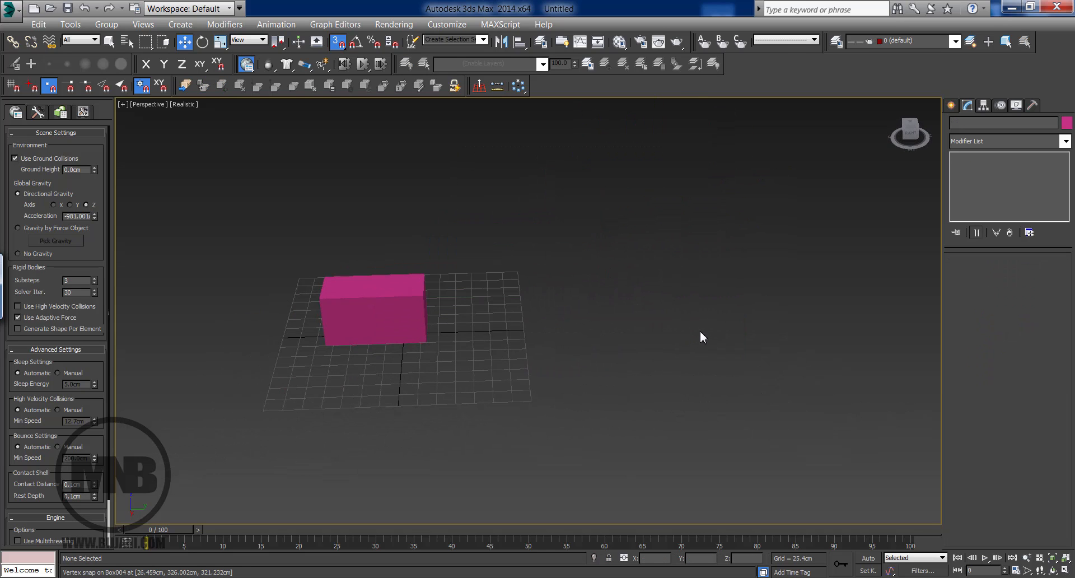
# Step: Scale the remaining box into a flat plank, about 106% in X, 22% in Y and 15% in Z
pyautogui.click(395, 317)
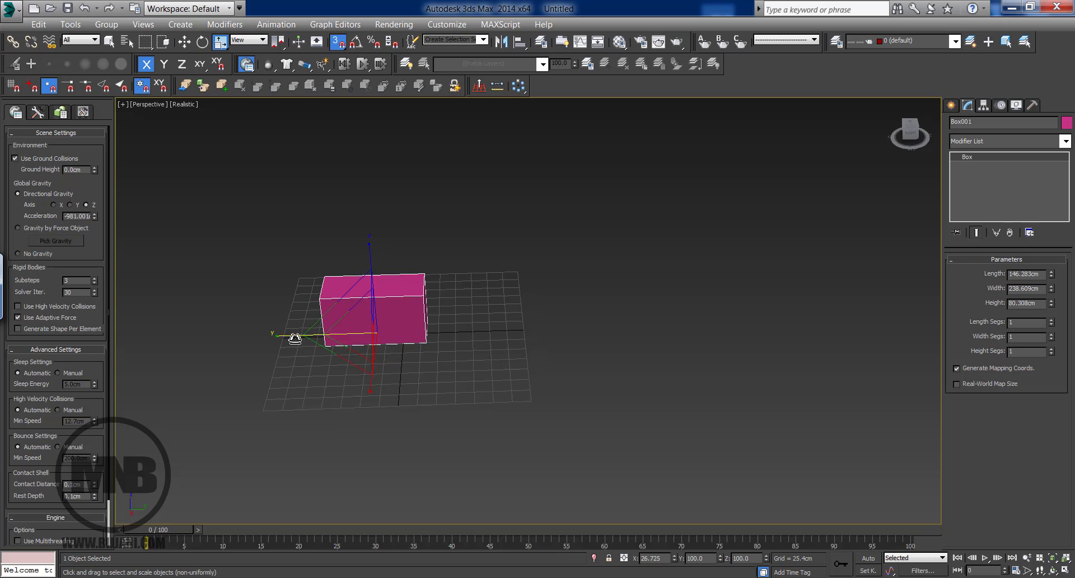
pyautogui.moveTo(293, 336); pyautogui.dragTo(415, 348)
pyautogui.moveTo(376, 258); pyautogui.dragTo(400, 425)
pyautogui.moveTo(373, 392); pyautogui.dragTo(370, 465)
pyautogui.scroll(6, 377, 347)
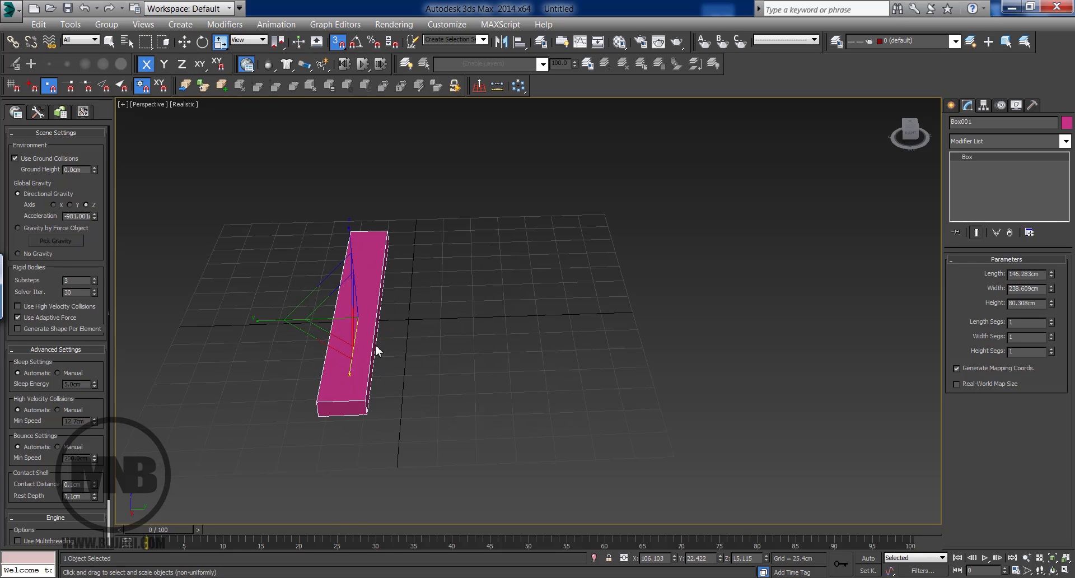
# Step: Clone the plank as five copies side by side along Y, snapping its corner to its adjacent corner
pyautogui.press('w')
pyautogui.moveTo(368, 365); pyautogui.dragTo(374, 349, button='middle')
pyautogui.moveTo(353, 410); pyautogui.dragTo(363, 364, button='middle')
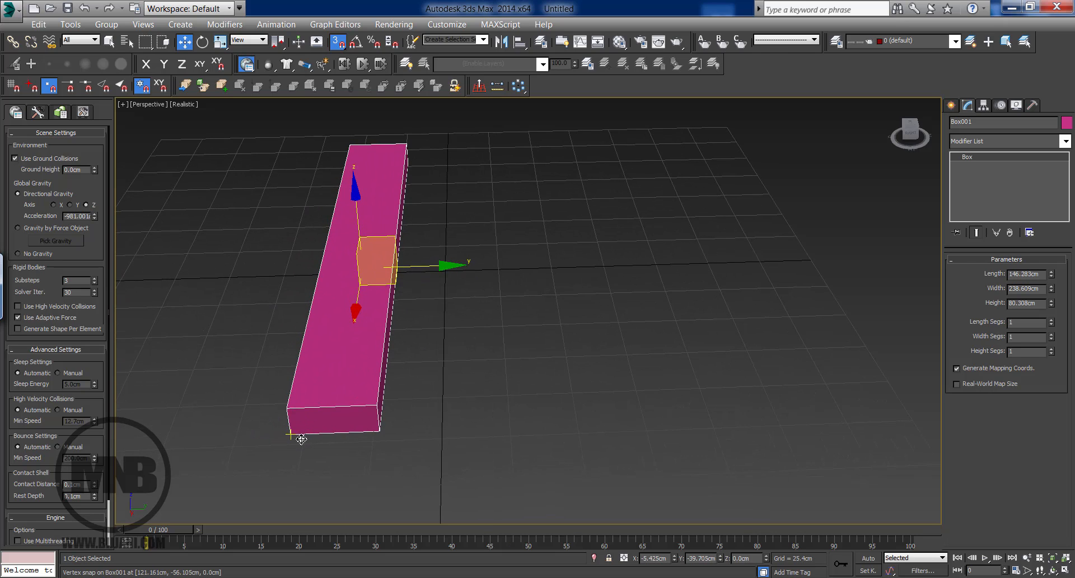
pyautogui.moveTo(289, 409)
pyautogui.keyDown('shift'); pyautogui.mouseDown()
pyautogui.moveTo(353, 435)
pyautogui.moveTo(383, 404)
pyautogui.mouseUp(); pyautogui.keyUp('shift')
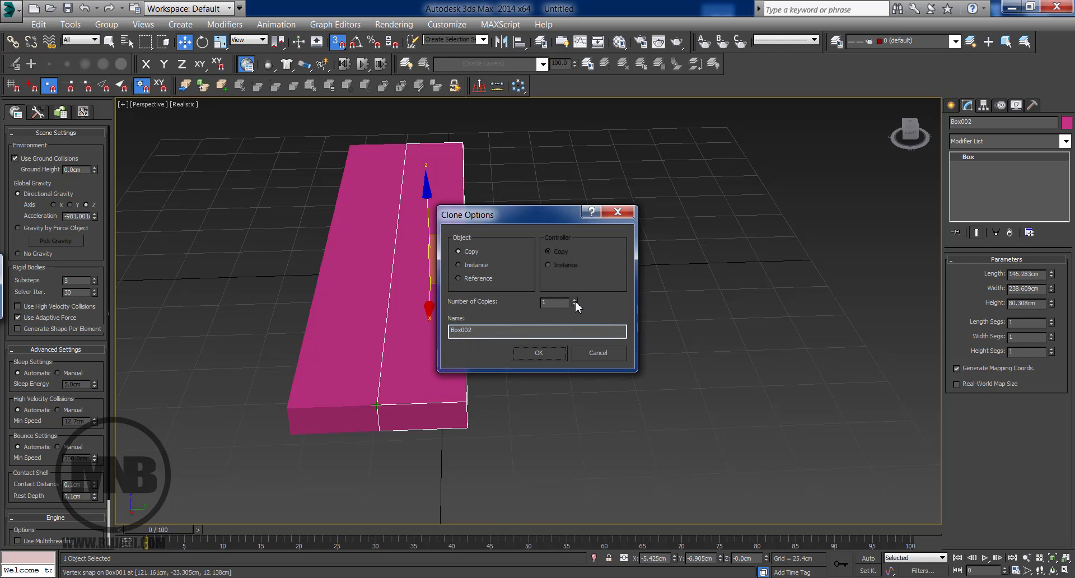
pyautogui.click(539, 352)
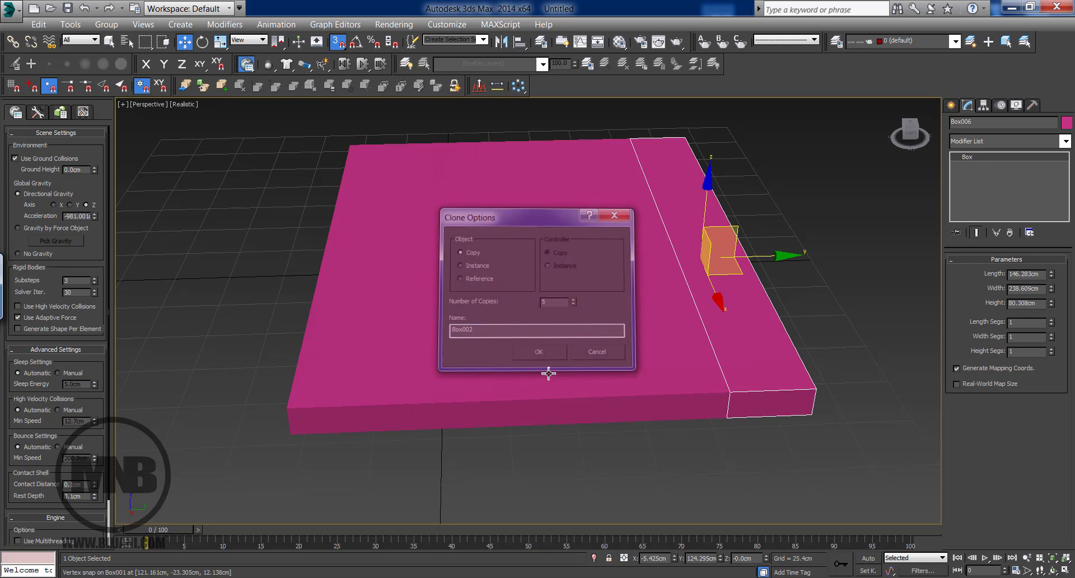
# Step: Deselect the planks, display edged faces and inspect the joints between them
pyautogui.click(580, 446)
pyautogui.press('F4')
pyautogui.keyDown('alt'); pyautogui.moveTo(557, 431); pyautogui.dragTo(415, 439, button='middle'); pyautogui.keyUp('alt')
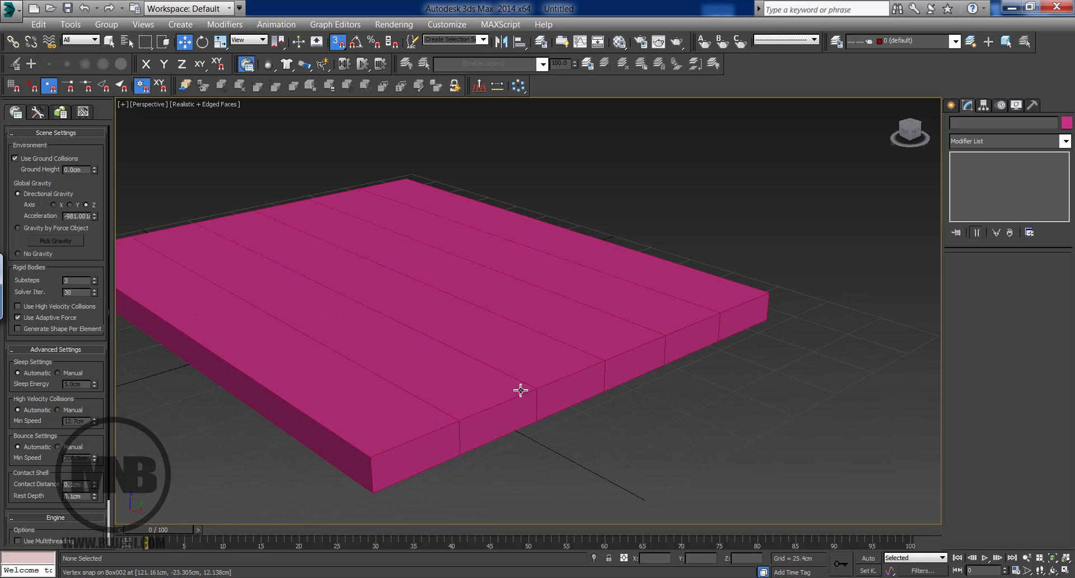
pyautogui.moveTo(441, 438); pyautogui.dragTo(453, 428, button='middle')
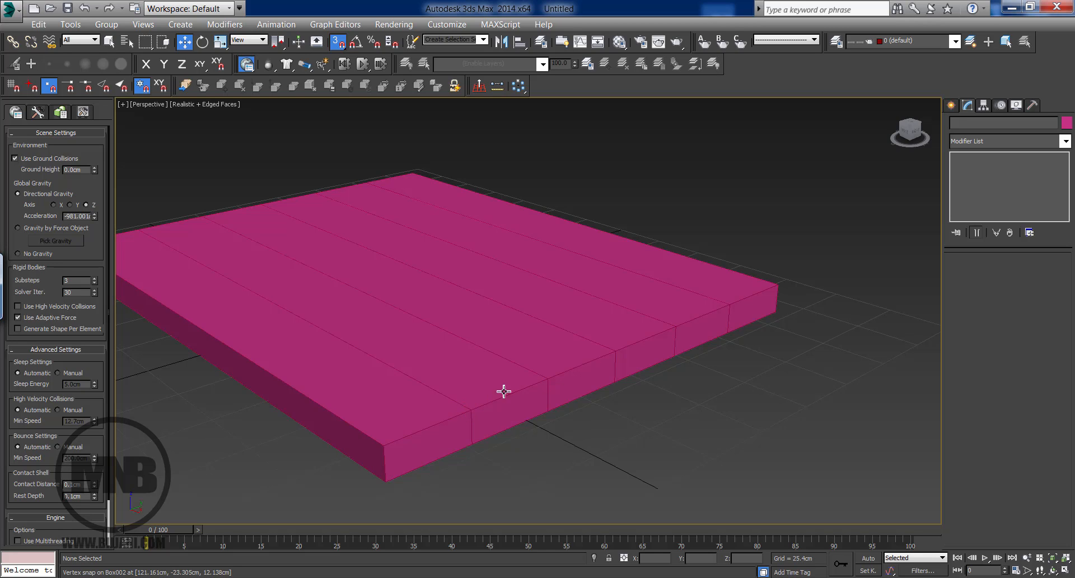
pyautogui.scroll(-2, 664, 340)
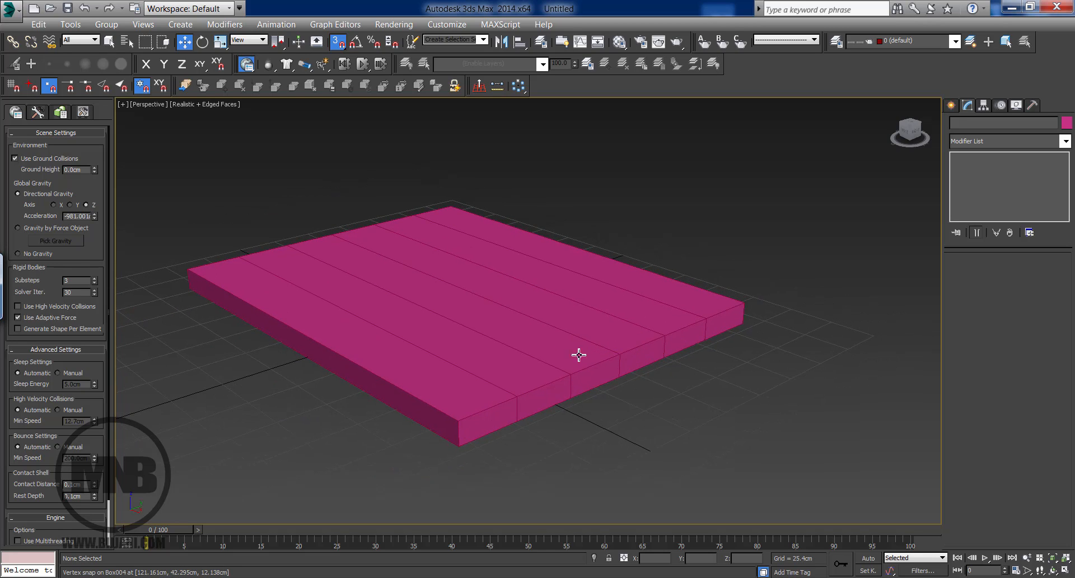
# Step: Delete the five copied planks, keeping only the original
pyautogui.moveTo(775, 257); pyautogui.dragTo(558, 438)
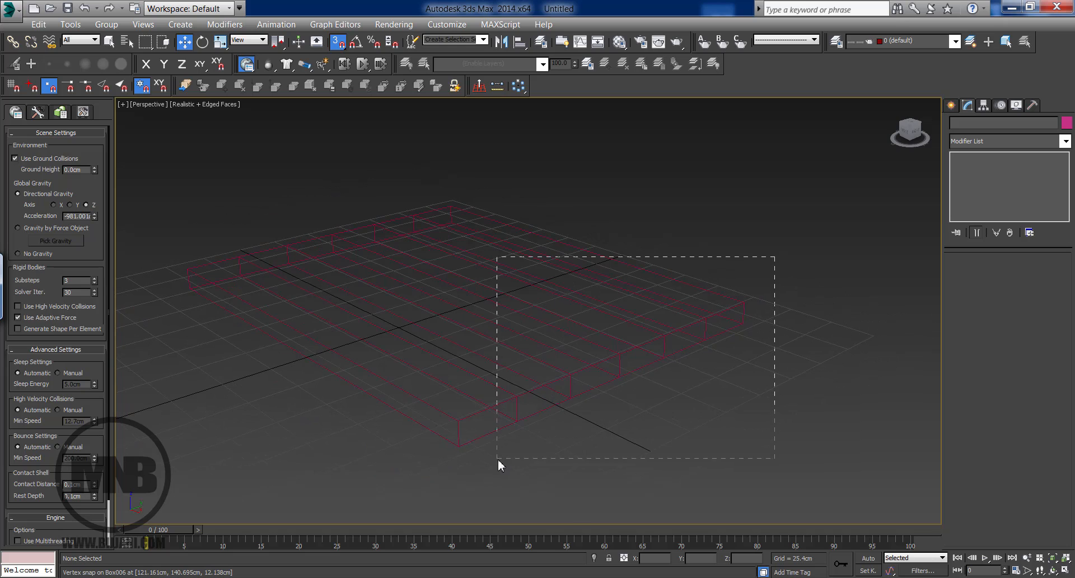
pyautogui.moveTo(499, 460); pyautogui.dragTo(499, 459)
pyautogui.press('Delete')
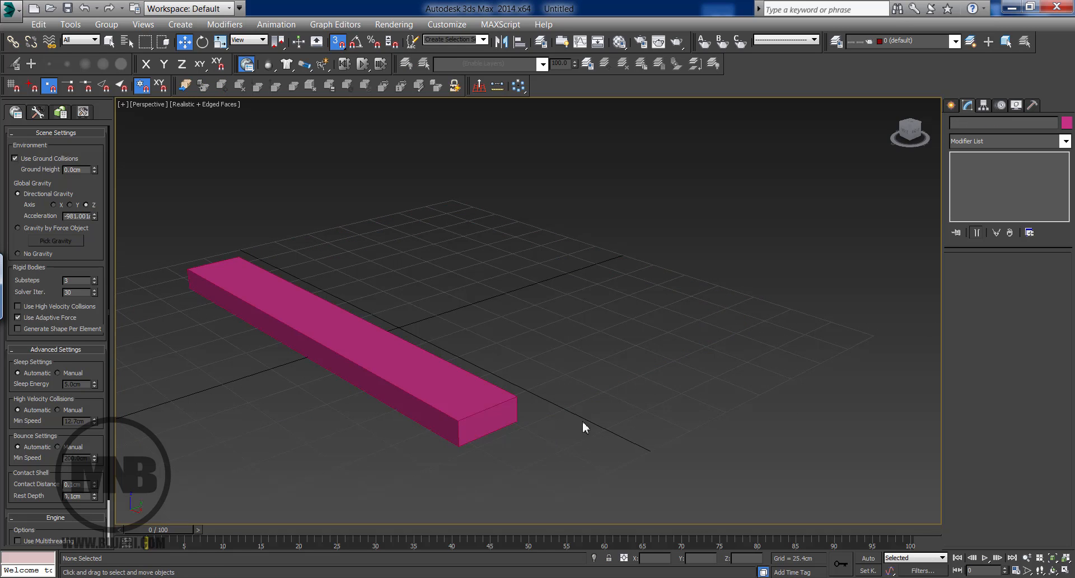
# Step: Select the remaining plank and toggle angle snapping on and off several times
pyautogui.keyDown('alt'); pyautogui.moveTo(583, 424); pyautogui.dragTo(516, 351, button='middle'); pyautogui.keyUp('alt')
pyautogui.click(516, 350)
pyautogui.moveTo(578, 341); pyautogui.dragTo(505, 364, button='middle')
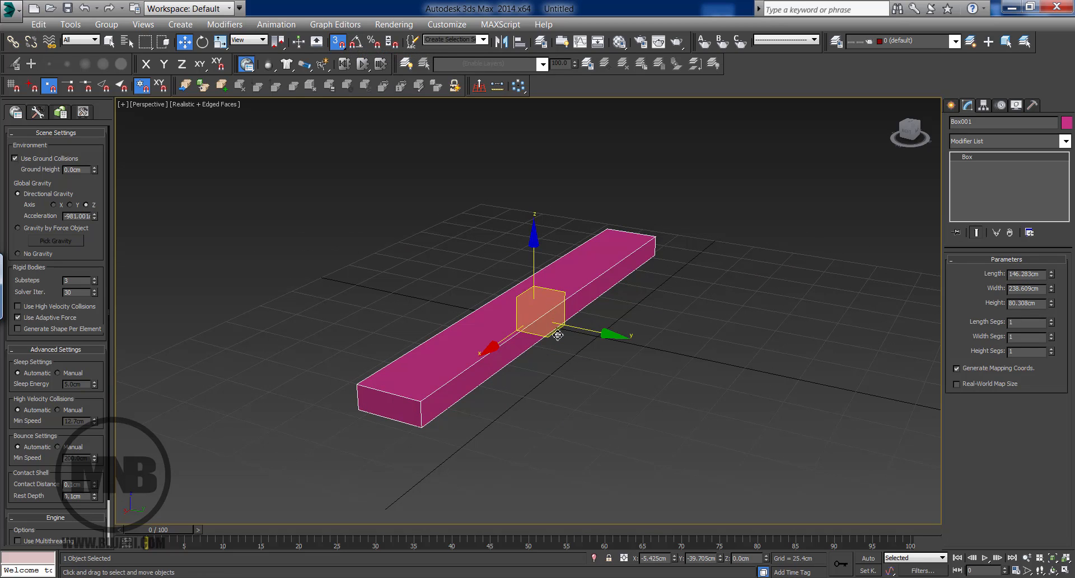
pyautogui.press('a')
pyautogui.press('a')
pyautogui.press('a')
pyautogui.keyDown('alt'); pyautogui.moveTo(523, 320); pyautogui.dragTo(523, 329, button='middle'); pyautogui.keyUp('alt')
# Step: Try to rotate the plank freely about 17 degrees around Z with angle snapping off
pyautogui.press('e')
pyautogui.press('a')
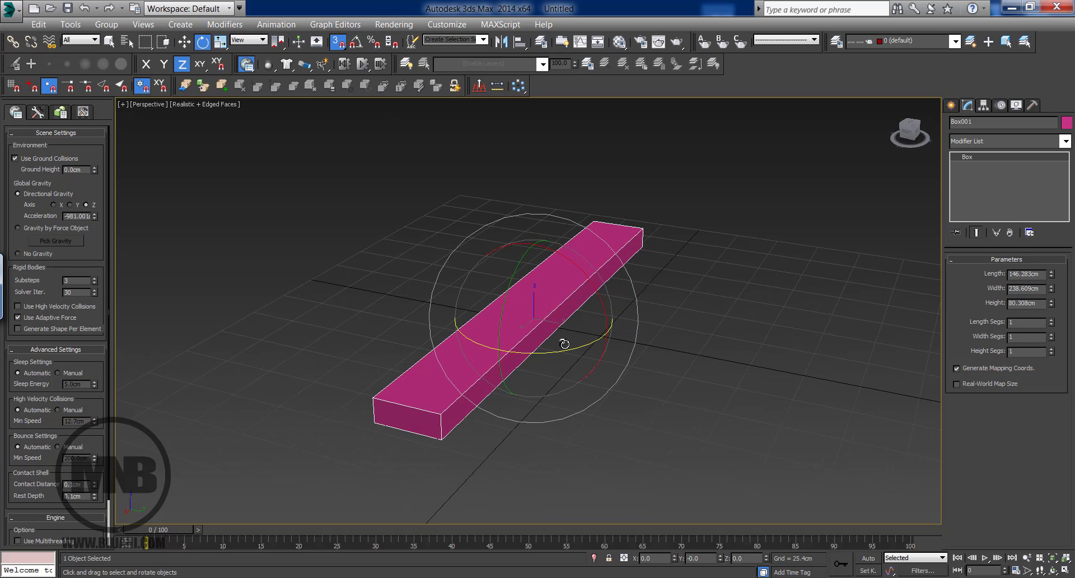
pyautogui.moveTo(561, 356); pyautogui.dragTo(560, 263)
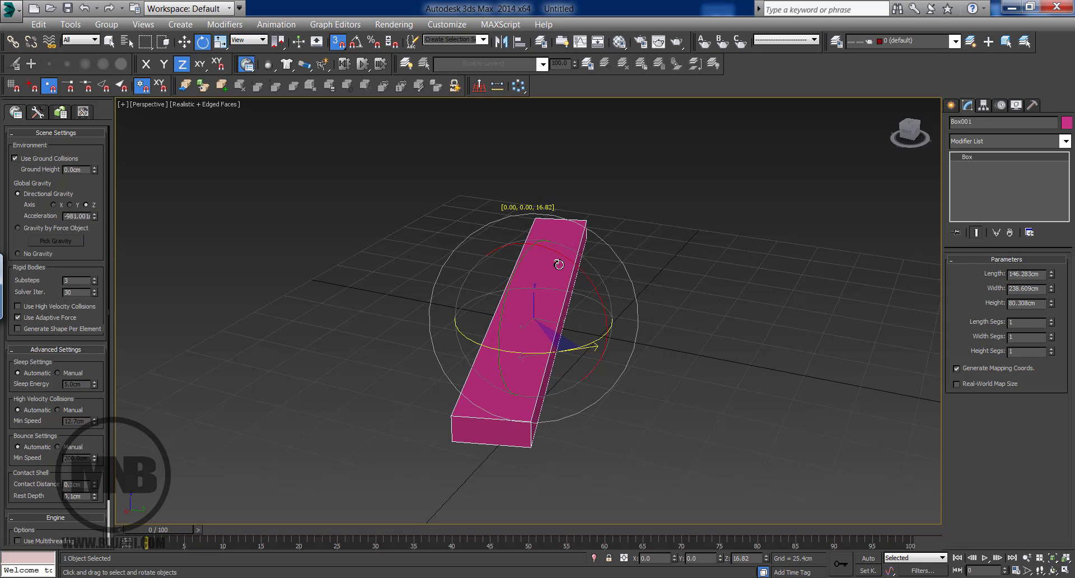
pyautogui.rightClick(559, 264)
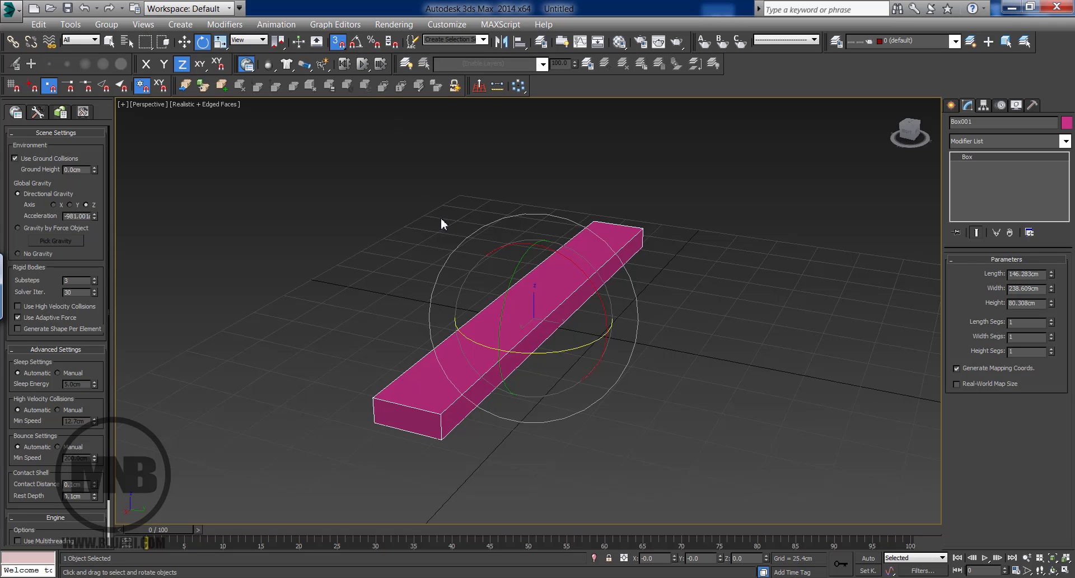
# Step: Turn on angle snapping and try rotating the plank around its Y axis
pyautogui.press('a')
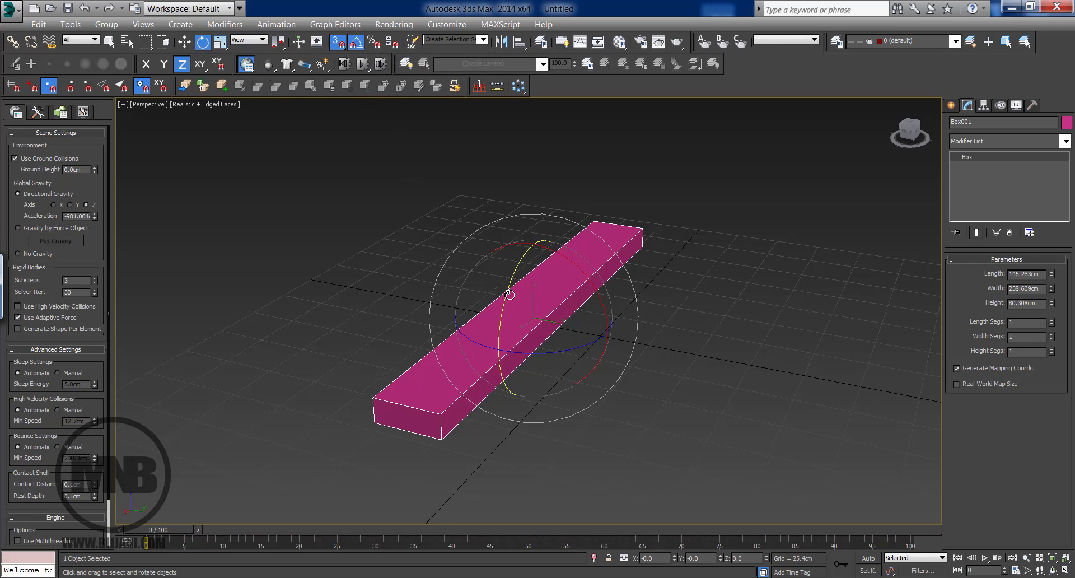
pyautogui.moveTo(508, 290); pyautogui.dragTo(550, 342)
pyautogui.rightClick(551, 342)
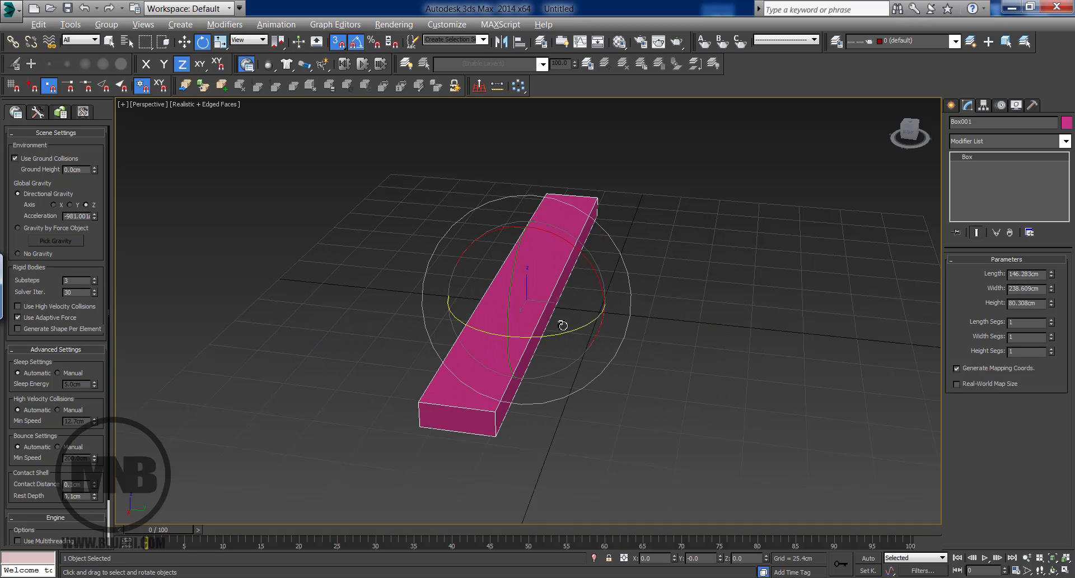
# Step: Set the angle snap increment to 1 degree in the Grid and Snap Settings
pyautogui.moveTo(563, 325)
pyautogui.keyDown('alt'); pyautogui.mouseDown(button='middle')
pyautogui.moveTo(544, 322)
pyautogui.moveTo(553, 330)
pyautogui.mouseUp(button='middle'); pyautogui.keyUp('alt')
pyautogui.scroll(2, 543, 322)
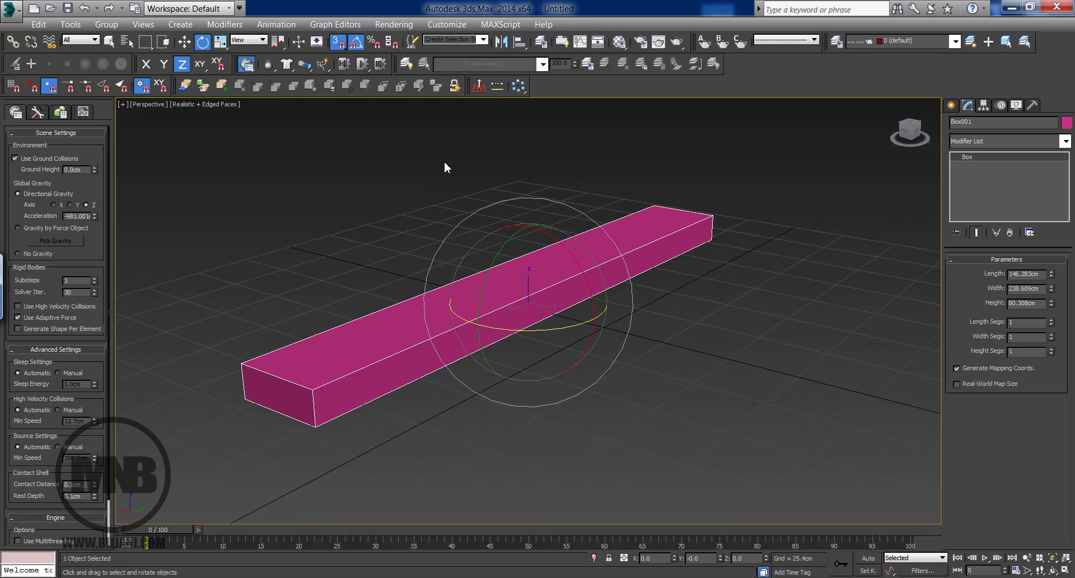
pyautogui.rightClick(357, 45)
pyautogui.moveTo(331, 149); pyautogui.dragTo(809, 77)
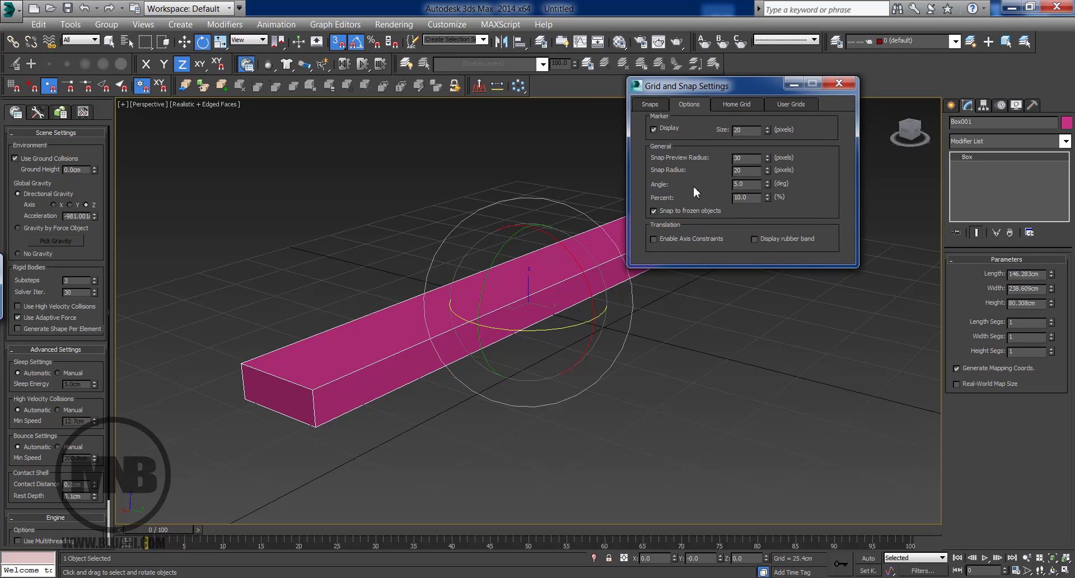
pyautogui.write('1')
pyautogui.press('Return')
pyautogui.click(854, 82)
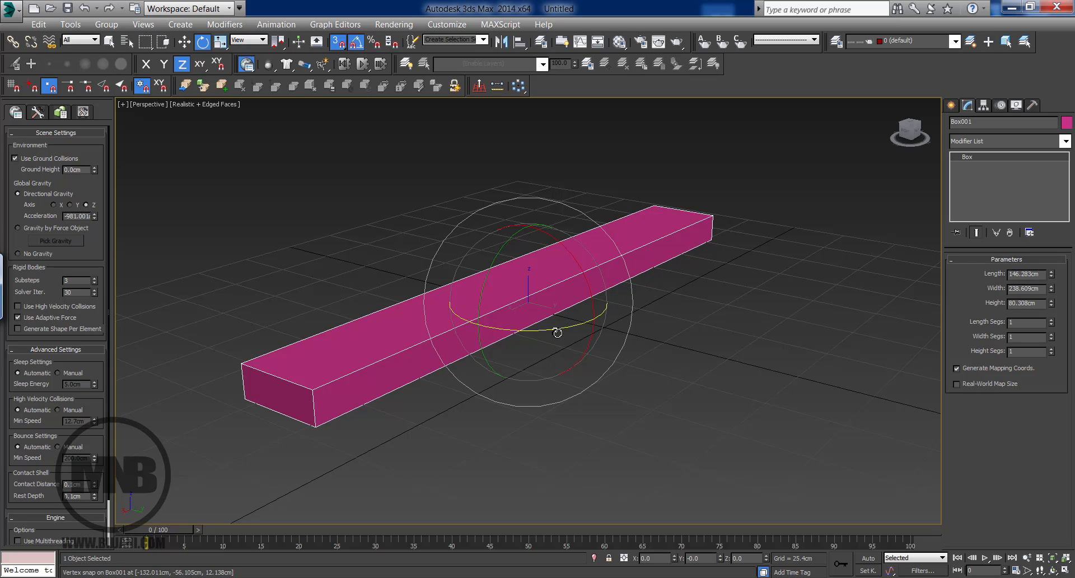
# Step: Try rotating the plank about 33 degrees around its Z axis with the 1-degree angle snap
pyautogui.moveTo(557, 333); pyautogui.dragTo(589, 328)
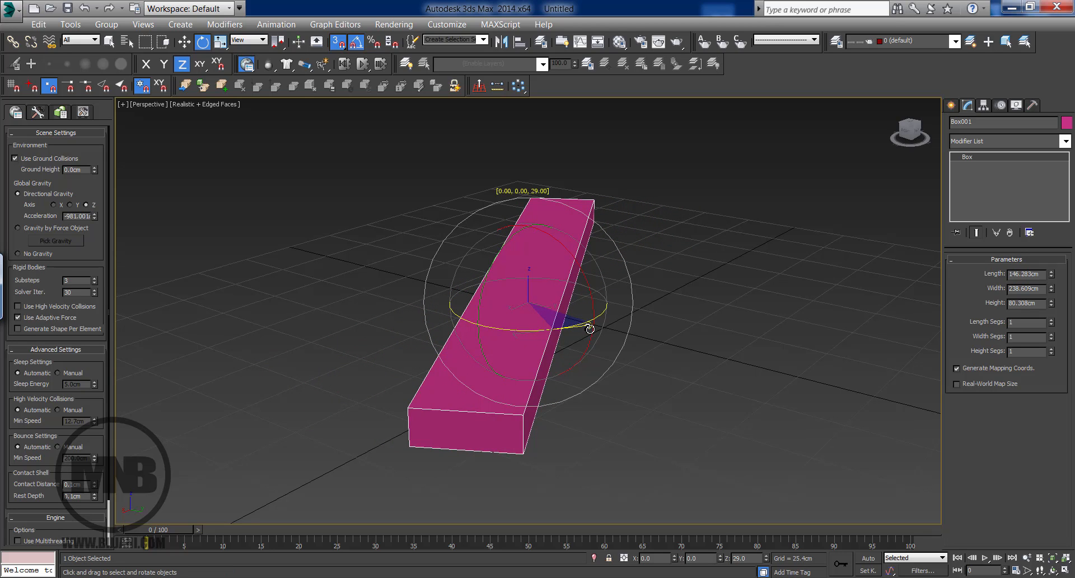
pyautogui.moveTo(590, 329); pyautogui.dragTo(594, 329)
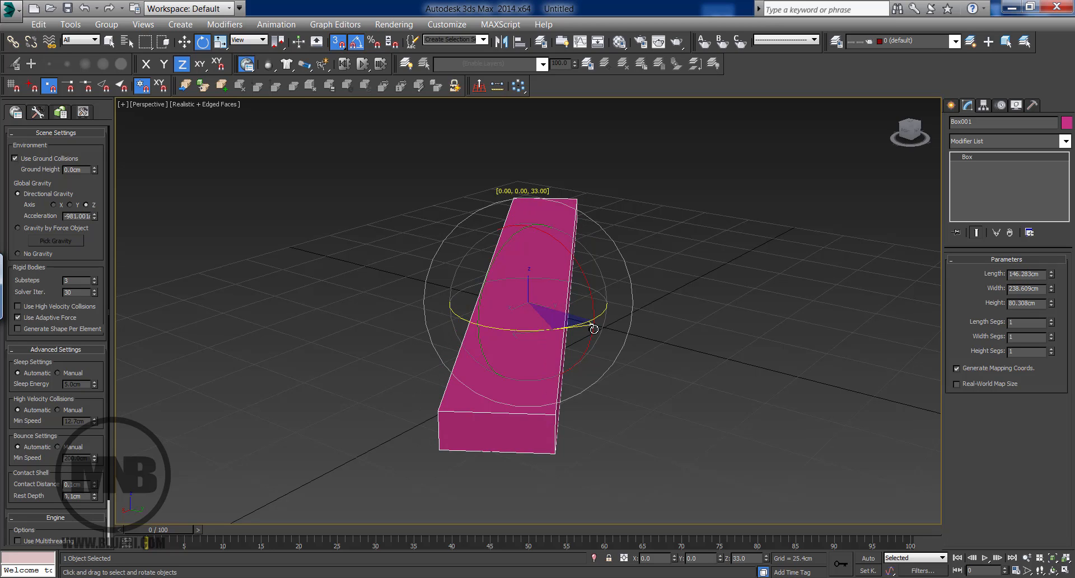
pyautogui.rightClick(593, 329)
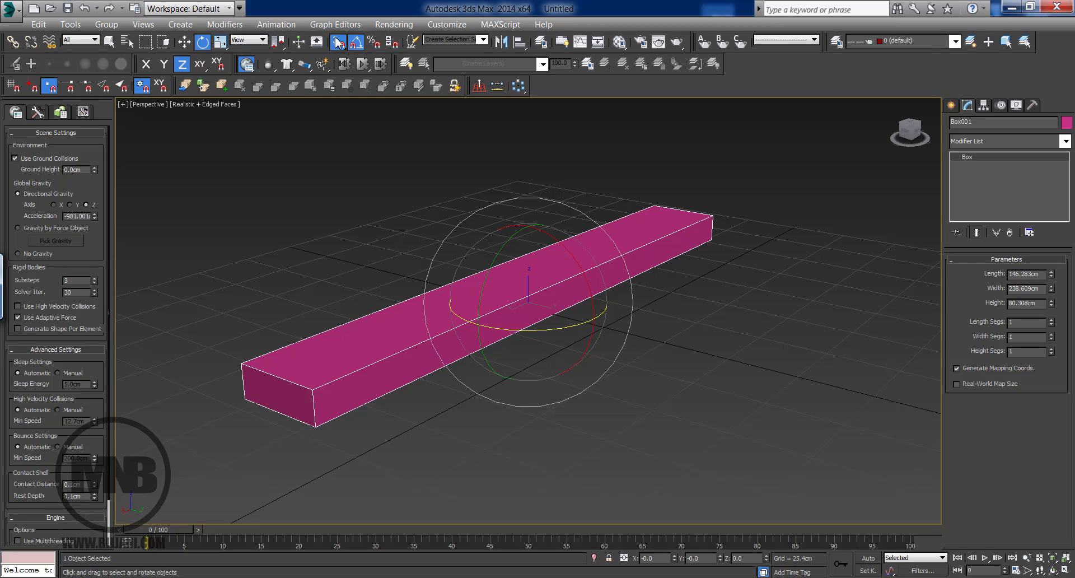
# Step: Restore the angle snap increment to 5 degrees and activate the Move tool for the plank
pyautogui.rightClick(354, 42)
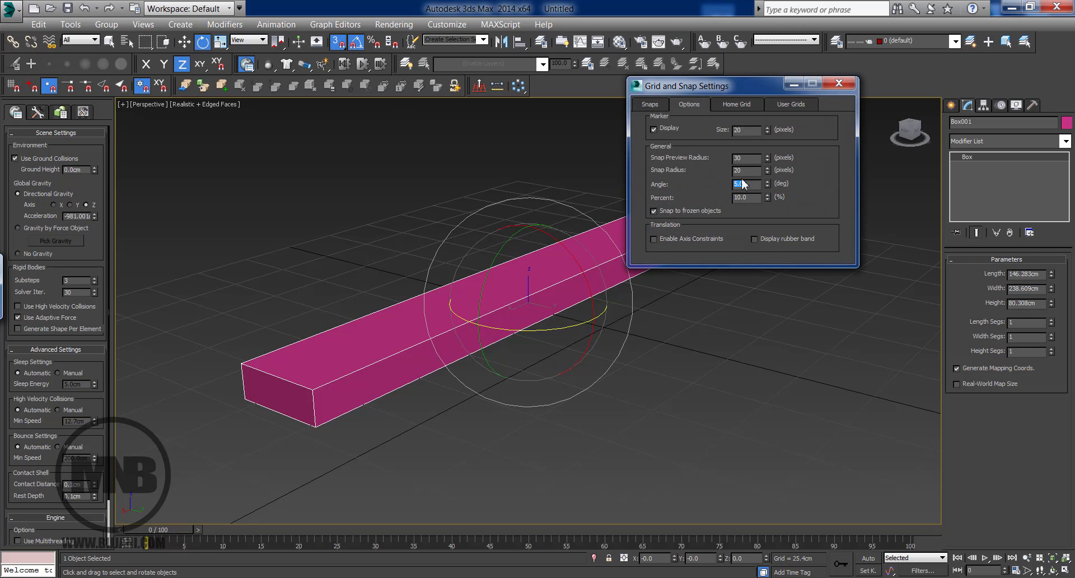
pyautogui.click(838, 84)
pyautogui.keyDown('alt'); pyautogui.moveTo(704, 309); pyautogui.dragTo(630, 300, button='middle'); pyautogui.keyUp('alt')
pyautogui.click(676, 304)
pyautogui.scroll(-2, 666, 310)
pyautogui.click(621, 309)
pyautogui.press('w')
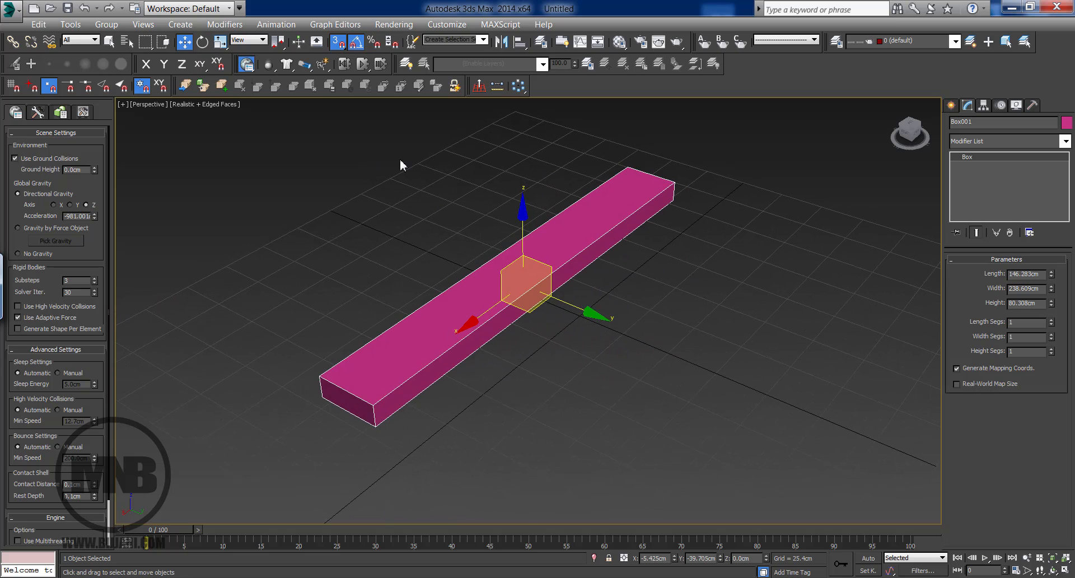
# Step: Examine the Enable Axis Constraints option in the Grid and Snap Settings
pyautogui.rightClick(358, 45)
pyautogui.click(358, 44)
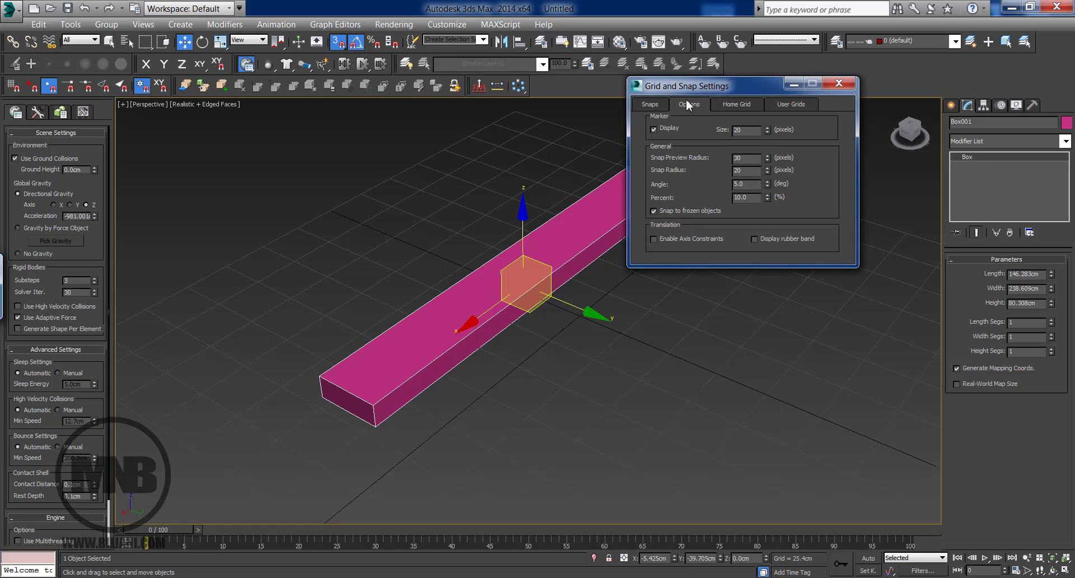
pyautogui.moveTo(707, 87); pyautogui.dragTo(663, 76)
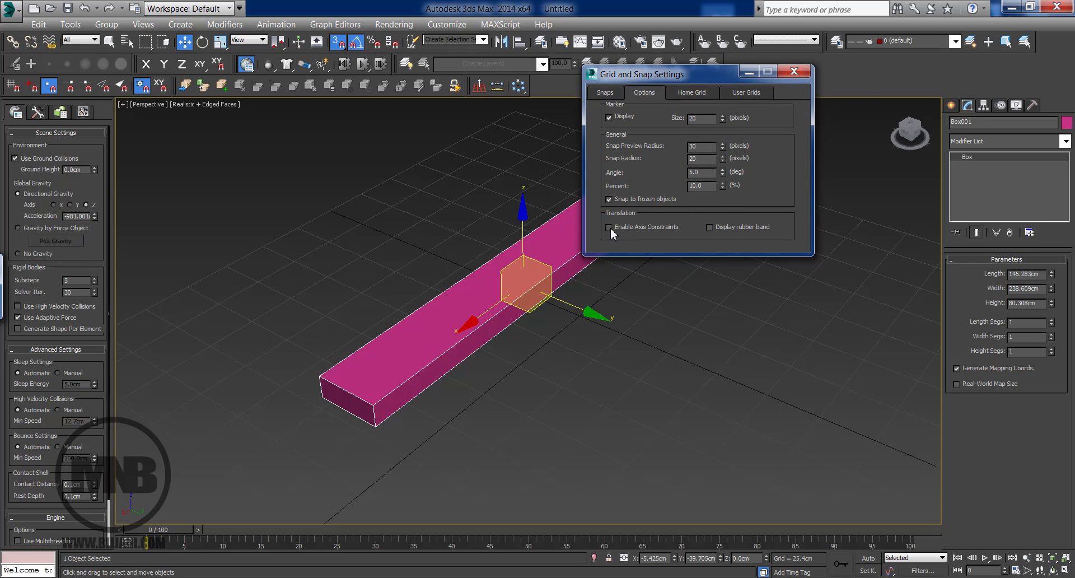
pyautogui.click(789, 74)
# Step: Clone the plank as one copy and move the copy above and to the side of the original
pyautogui.scroll(-3, 547, 199)
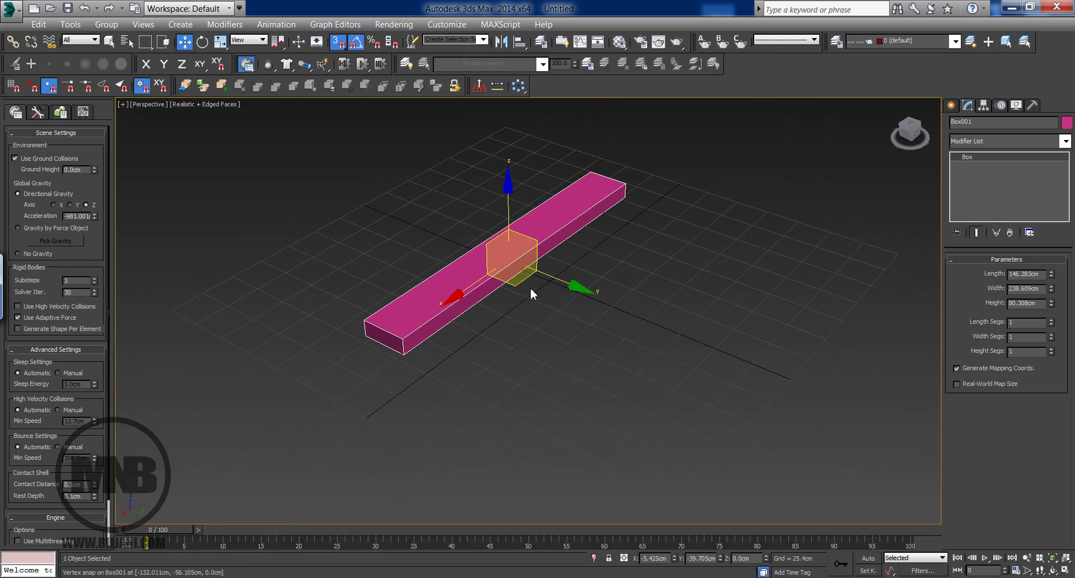
pyautogui.moveTo(520, 286)
pyautogui.keyDown('shift'); pyautogui.mouseDown()
pyautogui.moveTo(648, 283)
pyautogui.moveTo(765, 229)
pyautogui.mouseUp(); pyautogui.keyUp('shift')
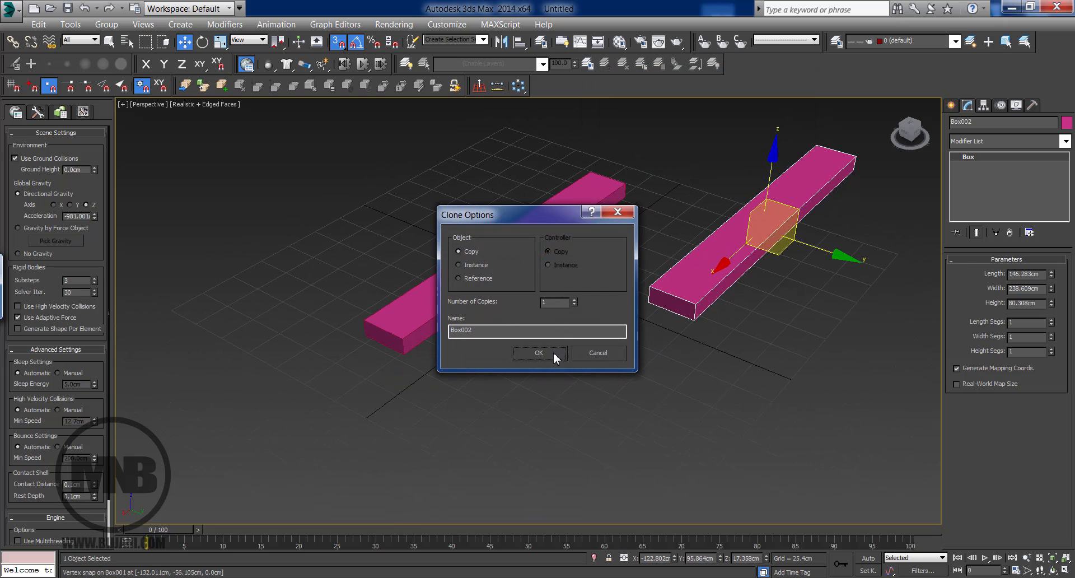
pyautogui.click(554, 353)
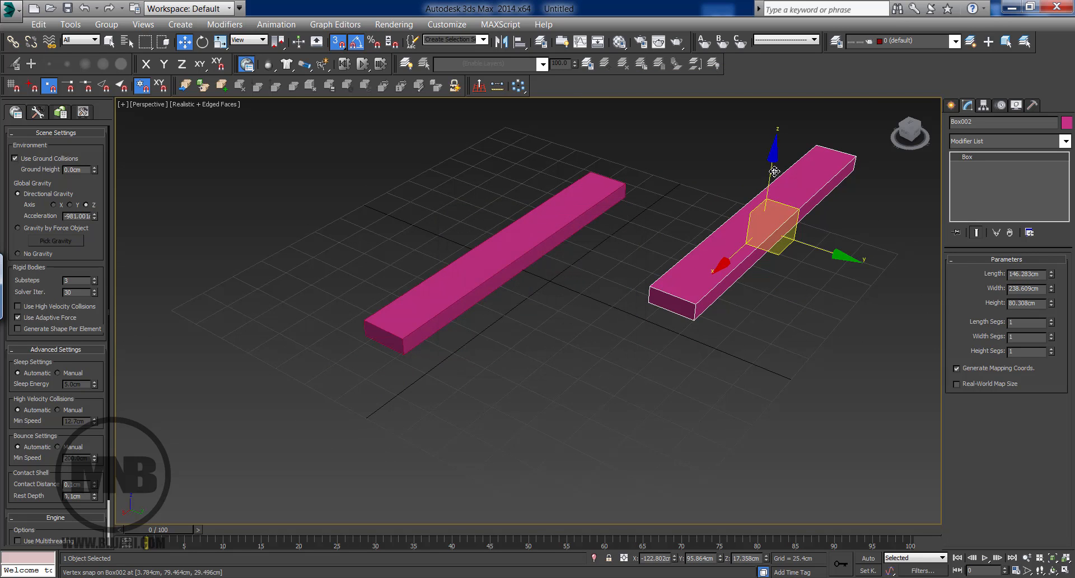
pyautogui.moveTo(770, 171); pyautogui.dragTo(742, 170)
pyautogui.scroll(-3, 742, 170)
pyautogui.keyDown('alt'); pyautogui.moveTo(682, 261); pyautogui.dragTo(700, 232, button='middle'); pyautogui.keyUp('alt')
pyautogui.scroll(-3, 687, 268)
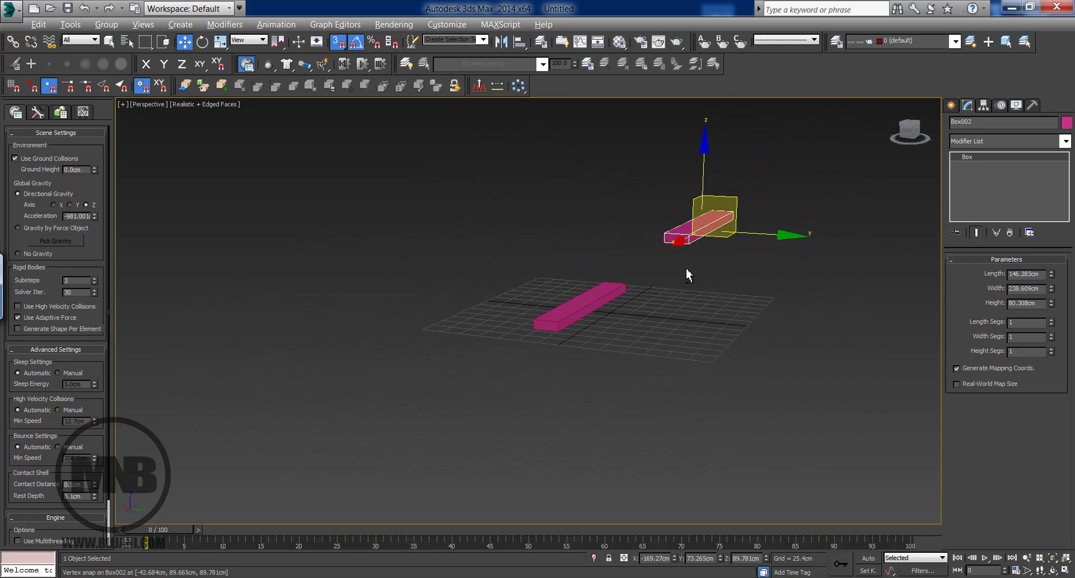
pyautogui.scroll(4, 687, 269)
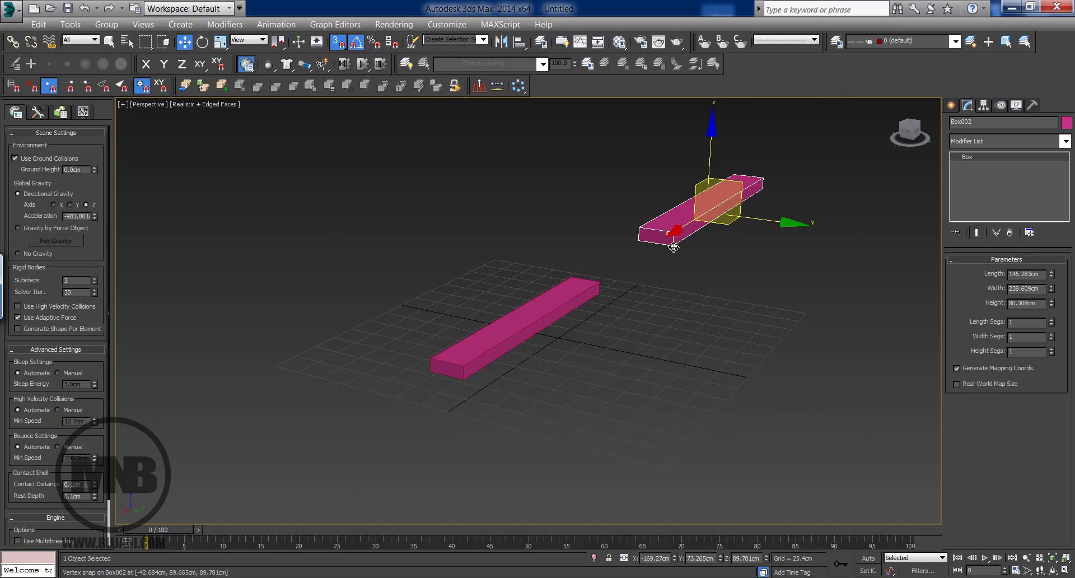
# Step: Try to snap the copied plank's lower end corner freely onto a corner of the original plank
pyautogui.moveTo(673, 247); pyautogui.dragTo(603, 286)
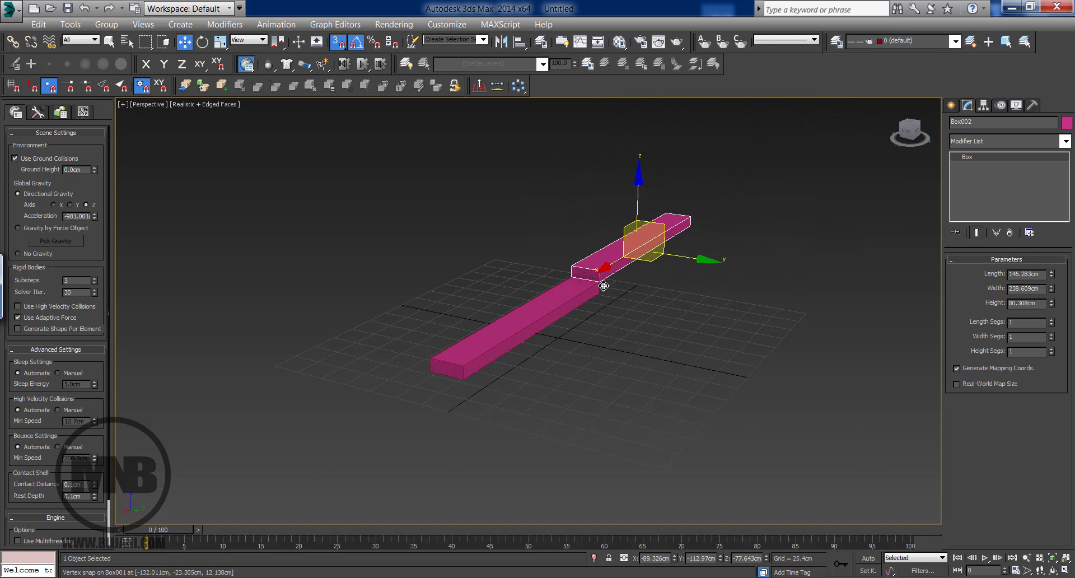
pyautogui.moveTo(575, 248); pyautogui.dragTo(646, 298)
pyautogui.rightClick(647, 298)
pyautogui.keyDown('alt'); pyautogui.moveTo(656, 280); pyautogui.dragTo(653, 259, button='middle'); pyautogui.keyUp('alt')
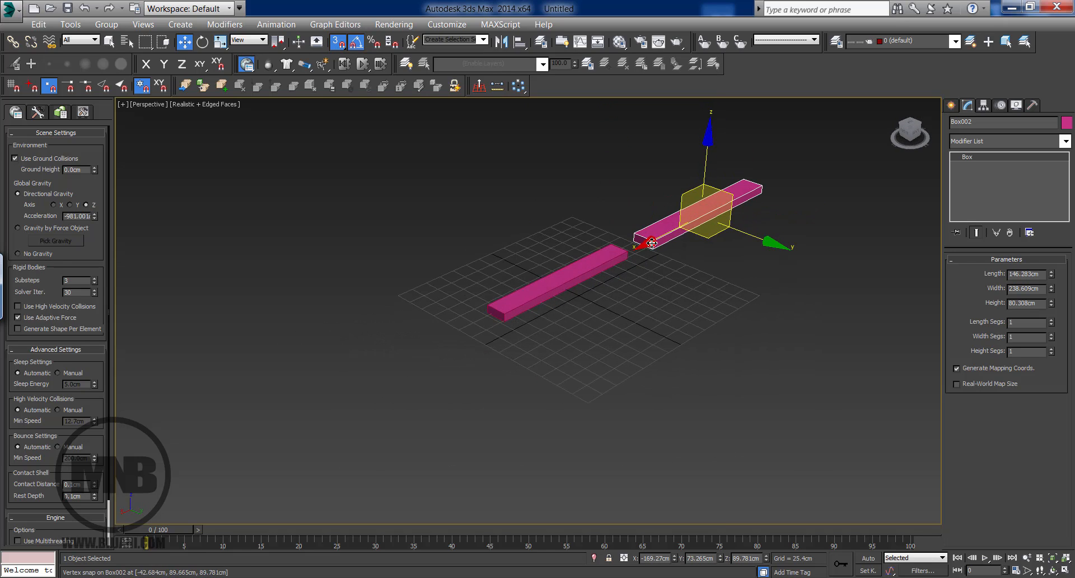
pyautogui.keyDown('alt'); pyautogui.moveTo(652, 250); pyautogui.dragTo(679, 217, button='middle'); pyautogui.keyUp('alt')
pyautogui.scroll(2, 638, 252)
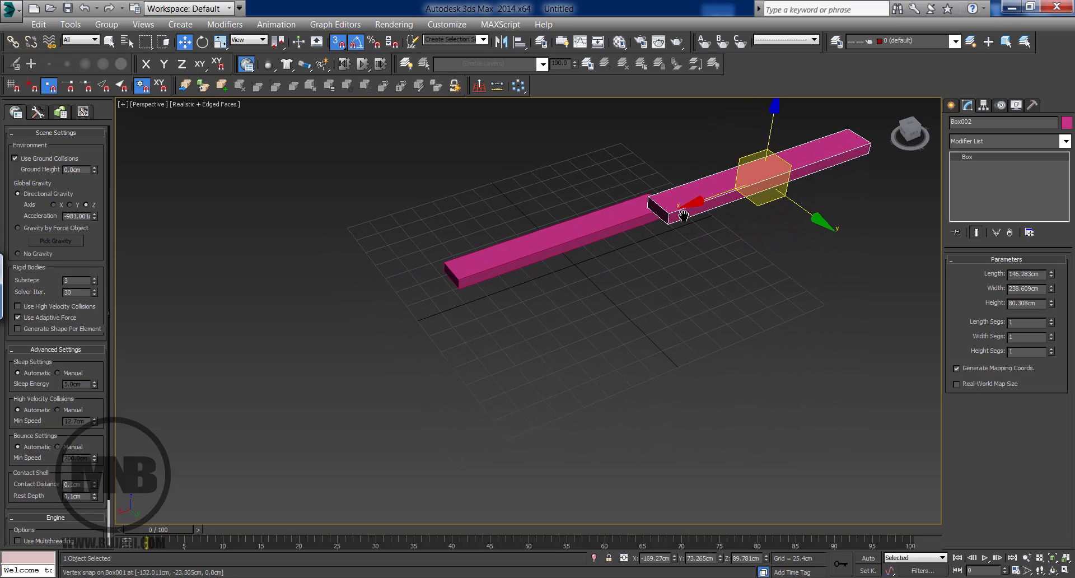
# Step: Enable axis constraints for snapping in the Grid and Snap Settings and look up Axis Constraints in the list of available toolbars
pyautogui.rightClick(358, 46)
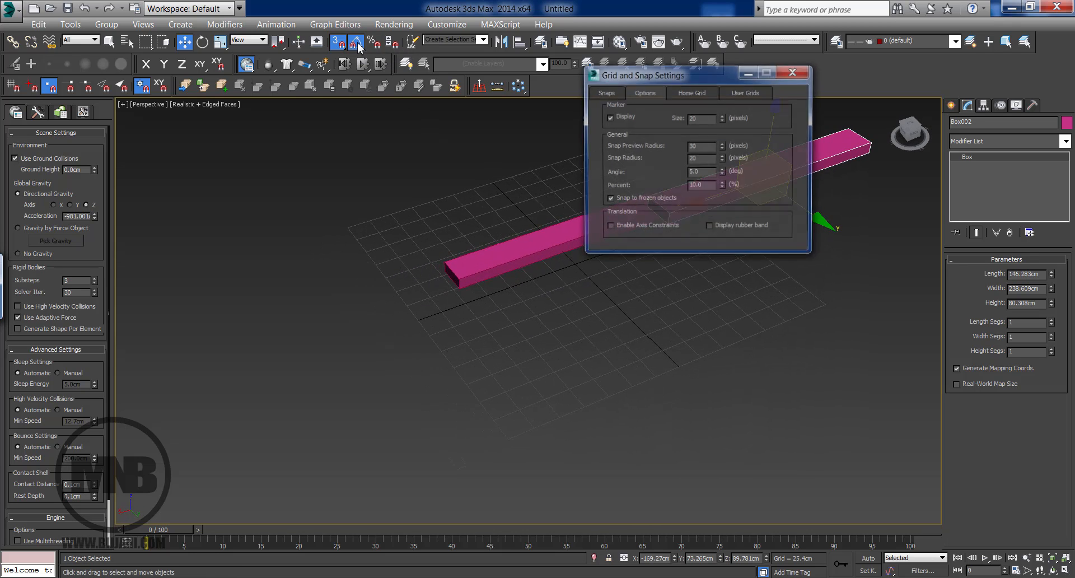
pyautogui.click(609, 228)
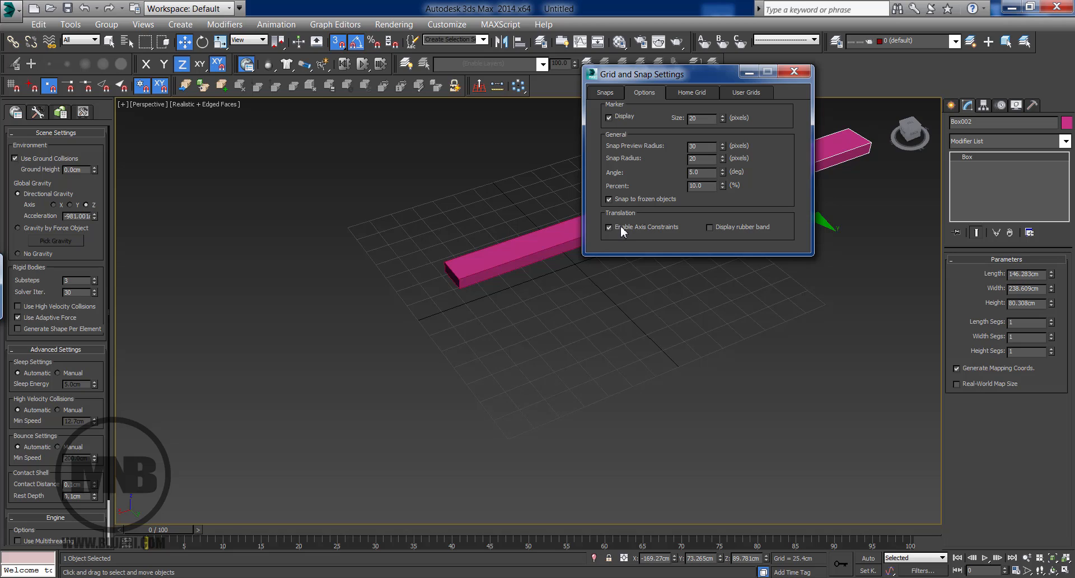
pyautogui.click(795, 71)
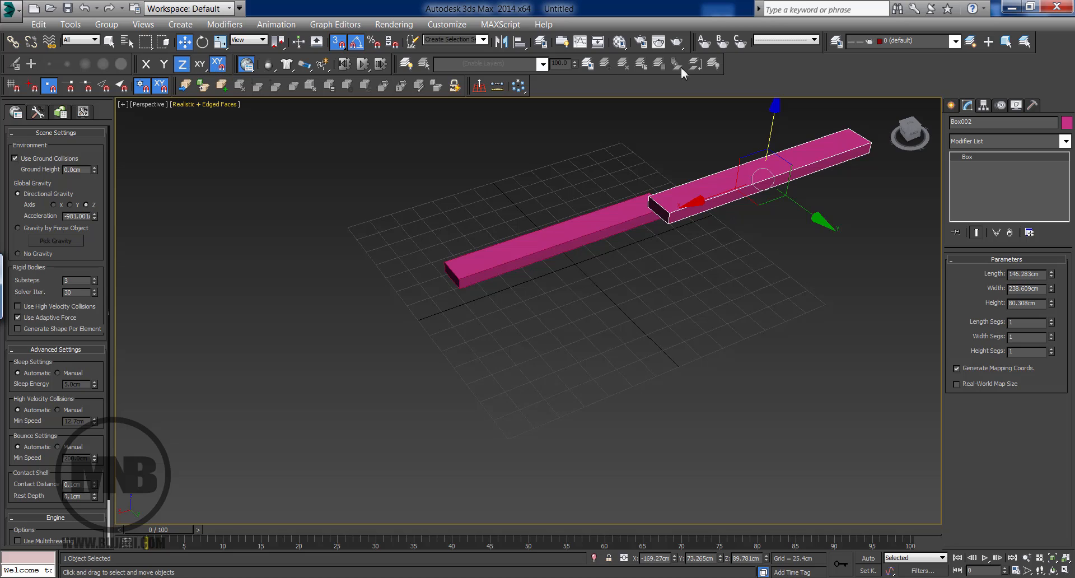
pyautogui.rightClick(746, 66)
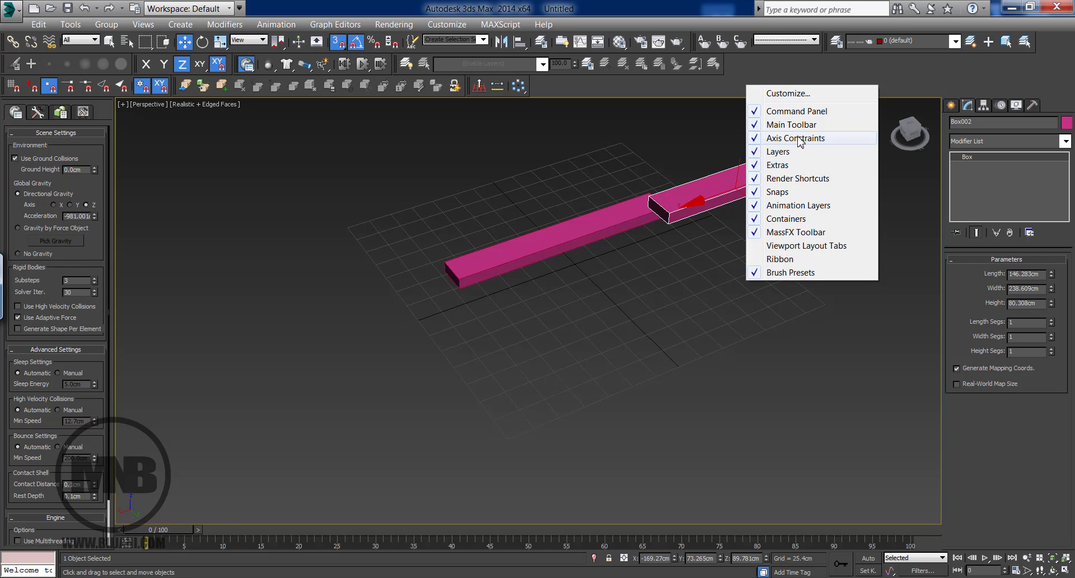
pyautogui.click(616, 91)
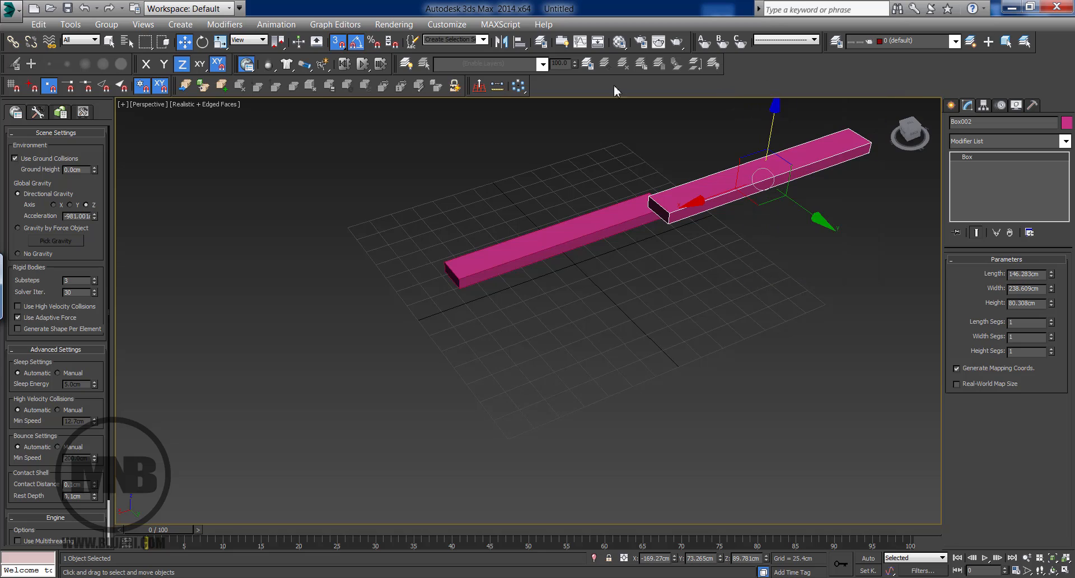
# Step: Toggle axis-constrained snapping off and on through its two equivalent controls, leaving it enabled
pyautogui.click(218, 65)
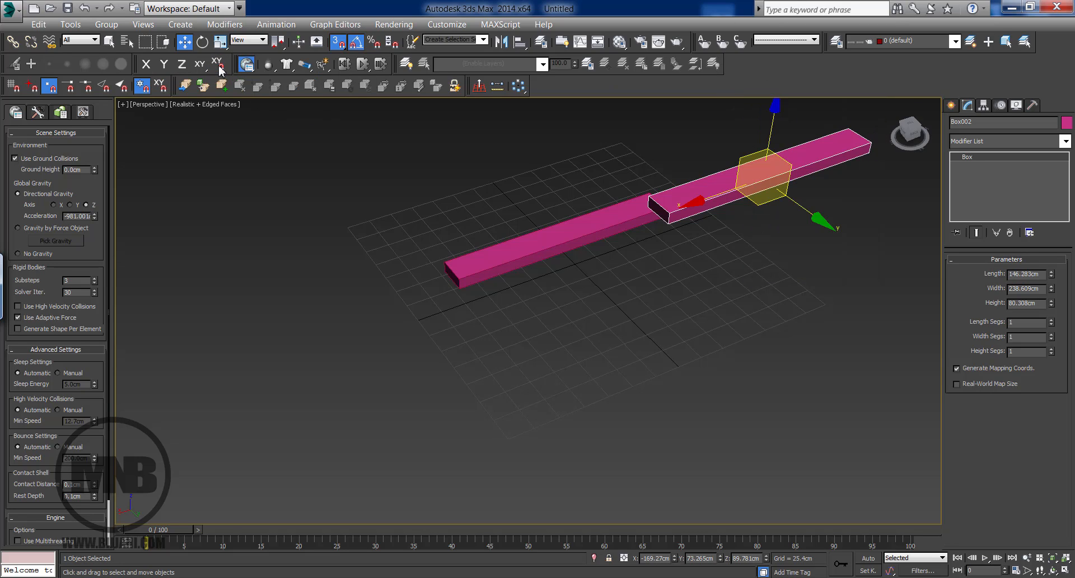
pyautogui.rightClick(357, 43)
pyautogui.click(609, 227)
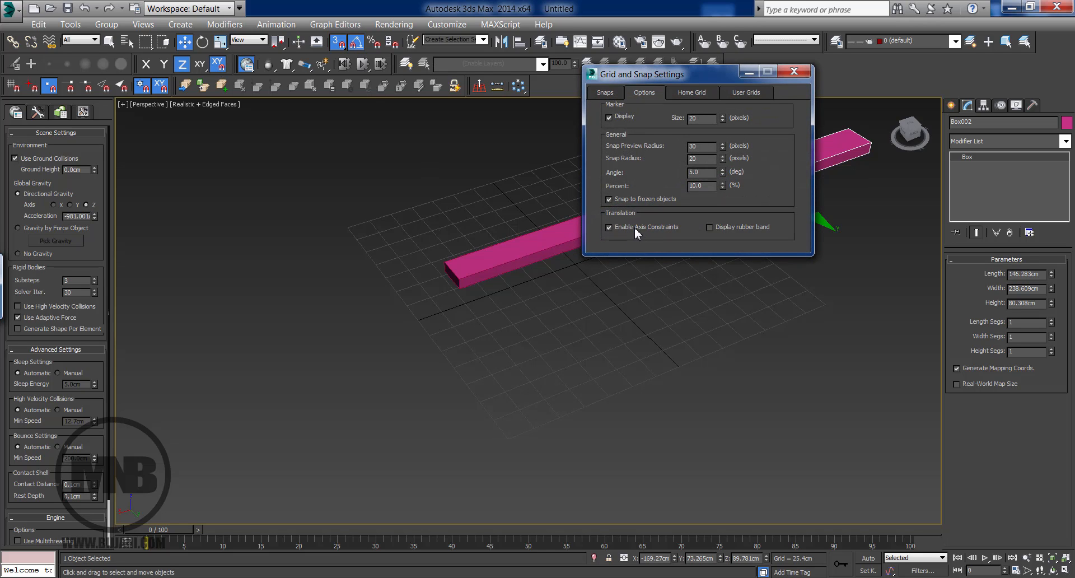
pyautogui.click(634, 228)
pyautogui.click(794, 71)
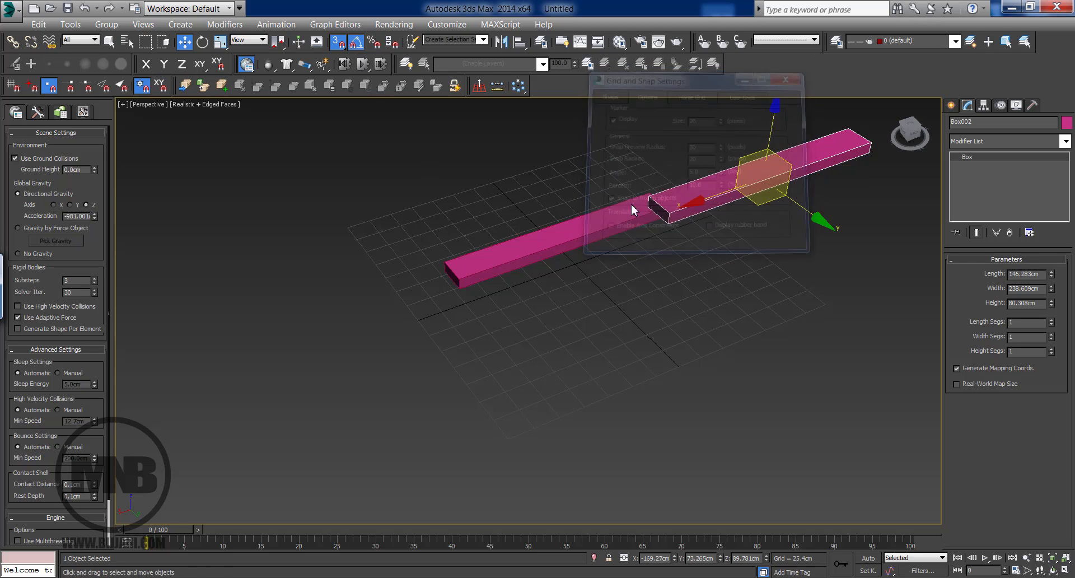
pyautogui.click(217, 64)
pyautogui.keyDown('alt'); pyautogui.moveTo(528, 223); pyautogui.dragTo(692, 233, button='middle'); pyautogui.keyUp('alt')
pyautogui.scroll(2, 698, 230)
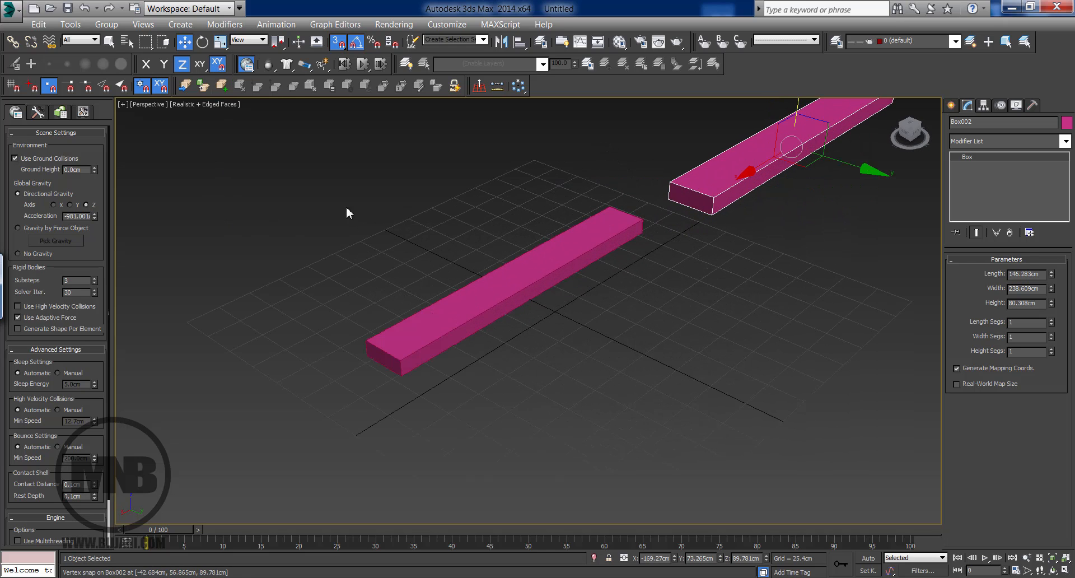
pyautogui.keyDown('alt'); pyautogui.moveTo(348, 212); pyautogui.dragTo(655, 218, button='middle'); pyautogui.keyUp('alt')
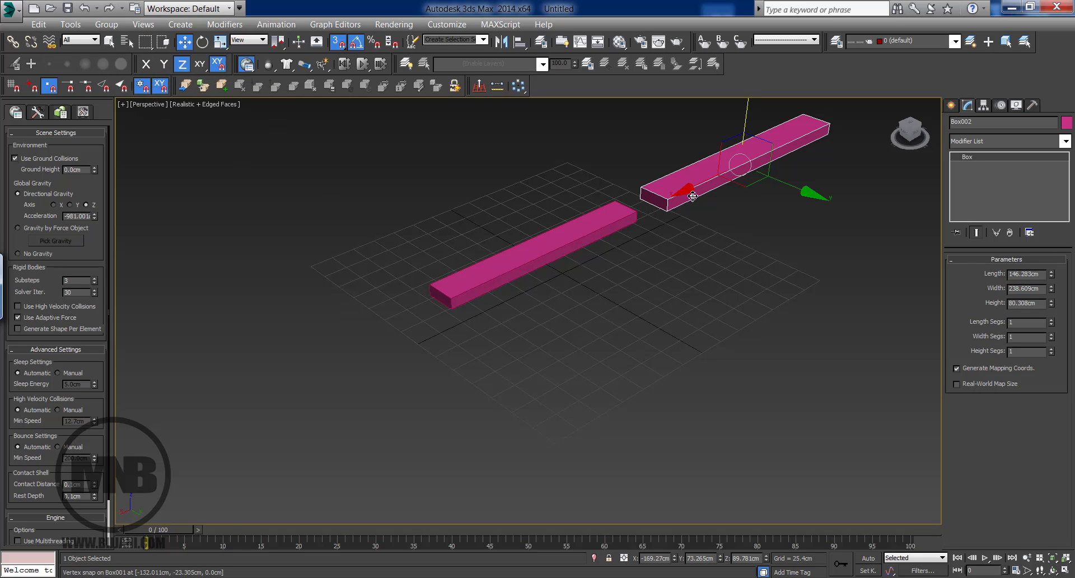
# Step: Constrain movement to the X axis and snap the copied plank's lower corner to the original's near end corner
pyautogui.click(146, 64)
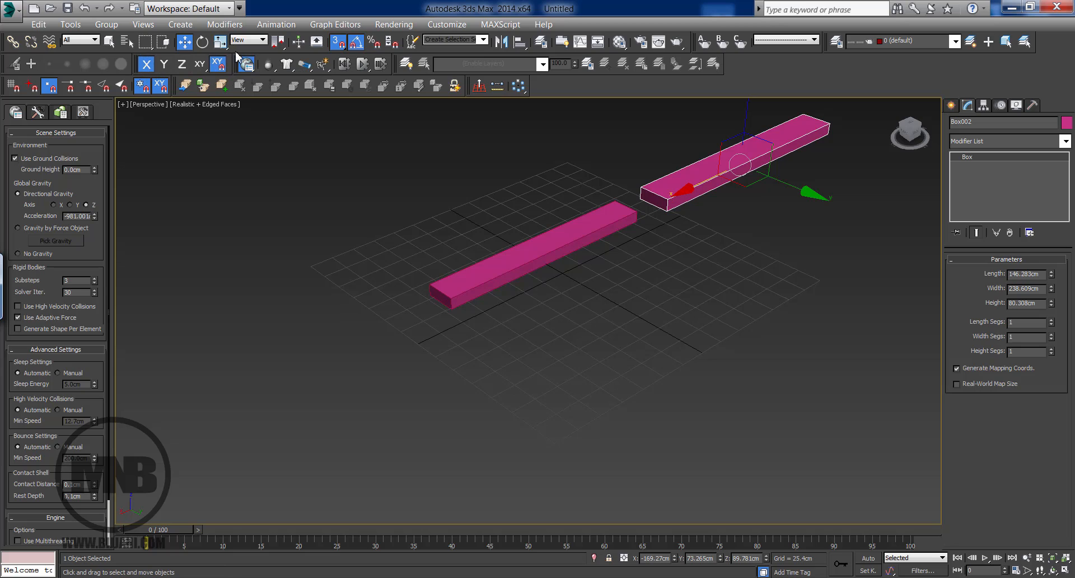
pyautogui.moveTo(698, 188); pyautogui.dragTo(670, 199)
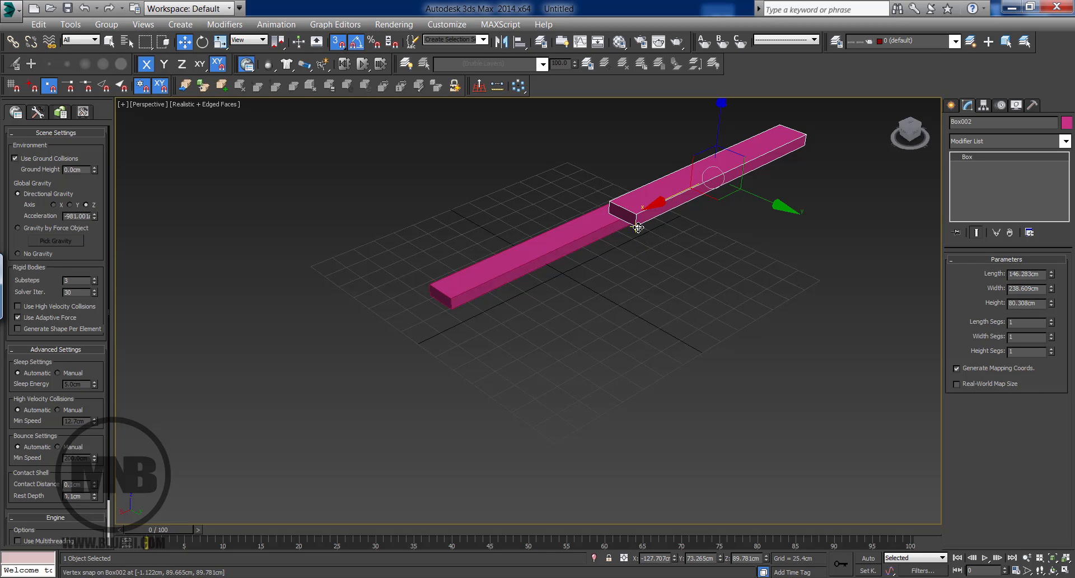
pyautogui.moveTo(638, 228); pyautogui.dragTo(454, 313)
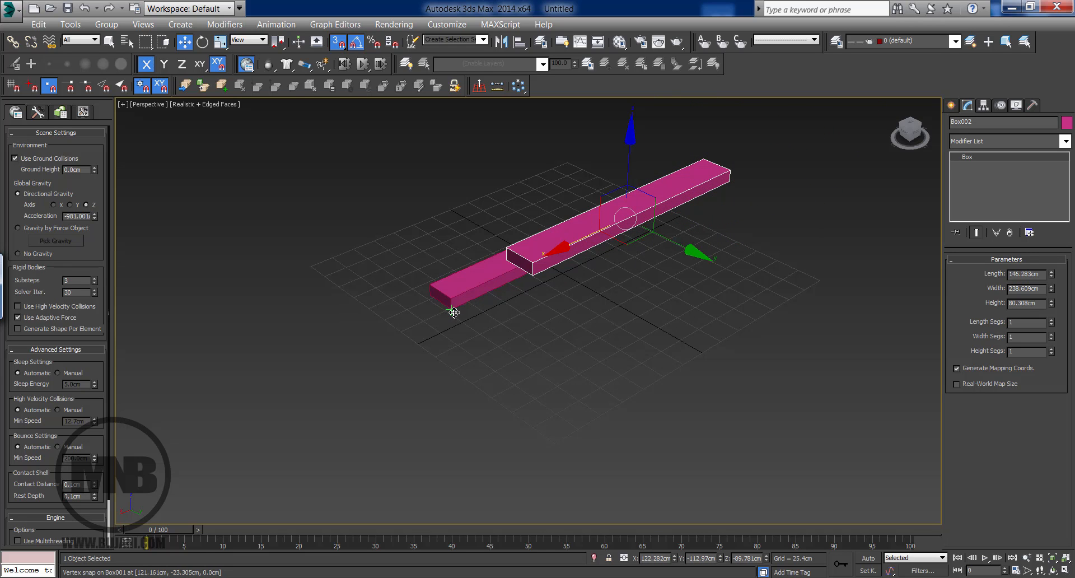
# Step: Examine the end alignment of the two planks in the Top view of the four-viewport layout
pyautogui.keyDown('alt'); pyautogui.moveTo(532, 339); pyautogui.dragTo(574, 358, button='middle'); pyautogui.keyUp('alt')
pyautogui.hotkey('alt', 'w')
pyautogui.moveTo(280, 252); pyautogui.dragTo(368, 215, button='middle')
pyautogui.scroll(5, 367, 214)
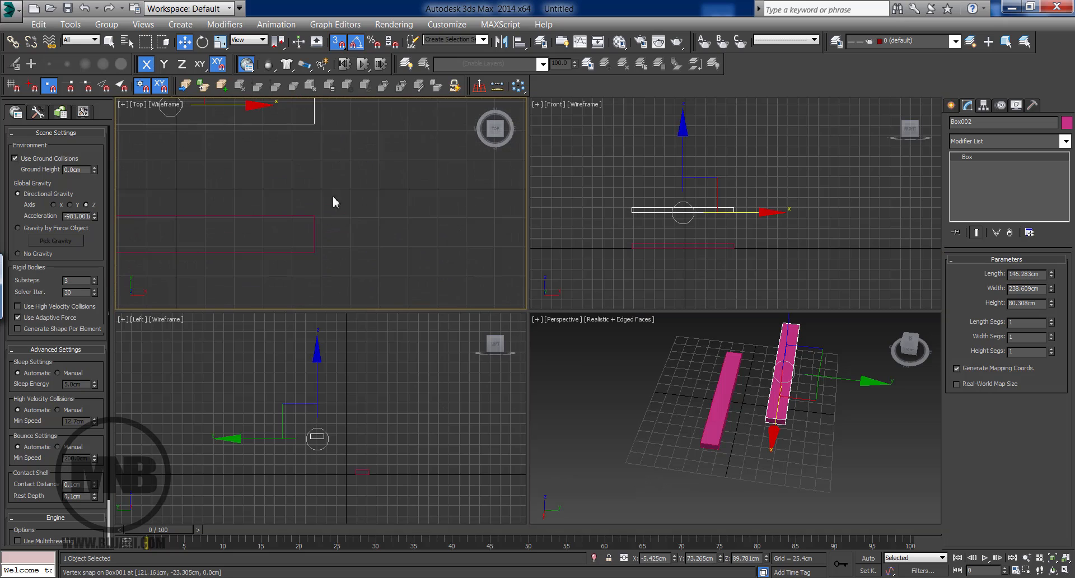
pyautogui.middleClick(758, 426)
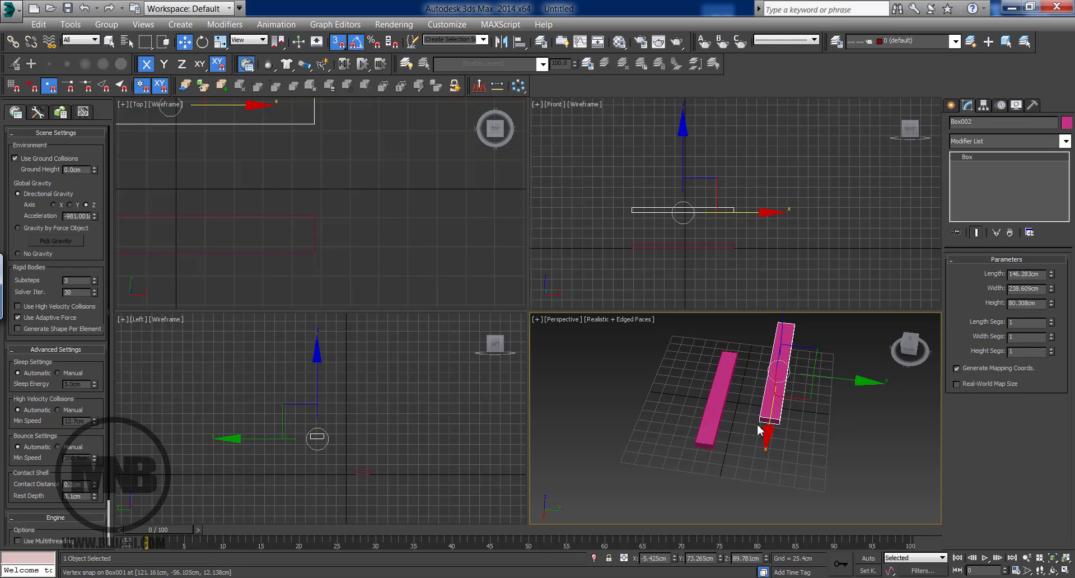
pyautogui.hotkey('alt', 'w')
# Step: Constrain movement to the Z axis and snap the copied plank's lower corner to the height of the original's near bottom corner
pyautogui.keyDown('alt'); pyautogui.moveTo(644, 418); pyautogui.dragTo(604, 293, button='middle'); pyautogui.keyUp('alt')
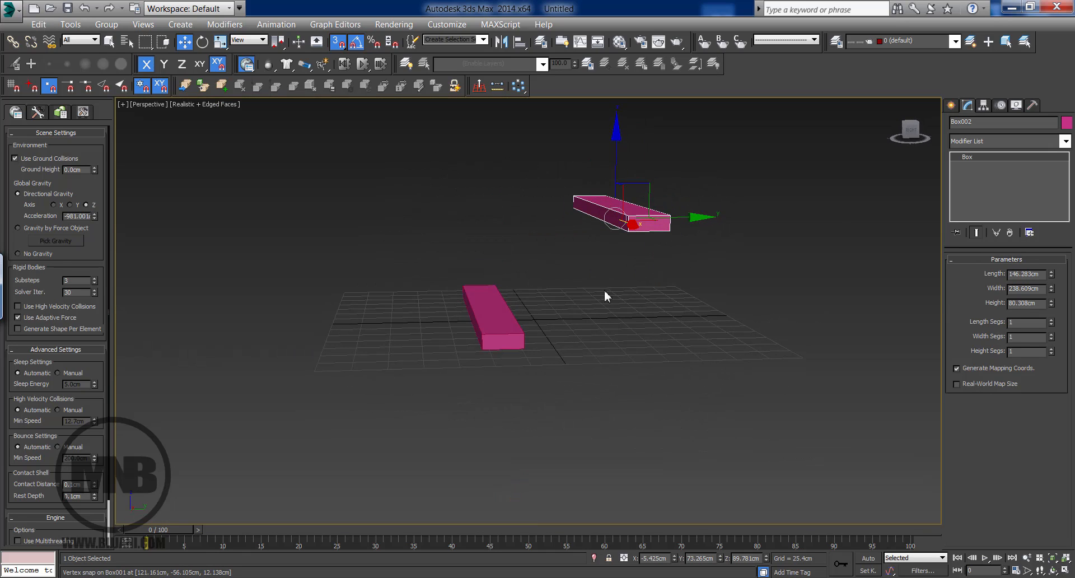
pyautogui.keyDown('alt'); pyautogui.moveTo(616, 219); pyautogui.dragTo(569, 233, button='middle'); pyautogui.keyUp('alt')
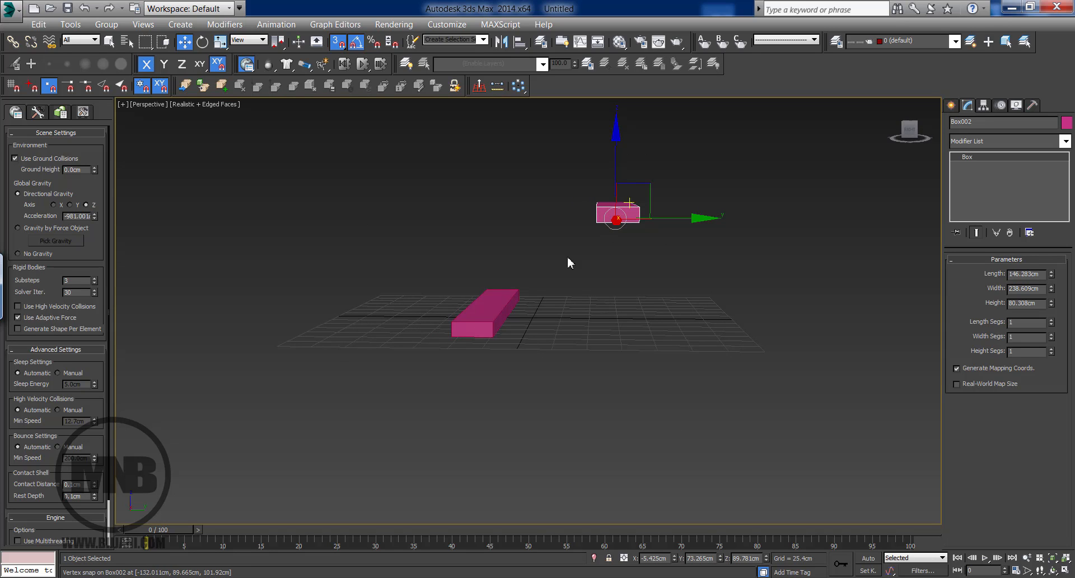
pyautogui.keyDown('alt'); pyautogui.moveTo(476, 312); pyautogui.dragTo(497, 336, button='middle'); pyautogui.keyUp('alt')
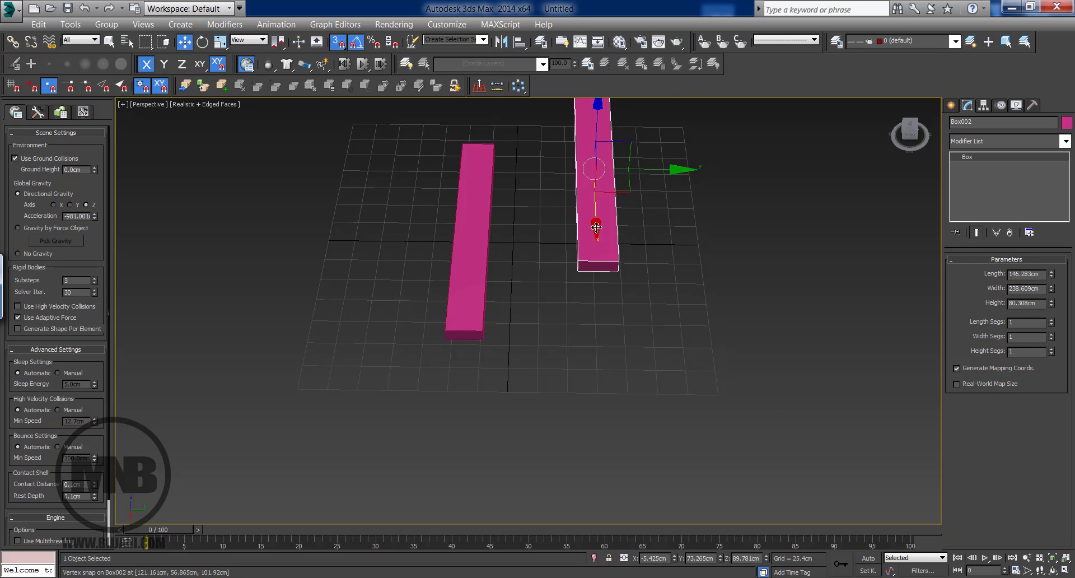
pyautogui.keyDown('alt'); pyautogui.moveTo(596, 227); pyautogui.dragTo(672, 202, button='middle'); pyautogui.keyUp('alt')
pyautogui.scroll(-2, 660, 230)
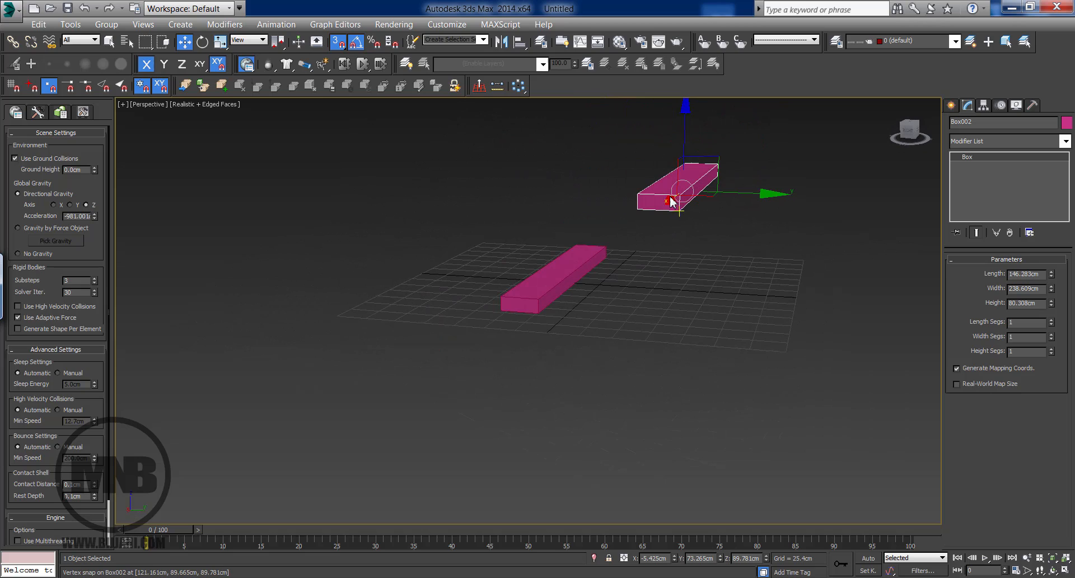
pyautogui.click(689, 126)
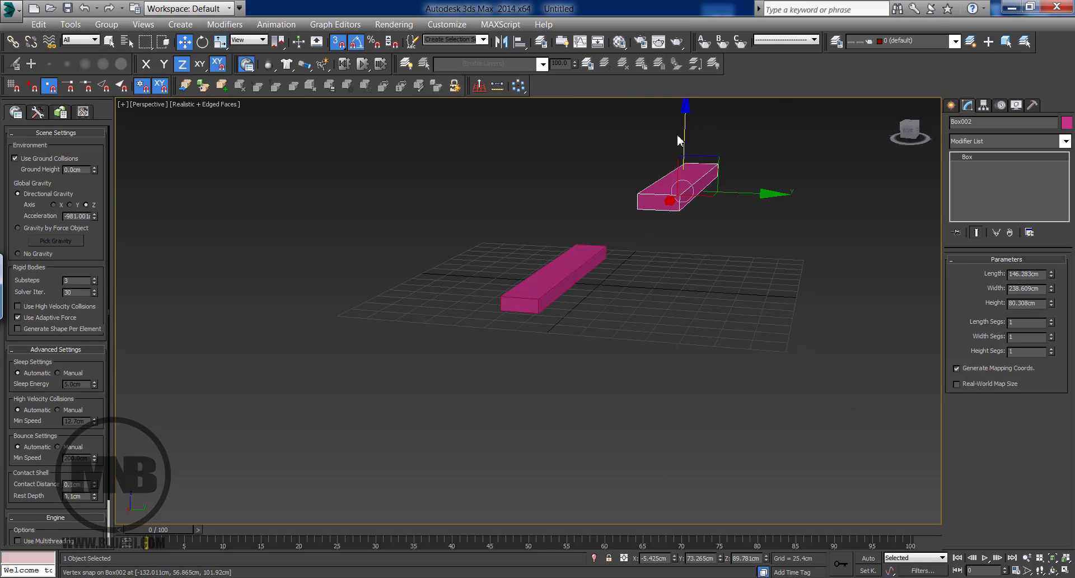
pyautogui.moveTo(642, 213); pyautogui.dragTo(544, 315)
pyautogui.keyDown('alt'); pyautogui.moveTo(544, 314); pyautogui.dragTo(568, 275, button='middle'); pyautogui.keyUp('alt')
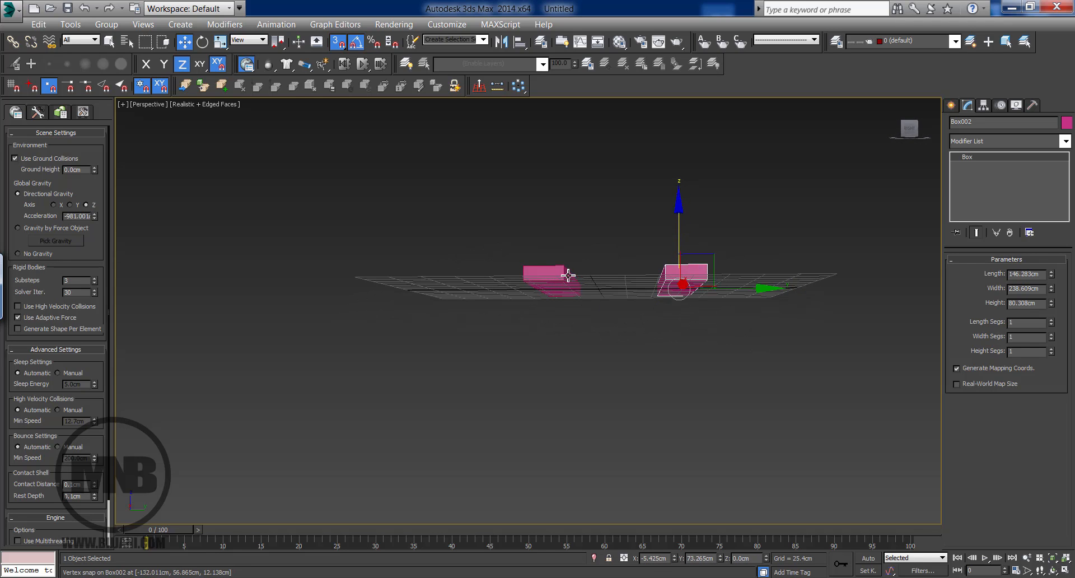
pyautogui.keyDown('alt'); pyautogui.moveTo(667, 295); pyautogui.dragTo(661, 342, button='middle'); pyautogui.keyUp('alt')
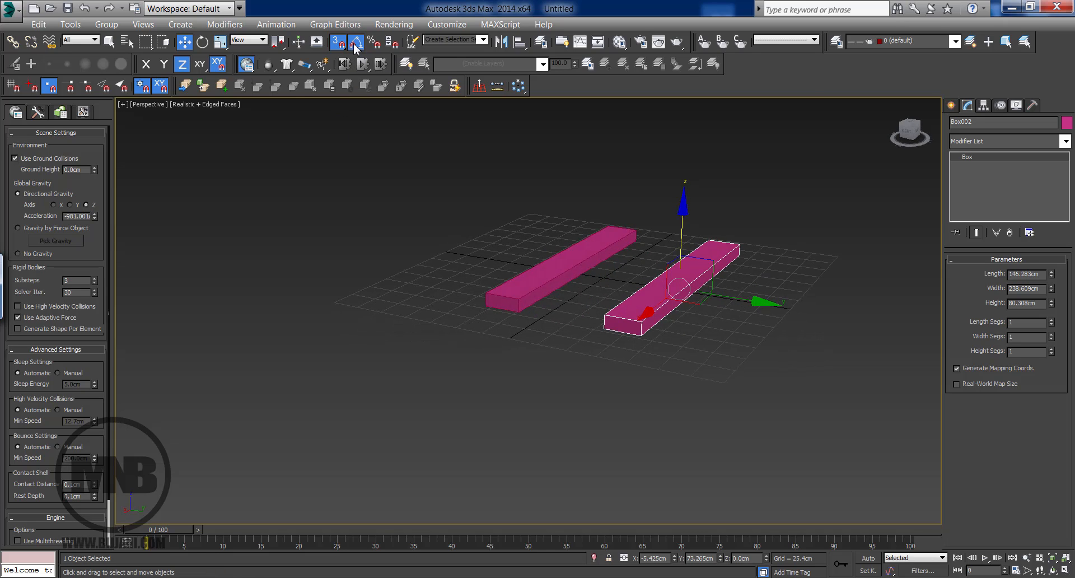
# Step: Disable axis constraints for snapping in the Grid and Snap Settings and close the dialog
pyautogui.rightClick(356, 42)
pyautogui.click(625, 229)
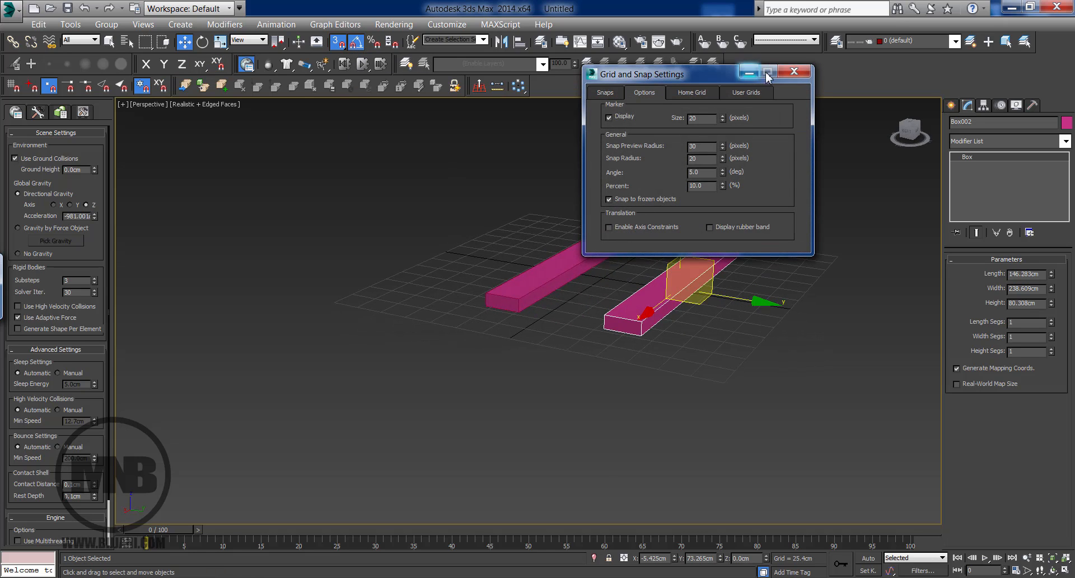
pyautogui.click(794, 71)
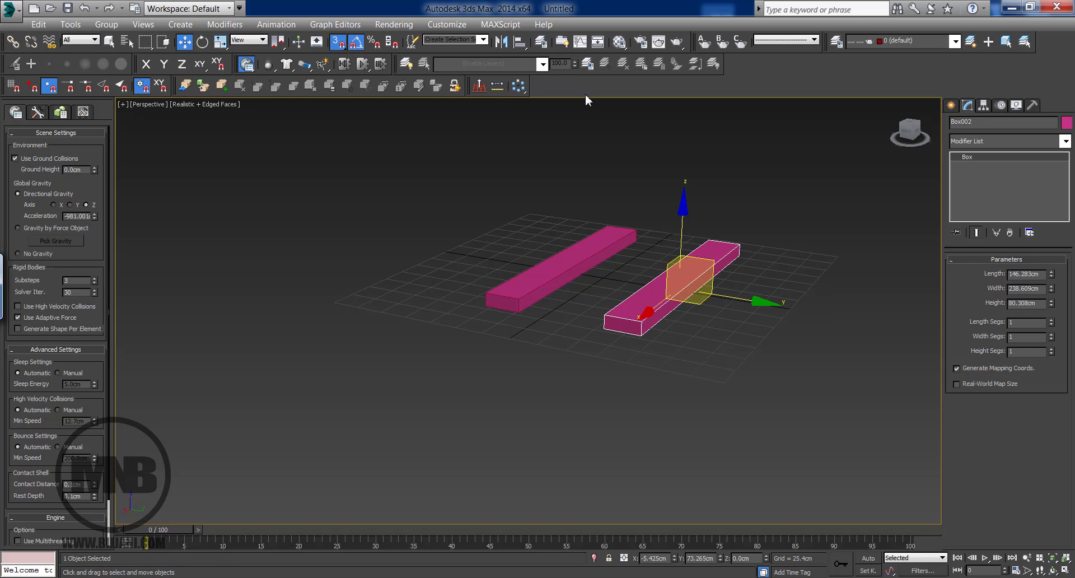
# Step: Delete the copied plank and the original plank to empty the scene
pyautogui.moveTo(627, 254)
pyautogui.keyDown('alt'); pyautogui.mouseDown(button='middle')
pyautogui.moveTo(651, 261)
pyautogui.moveTo(631, 252)
pyautogui.mouseUp(button='middle'); pyautogui.keyUp('alt')
pyautogui.scroll(3, 645, 257)
pyautogui.press('Delete')
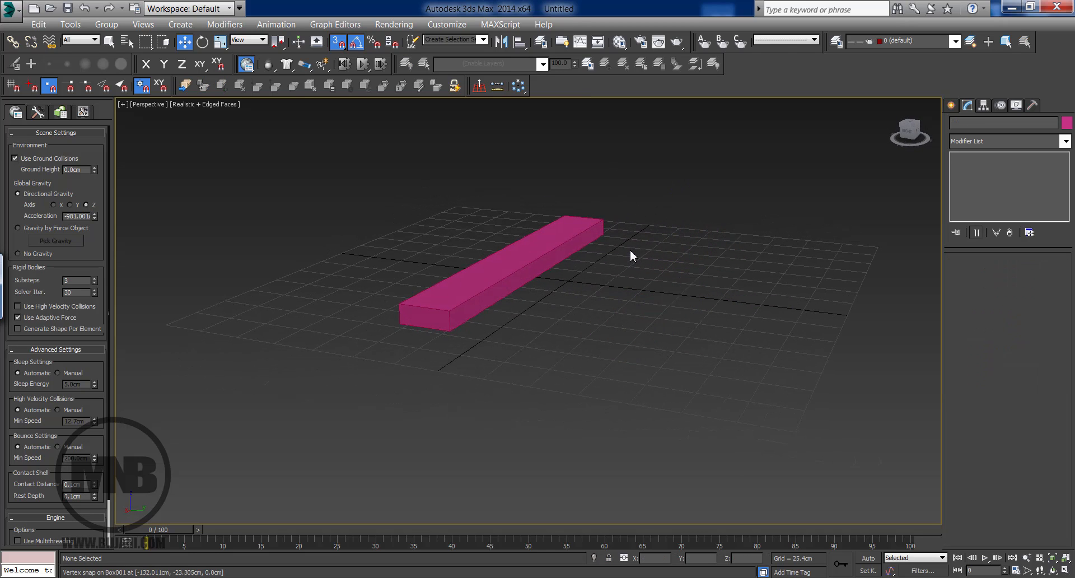
pyautogui.click(532, 246)
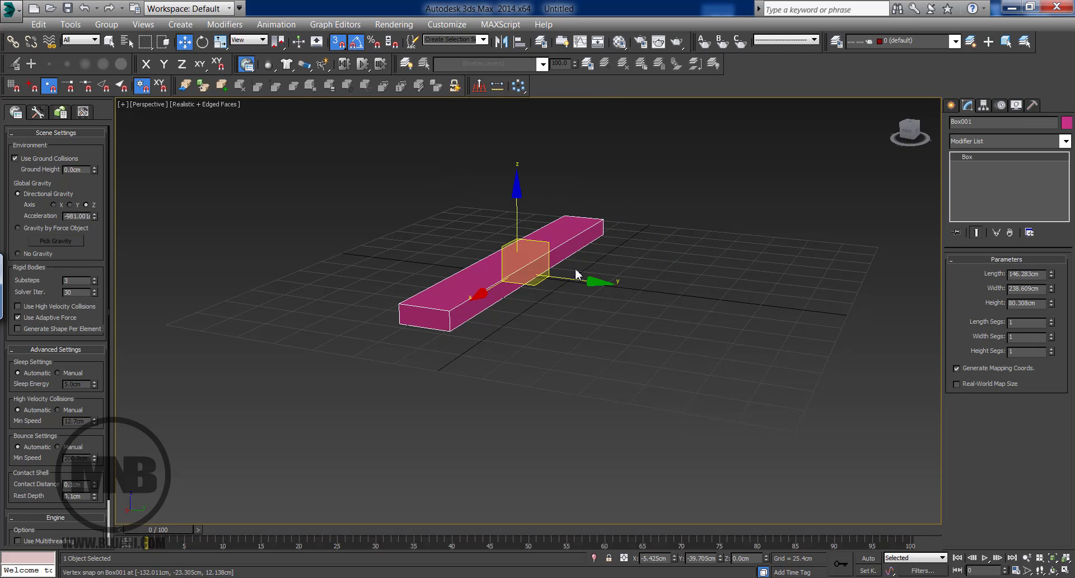
pyautogui.press('Delete')
pyautogui.keyDown('alt'); pyautogui.moveTo(516, 252); pyautogui.dragTo(559, 255, button='middle'); pyautogui.keyUp('alt')
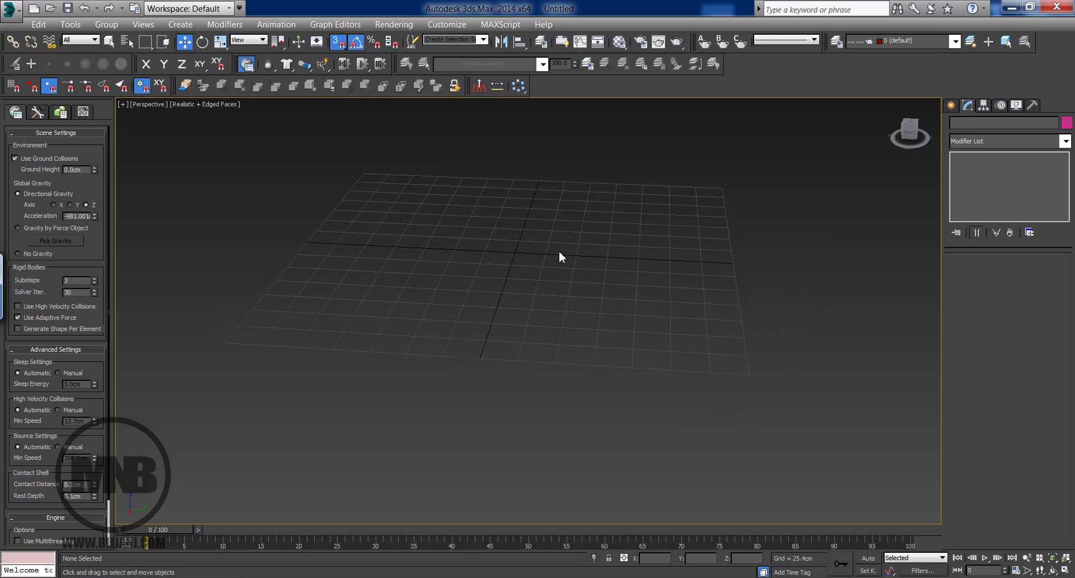
# Step: Create a box about 67 cm long, 117 cm wide and 152 cm high on the grid and show its modify parameters
pyautogui.click(952, 106)
pyautogui.click(978, 189)
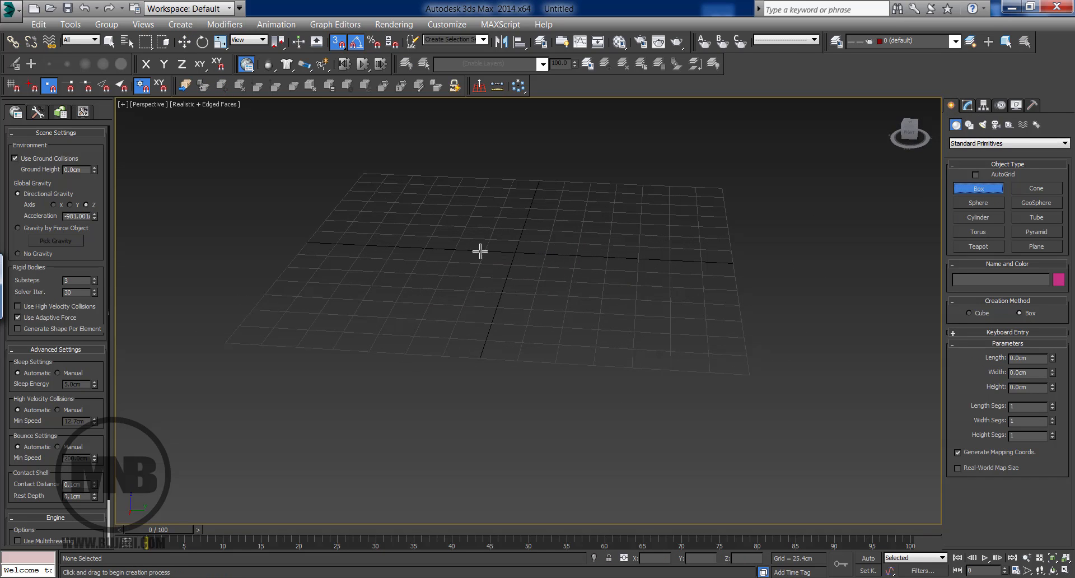
pyautogui.moveTo(480, 250); pyautogui.dragTo(470, 303, button='middle')
pyautogui.moveTo(403, 298); pyautogui.dragTo(470, 343)
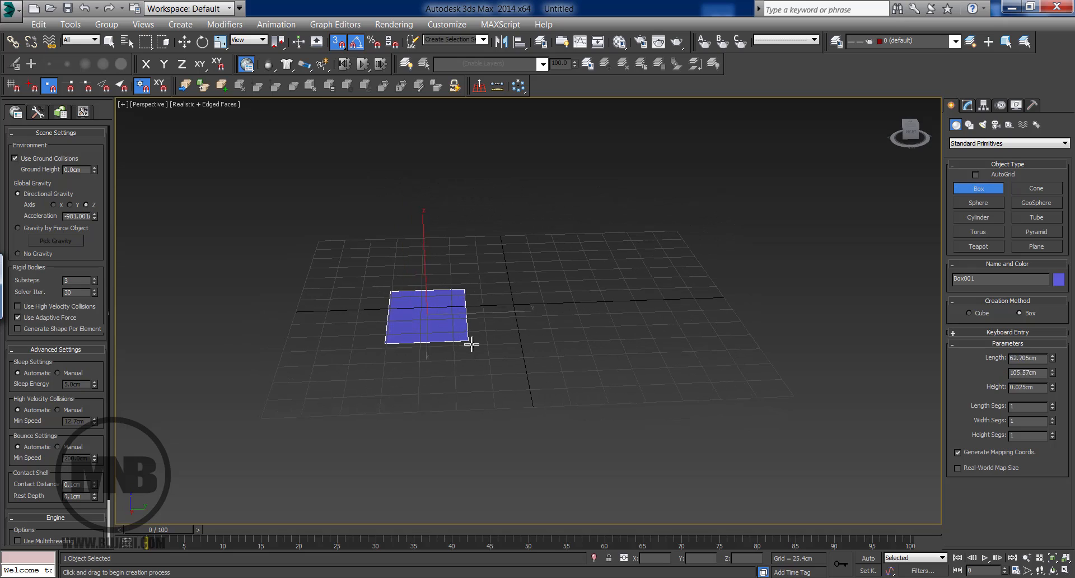
pyautogui.click(467, 171)
pyautogui.scroll(-2, 501, 207)
pyautogui.moveTo(501, 206); pyautogui.dragTo(487, 246, button='middle')
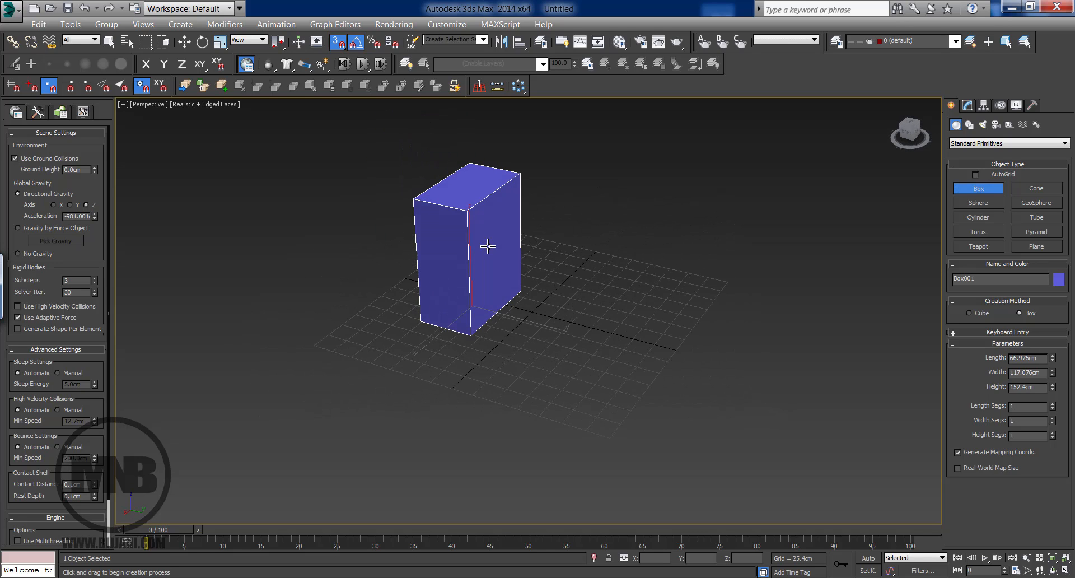
pyautogui.scroll(2, 485, 247)
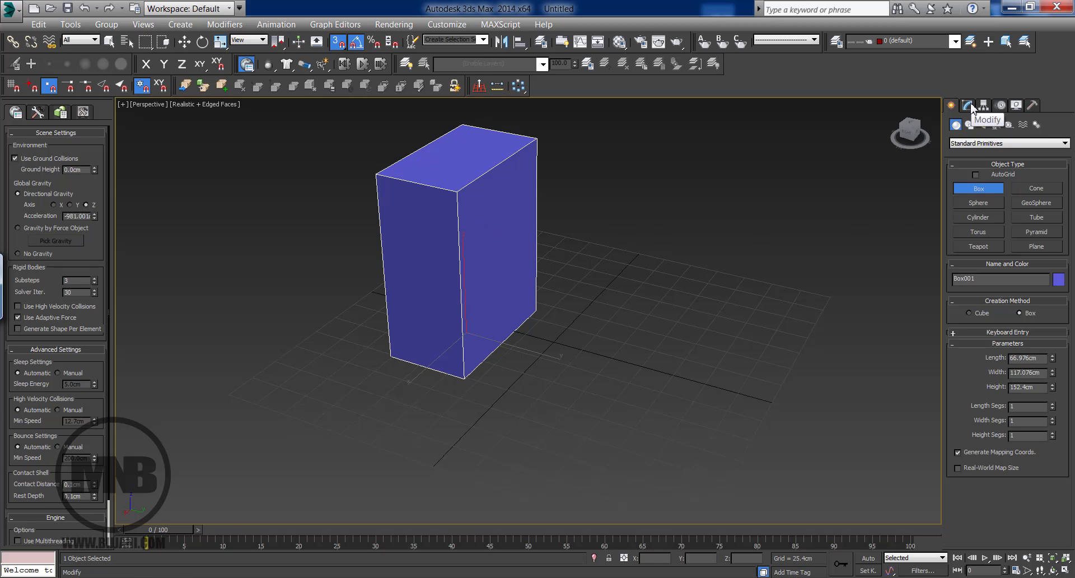
pyautogui.click(968, 106)
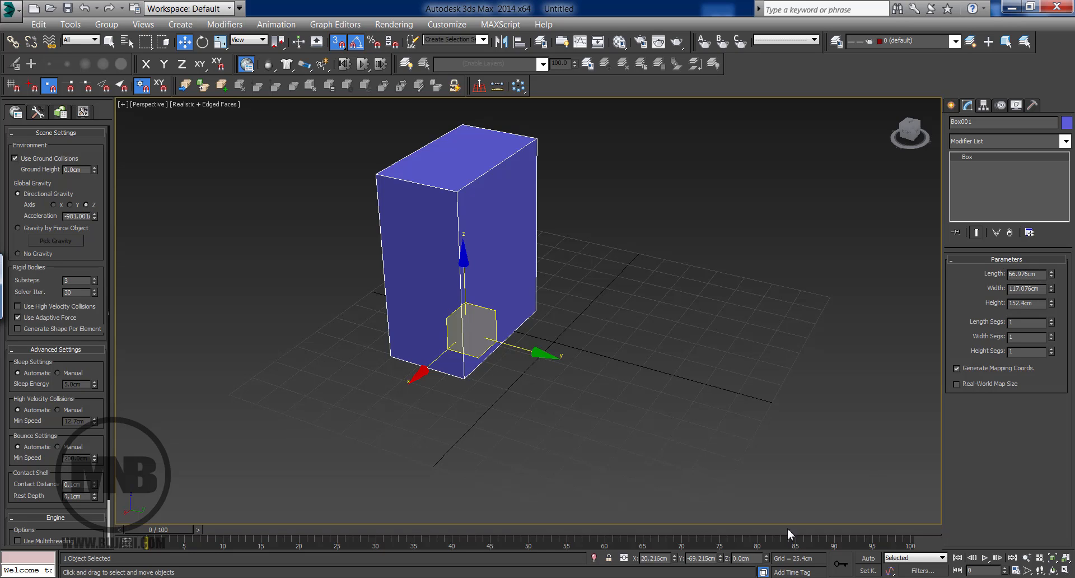
pyautogui.scroll(5, 639, 325)
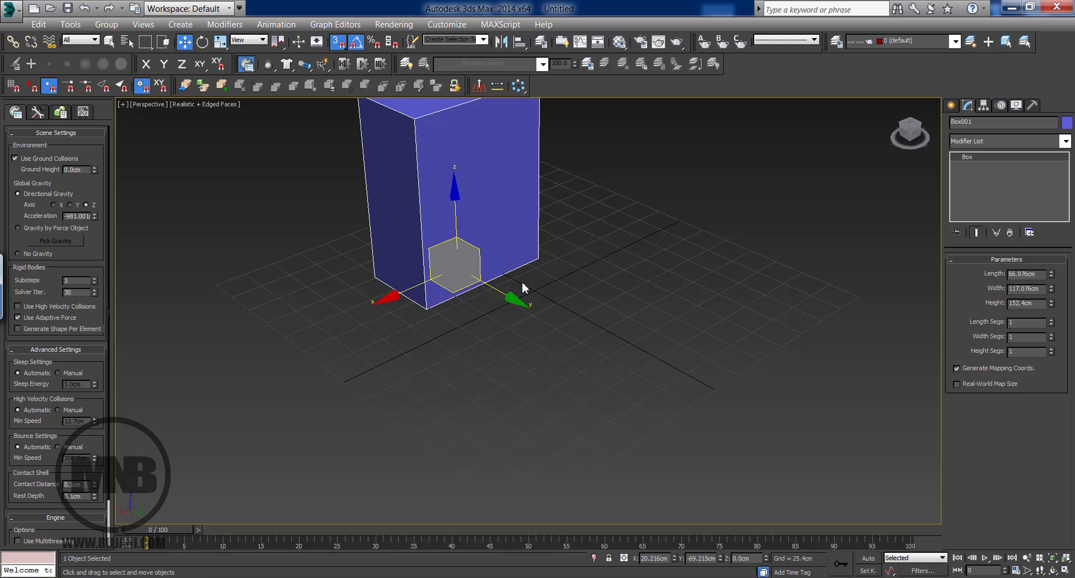
# Step: Open the Units Setup, switch the display unit scale to Generic Units, and return it to Metric Centimeters
pyautogui.click(453, 26)
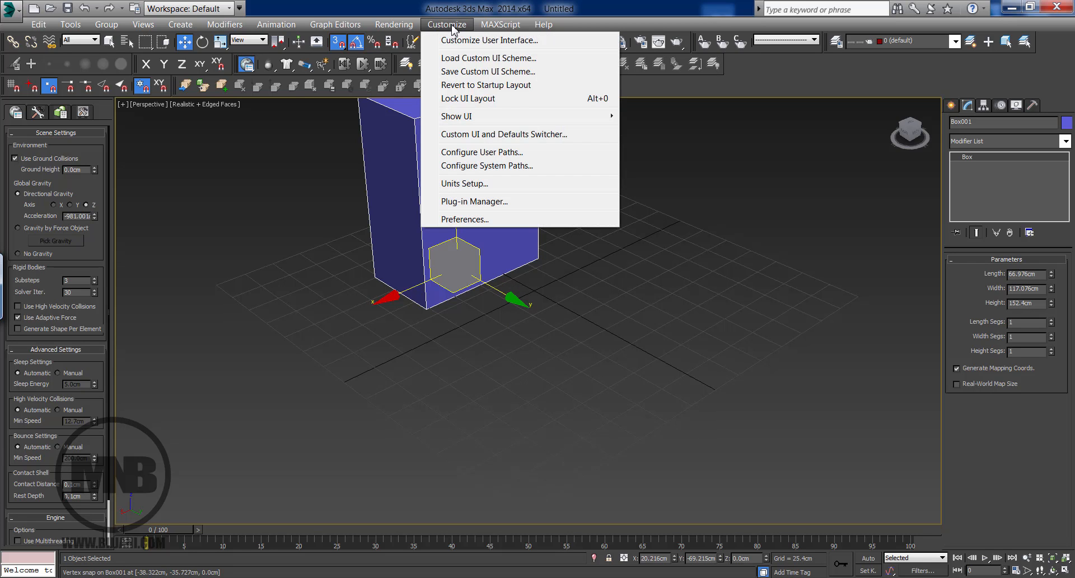
pyautogui.click(479, 184)
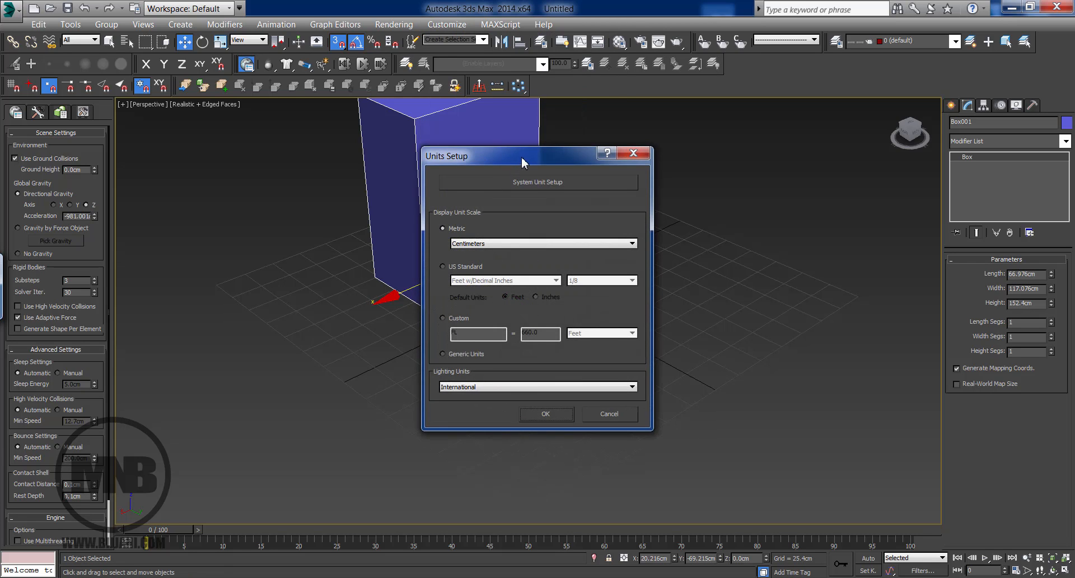
pyautogui.moveTo(522, 161); pyautogui.dragTo(696, 93)
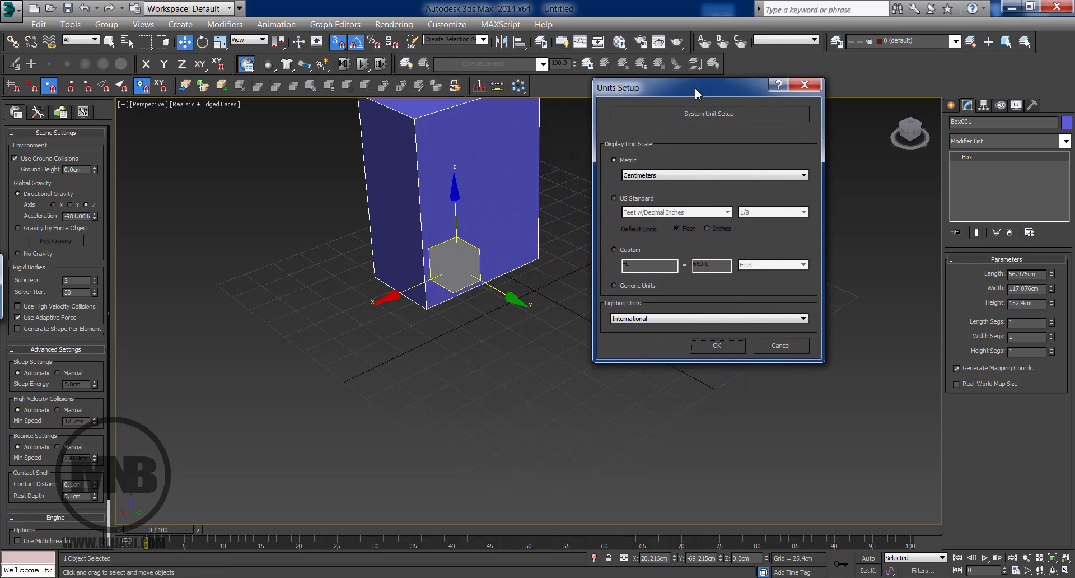
pyautogui.click(628, 287)
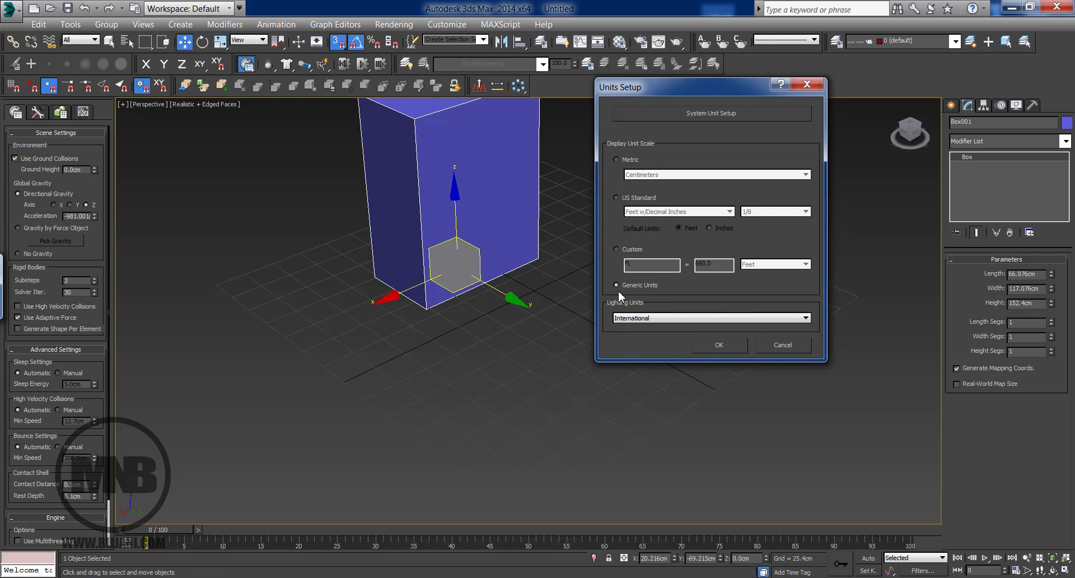
pyautogui.click(627, 163)
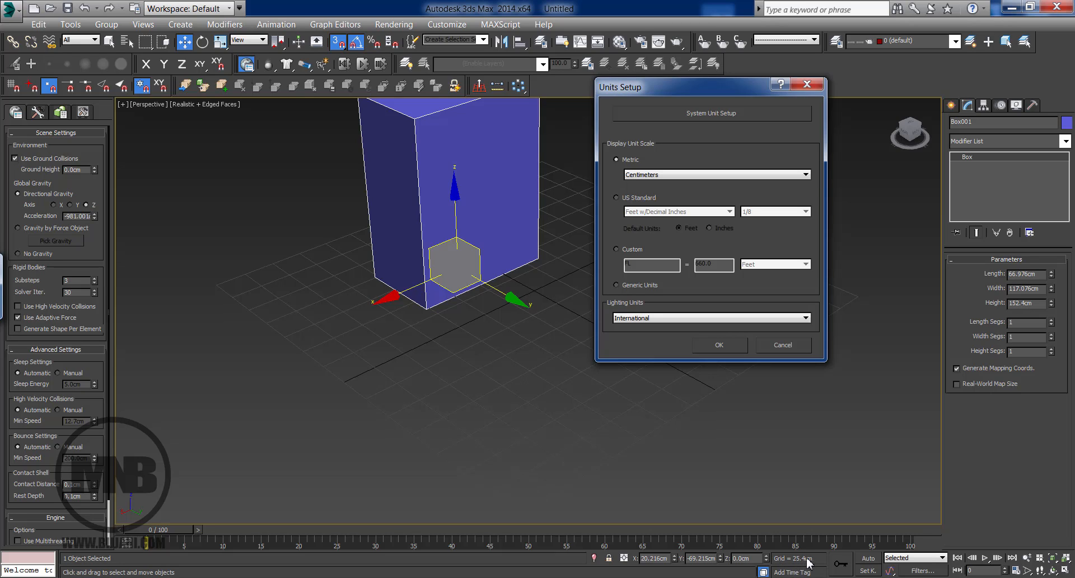
# Step: Set the system unit scale to 1 unit = 1.0 Centimeters and apply the unit settings
pyautogui.click(692, 113)
pyautogui.moveTo(679, 142); pyautogui.dragTo(408, 170)
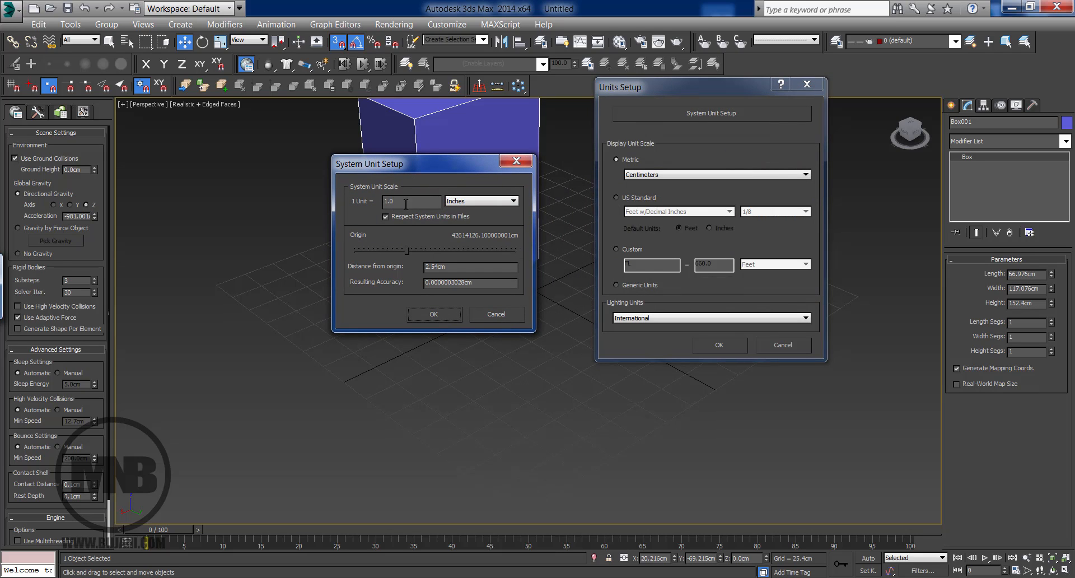
pyautogui.click(464, 203)
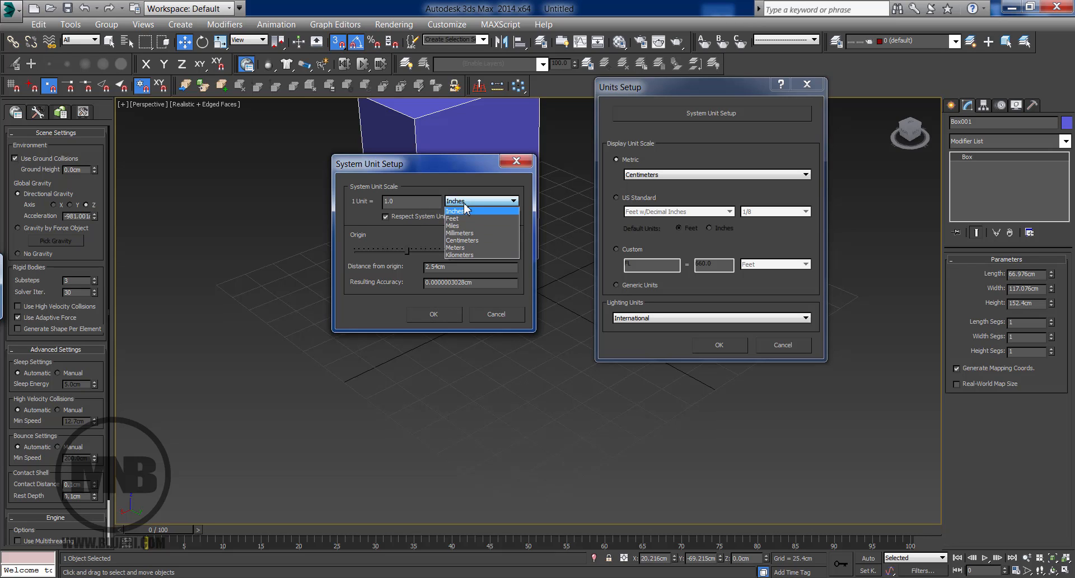
pyautogui.click(464, 241)
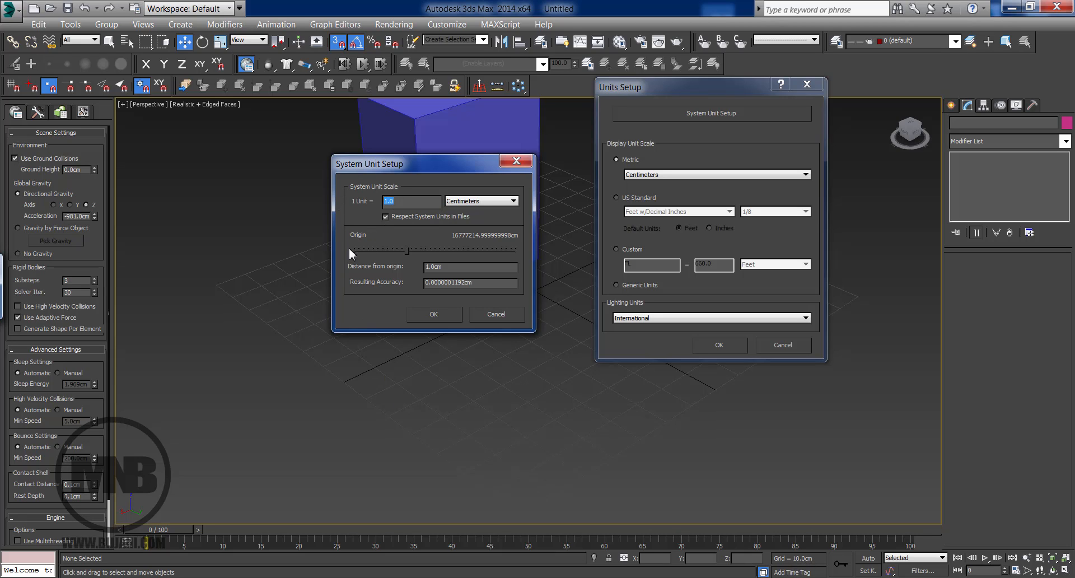
pyautogui.press('Return')
pyautogui.write('1')
pyautogui.press('Return')
pyautogui.click(430, 314)
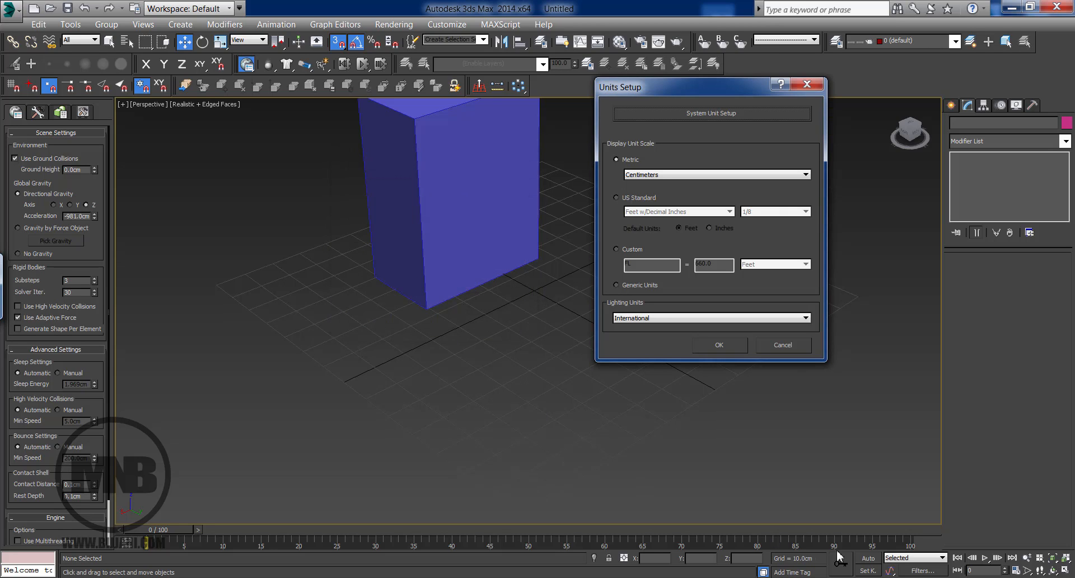
pyautogui.click(715, 346)
# Step: Replace the blue box with a new box about 35 cm wide and 30 cm high on the grid
pyautogui.click(382, 205)
pyautogui.press('Delete')
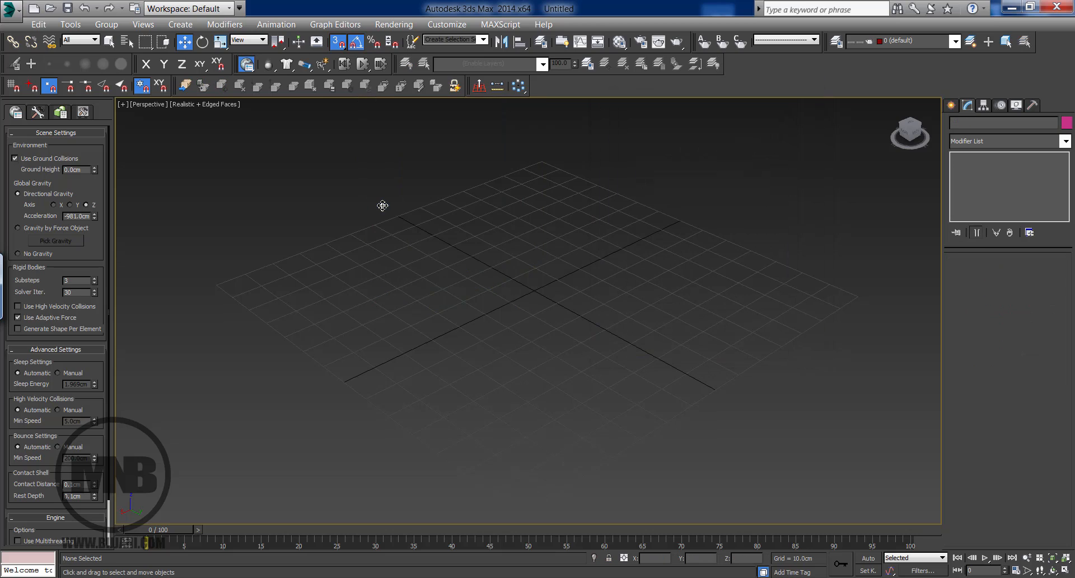
pyautogui.click(951, 105)
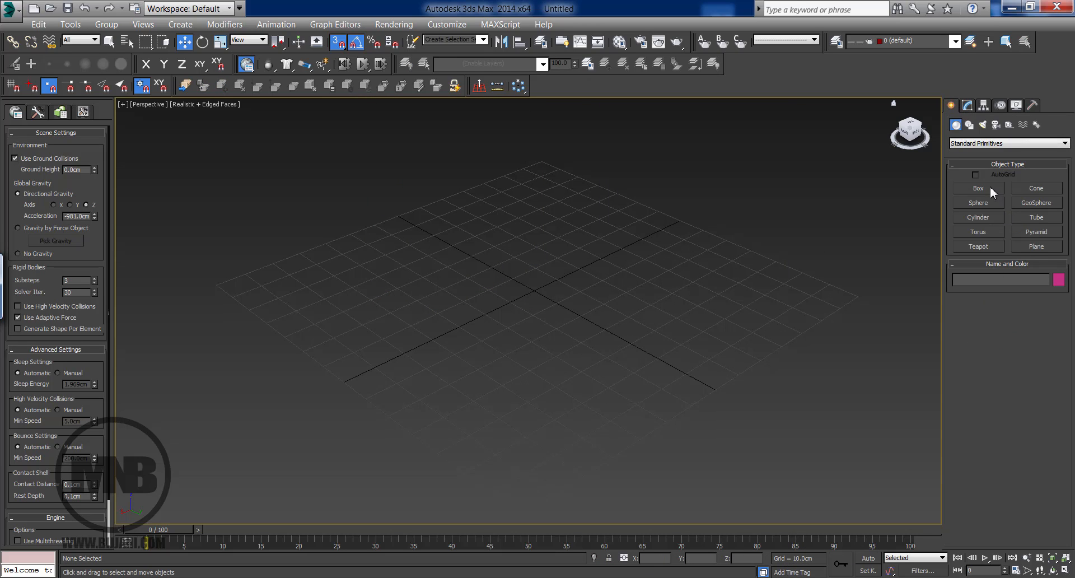
pyautogui.click(991, 188)
pyautogui.moveTo(456, 324); pyautogui.dragTo(627, 319)
pyautogui.click(619, 209)
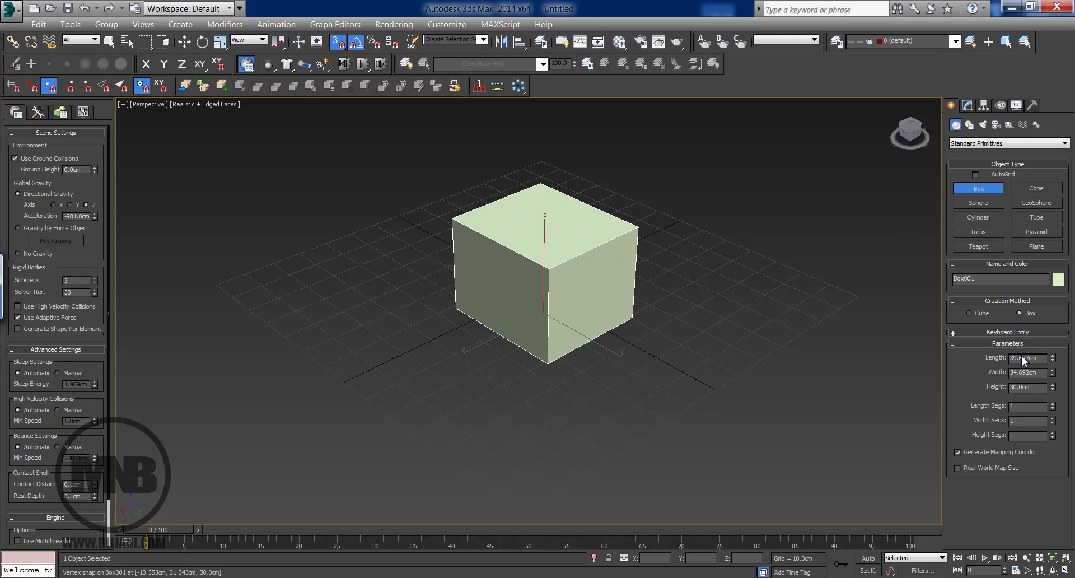
# Step: Set the new box's length and width to 100 cm and its height to 200 cm
pyautogui.doubleClick(1023, 359)
pyautogui.write('100')
pyautogui.press('Tab')
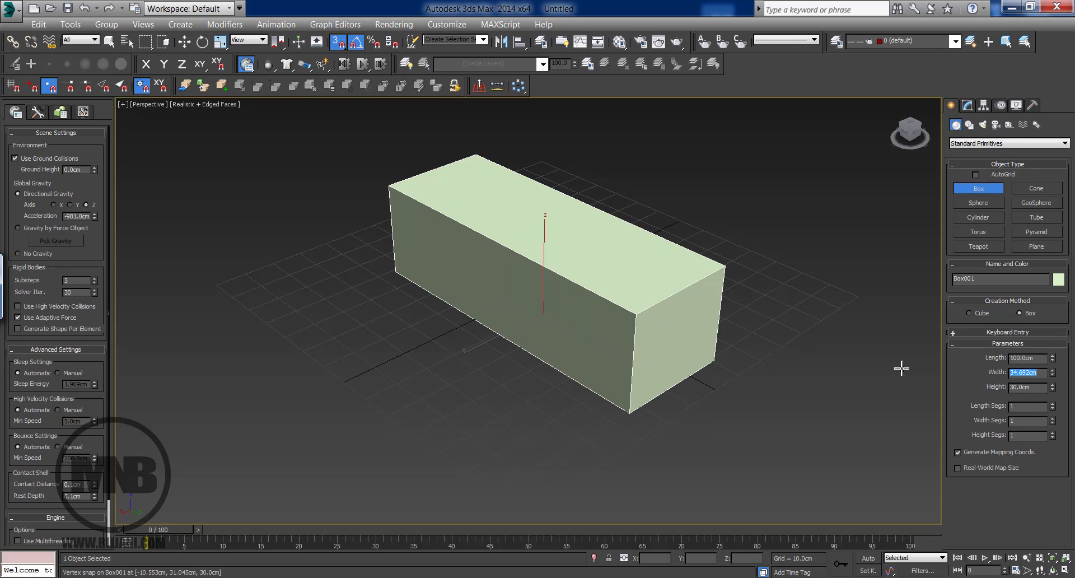
pyautogui.write('100')
pyautogui.press('Tab')
pyautogui.write('2')
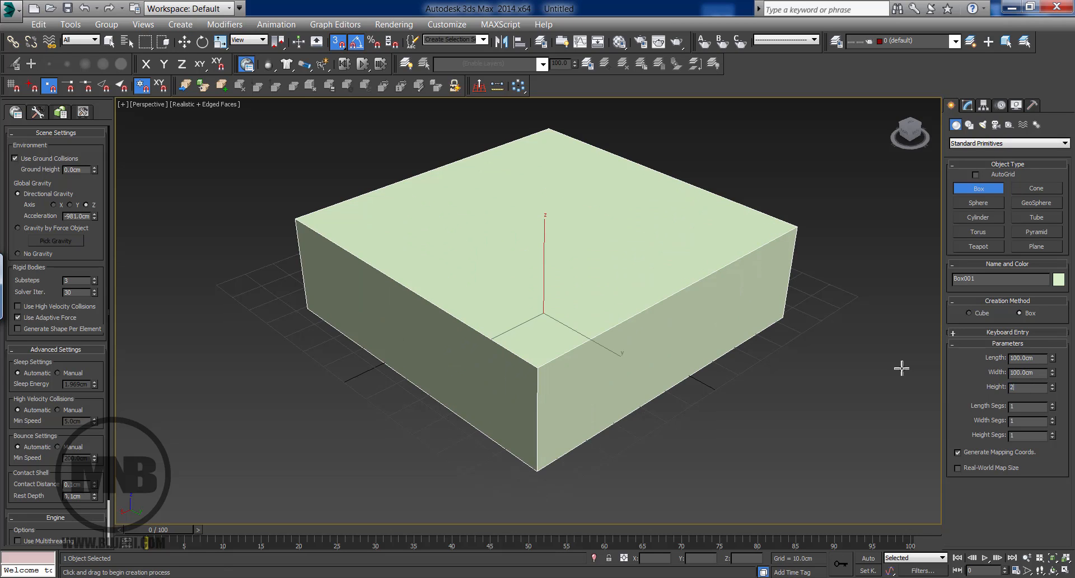
pyautogui.write('00')
pyautogui.press('Return')
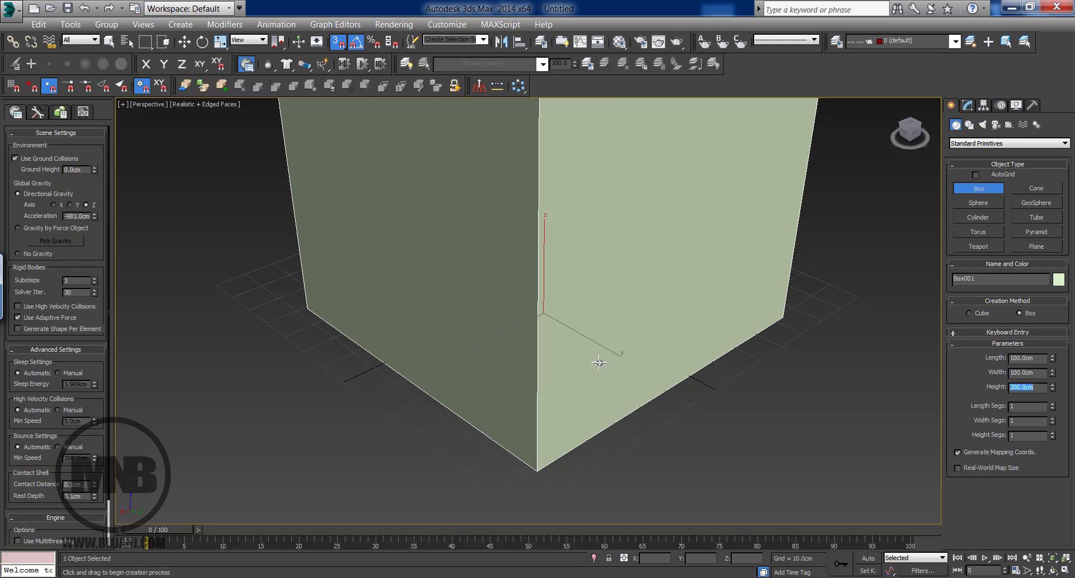
pyautogui.scroll(-5, 599, 360)
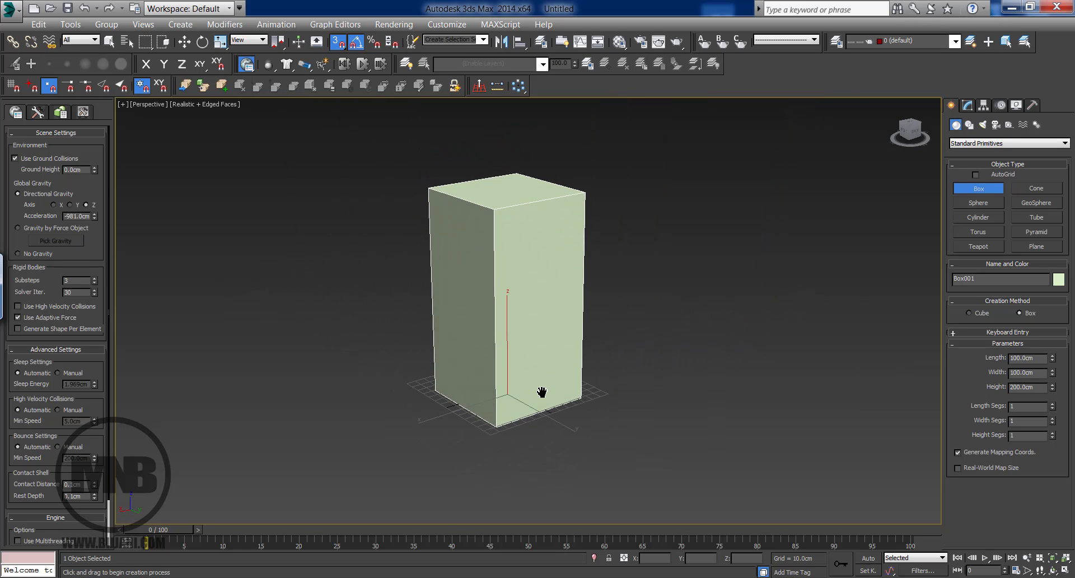
pyautogui.scroll(4, 548, 395)
pyautogui.scroll(-4, 461, 384)
pyautogui.keyDown('alt'); pyautogui.moveTo(548, 380); pyautogui.dragTo(531, 388, button='middle'); pyautogui.keyUp('alt')
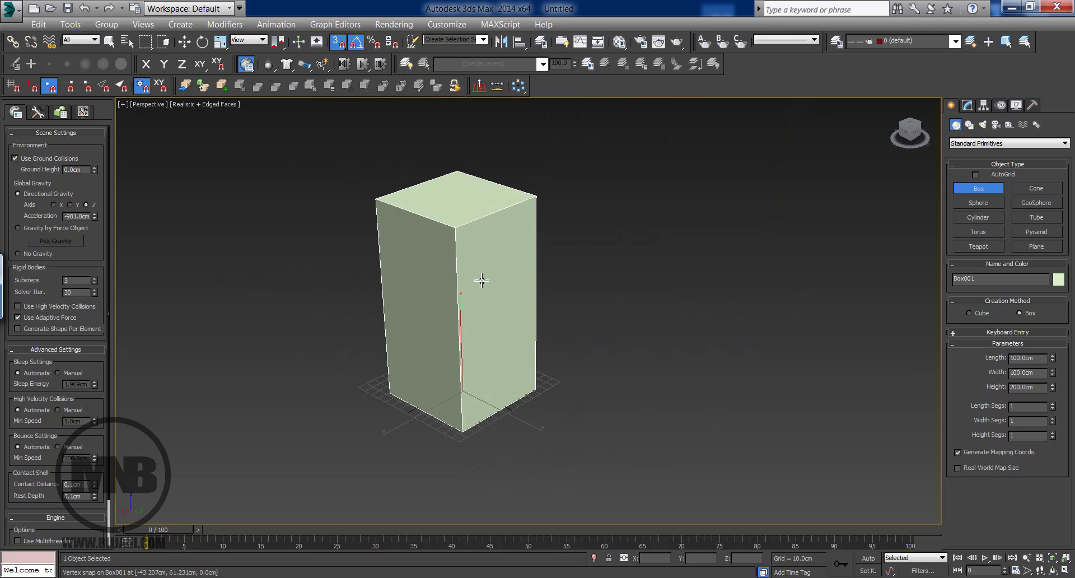
# Step: Examine the proportions of the resized box from close up, from a distance and from another side
pyautogui.scroll(6, 493, 392)
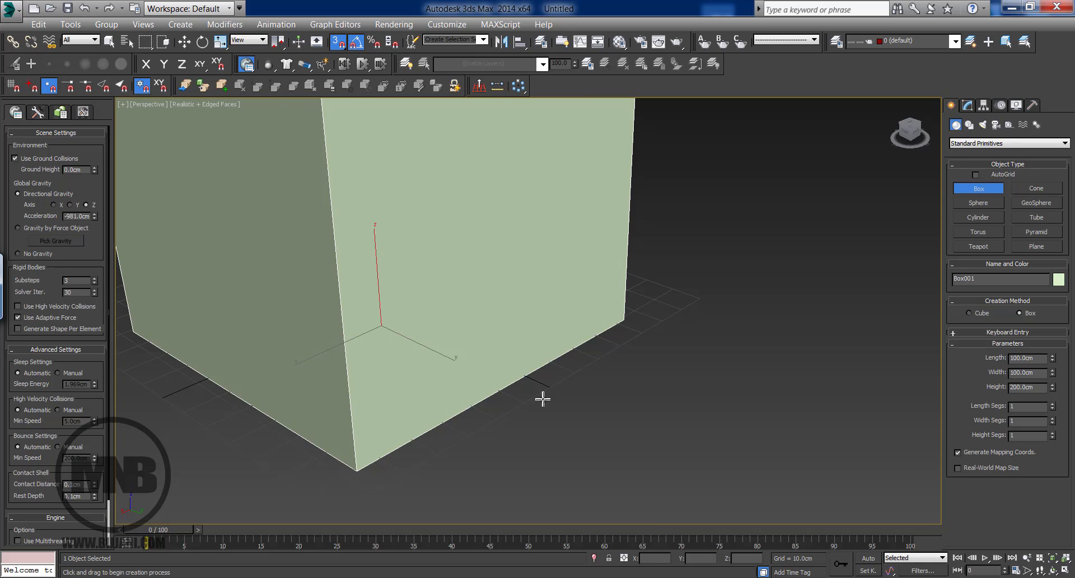
pyautogui.scroll(-3, 511, 396)
pyautogui.scroll(-3, 469, 286)
pyautogui.moveTo(465, 318); pyautogui.dragTo(473, 364, button='middle')
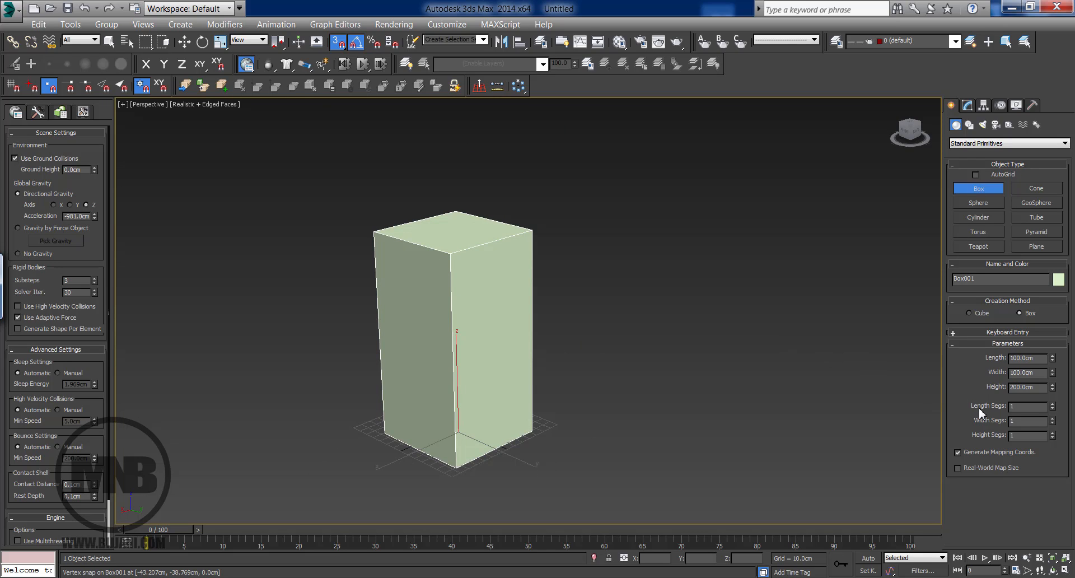
pyautogui.scroll(3, 513, 361)
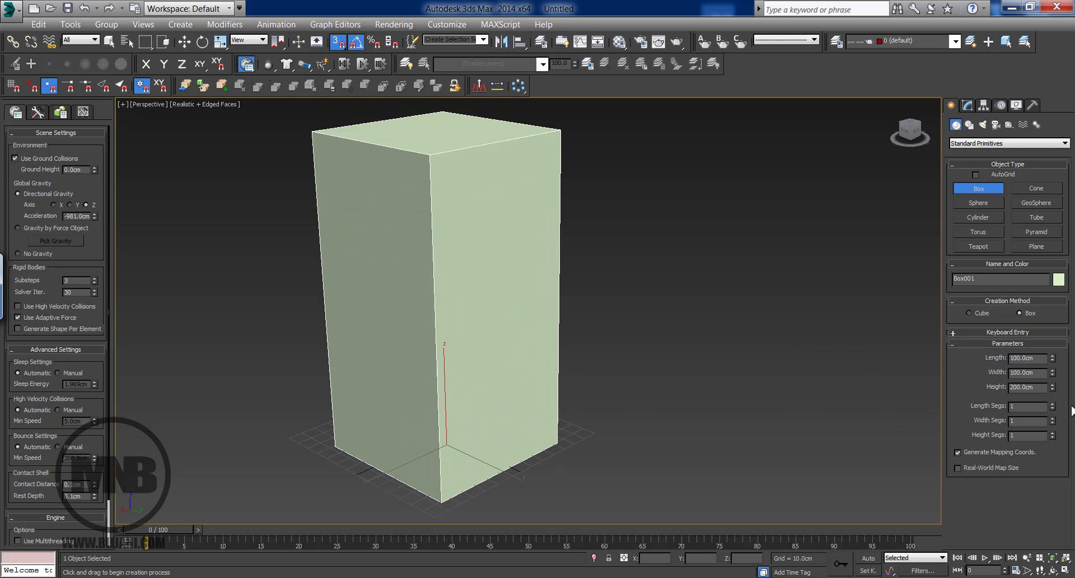
pyautogui.keyDown('alt'); pyautogui.moveTo(732, 380); pyautogui.dragTo(455, 367, button='middle'); pyautogui.keyUp('alt')
pyautogui.scroll(-3, 723, 377)
pyautogui.scroll(3, 541, 351)
pyautogui.scroll(-3, 479, 360)
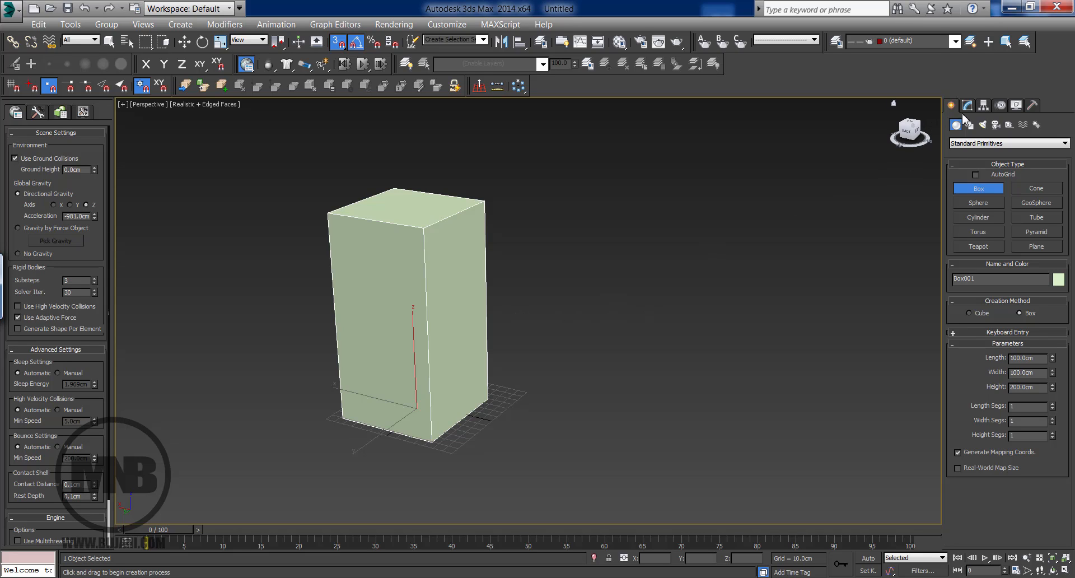
# Step: Open the box's modify settings and look at the list of available modifiers without applying one
pyautogui.click(964, 112)
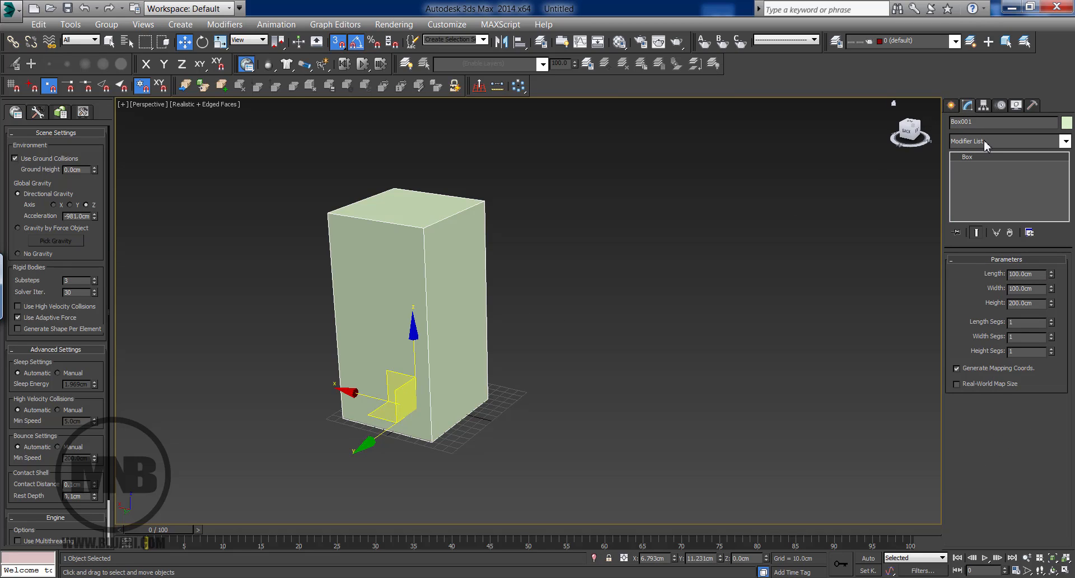
pyautogui.scroll(-3, 631, 261)
pyautogui.keyDown('alt'); pyautogui.moveTo(631, 261); pyautogui.dragTo(663, 307, button='middle'); pyautogui.keyUp('alt')
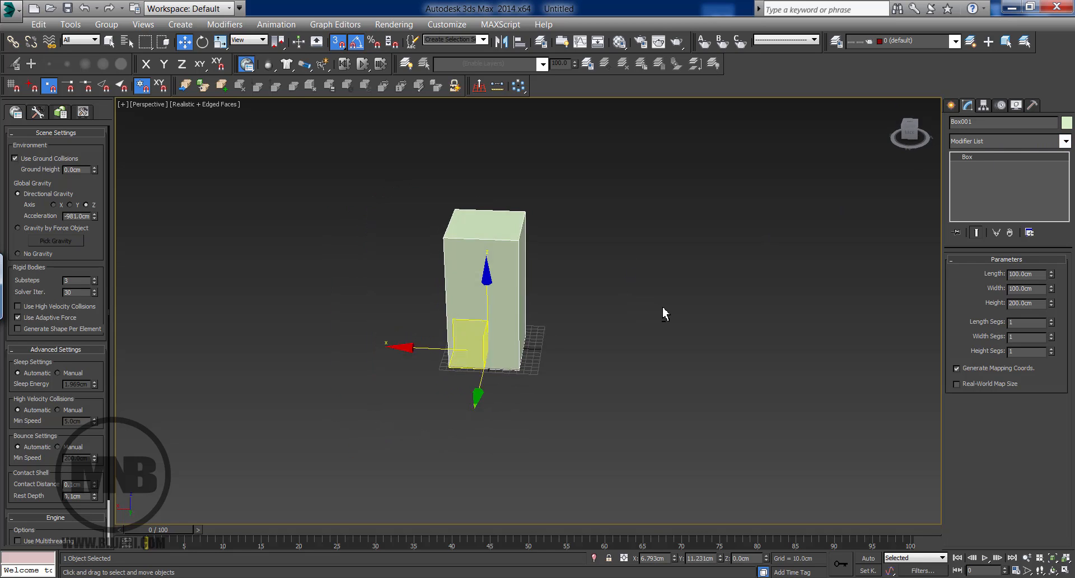
pyautogui.scroll(3, 609, 328)
pyautogui.keyDown('alt'); pyautogui.moveTo(609, 328); pyautogui.dragTo(584, 346, button='middle'); pyautogui.keyUp('alt')
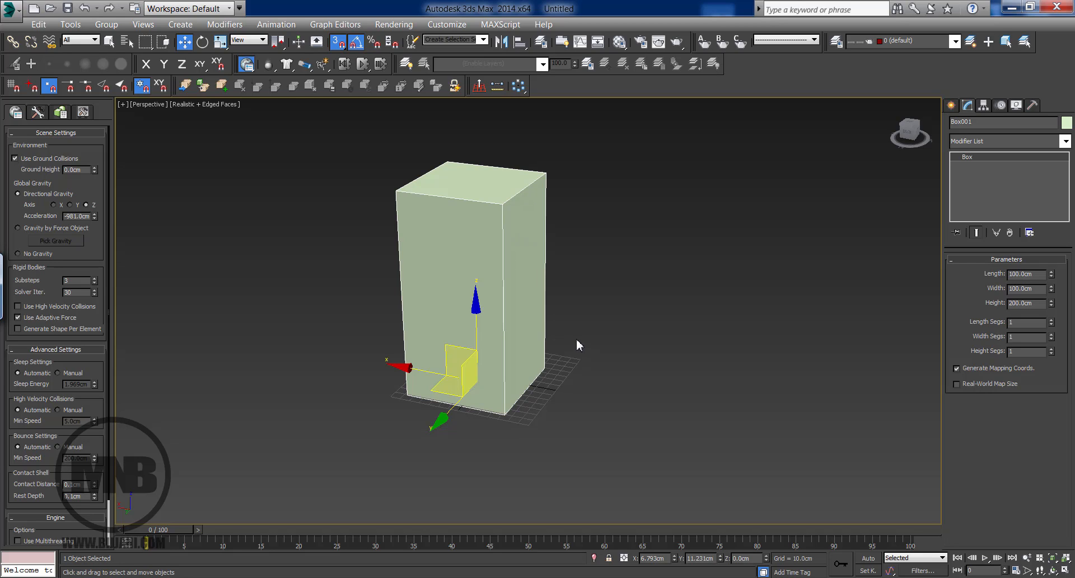
pyautogui.scroll(-3, 493, 330)
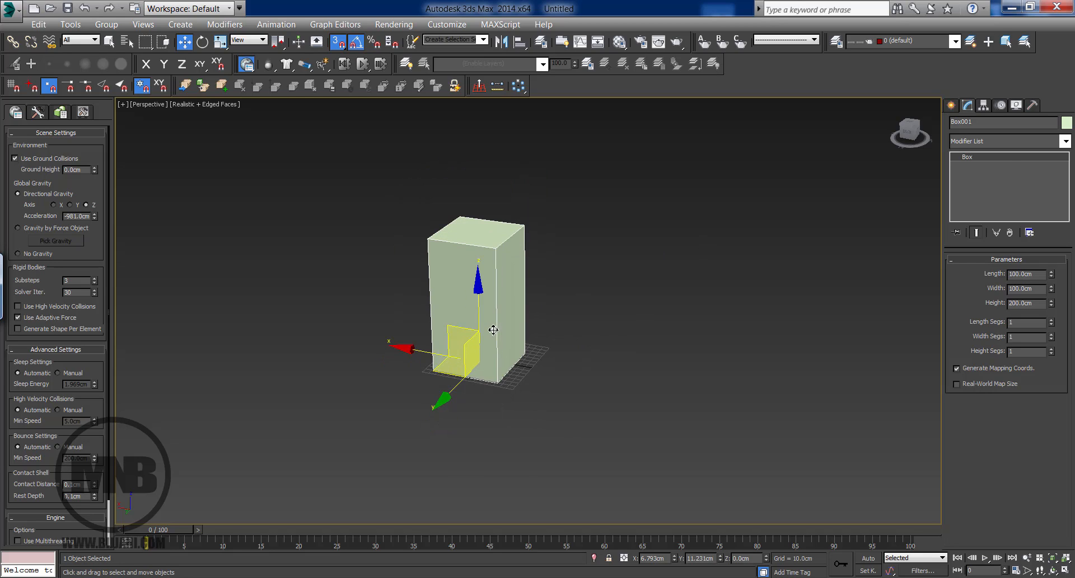
pyautogui.click(1003, 141)
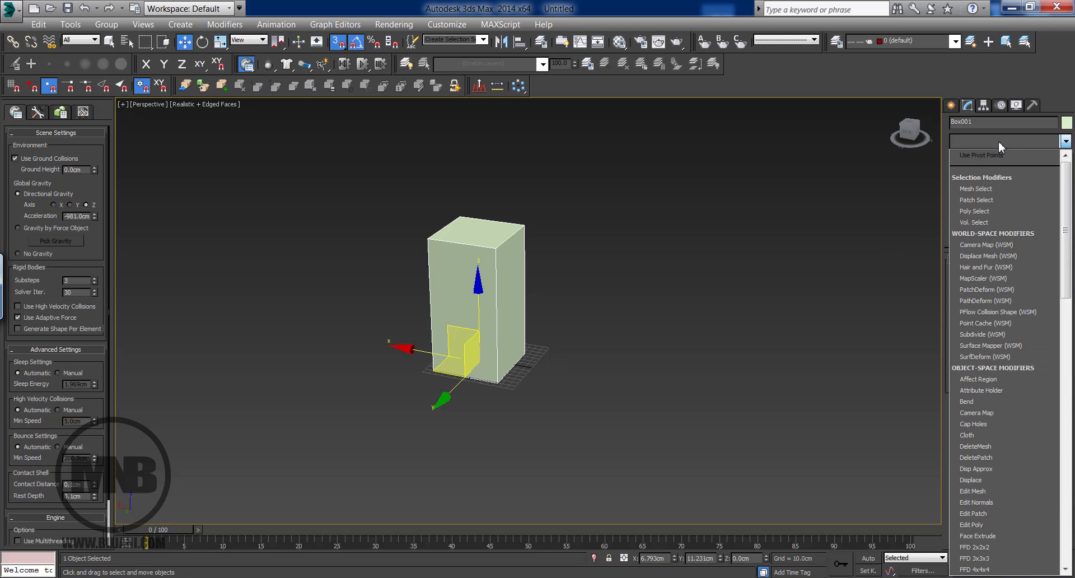
pyautogui.click(794, 246)
# Step: Create a cylinder beside the box with a radius of about 23 cm and a height of 270 cm
pyautogui.click(952, 107)
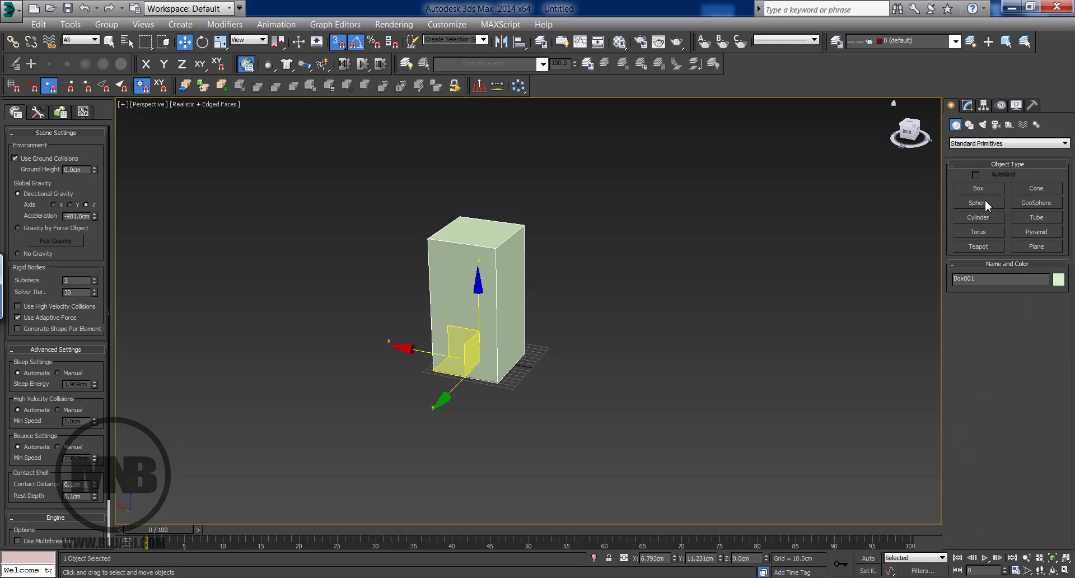
pyautogui.click(979, 221)
pyautogui.keyDown('alt'); pyautogui.moveTo(444, 403); pyautogui.dragTo(415, 406, button='middle'); pyautogui.keyUp('alt')
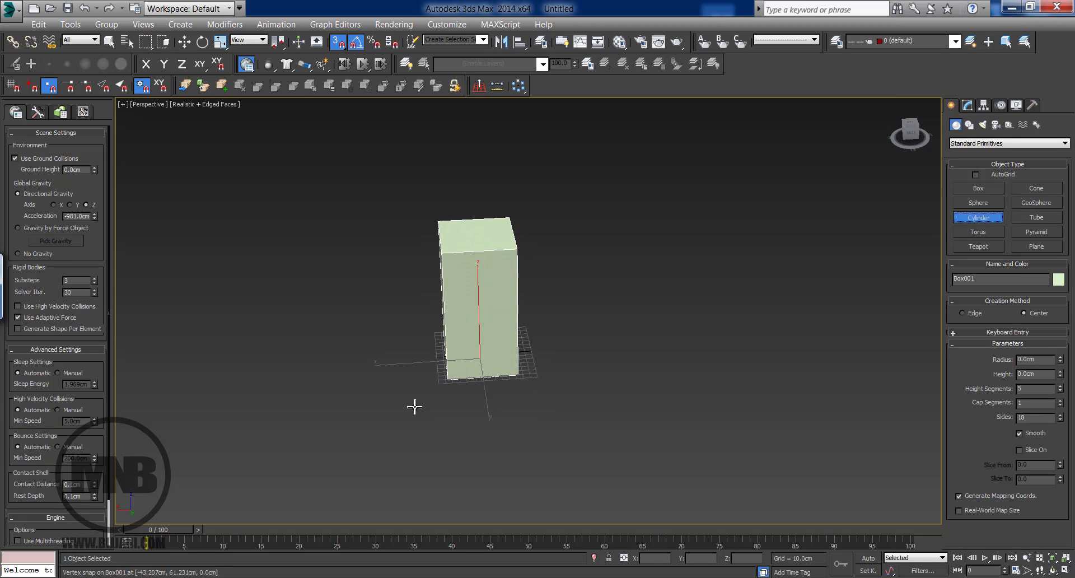
pyautogui.moveTo(389, 409); pyautogui.dragTo(402, 417)
pyautogui.click(389, 221)
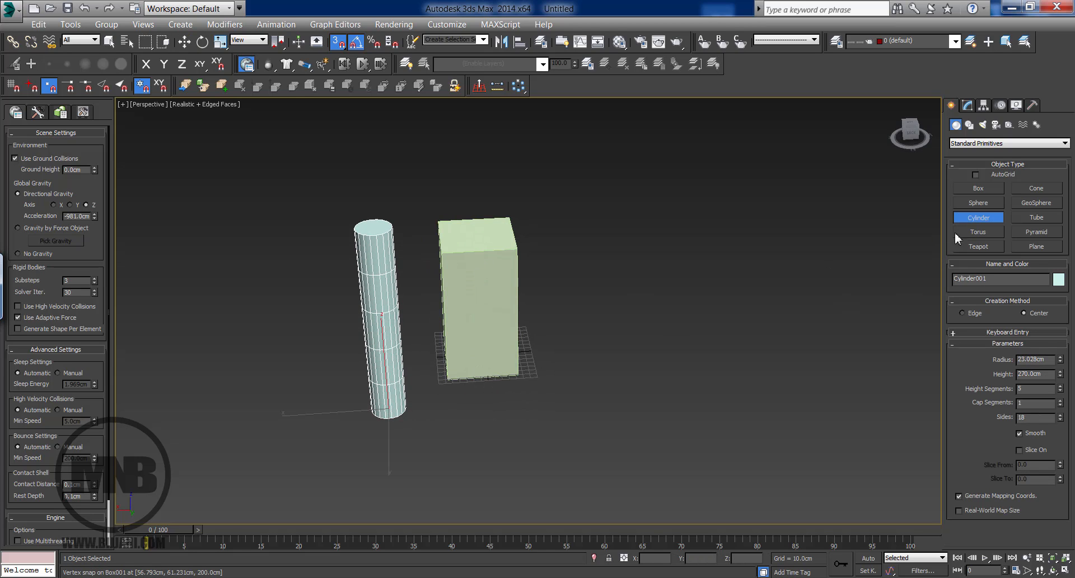
# Step: Create a sphere on the other side of the box and a plane about 285 cm by 308 cm in front of the objects
pyautogui.click(988, 201)
pyautogui.moveTo(595, 386); pyautogui.dragTo(648, 388)
pyautogui.click(1040, 247)
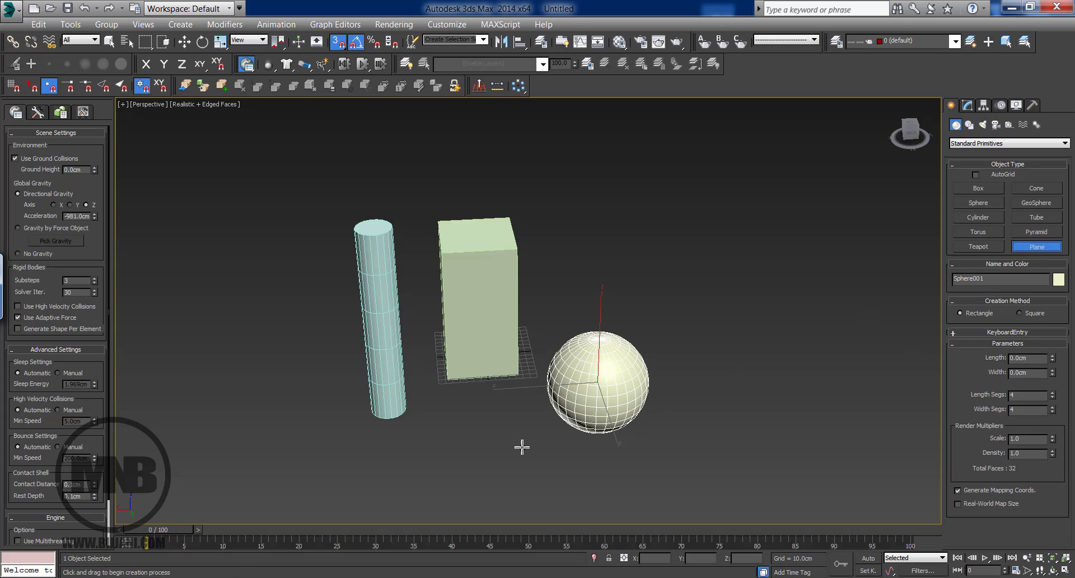
pyautogui.moveTo(521, 446); pyautogui.dragTo(557, 339, button='middle')
pyautogui.moveTo(405, 363); pyautogui.dragTo(720, 497)
pyautogui.scroll(-4, 581, 372)
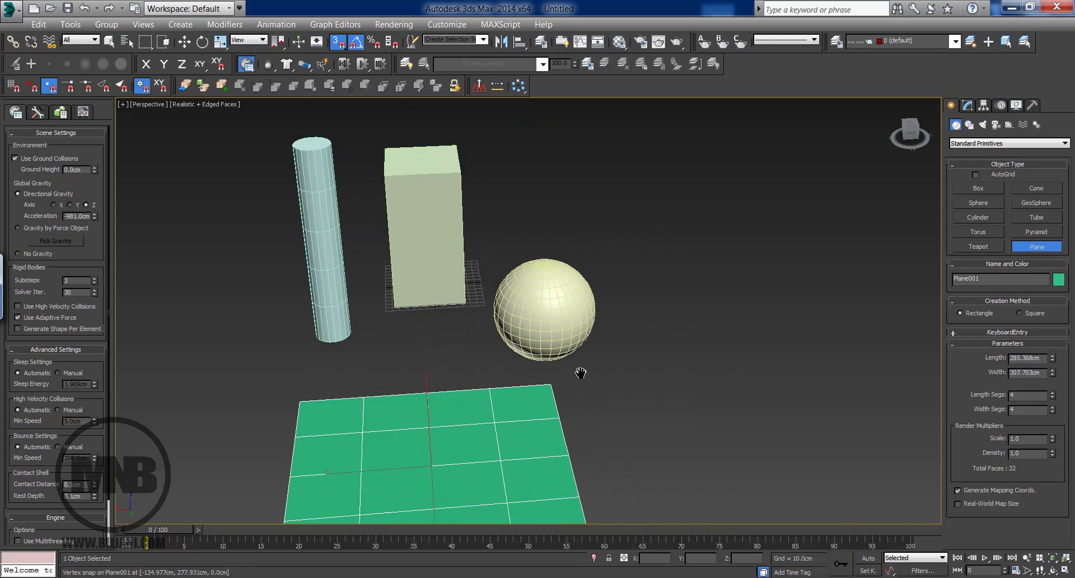
# Step: Create a small box about 61 cm long, 83 cm wide and 50 cm high behind the sphere
pyautogui.click(963, 192)
pyautogui.scroll(5, 571, 283)
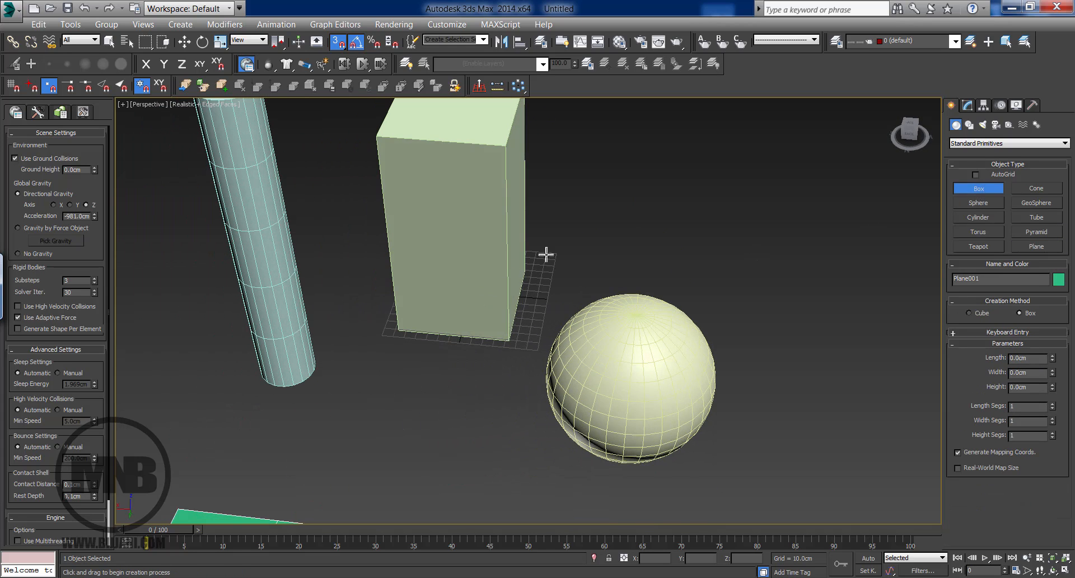
pyautogui.moveTo(576, 229); pyautogui.dragTo(663, 273)
pyautogui.click(667, 222)
pyautogui.scroll(-5, 566, 278)
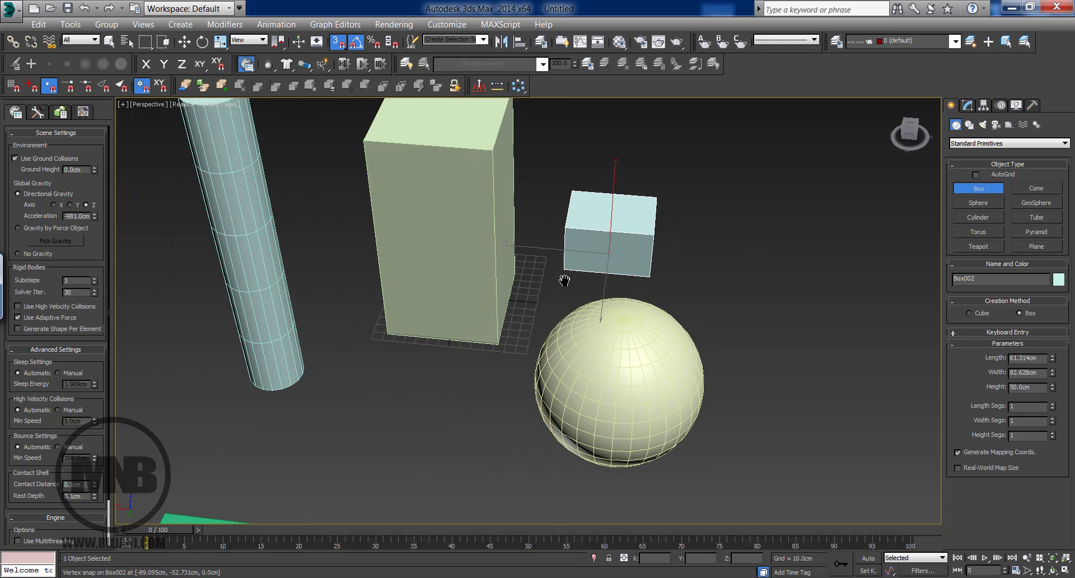
# Step: Select the cylinder with the Move tool, turn off 3D and angle snapping, and constrain movement to the Z axis
pyautogui.rightClick(357, 303)
pyautogui.press('w')
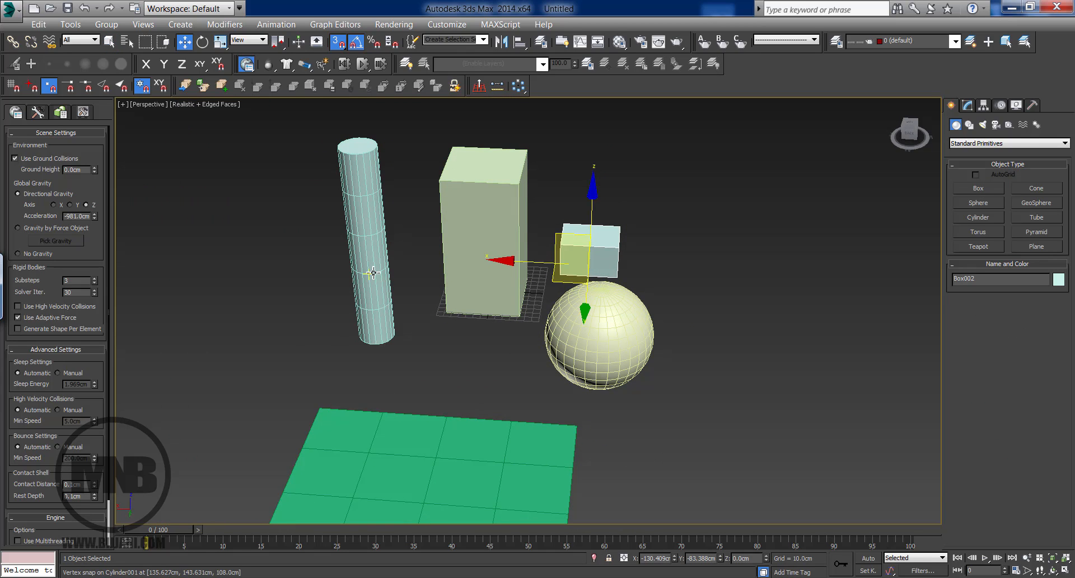
pyautogui.click(383, 245)
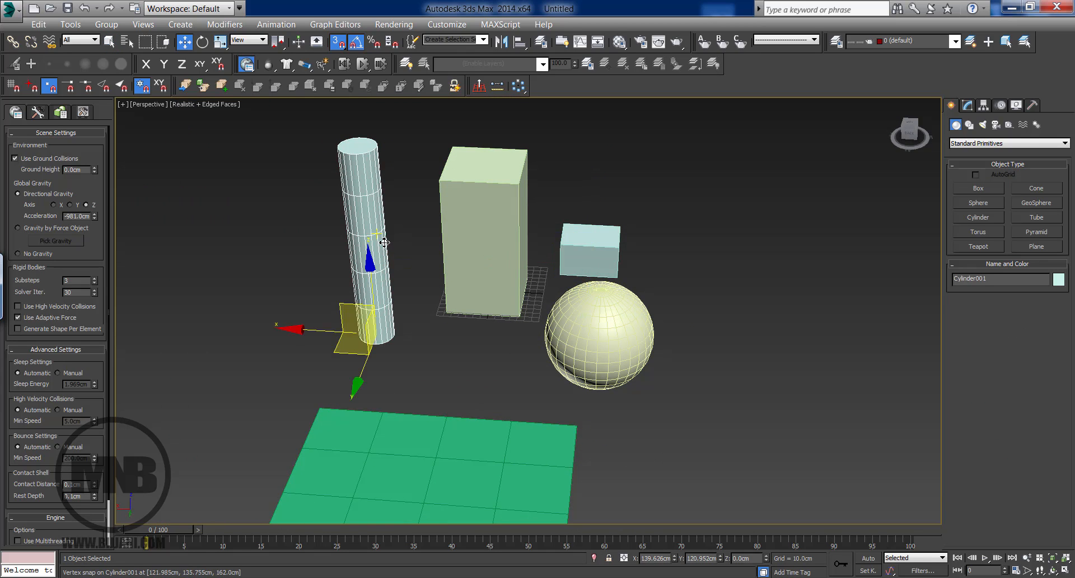
pyautogui.press('s')
pyautogui.press('F7')
pyautogui.press('a')
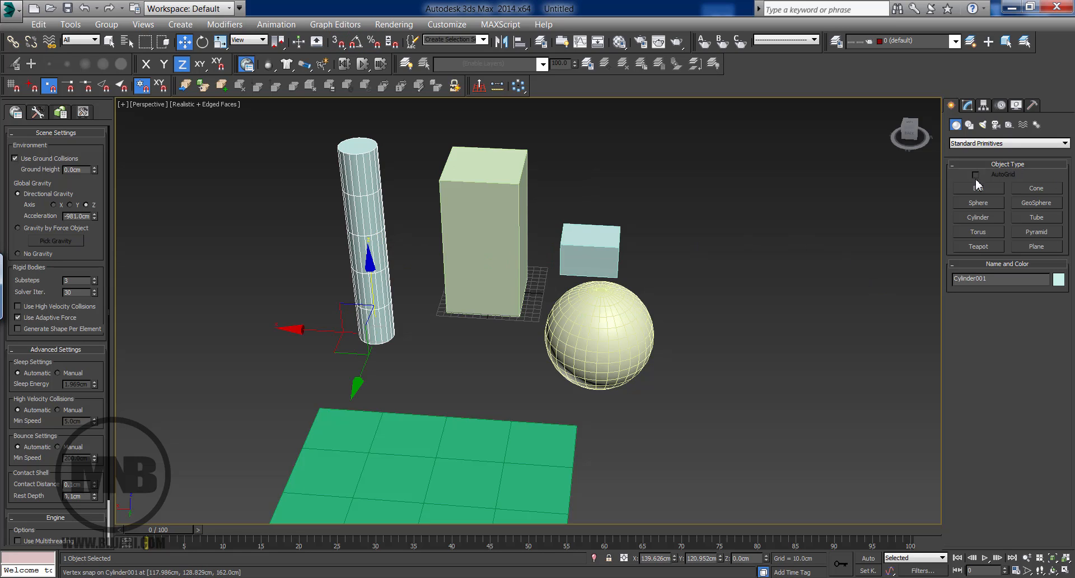
# Step: Apply the Bend modifier to the cylinder
pyautogui.click(968, 105)
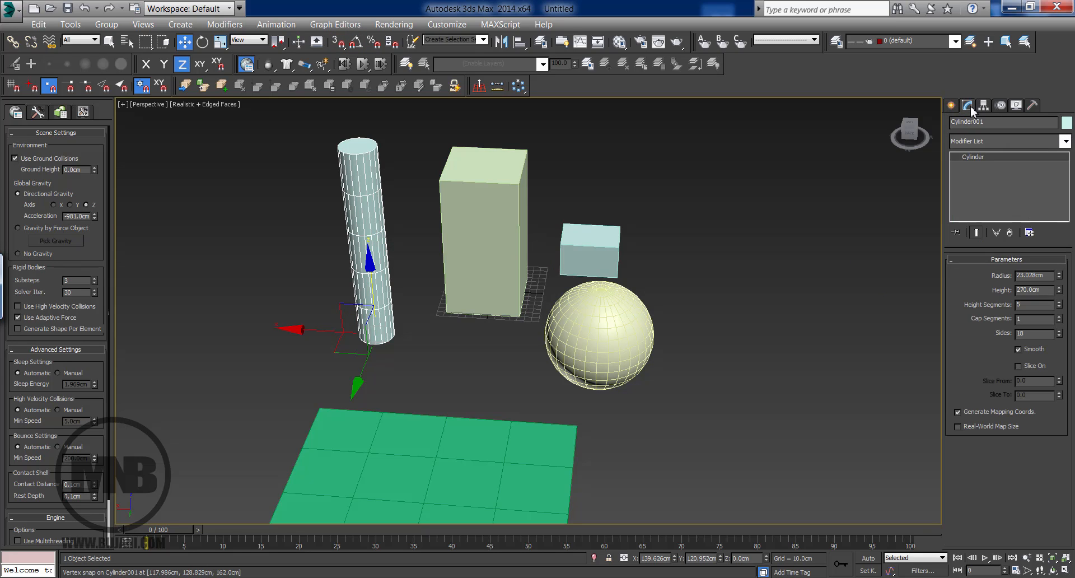
pyautogui.click(983, 142)
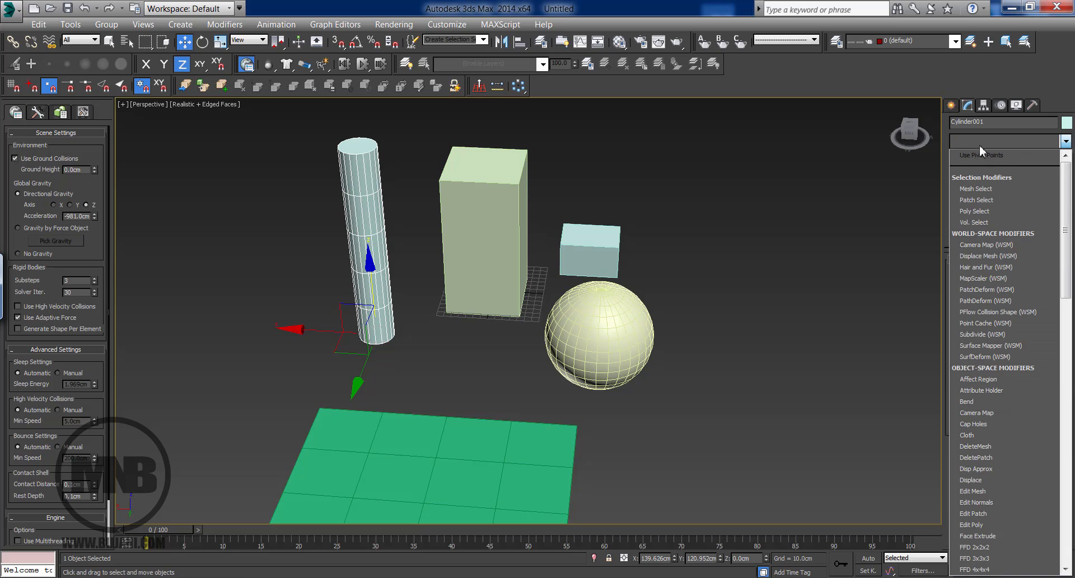
pyautogui.write('b')
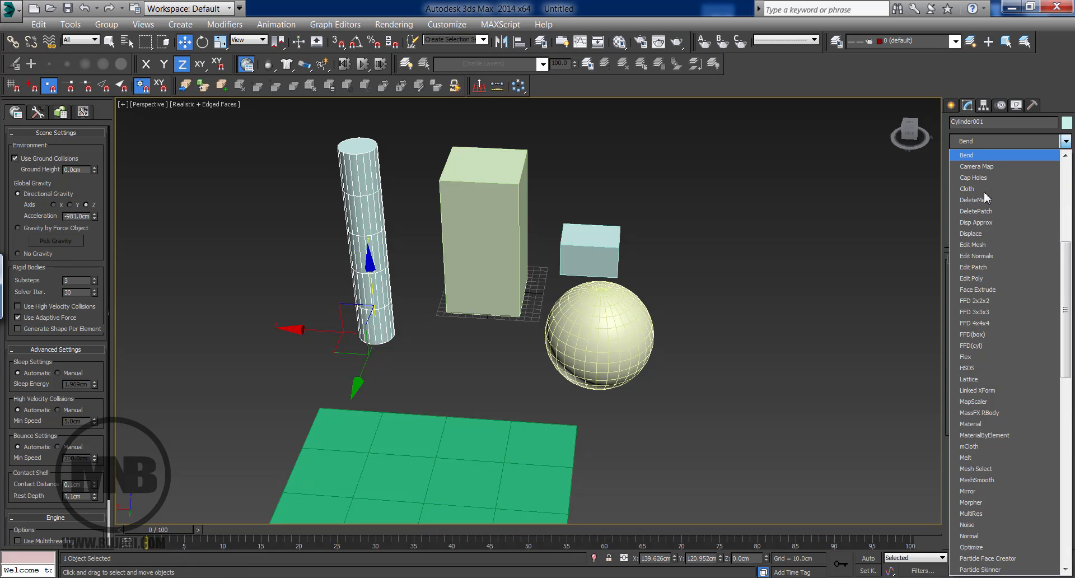
pyautogui.click(969, 157)
pyautogui.scroll(5, 493, 297)
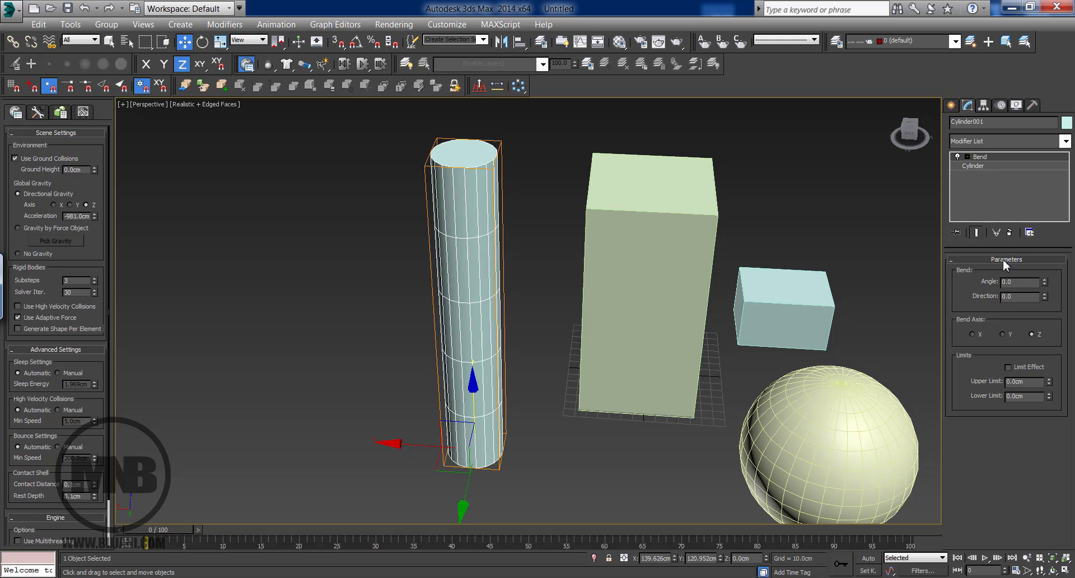
# Step: Switch between the Cylinder and Bend levels of the modifier stack, and remove and restore the Bend modifier
pyautogui.click(979, 165)
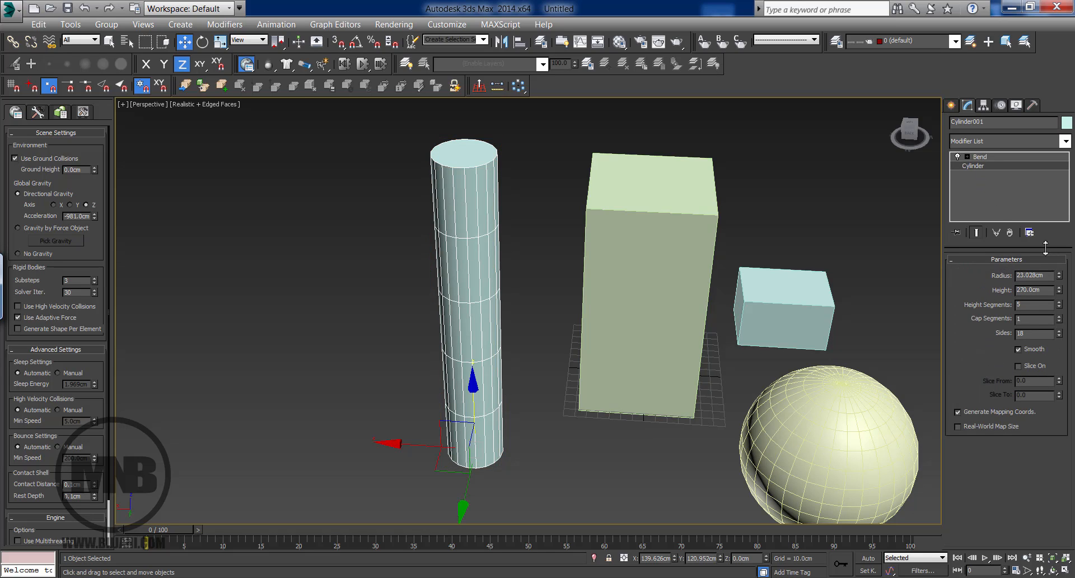
pyautogui.click(983, 158)
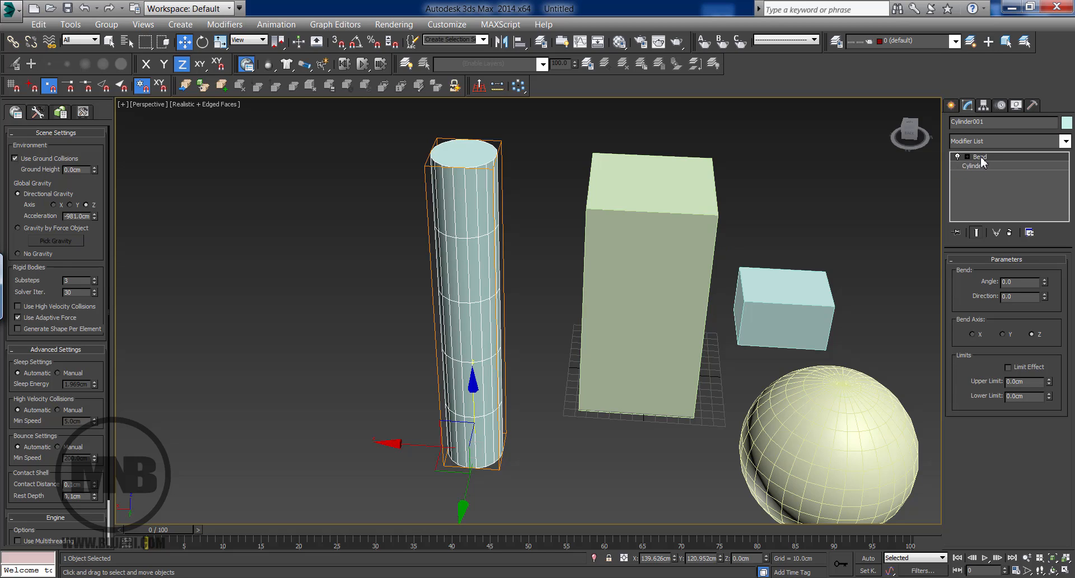
pyautogui.click(1010, 233)
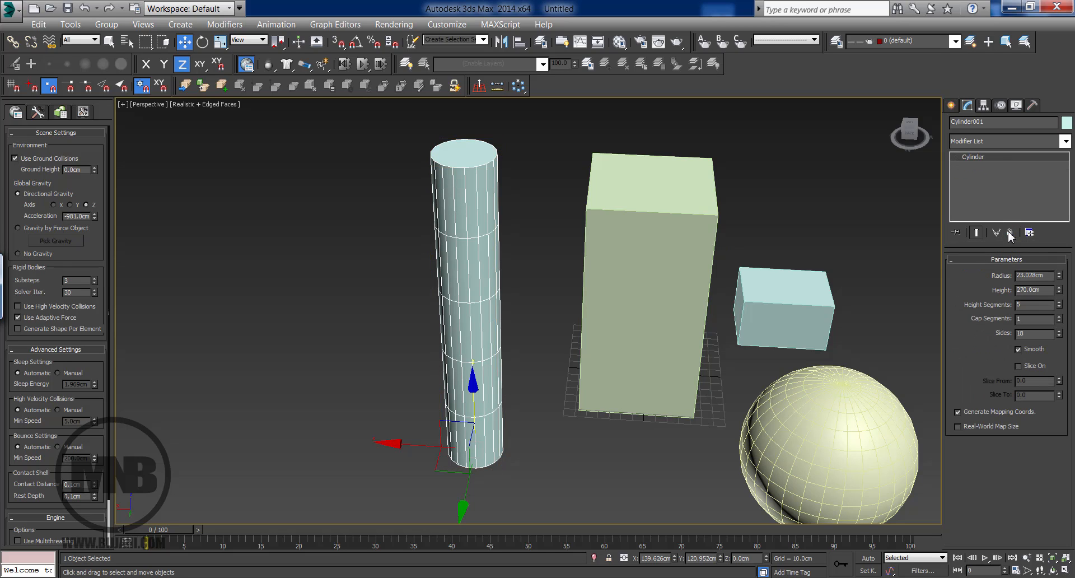
pyautogui.hotkey('ctrl', 'z')
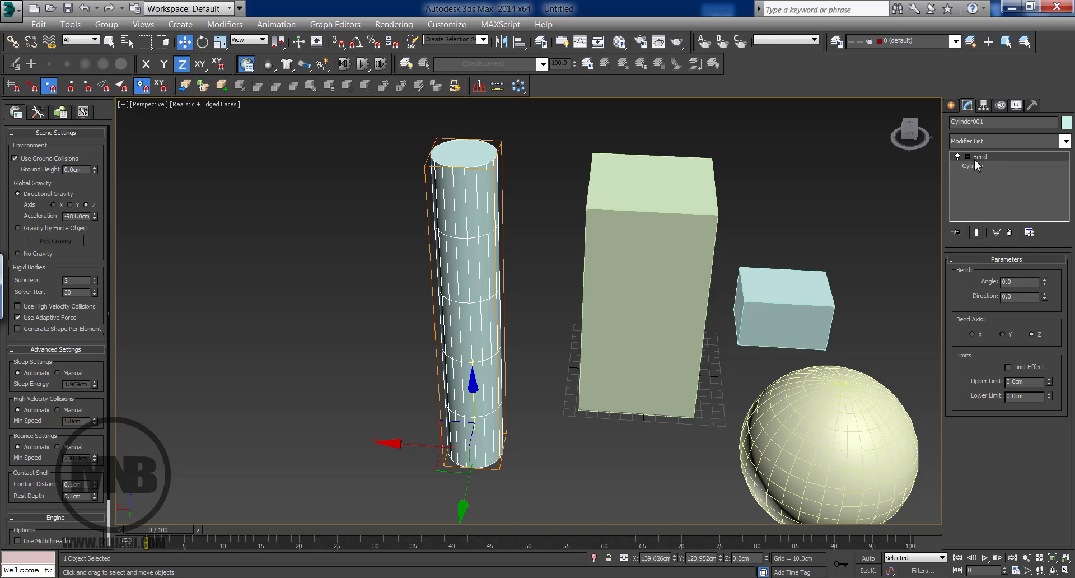
# Step: Bend the cylinder to an angle of about 82 degrees
pyautogui.moveTo(725, 265); pyautogui.dragTo(732, 252, button='middle')
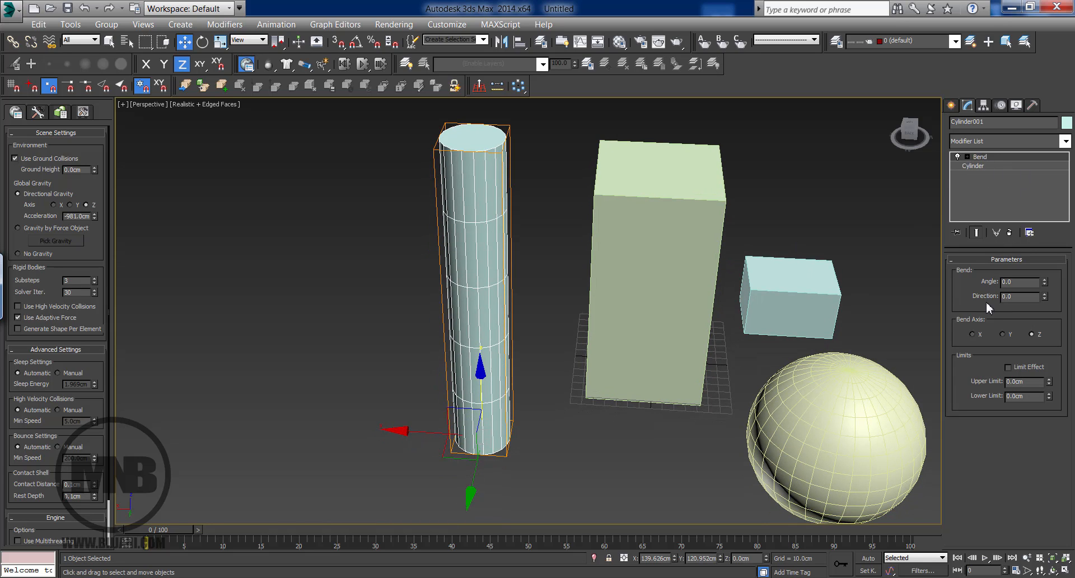
pyautogui.scroll(-3, 645, 293)
pyautogui.scroll(3, 665, 291)
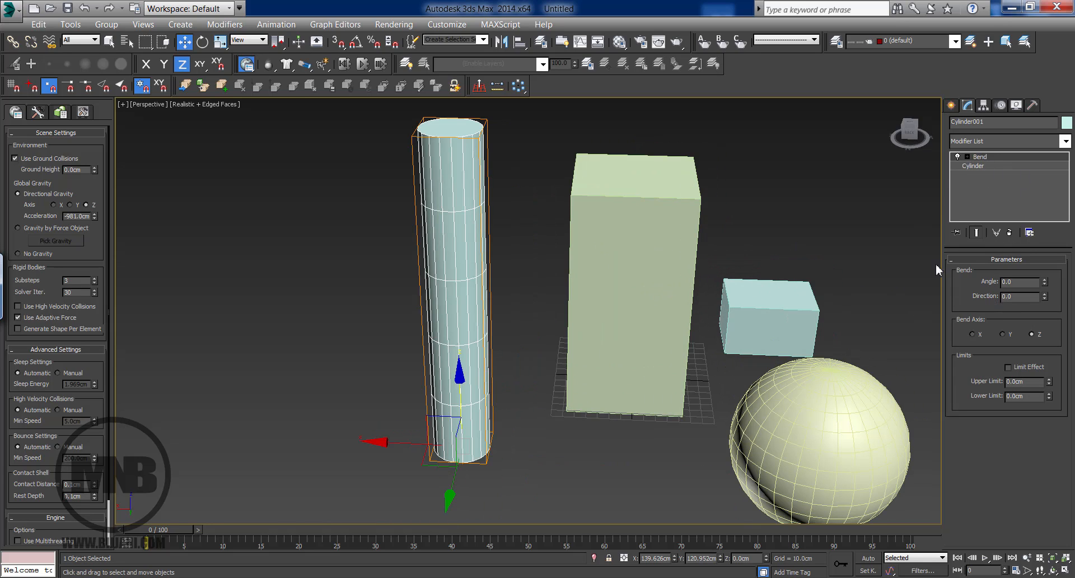
pyautogui.scroll(-3, 661, 290)
pyautogui.scroll(3, 623, 290)
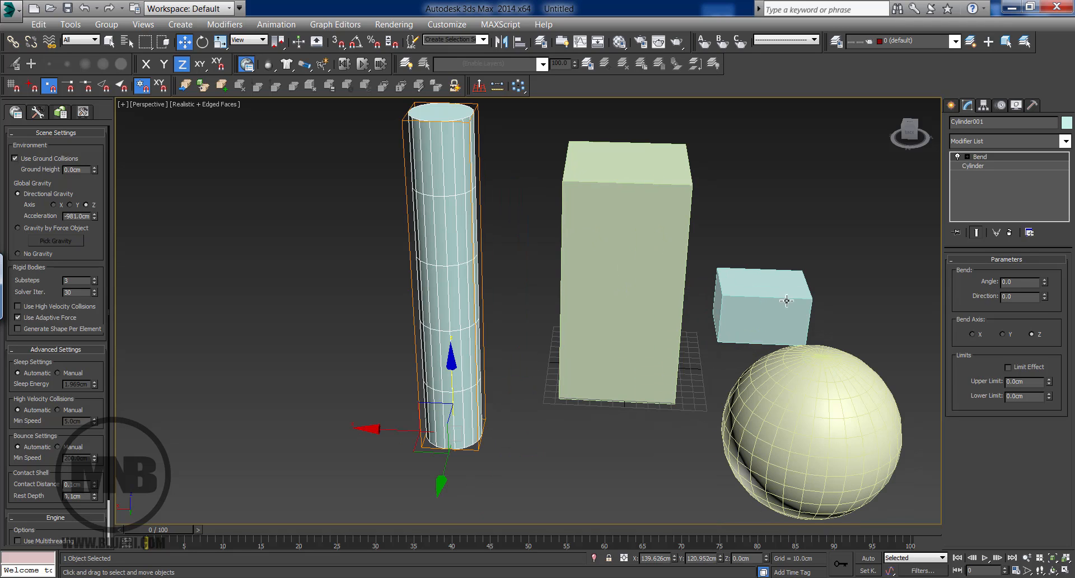
pyautogui.moveTo(1045, 284); pyautogui.dragTo(1052, 244)
pyautogui.scroll(-3, 871, 352)
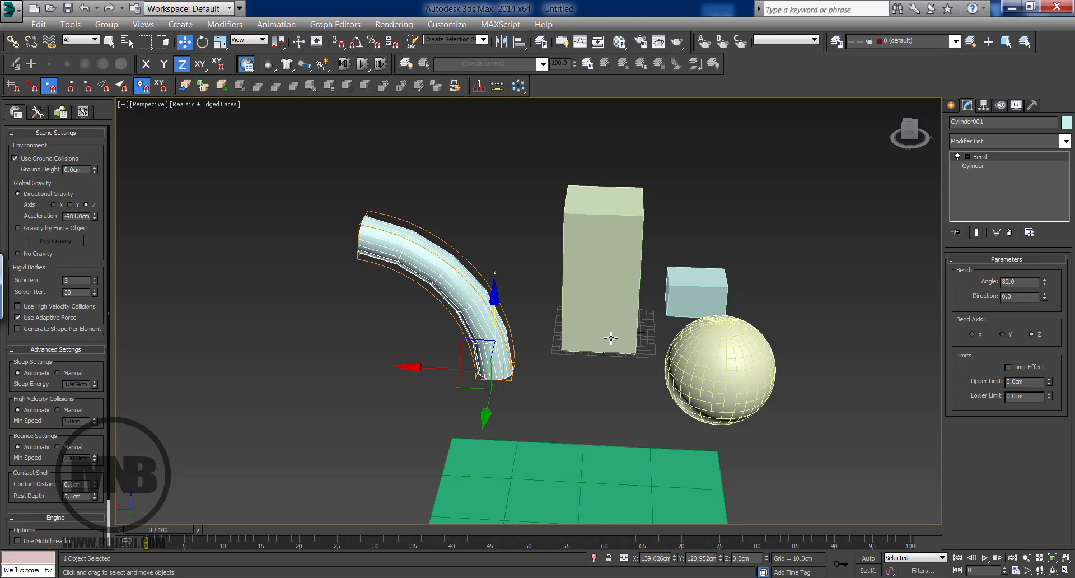
# Step: Try the Y axis as the Bend axis and return it to Z
pyautogui.click(1004, 335)
pyautogui.click(1012, 337)
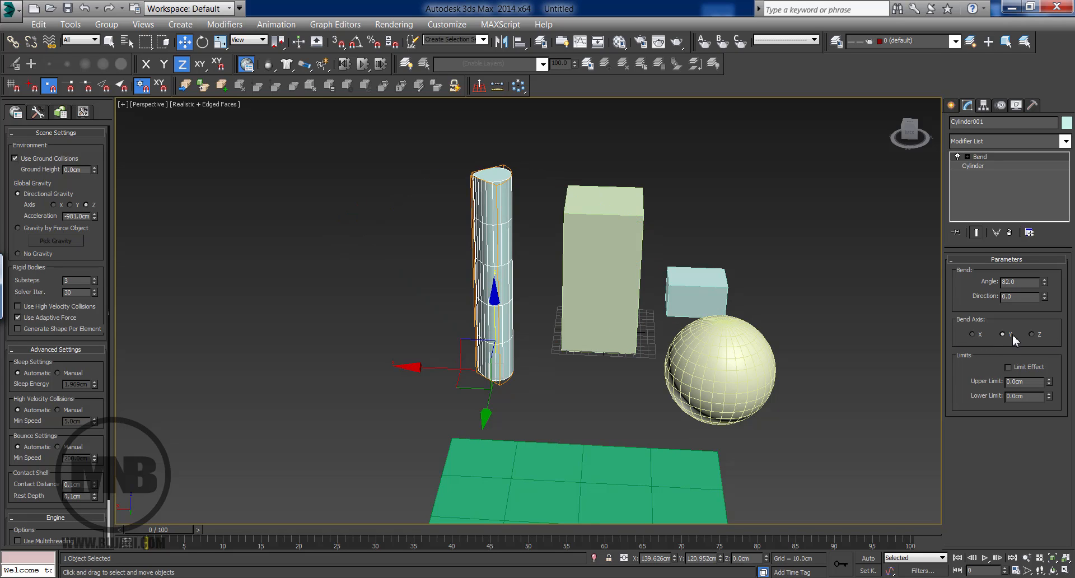
pyautogui.click(1032, 334)
# Step: Set the Bend angle of the cylinder to 90 and view the curved shape from the side
pyautogui.scroll(4, 563, 333)
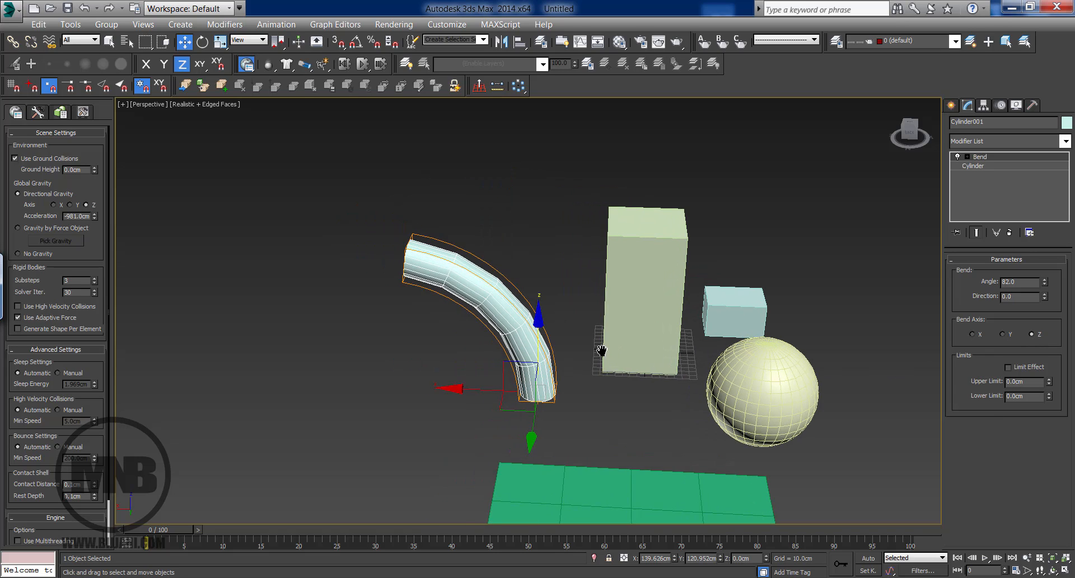
pyautogui.moveTo(1001, 285); pyautogui.dragTo(936, 285)
pyautogui.write('90')
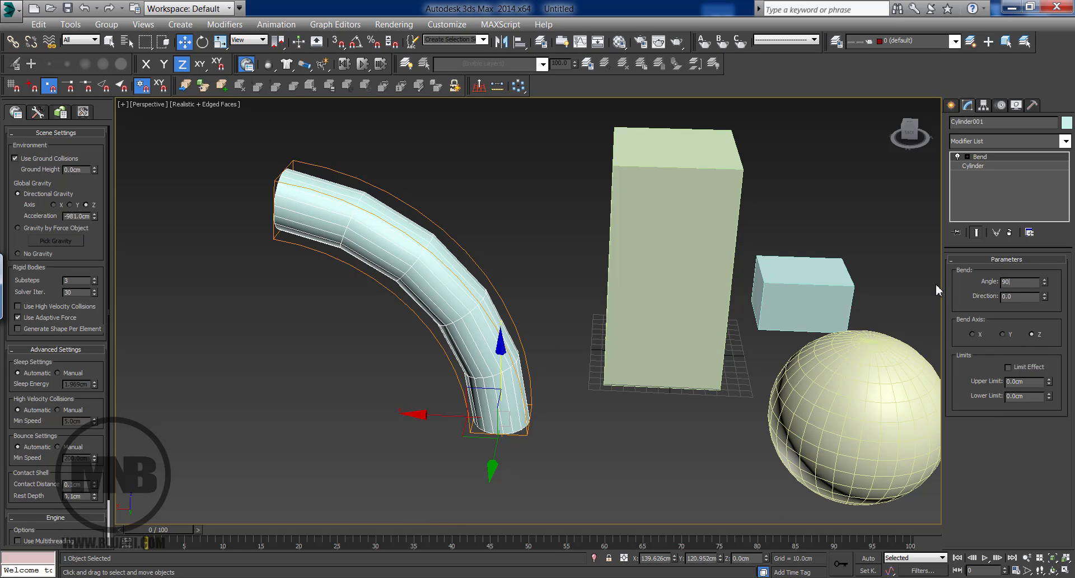
pyautogui.press('Return')
pyautogui.keyDown('alt'); pyautogui.moveTo(578, 368); pyautogui.dragTo(606, 359, button='middle'); pyautogui.keyUp('alt')
pyautogui.moveTo(606, 360); pyautogui.dragTo(567, 383, button='middle')
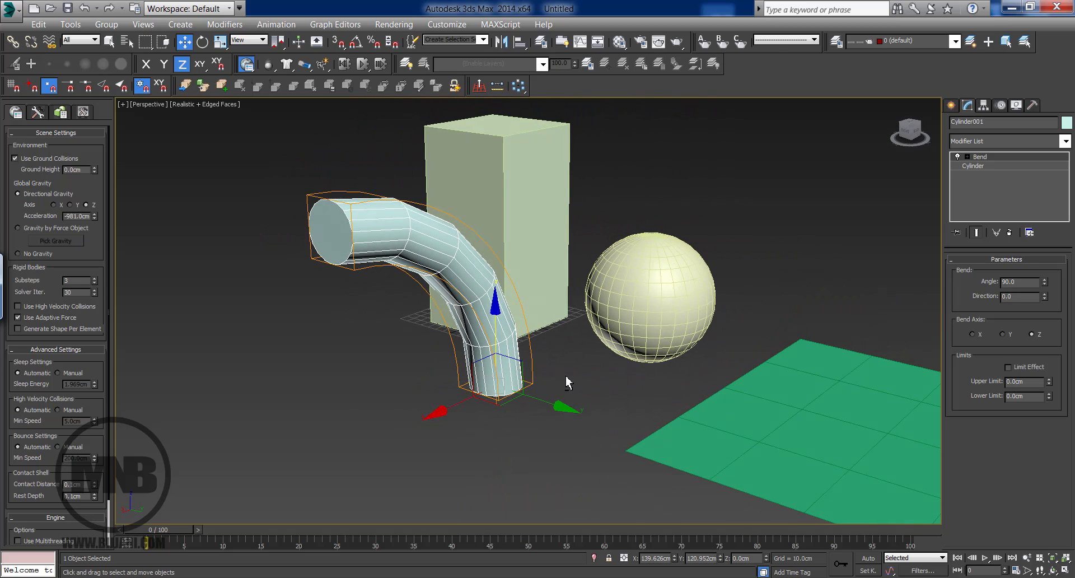
# Step: Examine the bent cylinder's curve up close and go to its base Cylinder level in the modifier stack
pyautogui.click(543, 415)
pyautogui.keyDown('alt'); pyautogui.moveTo(543, 415); pyautogui.dragTo(452, 379, button='middle'); pyautogui.keyUp('alt')
pyautogui.moveTo(470, 372); pyautogui.dragTo(554, 394, button='middle')
pyautogui.scroll(3, 554, 394)
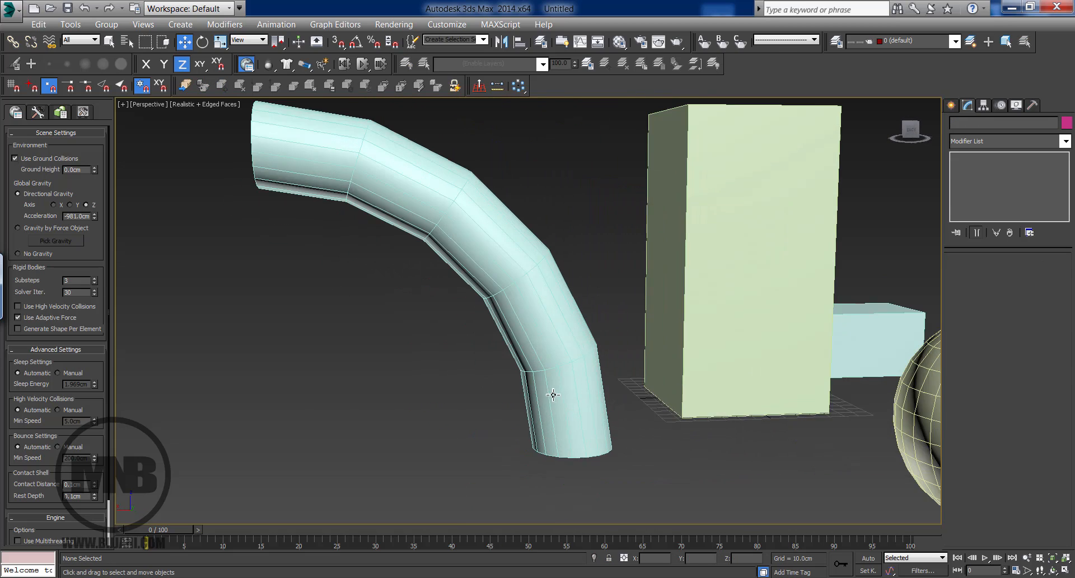
pyautogui.scroll(-3, 553, 394)
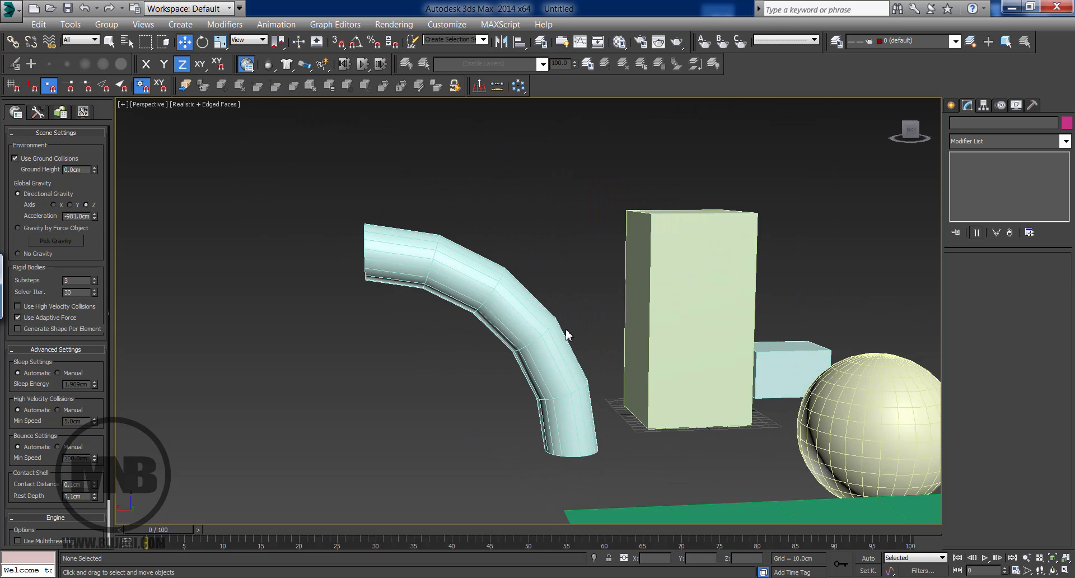
pyautogui.click(488, 281)
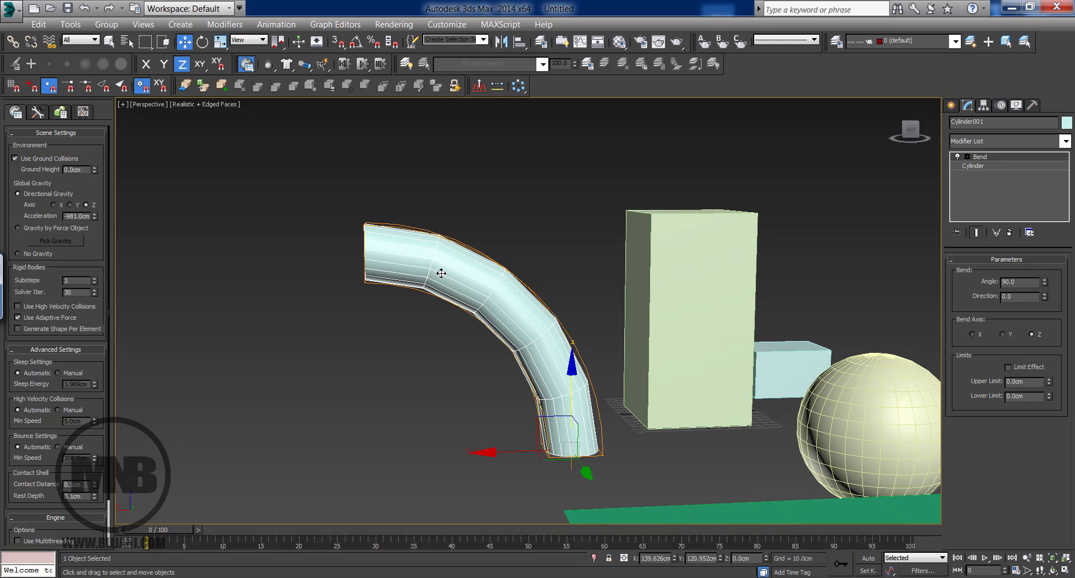
pyautogui.scroll(4, 441, 273)
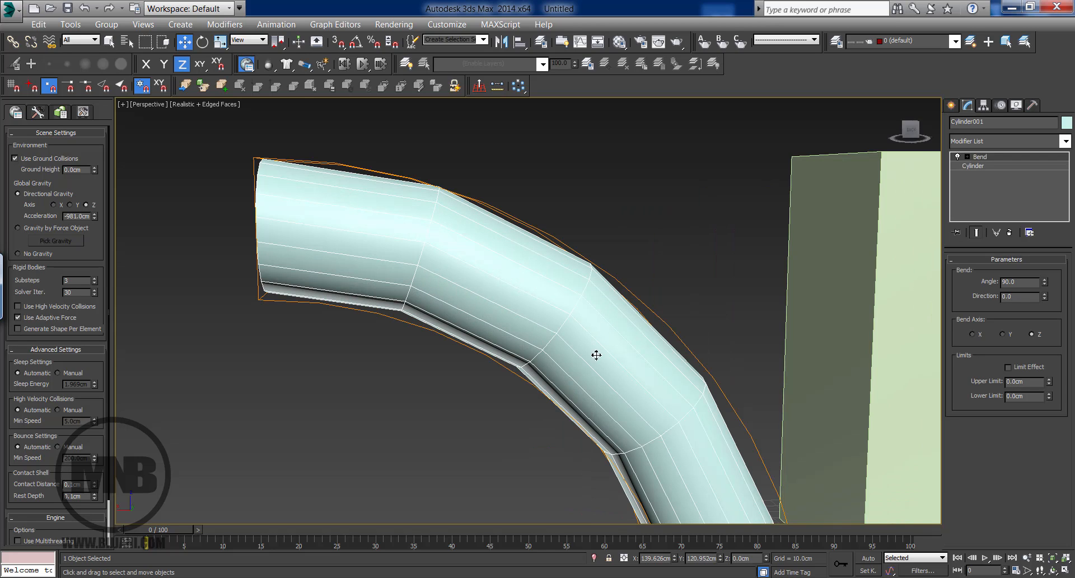
pyautogui.scroll(-2, 569, 379)
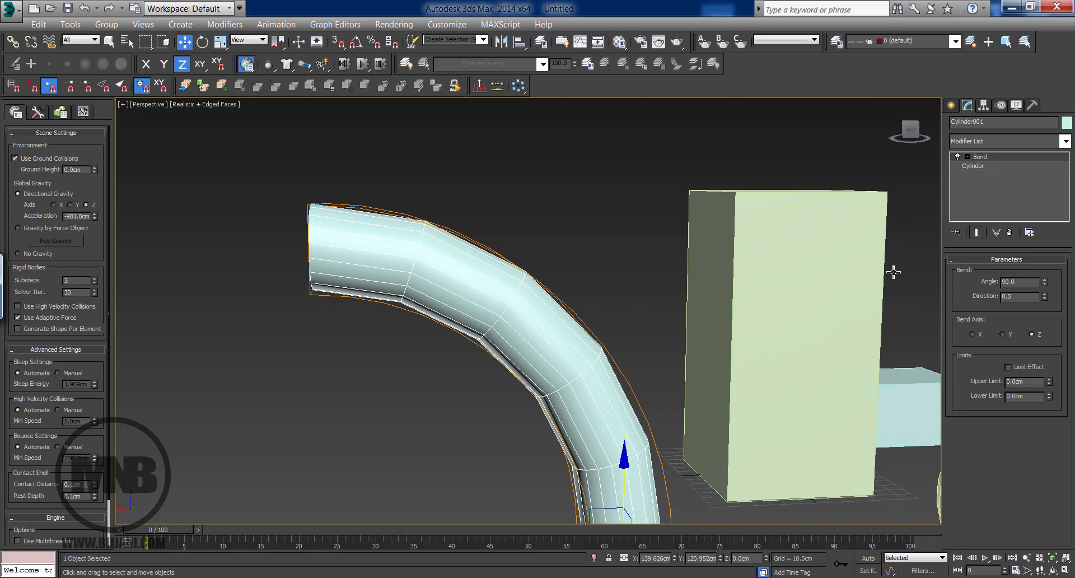
pyautogui.click(976, 166)
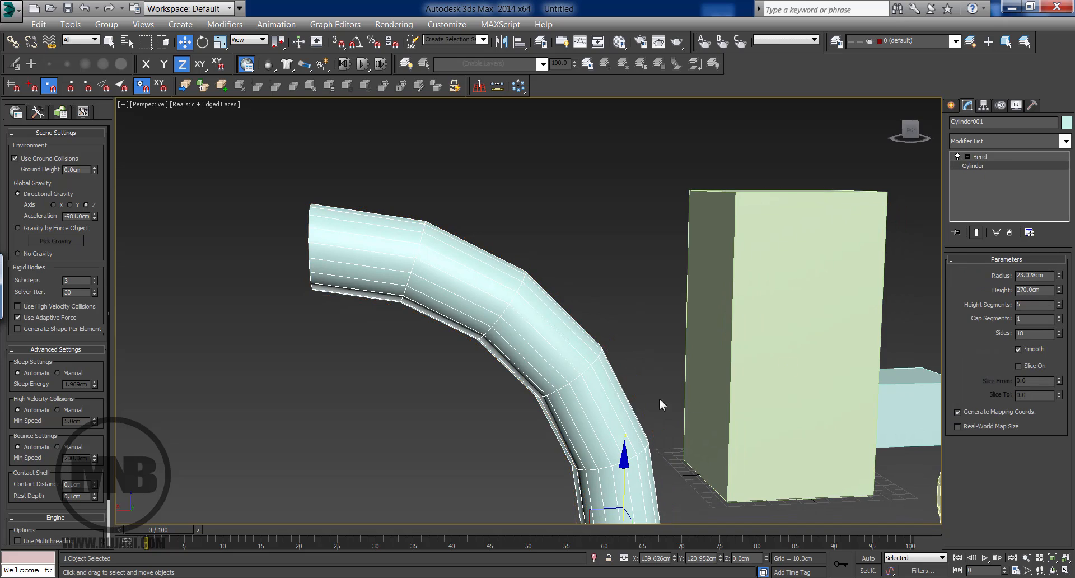
pyautogui.moveTo(663, 403); pyautogui.dragTo(612, 311, button='middle')
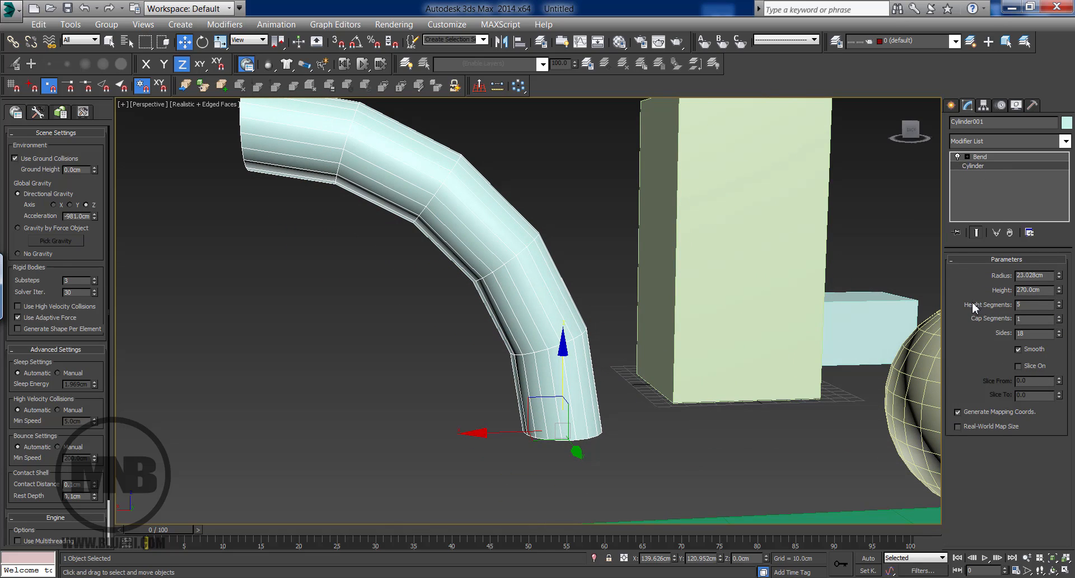
# Step: Reduce the bent cylinder's height segments to 1
pyautogui.click(1059, 307)
pyautogui.click(1059, 307)
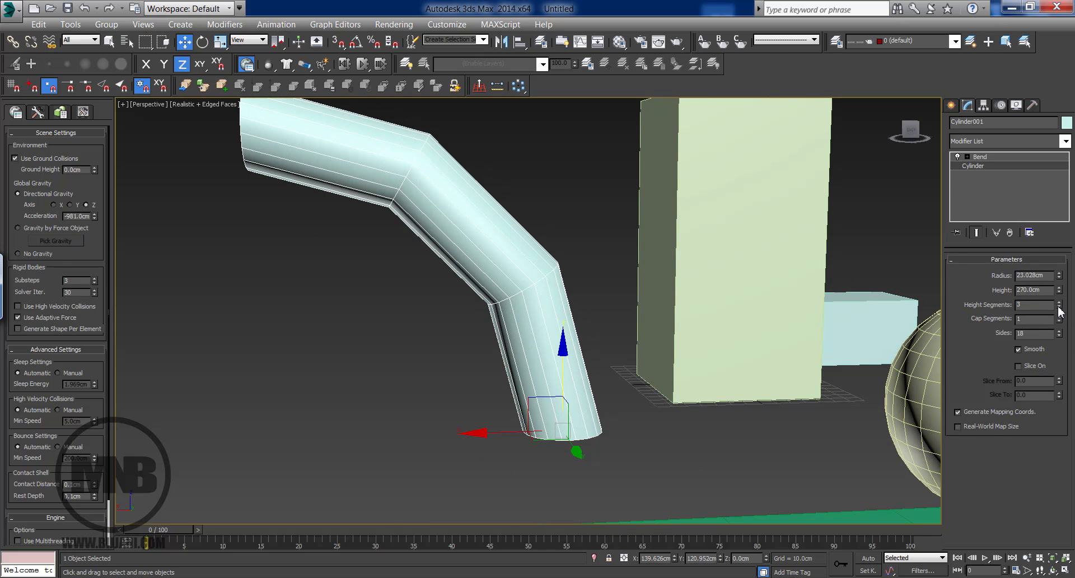
pyautogui.click(1059, 307)
pyautogui.click(1059, 307)
pyautogui.scroll(-2, 558, 386)
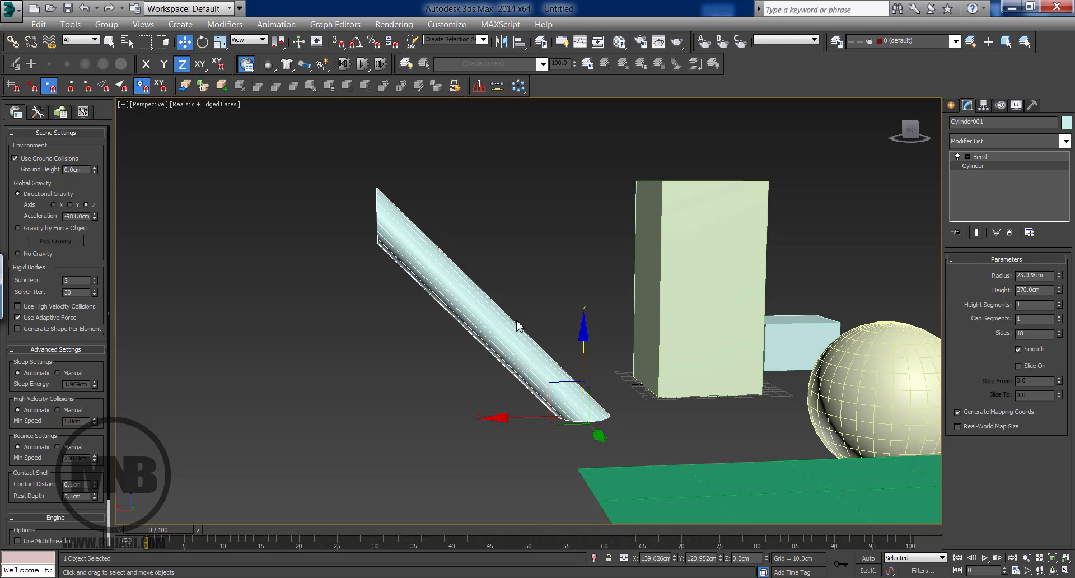
# Step: Raise the bent cylinder's height segments gradually past 12 to at least 23 for a smooth curve, and deselect it
pyautogui.click(1059, 302)
pyautogui.click(1059, 303)
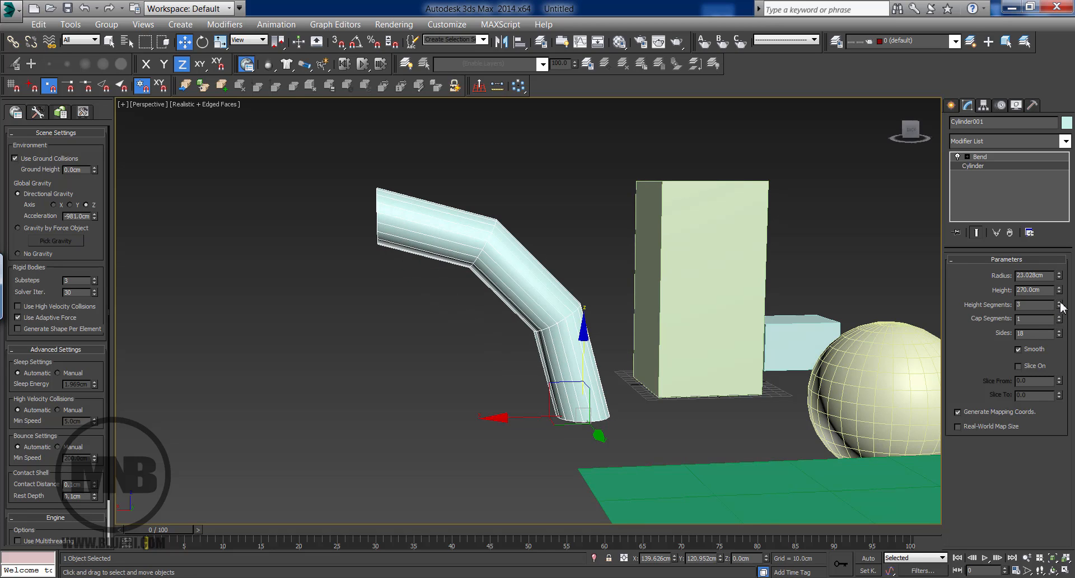
pyautogui.click(1060, 302)
pyautogui.click(1060, 302)
pyautogui.click(1060, 302)
pyautogui.click(1059, 302)
pyautogui.click(1060, 302)
pyautogui.click(1060, 302)
pyautogui.click(1060, 302)
pyautogui.click(1060, 302)
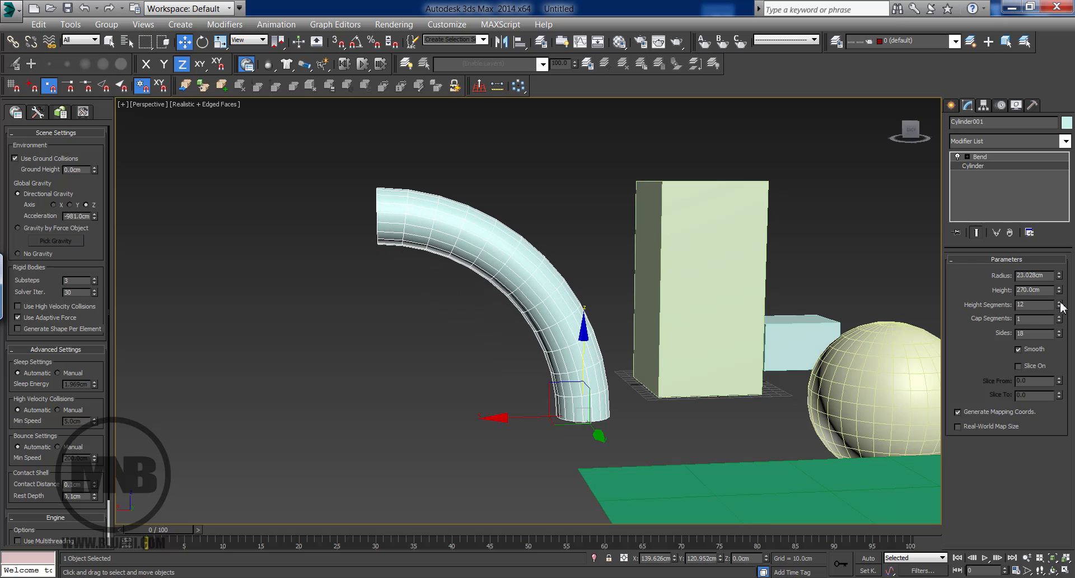
pyautogui.click(1059, 303)
pyautogui.click(1060, 303)
pyautogui.click(1059, 302)
pyautogui.click(1060, 302)
pyautogui.click(1060, 303)
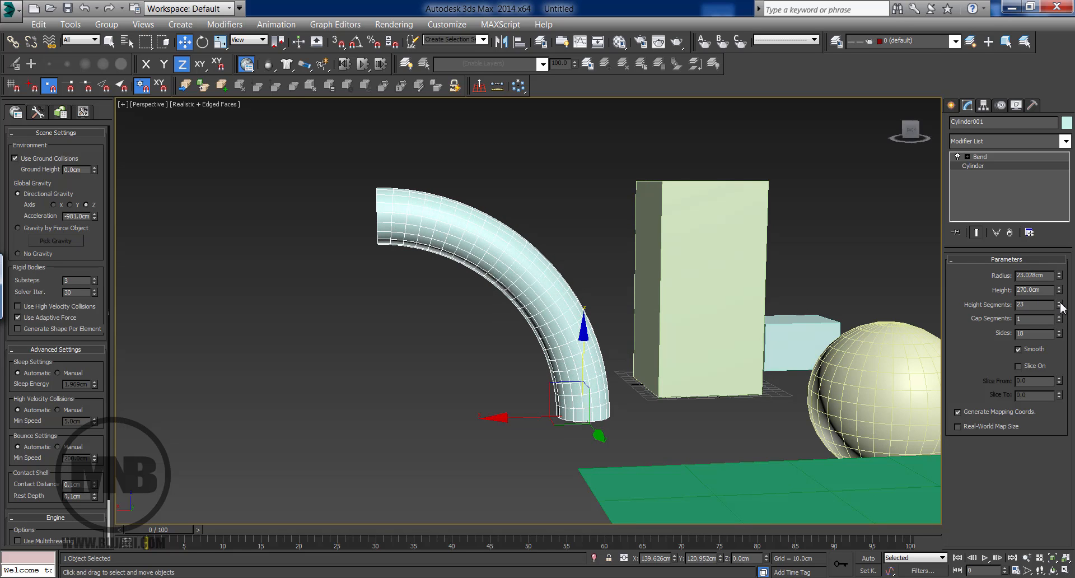
pyautogui.click(1060, 302)
pyautogui.click(1060, 302)
pyautogui.click(1060, 303)
pyautogui.keyDown('alt'); pyautogui.moveTo(677, 333); pyautogui.dragTo(487, 377, button='middle'); pyautogui.keyUp('alt')
pyautogui.click(628, 274)
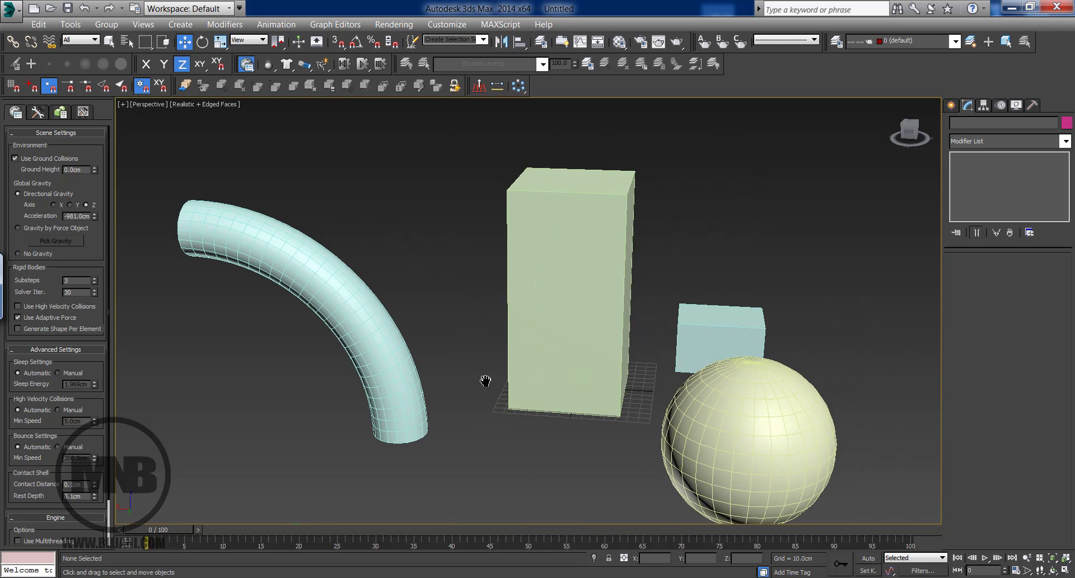
# Step: Apply a Taper modifier to the small box
pyautogui.click(595, 300)
pyautogui.moveTo(596, 300); pyautogui.dragTo(527, 388, button='middle')
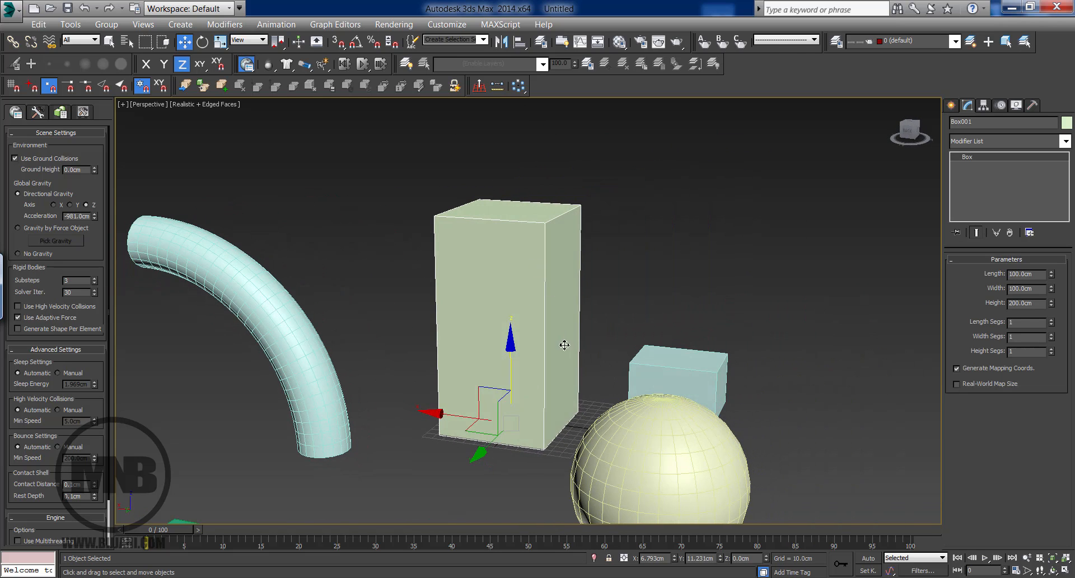
pyautogui.keyDown('alt'); pyautogui.moveTo(564, 345); pyautogui.dragTo(599, 373, button='middle'); pyautogui.keyUp('alt')
pyautogui.click(671, 369)
pyautogui.moveTo(671, 369); pyautogui.dragTo(562, 370, button='middle')
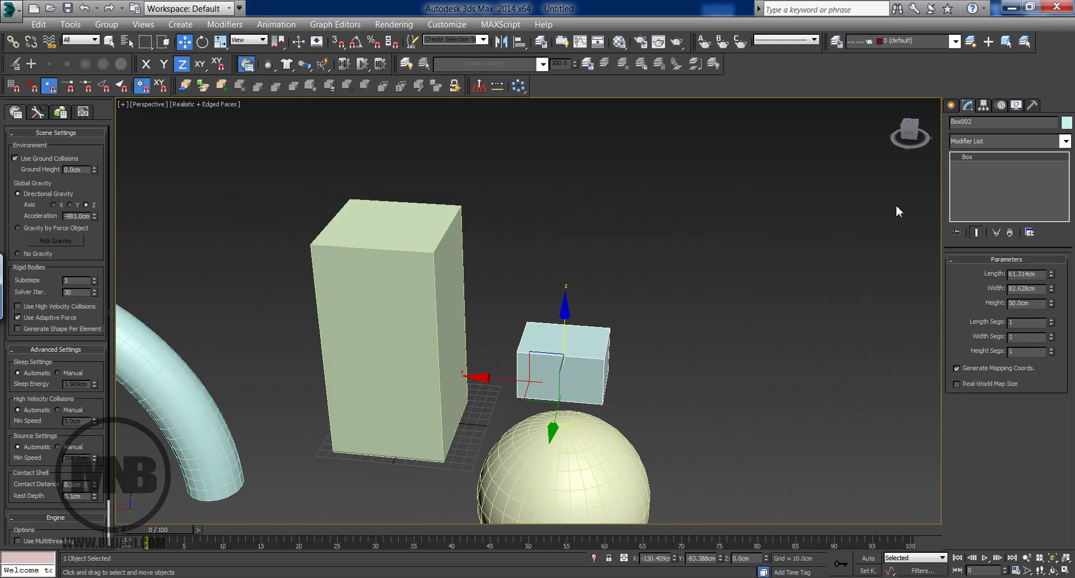
pyautogui.click(984, 149)
pyautogui.write('t')
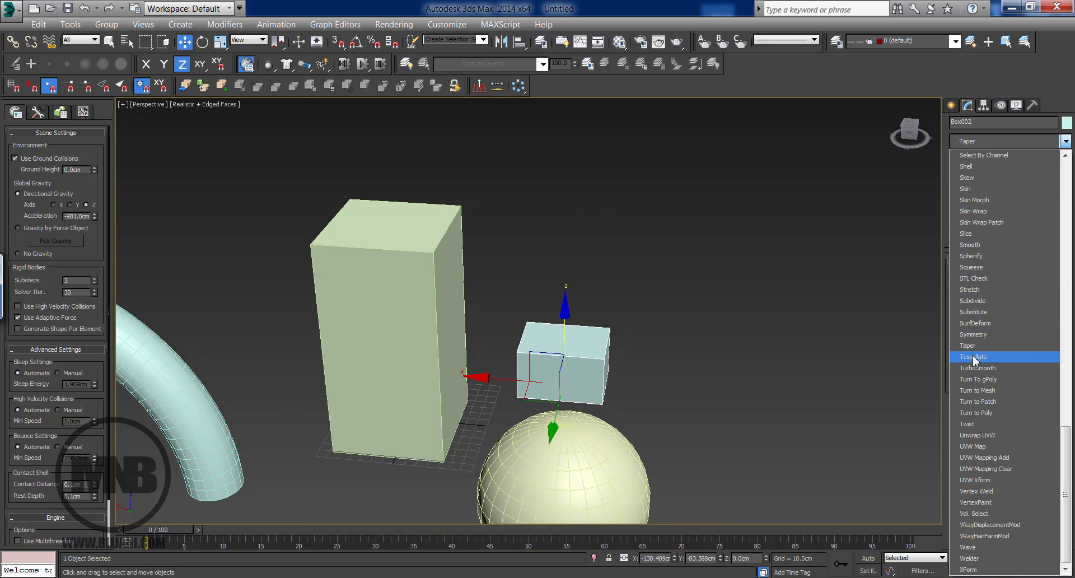
pyautogui.click(977, 346)
pyautogui.scroll(3, 636, 406)
pyautogui.keyDown('alt'); pyautogui.moveTo(629, 402); pyautogui.dragTo(699, 355, button='middle'); pyautogui.keyUp('alt')
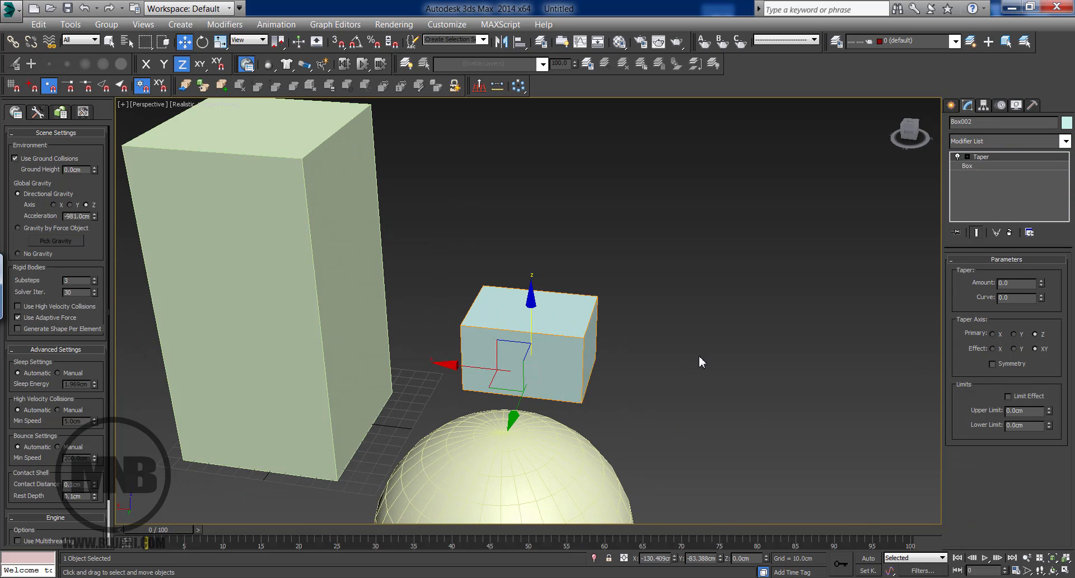
# Step: Taper the small box with an amount of about -0.66 and a curve of about 1.91
pyautogui.moveTo(1042, 286); pyautogui.dragTo(1028, 331)
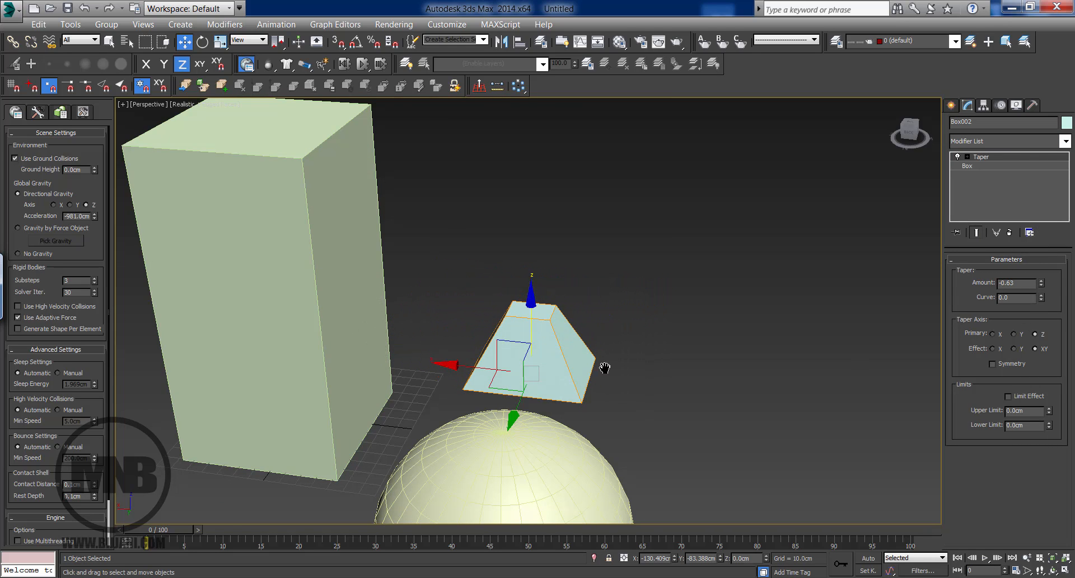
pyautogui.scroll(4, 610, 367)
pyautogui.scroll(3, 558, 367)
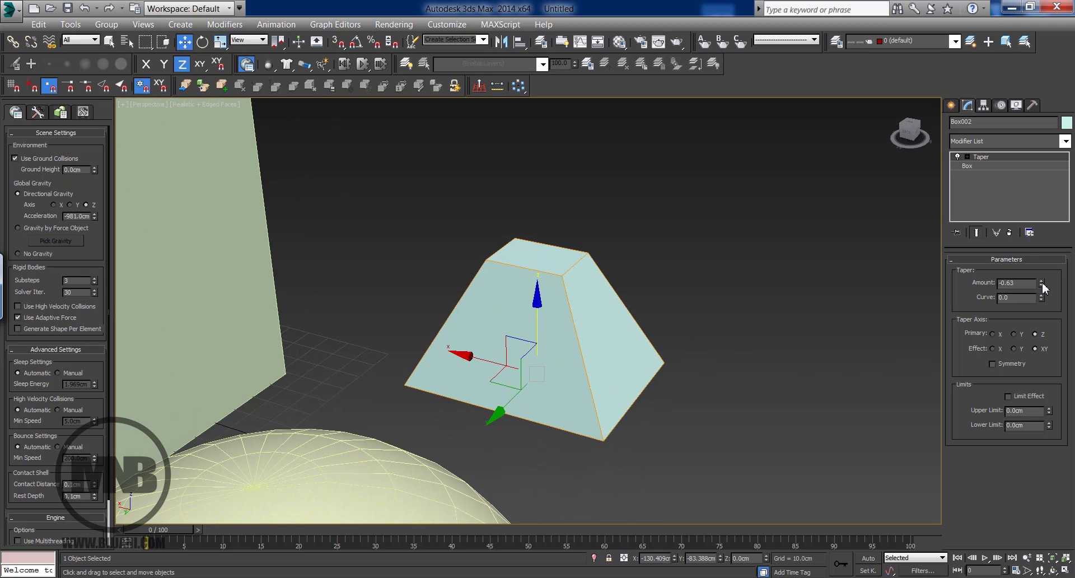
pyautogui.moveTo(1041, 283); pyautogui.dragTo(977, 249)
pyautogui.moveTo(595, 356); pyautogui.dragTo(471, 339, button='middle')
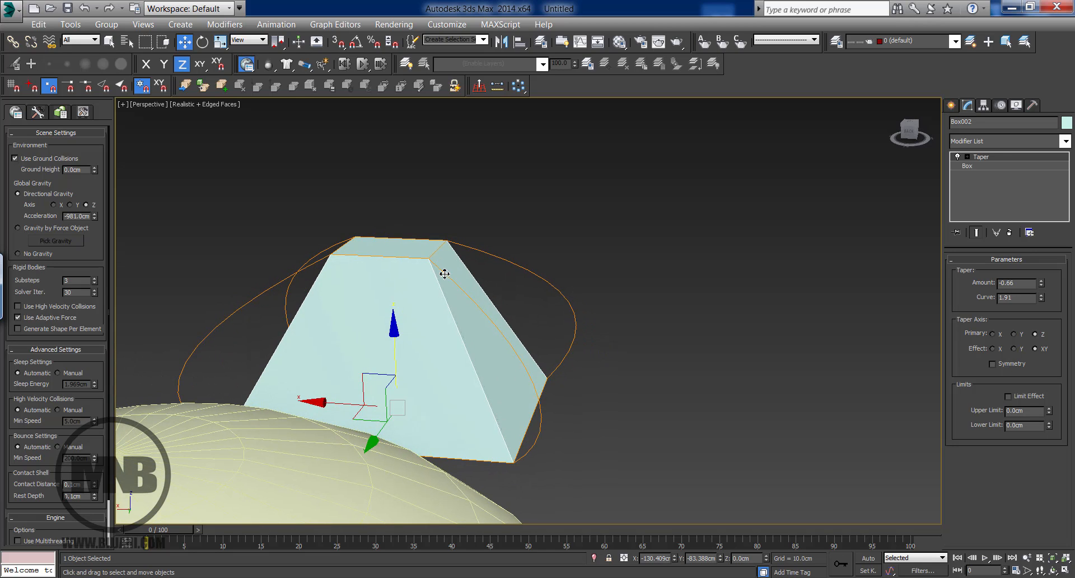
# Step: Set the height segments of the small tapered box to 21 at its base Box level
pyautogui.click(965, 168)
pyautogui.keyDown('alt'); pyautogui.moveTo(874, 235); pyautogui.dragTo(714, 317, button='middle'); pyautogui.keyUp('alt')
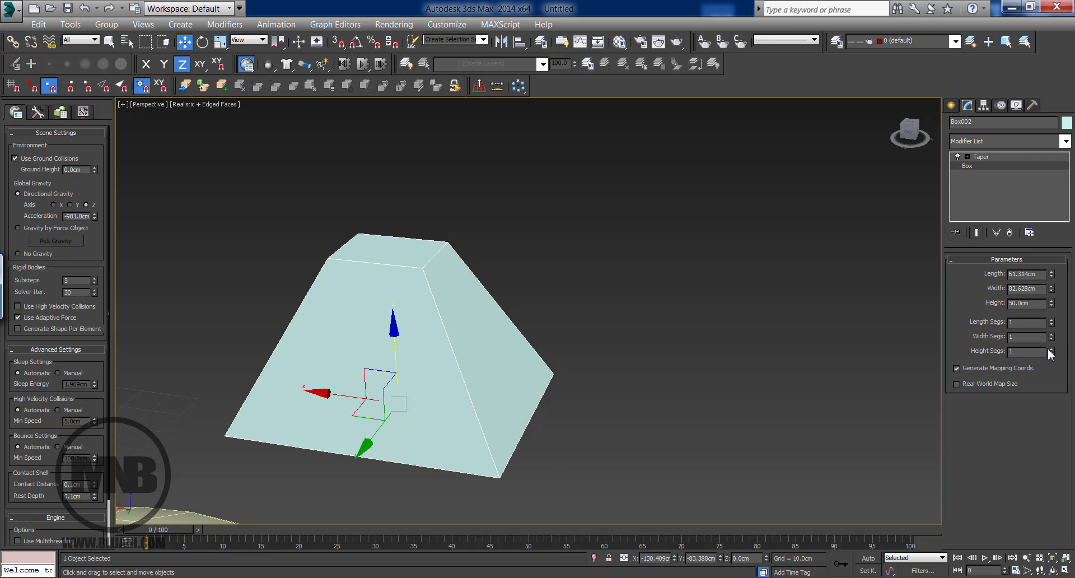
pyautogui.moveTo(1050, 353); pyautogui.dragTo(1055, 270)
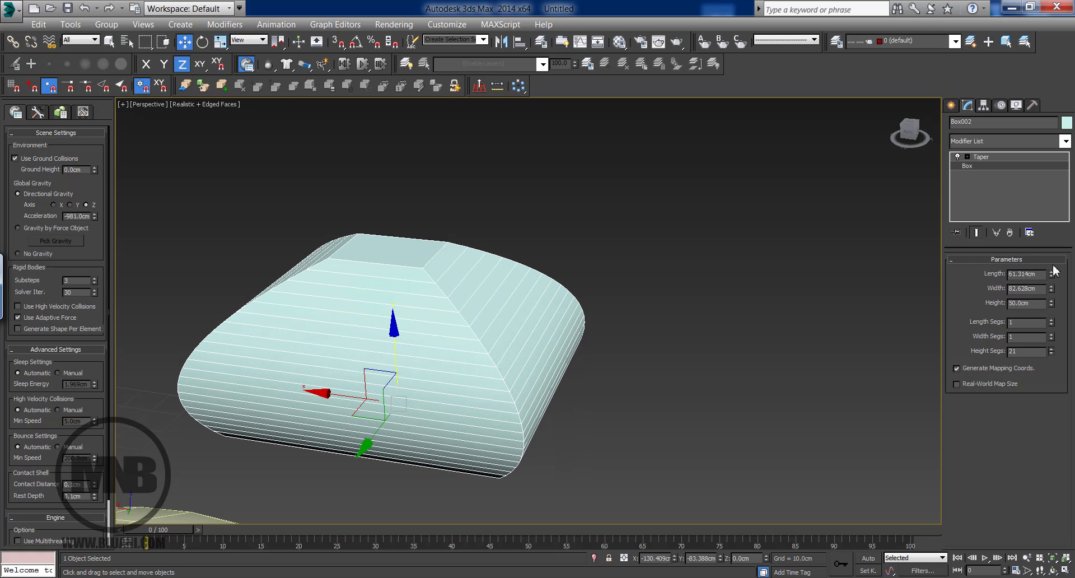
# Step: Change the Taper curve of the small box to about -1.78 so its sides curve inward
pyautogui.click(984, 159)
pyautogui.keyDown('alt'); pyautogui.moveTo(632, 403); pyautogui.dragTo(697, 370, button='middle'); pyautogui.keyUp('alt')
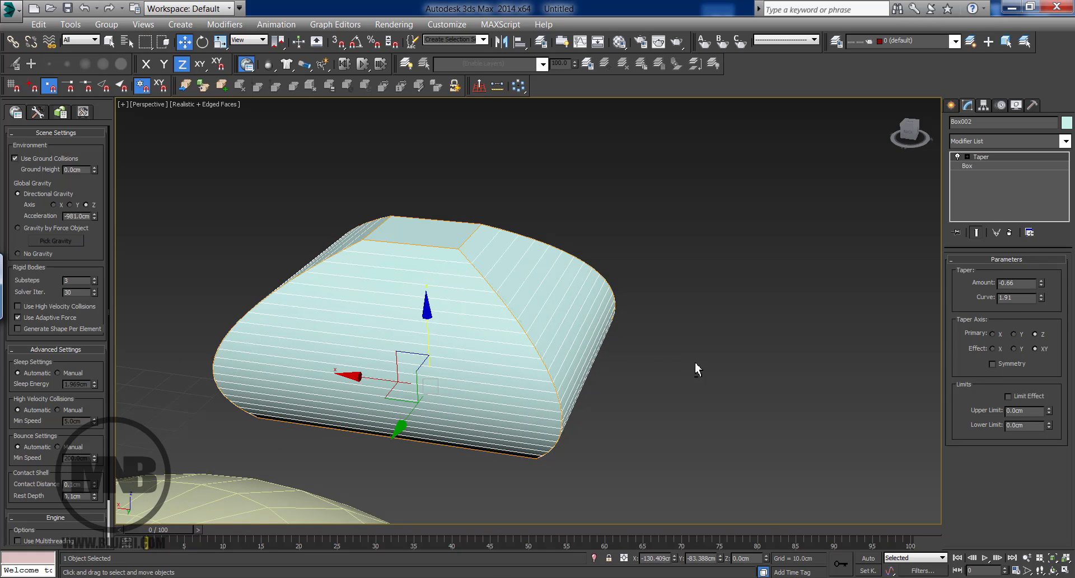
pyautogui.moveTo(1041, 298); pyautogui.dragTo(998, 504)
pyautogui.moveTo(549, 347); pyautogui.dragTo(593, 188, button='middle')
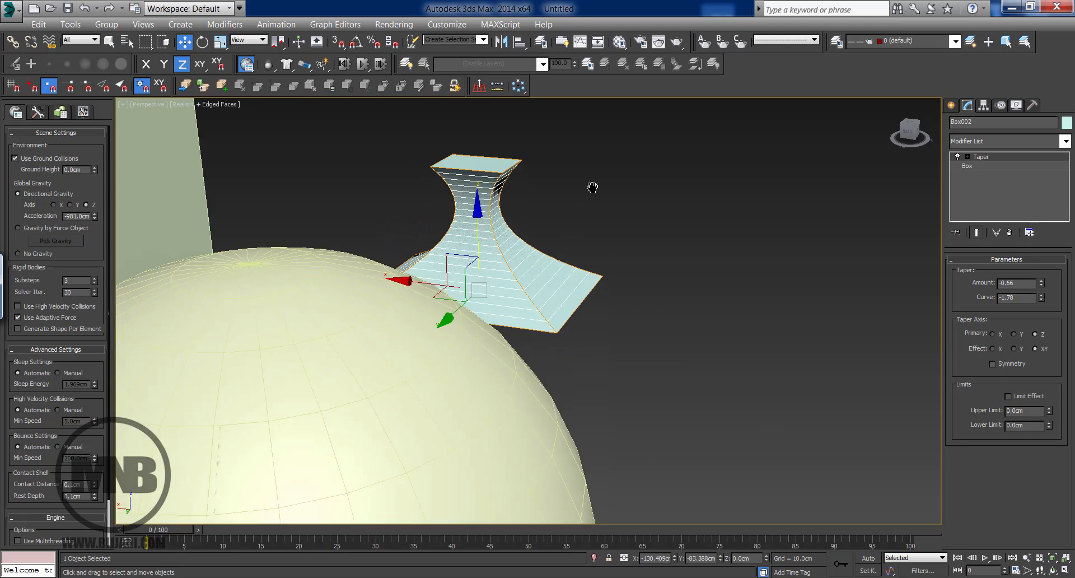
# Step: Apply a Twist modifier to the tall box and twist it about 171.5 degrees around the Z axis
pyautogui.scroll(-5, 592, 187)
pyautogui.moveTo(536, 285); pyautogui.dragTo(621, 417, button='middle')
pyautogui.click(411, 230)
pyautogui.moveTo(504, 249); pyautogui.dragTo(577, 388, button='middle')
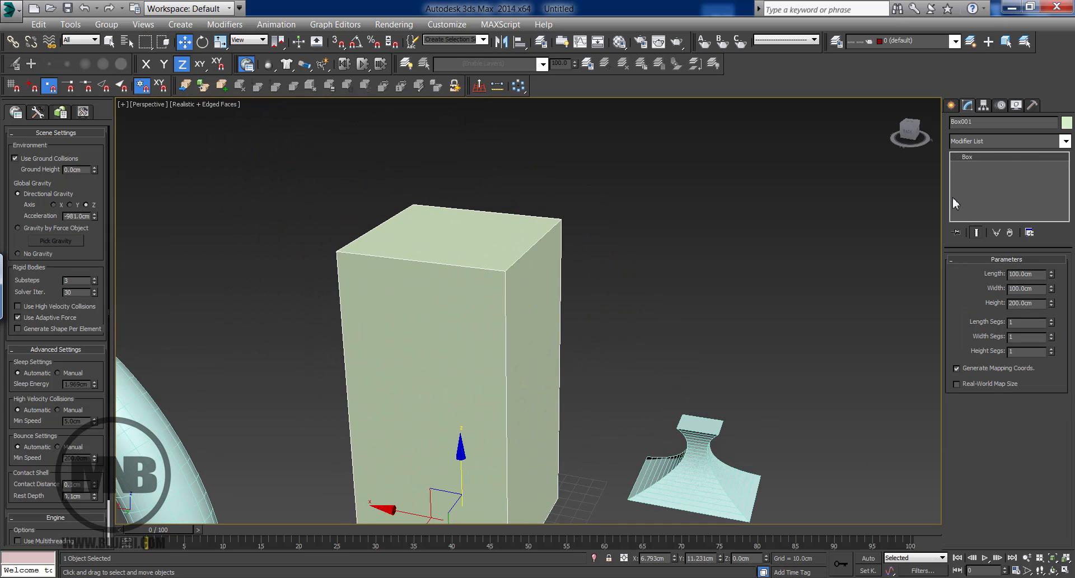
pyautogui.click(1007, 143)
pyautogui.press('t')
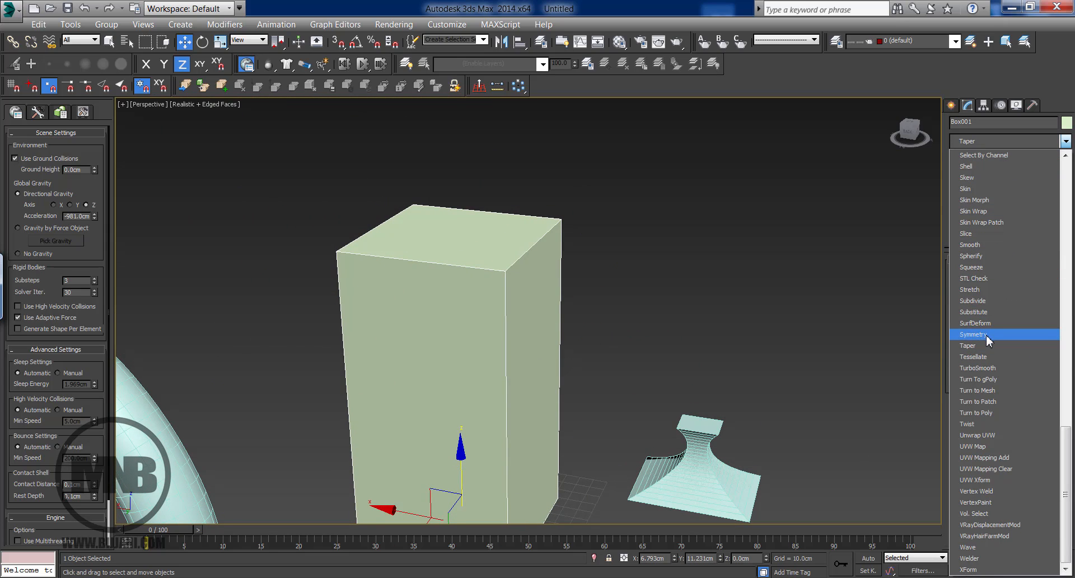
pyautogui.click(968, 424)
pyautogui.moveTo(658, 322); pyautogui.dragTo(650, 267, button='middle')
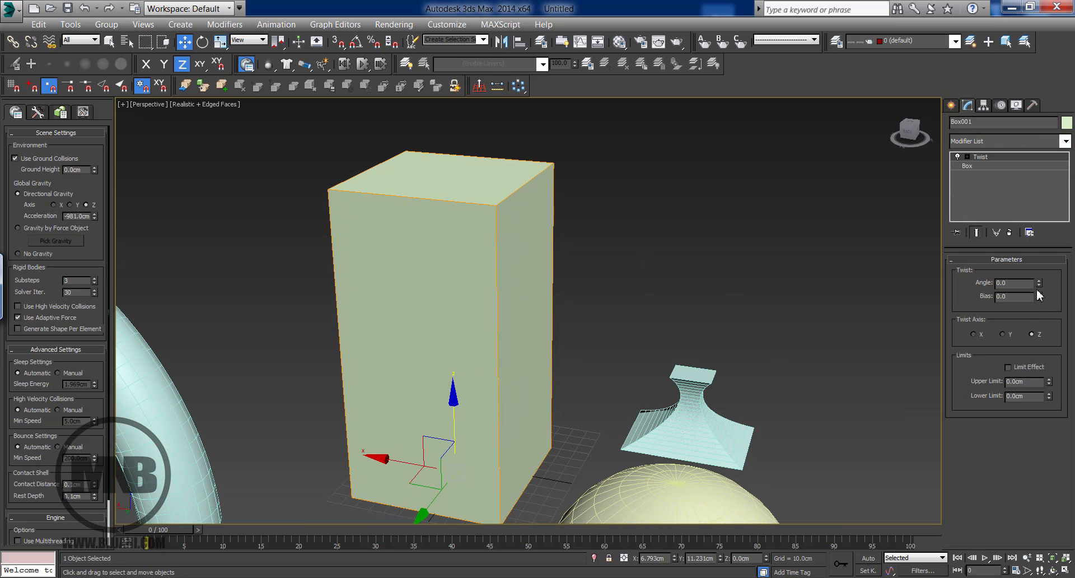
pyautogui.moveTo(1039, 284); pyautogui.dragTo(1021, 96)
pyautogui.keyDown('alt'); pyautogui.moveTo(786, 253); pyautogui.dragTo(540, 261, button='middle'); pyautogui.keyUp('alt')
# Step: Greatly increase the tall box's height segments for a smooth spiral and return to its Twist level
pyautogui.click(968, 166)
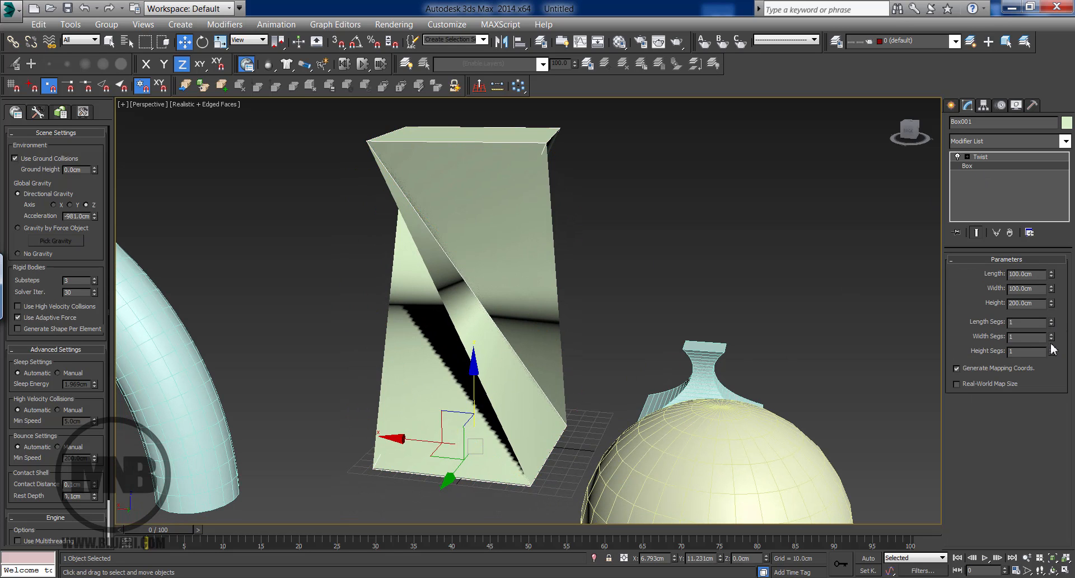
pyautogui.moveTo(1052, 358); pyautogui.dragTo(1020, 127)
pyautogui.click(985, 157)
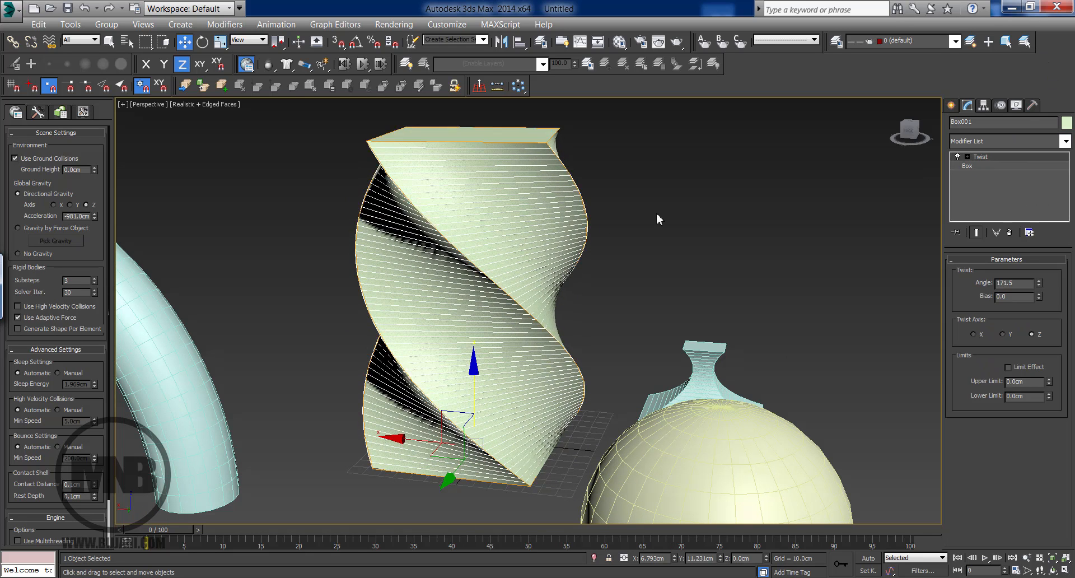
pyautogui.keyDown('alt'); pyautogui.moveTo(656, 215); pyautogui.dragTo(522, 229, button='middle'); pyautogui.keyUp('alt')
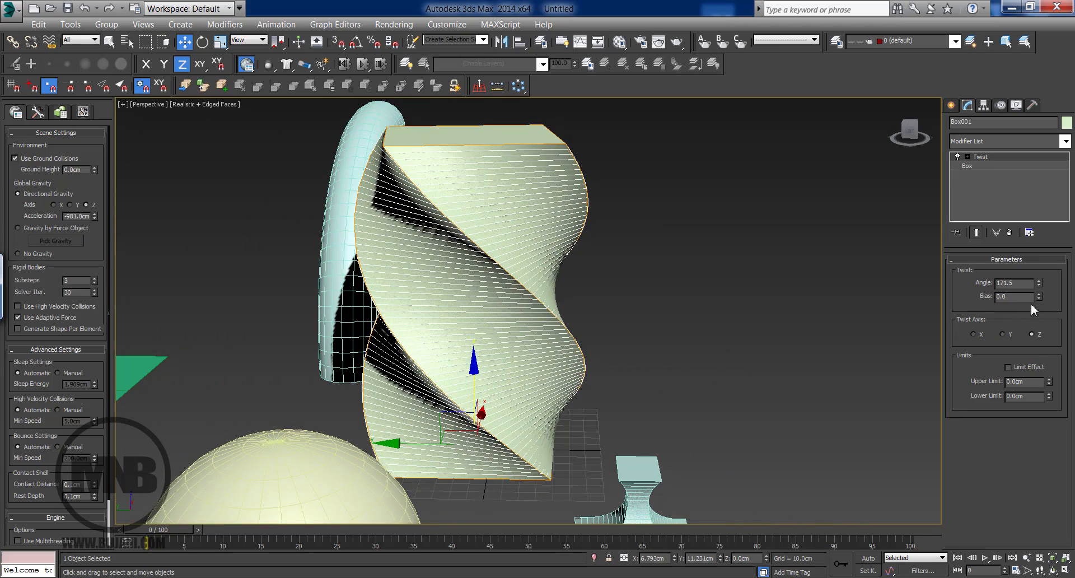
# Step: Increase the tall box's Twist angle to about 201.5 and deselect it
pyautogui.moveTo(1040, 287); pyautogui.dragTo(931, 312)
pyautogui.scroll(-3, 737, 358)
pyautogui.moveTo(730, 395); pyautogui.dragTo(737, 297, button='middle')
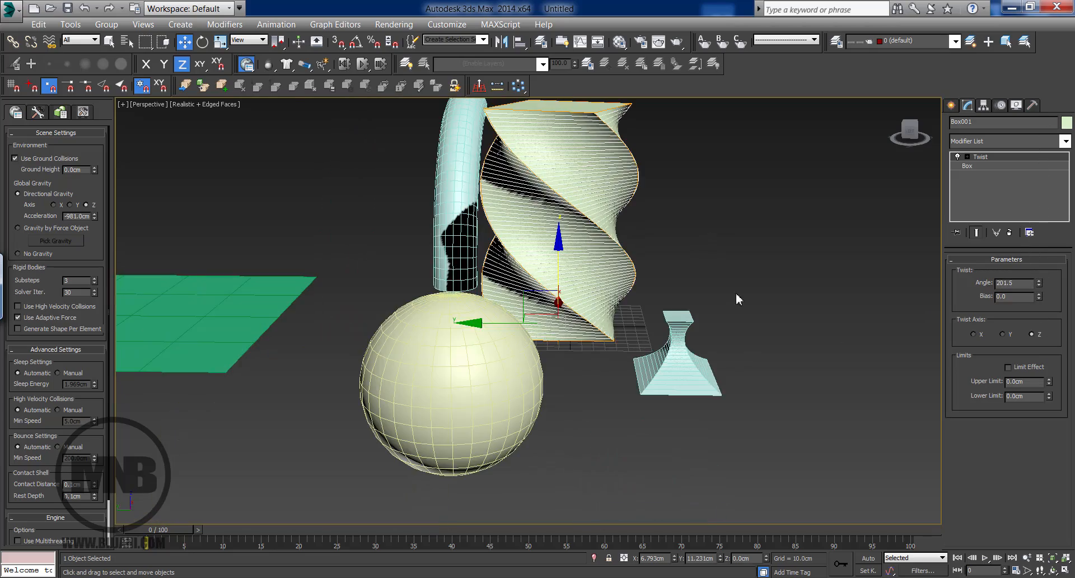
pyautogui.click(762, 316)
# Step: Select the sphere and set its segments to 50
pyautogui.keyDown('alt'); pyautogui.moveTo(537, 322); pyautogui.dragTo(679, 261, button='middle'); pyautogui.keyUp('alt')
pyautogui.press('z')
pyautogui.scroll(3, 679, 281)
pyautogui.click(683, 248)
pyautogui.scroll(-2, 695, 292)
pyautogui.keyDown('alt'); pyautogui.moveTo(646, 346); pyautogui.dragTo(647, 319, button='middle'); pyautogui.keyUp('alt')
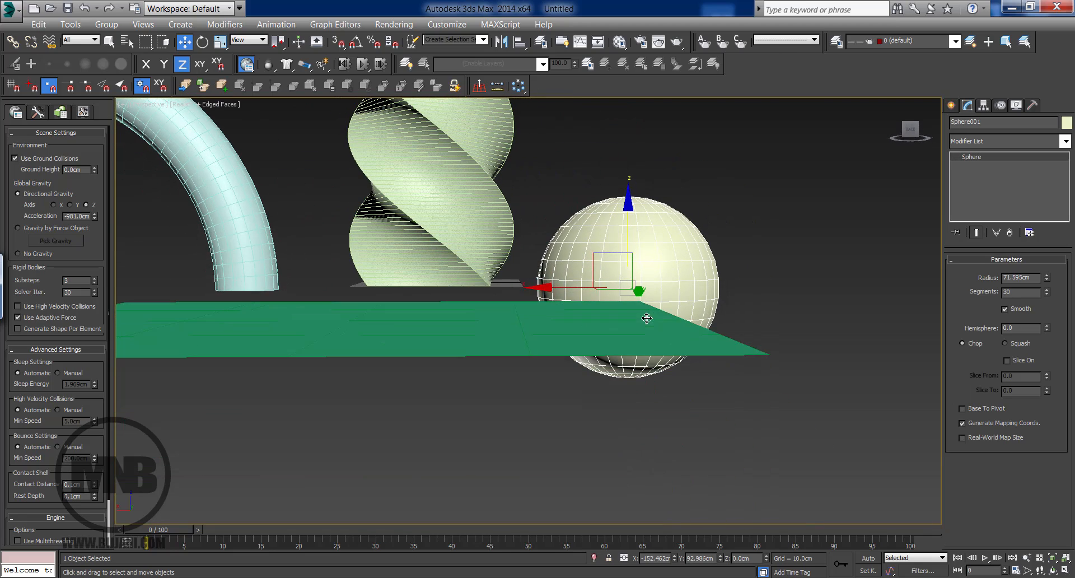
pyautogui.keyDown('alt'); pyautogui.moveTo(711, 340); pyautogui.dragTo(714, 353, button='middle'); pyautogui.keyUp('alt')
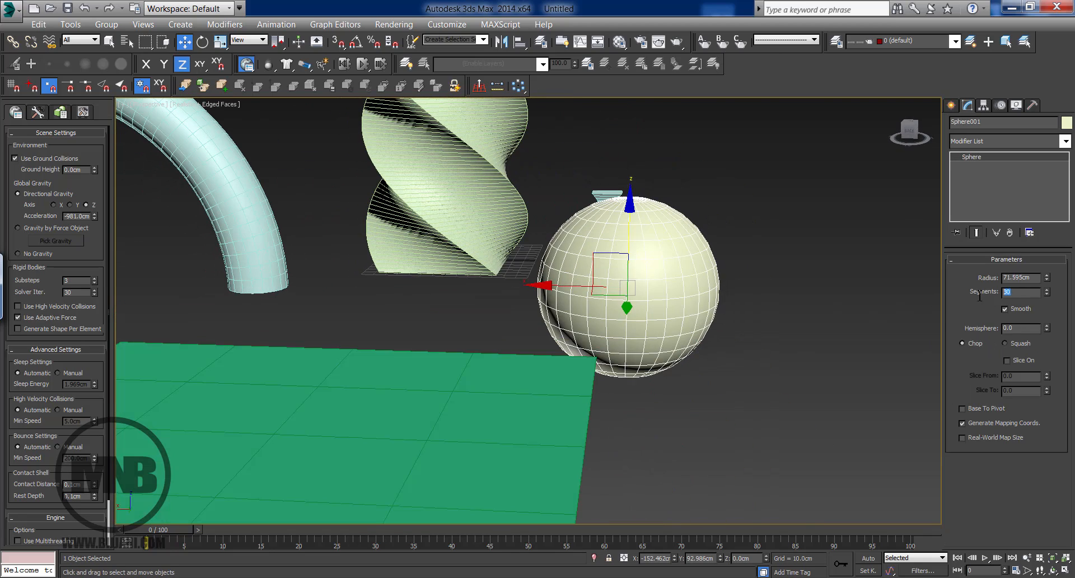
pyautogui.write('50')
pyautogui.press('Return')
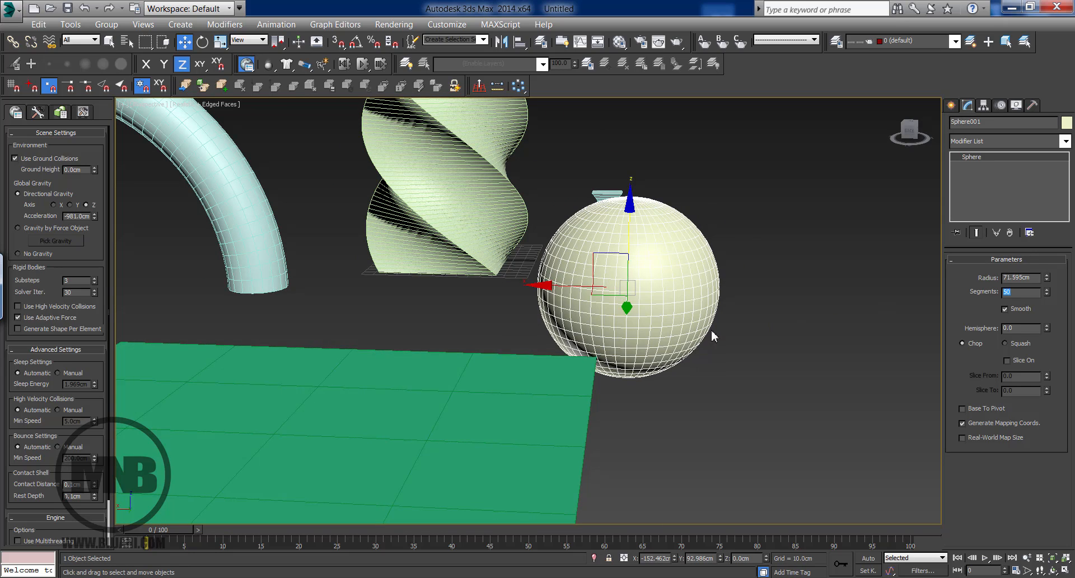
# Step: Apply an FFD 3x3x3 modifier to the sphere
pyautogui.scroll(3, 712, 331)
pyautogui.click(996, 141)
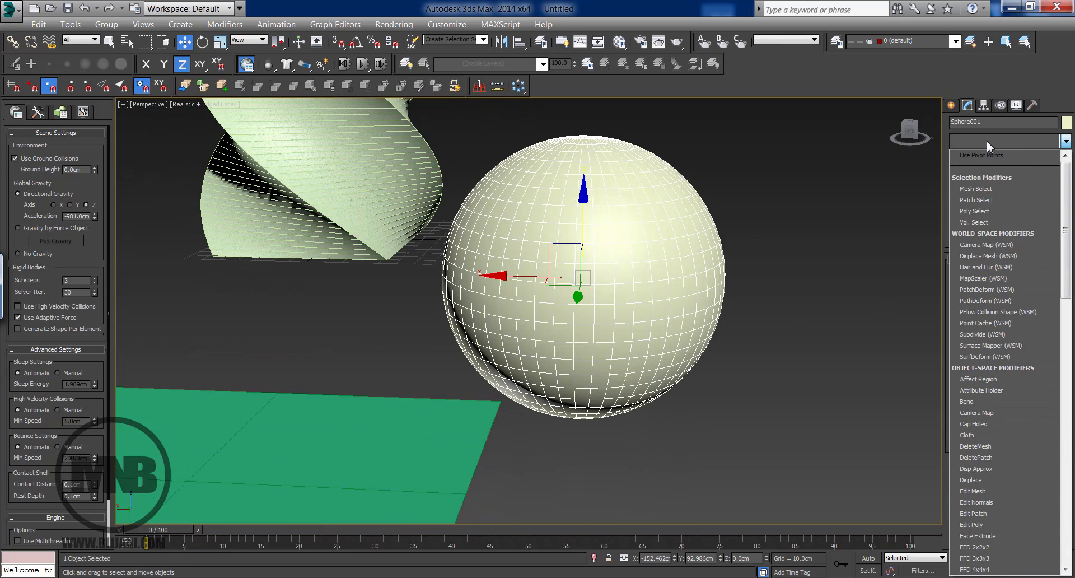
pyautogui.press('f')
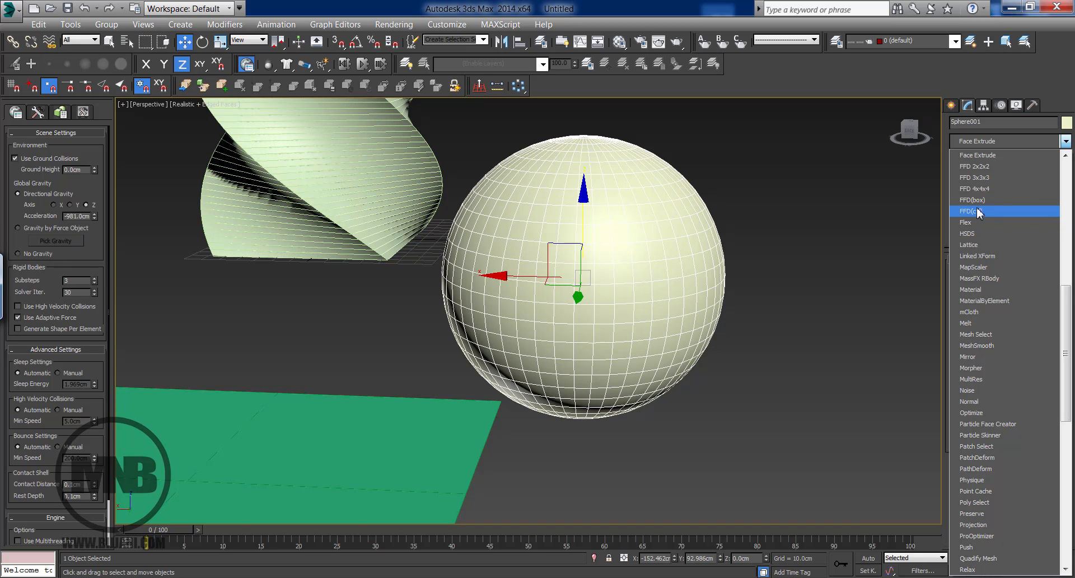
pyautogui.click(977, 178)
pyautogui.scroll(-3, 758, 317)
pyautogui.scroll(5, 736, 342)
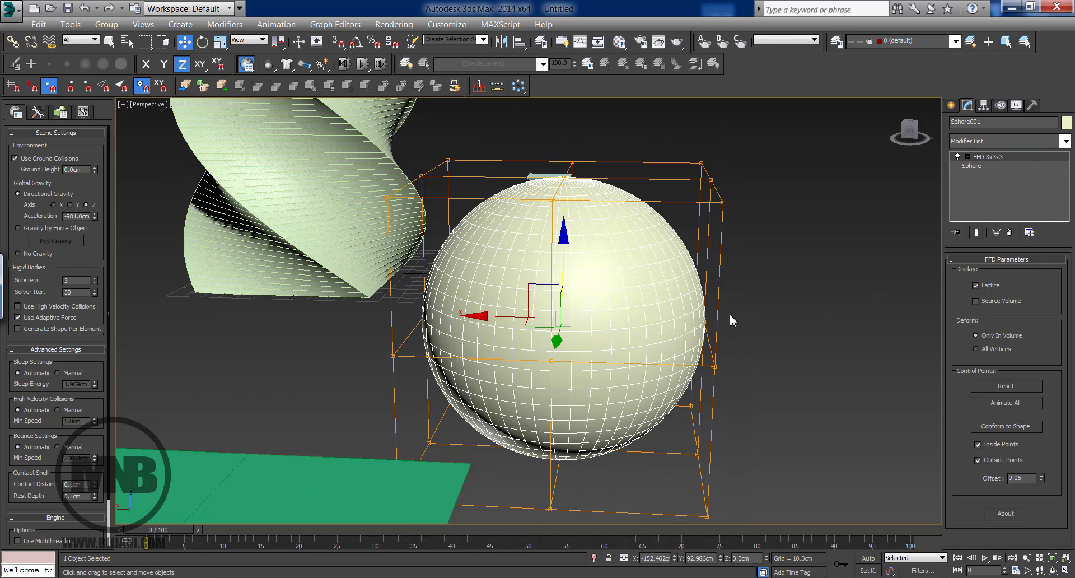
pyautogui.scroll(3, 732, 303)
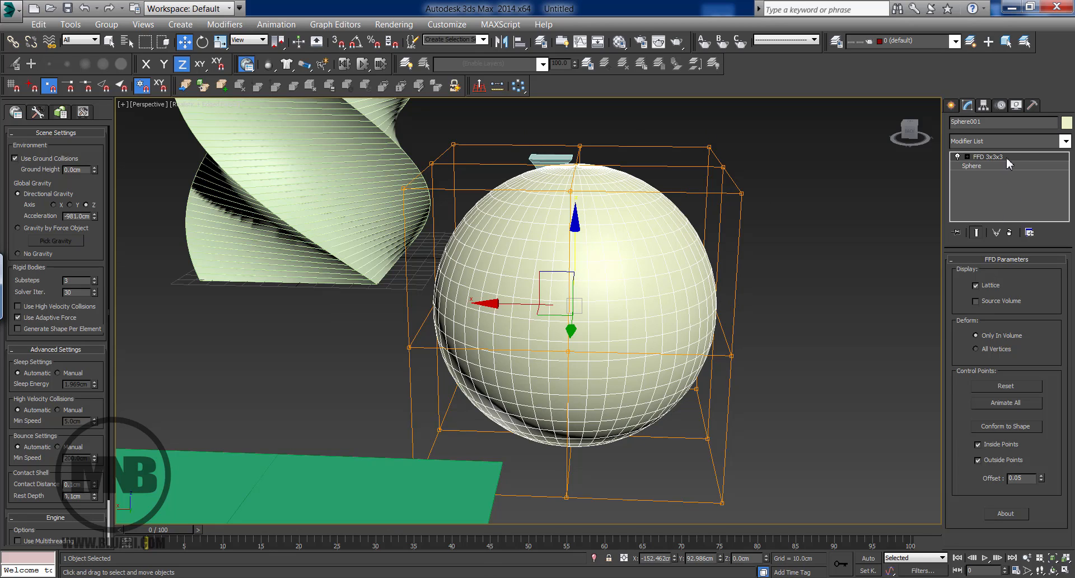
# Step: Enter the FFD's Control Points level and try moving a corner point and a mid-height side point, cancelling each move
pyautogui.click(967, 157)
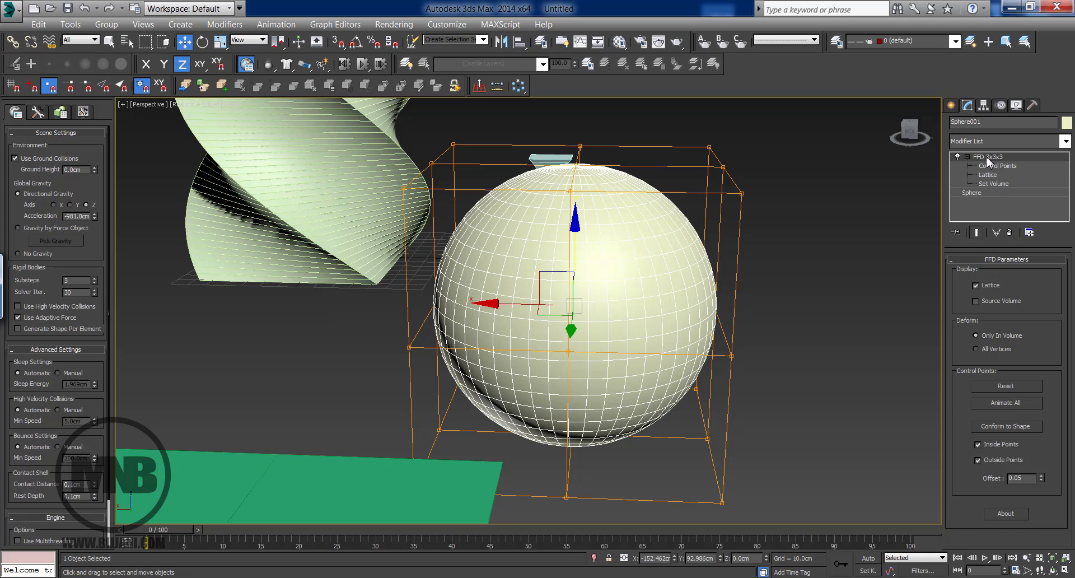
pyautogui.click(988, 165)
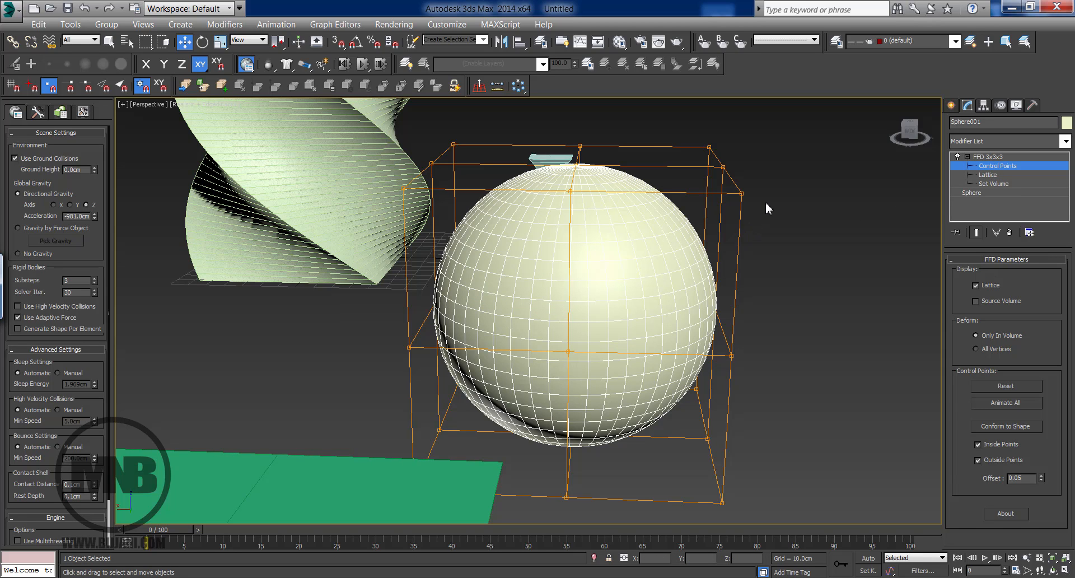
pyautogui.moveTo(727, 218); pyautogui.dragTo(726, 215)
pyautogui.moveTo(725, 177); pyautogui.dragTo(451, 319)
pyautogui.rightClick(451, 319)
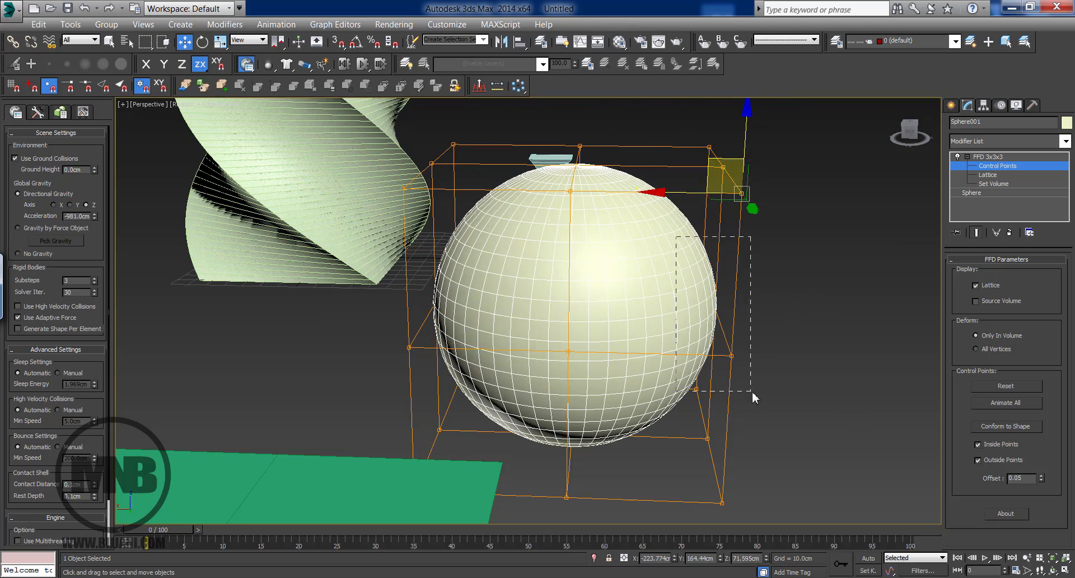
pyautogui.moveTo(752, 393); pyautogui.dragTo(751, 391)
pyautogui.moveTo(652, 329); pyautogui.dragTo(704, 315)
pyautogui.rightClick(703, 315)
pyautogui.keyDown('alt'); pyautogui.moveTo(703, 315); pyautogui.dragTo(684, 295, button='middle'); pyautogui.keyUp('alt')
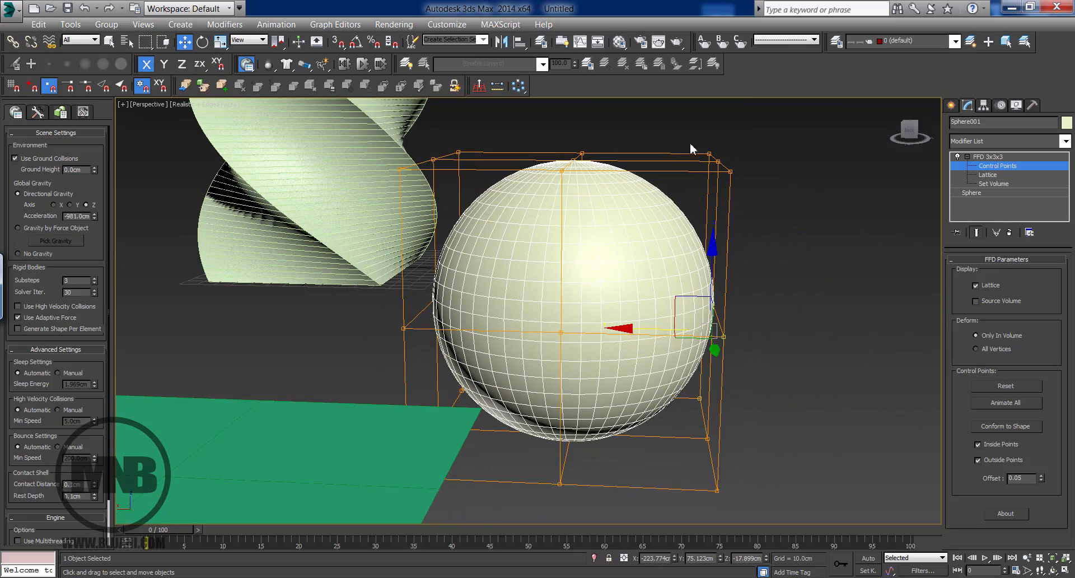
# Step: Move the upper control points on one side of the lattice down across the sphere to dent it into a hollow shell, then deselect them
pyautogui.moveTo(793, 211); pyautogui.dragTo(791, 207)
pyautogui.scroll(-3, 742, 207)
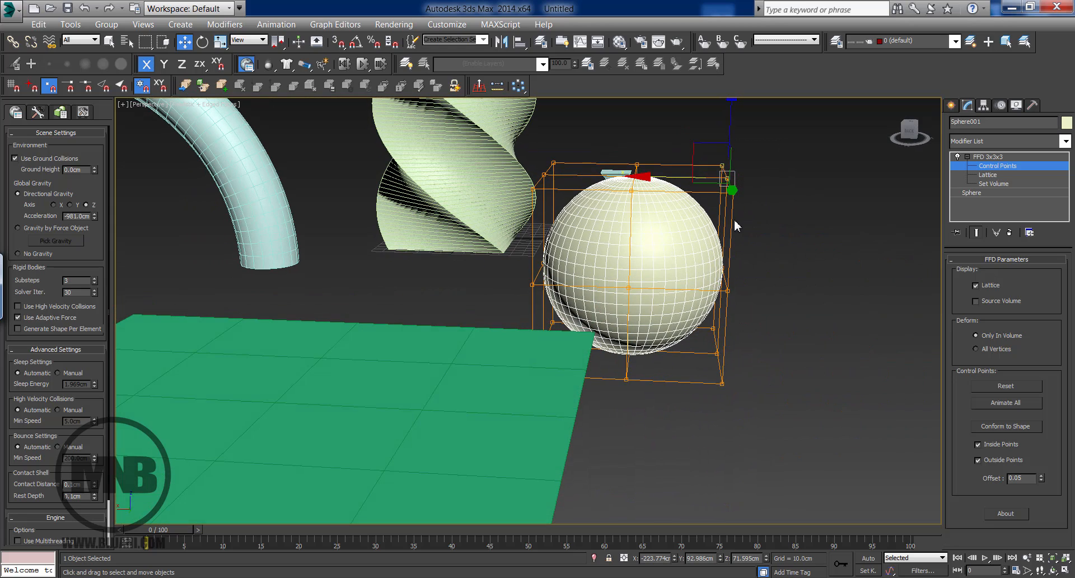
pyautogui.keyDown('alt'); pyautogui.moveTo(737, 186); pyautogui.dragTo(710, 158, button='middle'); pyautogui.keyUp('alt')
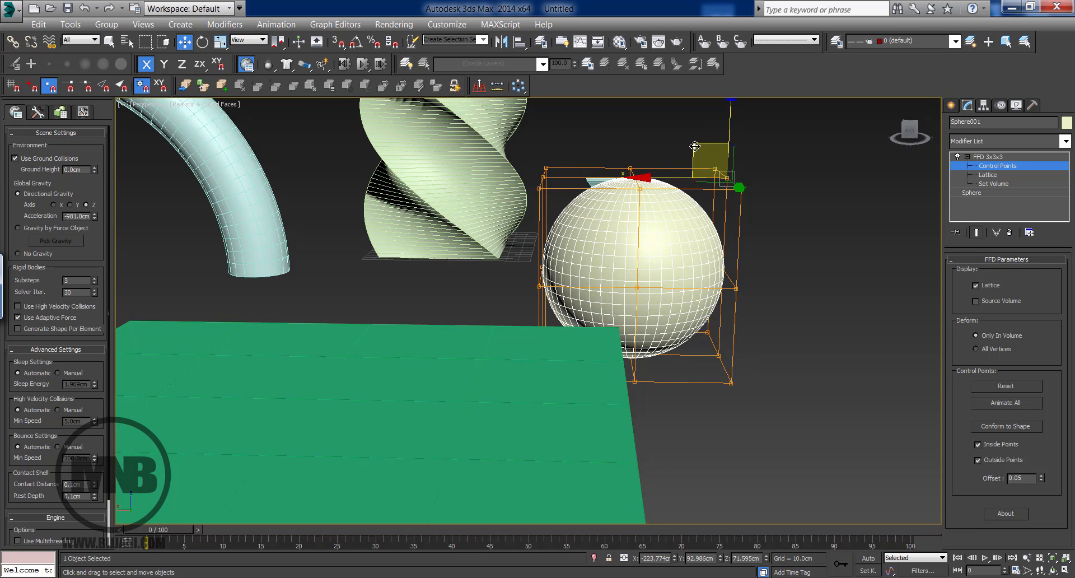
pyautogui.moveTo(695, 146); pyautogui.dragTo(468, 372)
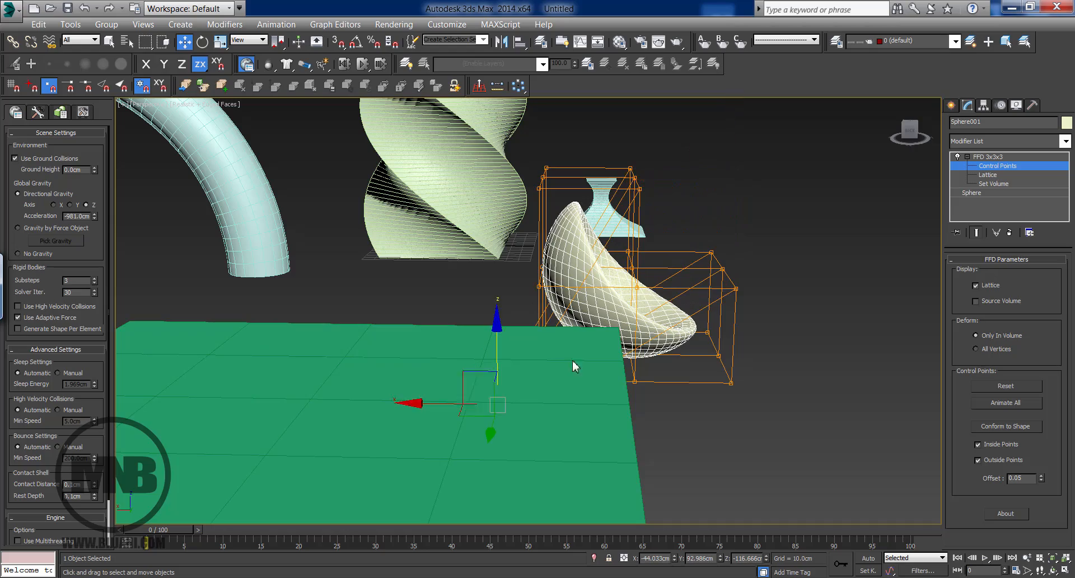
pyautogui.keyDown('alt'); pyautogui.moveTo(725, 345); pyautogui.dragTo(645, 360, button='middle'); pyautogui.keyUp('alt')
pyautogui.click(755, 371)
# Step: Leave the FFD's control point editing and deselect the deformed sphere
pyautogui.keyDown('alt'); pyautogui.moveTo(725, 372); pyautogui.dragTo(784, 282, button='middle'); pyautogui.keyUp('alt')
pyautogui.scroll(-5, 770, 280)
pyautogui.moveTo(734, 258); pyautogui.dragTo(649, 287, button='middle')
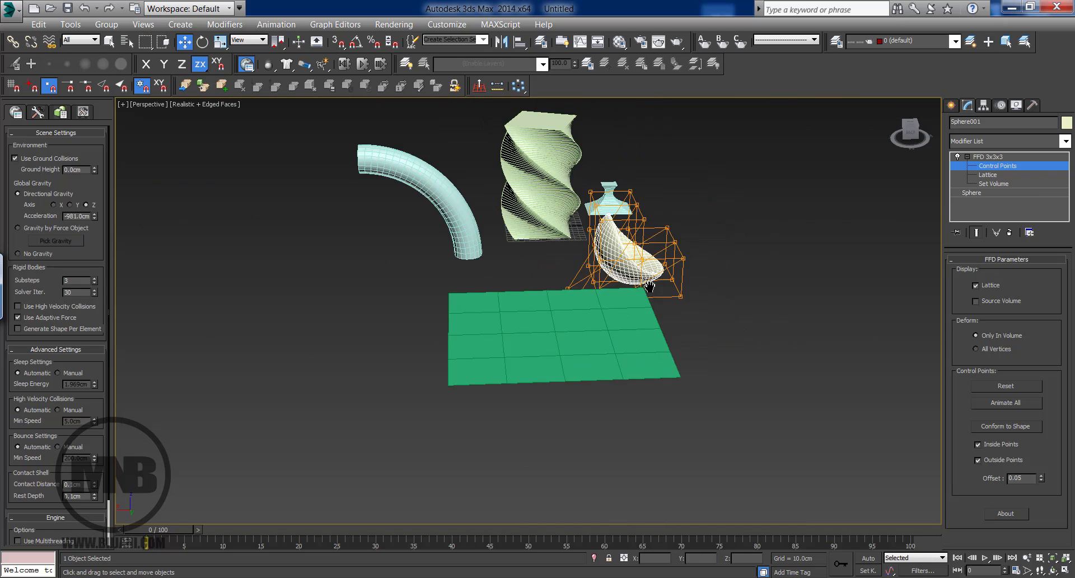
pyautogui.scroll(4, 644, 269)
pyautogui.scroll(4, 628, 253)
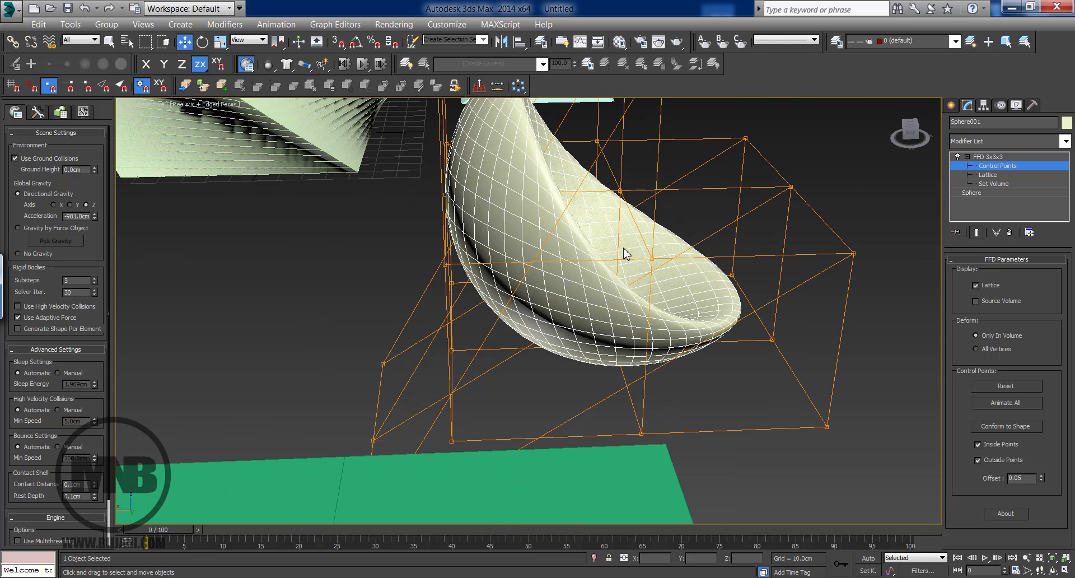
pyautogui.click(988, 158)
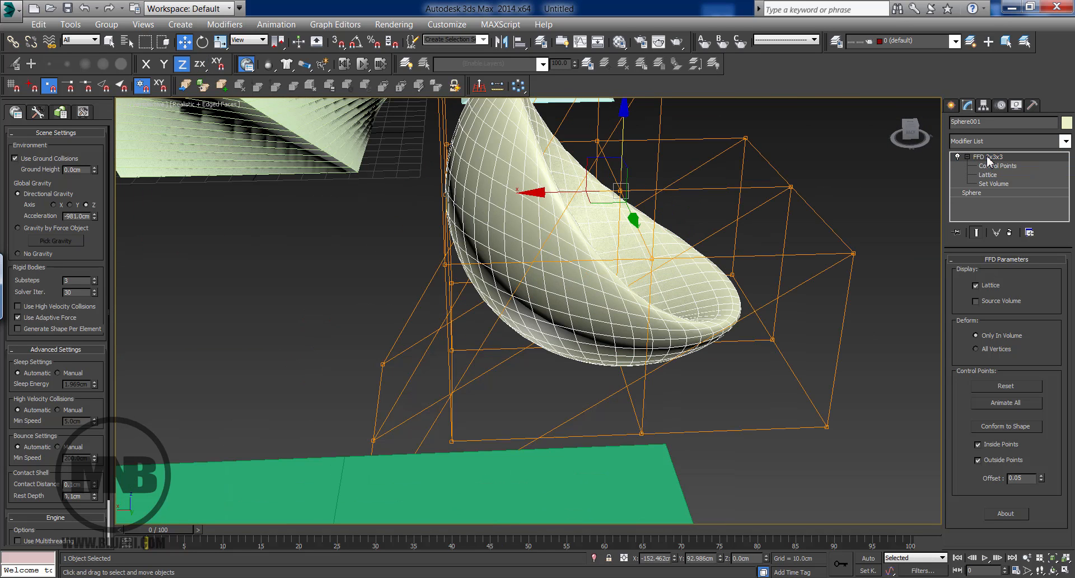
pyautogui.click(870, 170)
# Step: Select the green plane and set both its length and width segments to 20
pyautogui.scroll(-6, 819, 252)
pyautogui.click(670, 333)
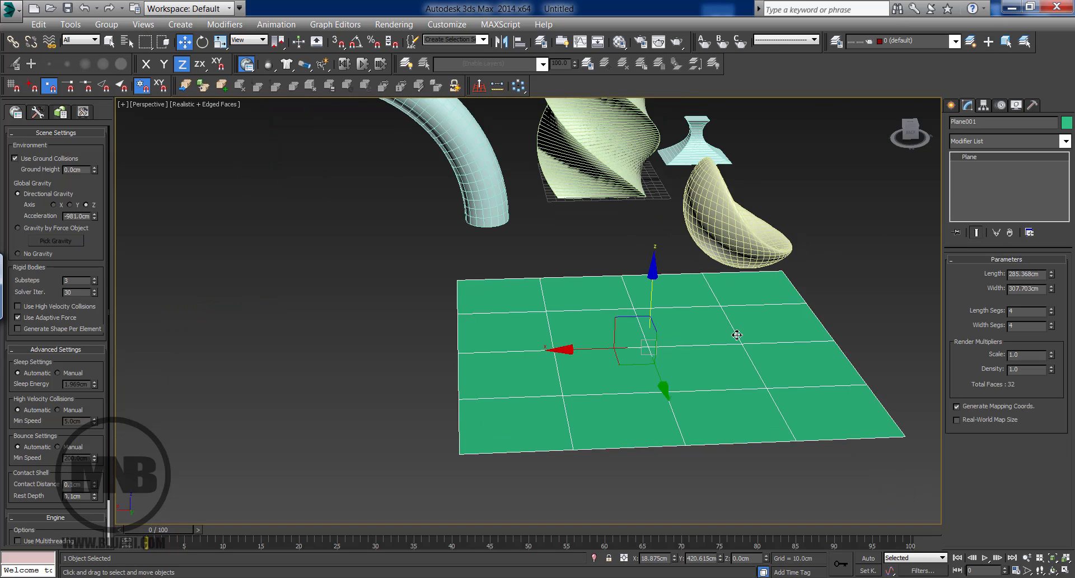
pyautogui.press('z')
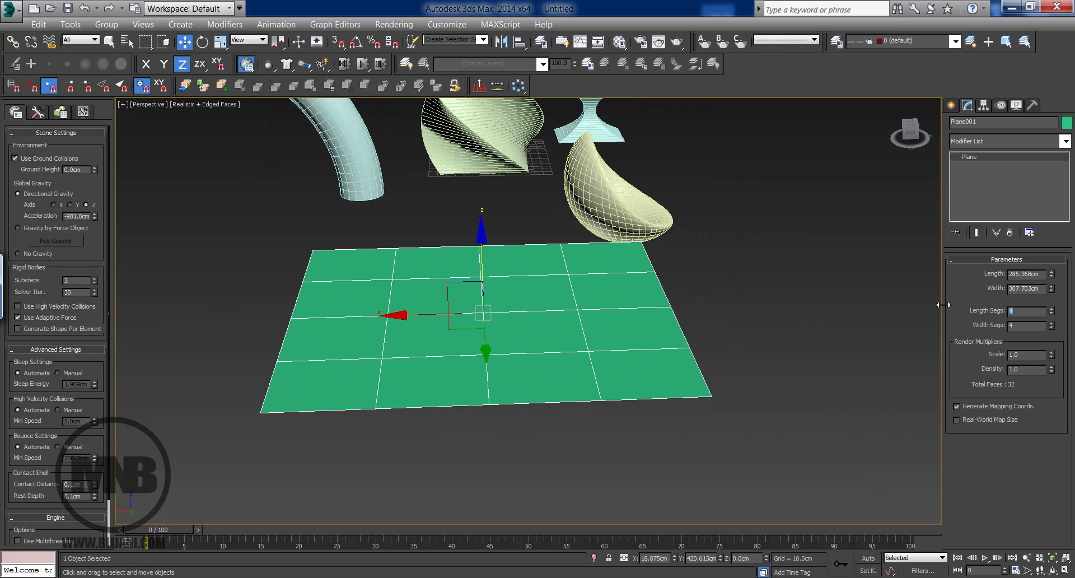
pyautogui.press('Tab')
pyautogui.write('20')
pyautogui.press('Return')
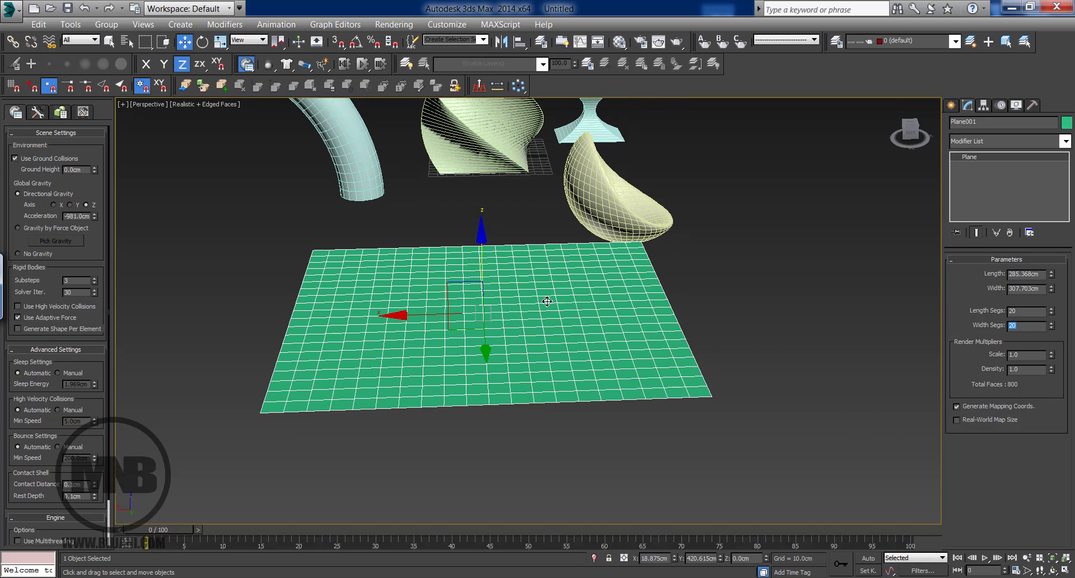
# Step: Apply a Noise modifier to the green plane
pyautogui.scroll(3, 547, 301)
pyautogui.click(992, 143)
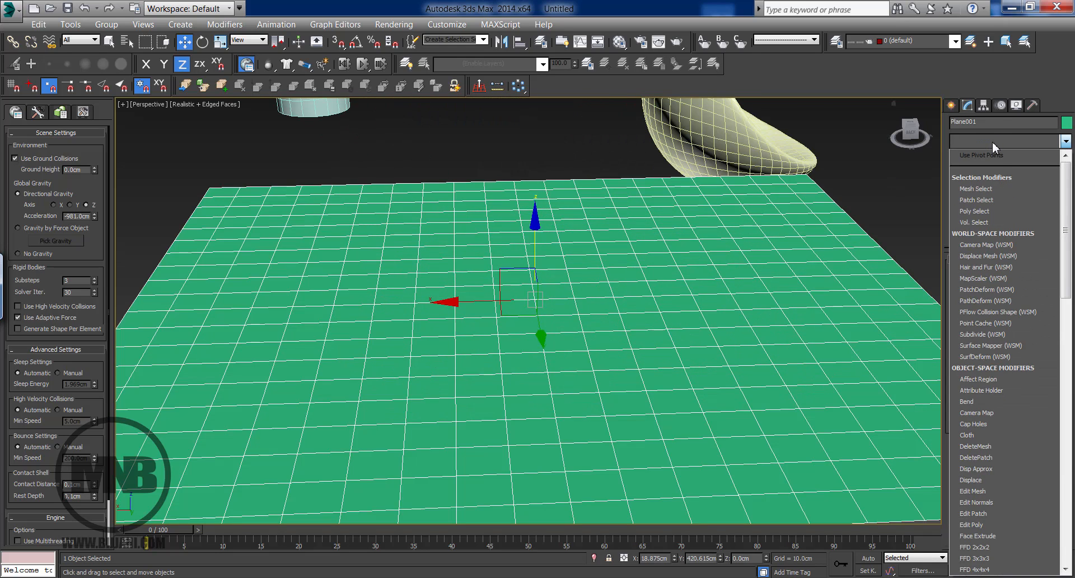
pyautogui.press('n')
pyautogui.click(982, 157)
pyautogui.moveTo(732, 273); pyautogui.dragTo(720, 259, button='middle')
pyautogui.scroll(-3, 722, 264)
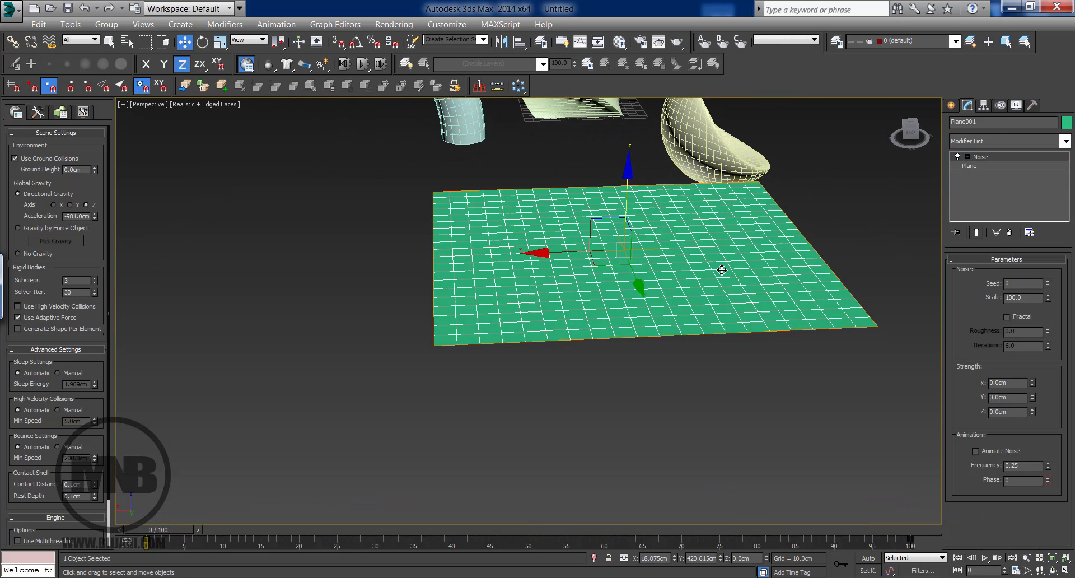
# Step: Set the plane's Noise strength along Z to about 20.97 cm
pyautogui.scroll(3, 722, 270)
pyautogui.moveTo(794, 276); pyautogui.dragTo(793, 301, button='middle')
pyautogui.scroll(-3, 538, 329)
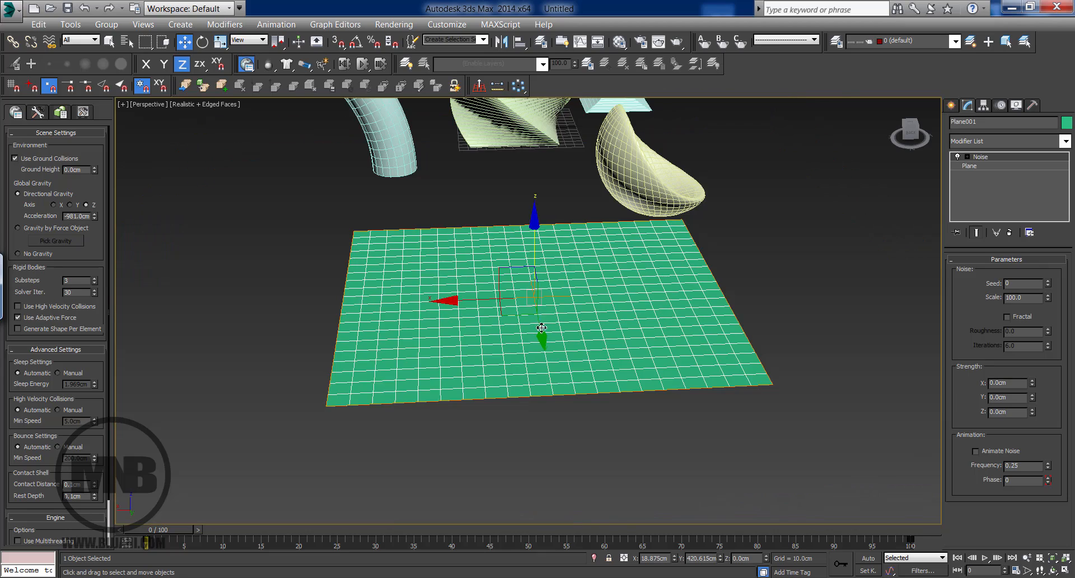
pyautogui.keyDown('alt'); pyautogui.moveTo(542, 328); pyautogui.dragTo(671, 333, button='middle'); pyautogui.keyUp('alt')
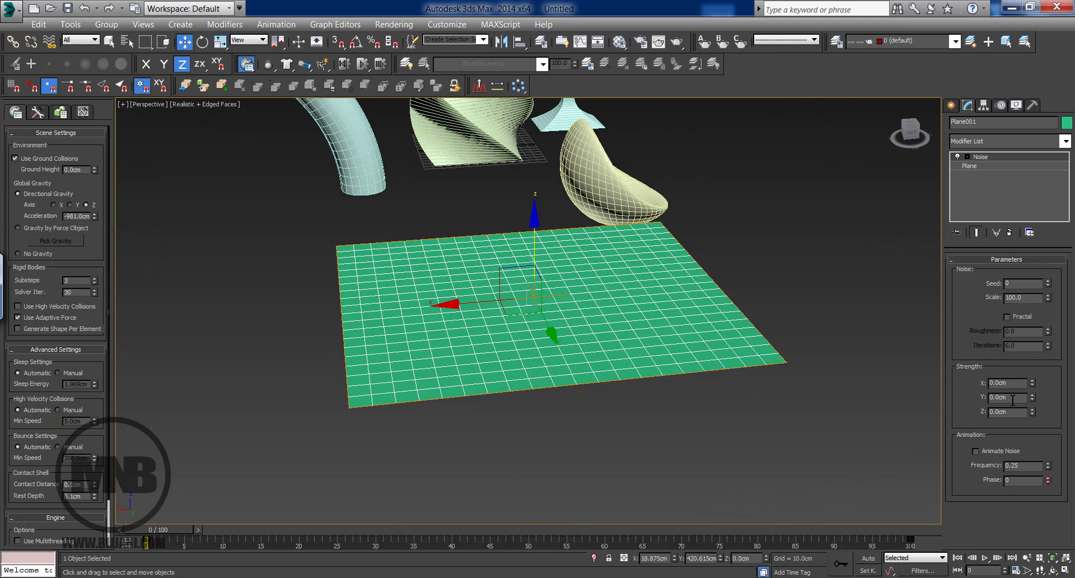
pyautogui.scroll(4, 564, 358)
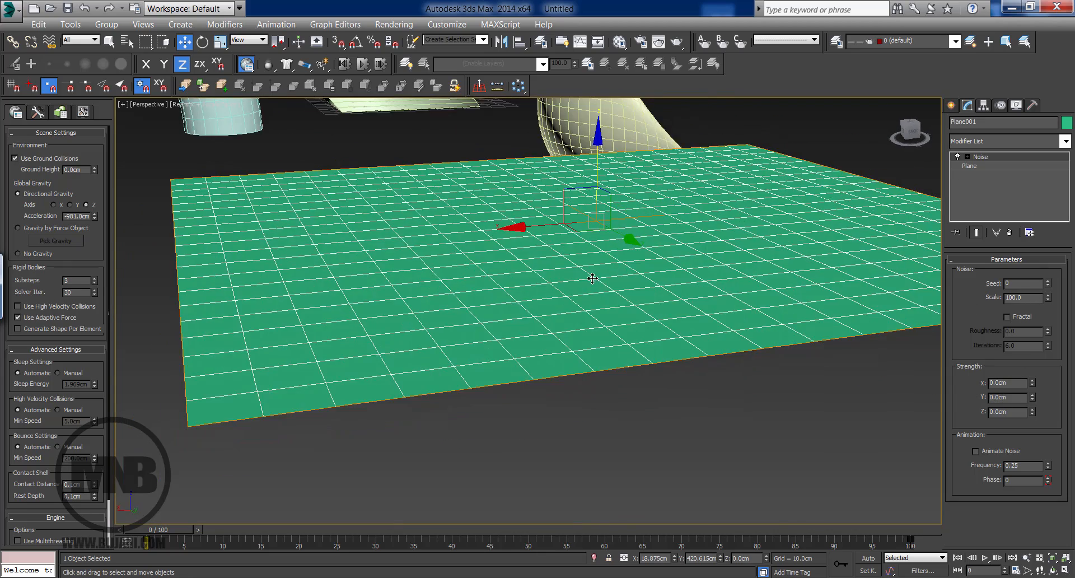
pyautogui.scroll(-3, 527, 309)
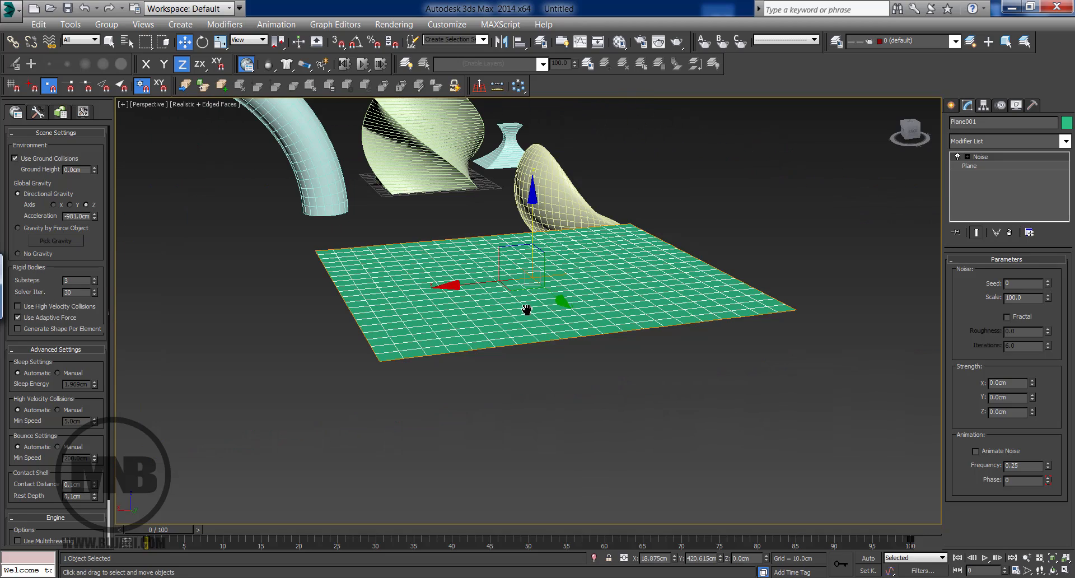
pyautogui.moveTo(1032, 411)
pyautogui.mouseDown()
pyautogui.moveTo(1033, 374)
pyautogui.moveTo(1034, 420)
pyautogui.moveTo(1033, 381)
pyautogui.mouseUp()
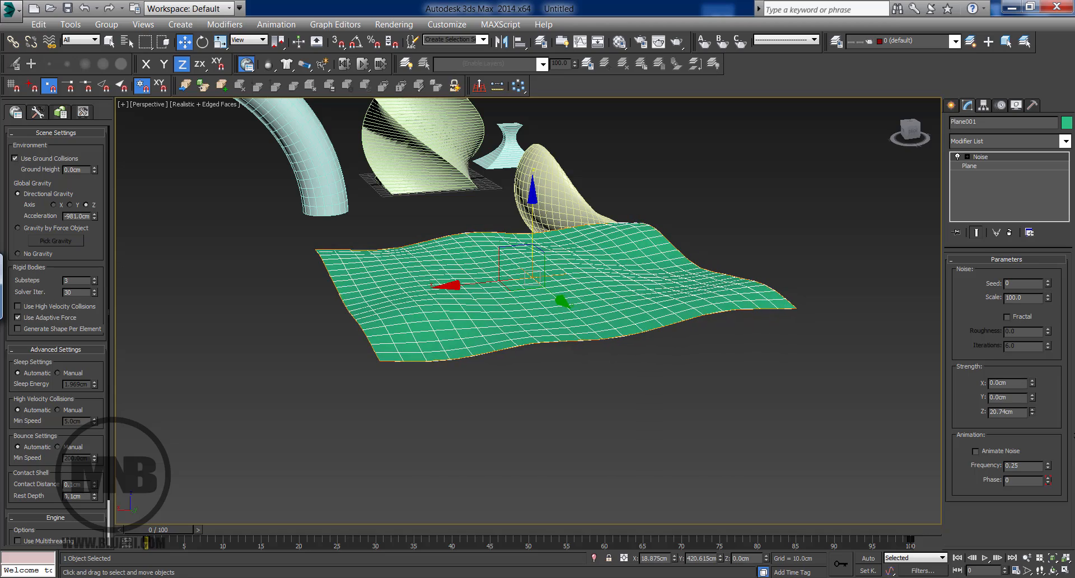
pyautogui.keyDown('alt'); pyautogui.moveTo(646, 378); pyautogui.dragTo(581, 348, button='middle'); pyautogui.keyUp('alt')
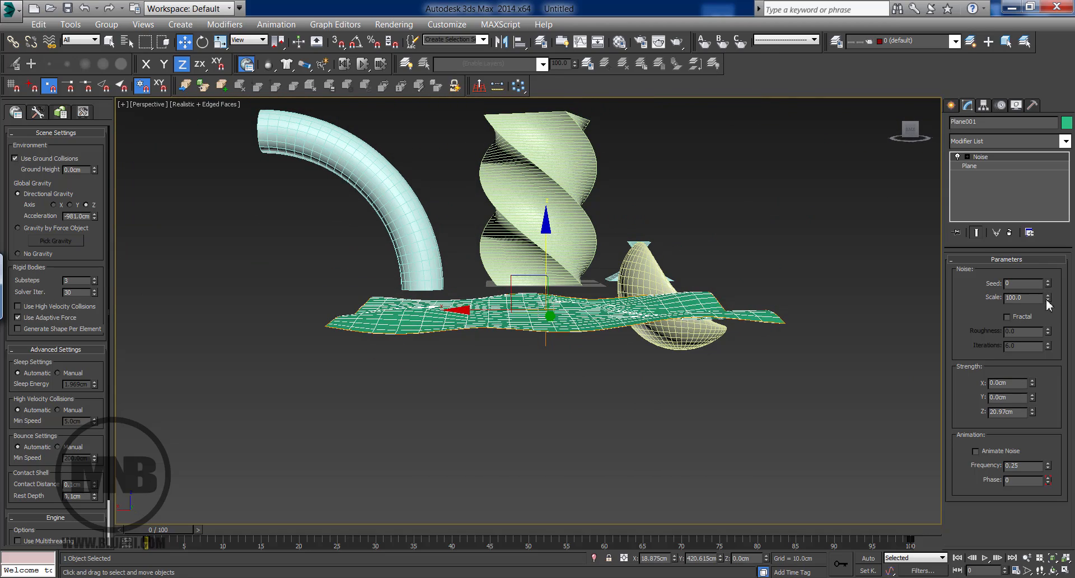
# Step: Reduce the plane's Noise scale to 21 and raise its Z strength to about 50.1 cm
pyautogui.moveTo(1047, 301); pyautogui.dragTo(1062, 346)
pyautogui.keyDown('alt'); pyautogui.moveTo(633, 358); pyautogui.dragTo(667, 391, button='middle'); pyautogui.keyUp('alt')
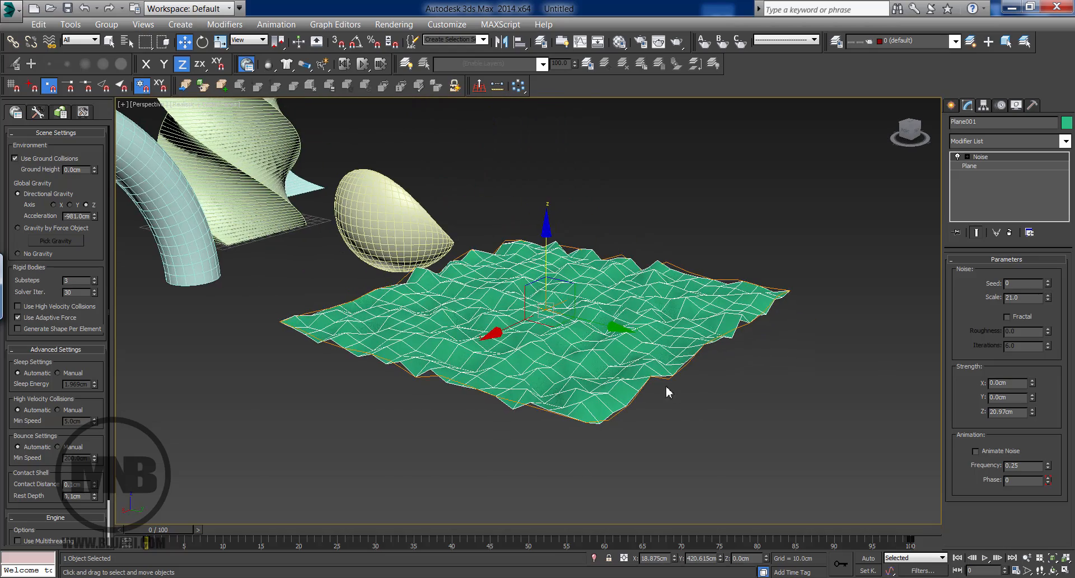
pyautogui.scroll(5, 670, 377)
pyautogui.moveTo(1033, 413); pyautogui.dragTo(1031, 358)
pyautogui.scroll(-5, 706, 341)
pyautogui.keyDown('alt'); pyautogui.moveTo(786, 300); pyautogui.dragTo(761, 262, button='middle'); pyautogui.keyUp('alt')
pyautogui.click(785, 286)
# Step: Select the noisy plane and add a TurboSmooth modifier above Noise
pyautogui.moveTo(672, 348); pyautogui.dragTo(436, 326, button='middle')
pyautogui.scroll(3, 655, 350)
pyautogui.scroll(3, 563, 337)
pyautogui.scroll(-5, 563, 337)
pyautogui.click(644, 338)
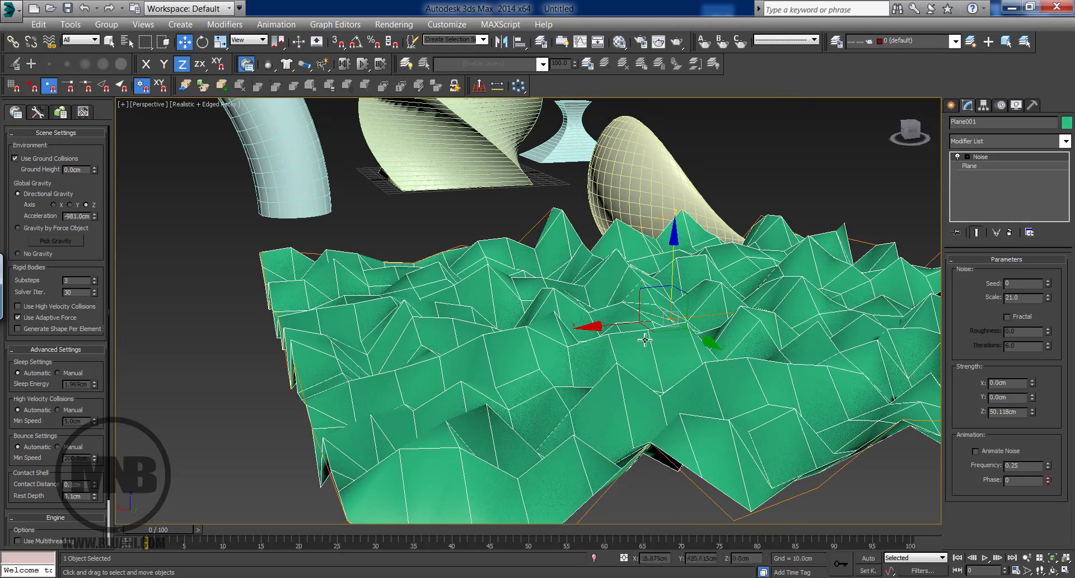
pyautogui.click(979, 142)
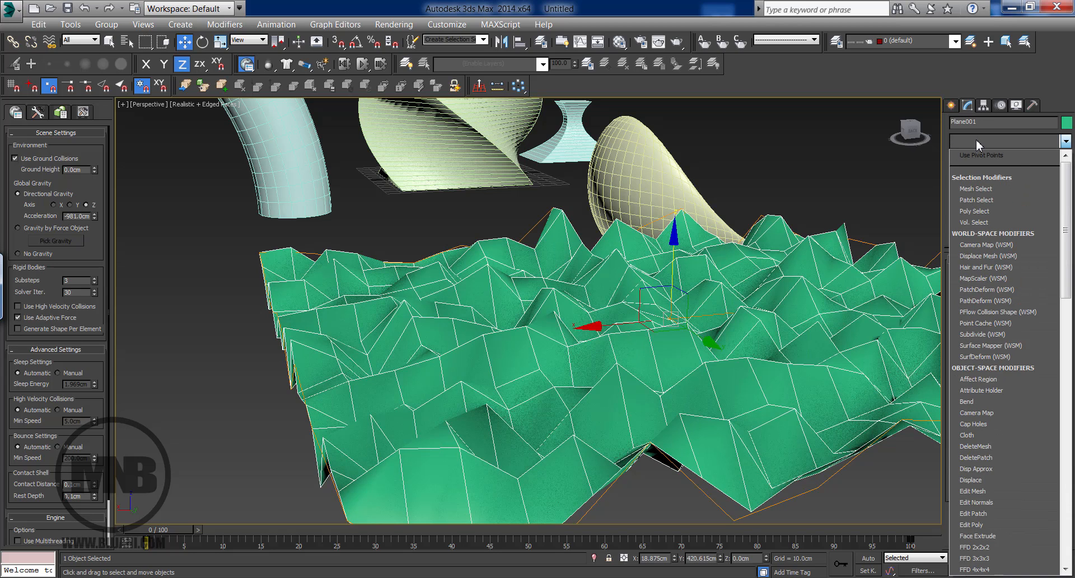
pyautogui.press('t')
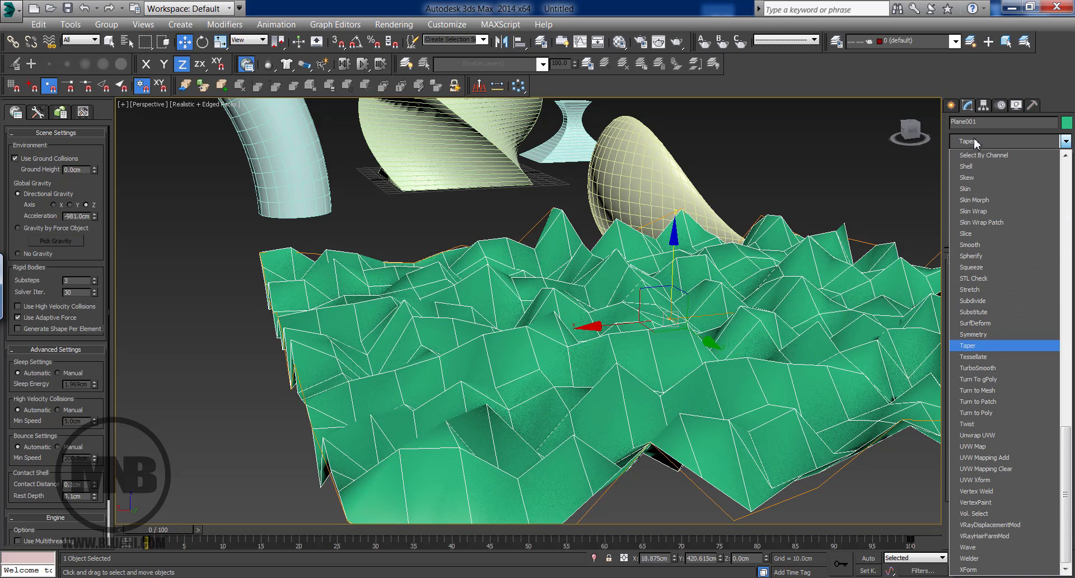
pyautogui.click(991, 368)
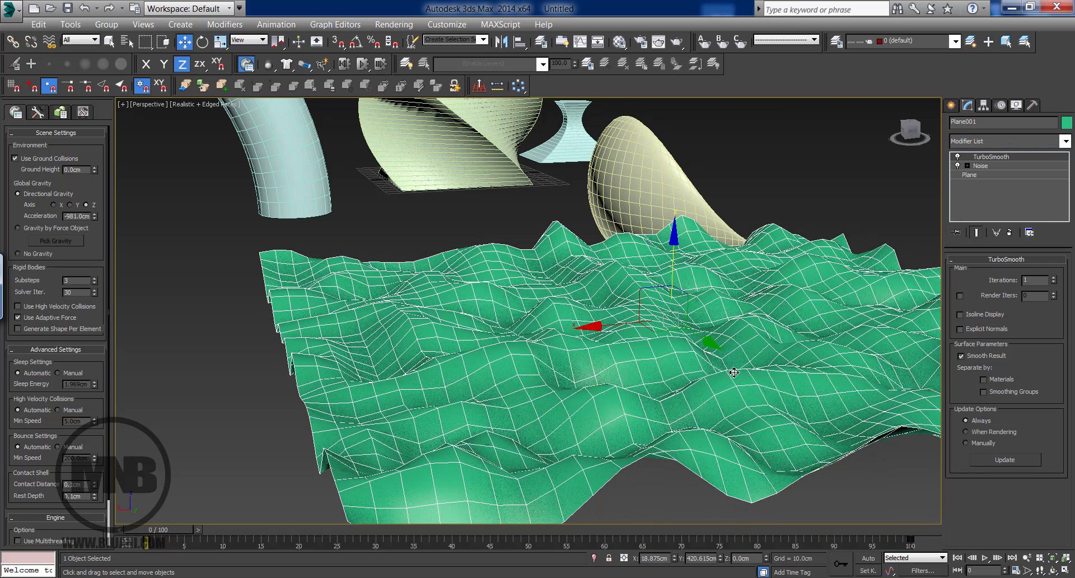
# Step: Compare different TurboSmooth iterations on the plane, set them to 3, and deselect it
pyautogui.click(1053, 278)
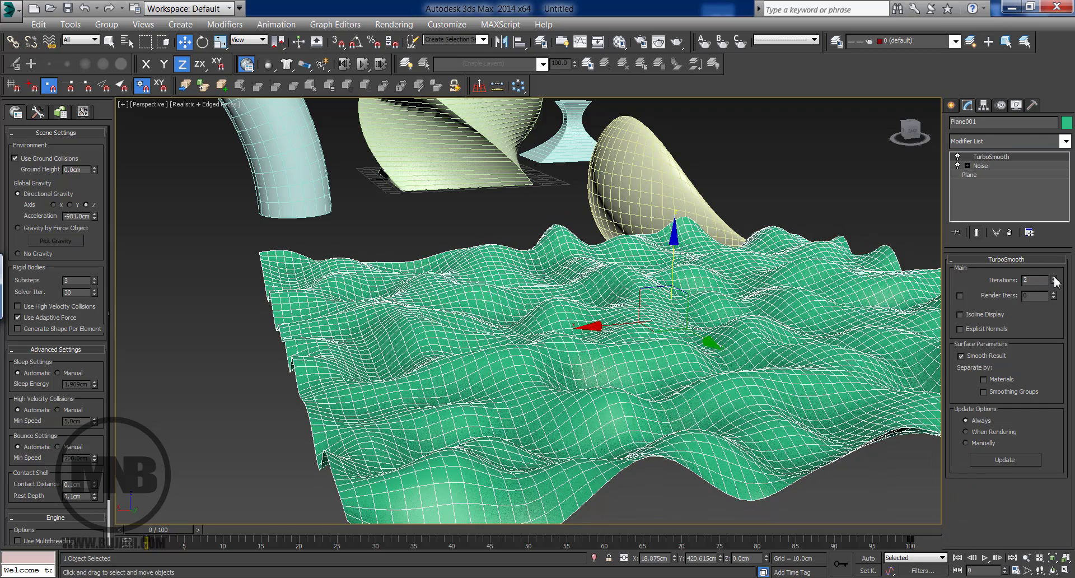
pyautogui.click(1053, 278)
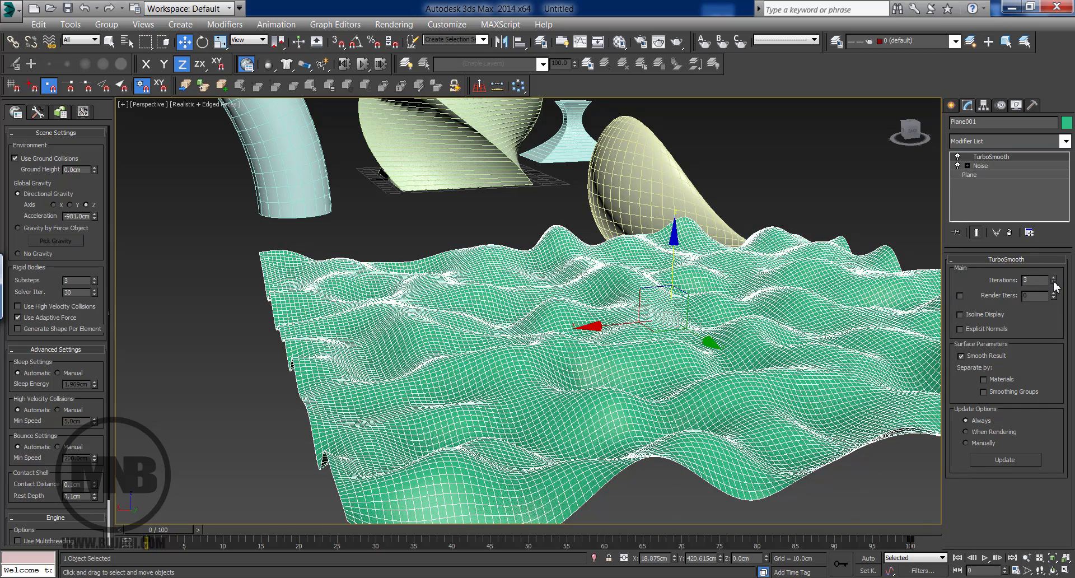
pyautogui.click(1054, 282)
pyautogui.click(1053, 283)
pyautogui.click(1054, 278)
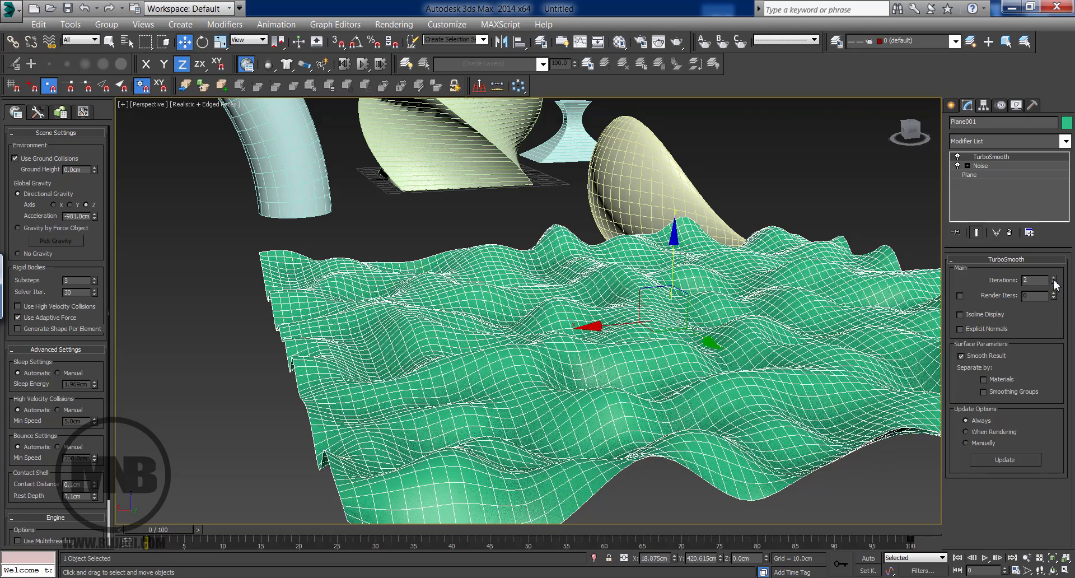
pyautogui.click(1053, 278)
pyautogui.click(891, 238)
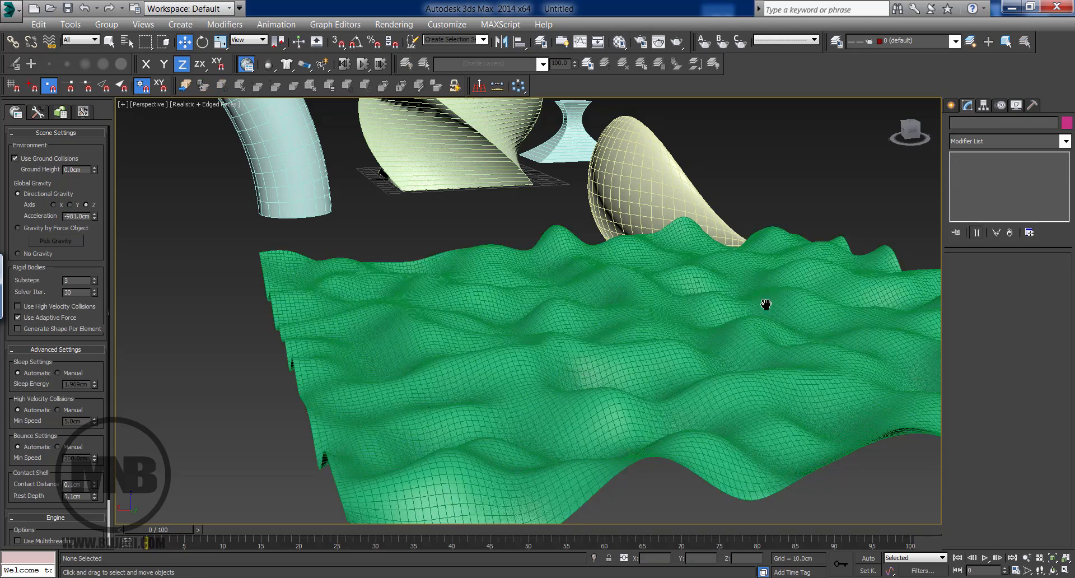
pyautogui.scroll(-3, 723, 302)
pyautogui.scroll(5, 721, 344)
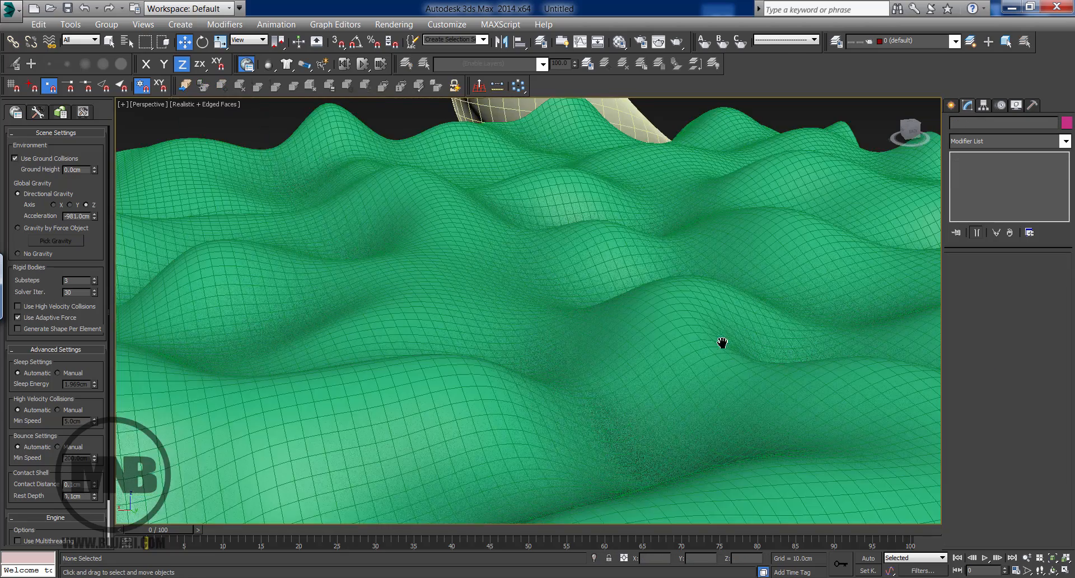
# Step: Lower the plane's Noise strength along Z to about 25.06 cm and raise the Noise scale to about 44.31
pyautogui.scroll(-5, 723, 355)
pyautogui.scroll(8, 711, 314)
pyautogui.scroll(-6, 703, 283)
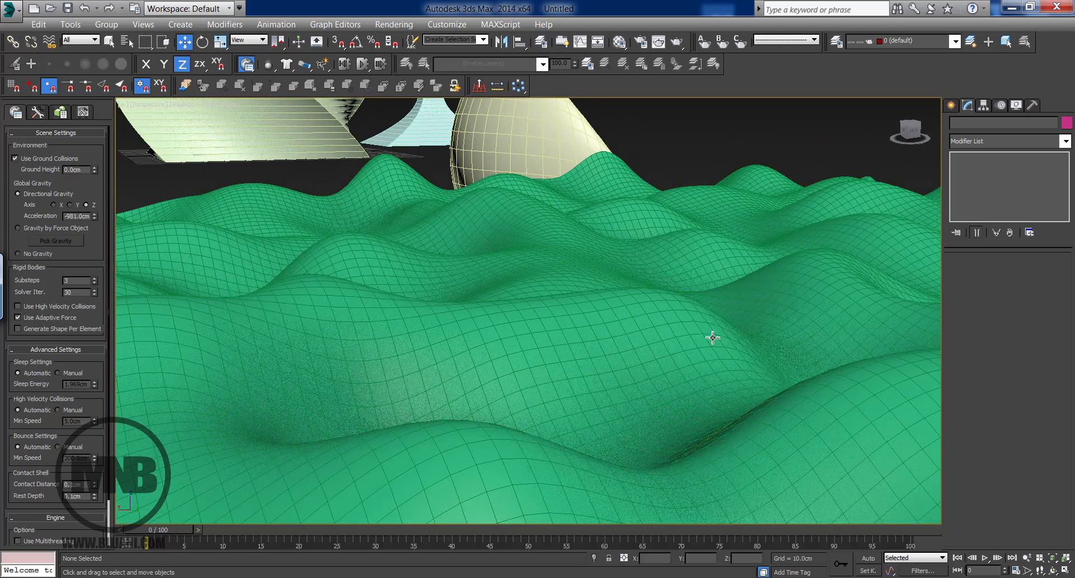
pyautogui.click(711, 327)
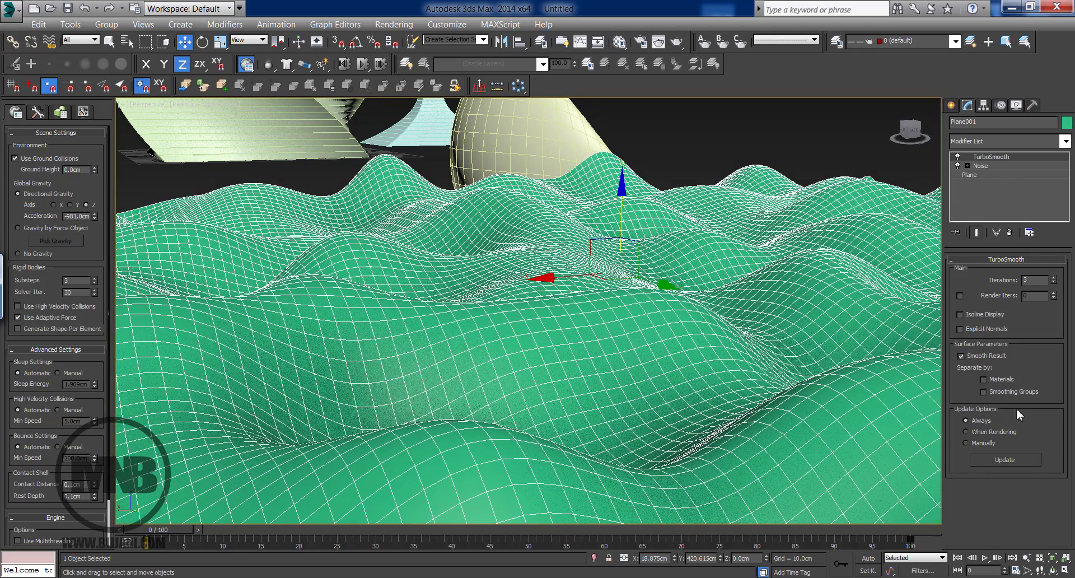
pyautogui.click(988, 167)
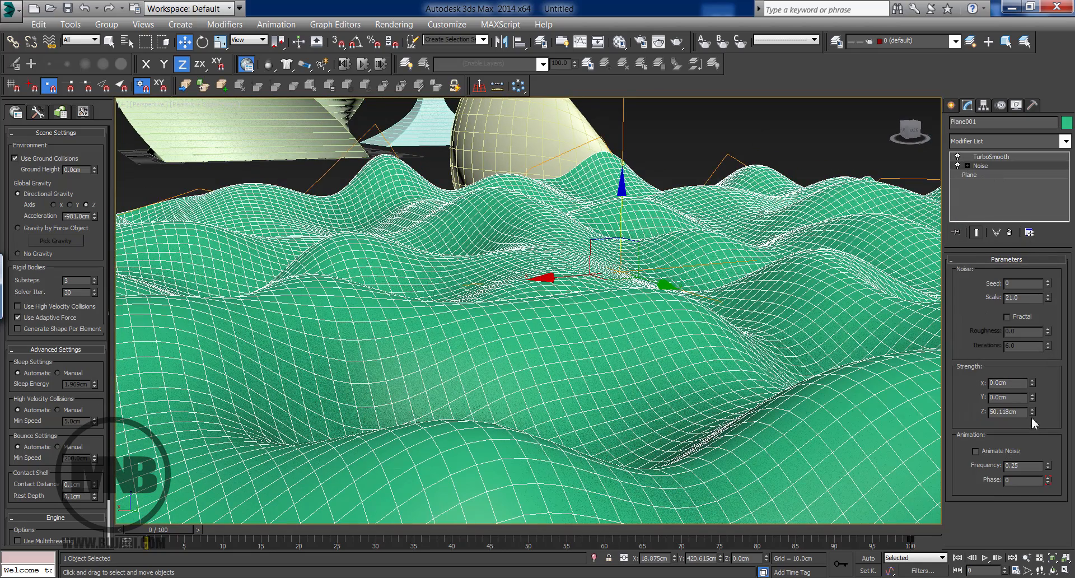
pyautogui.moveTo(1032, 414); pyautogui.dragTo(1033, 487)
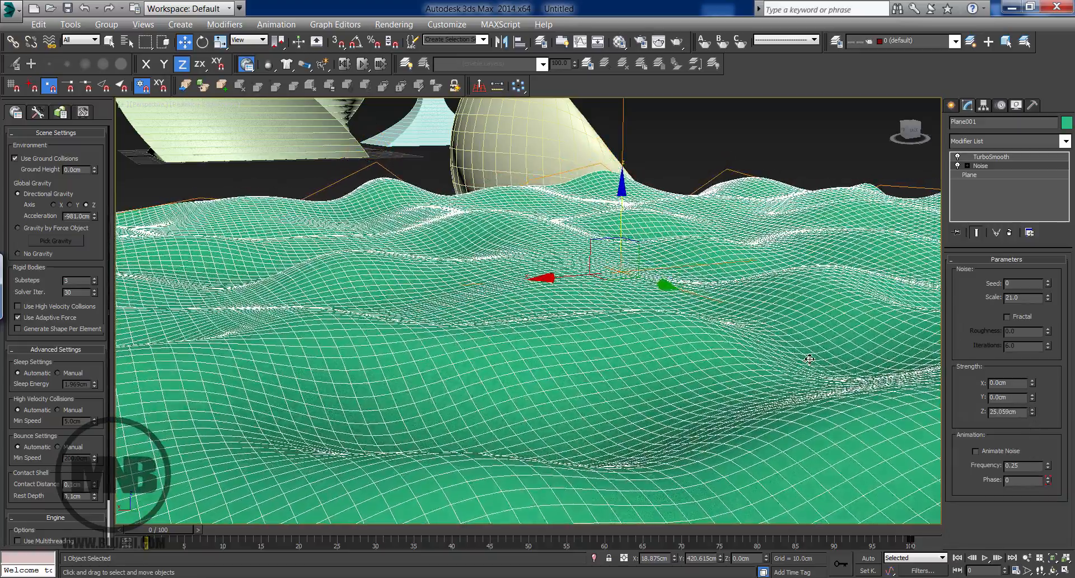
pyautogui.keyDown('alt'); pyautogui.moveTo(809, 359); pyautogui.dragTo(637, 361, button='middle'); pyautogui.keyUp('alt')
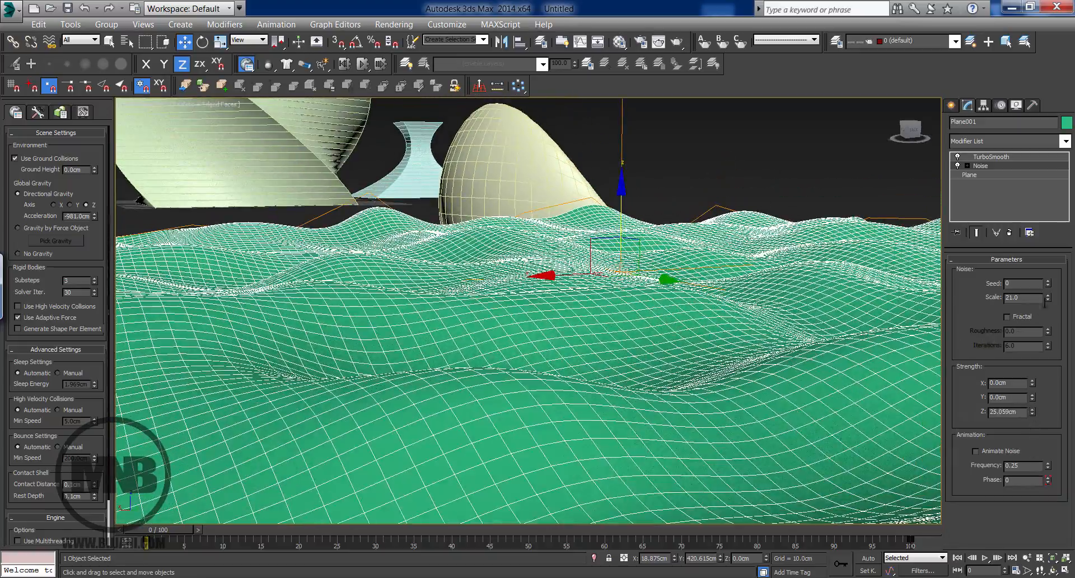
pyautogui.moveTo(1046, 303); pyautogui.dragTo(1047, 232)
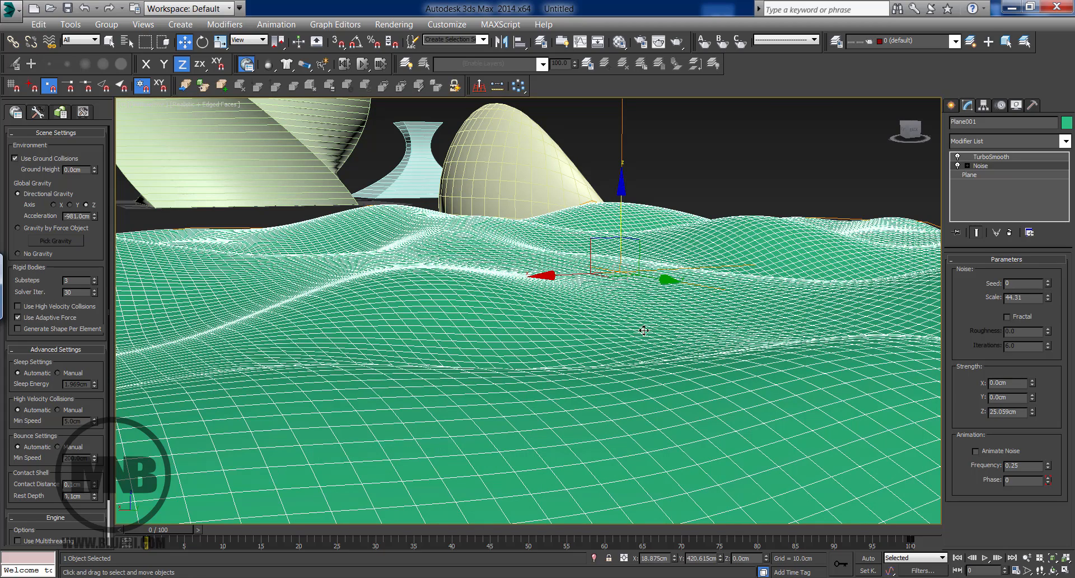
# Step: Return to the TurboSmooth level, deselect the plane, and examine the smoothed terrain and the other modified shapes from several angles
pyautogui.click(995, 157)
pyautogui.click(737, 182)
pyautogui.scroll(-5, 535, 305)
pyautogui.keyDown('alt'); pyautogui.moveTo(536, 305); pyautogui.dragTo(564, 362, button='middle'); pyautogui.keyUp('alt')
pyautogui.scroll(3, 547, 380)
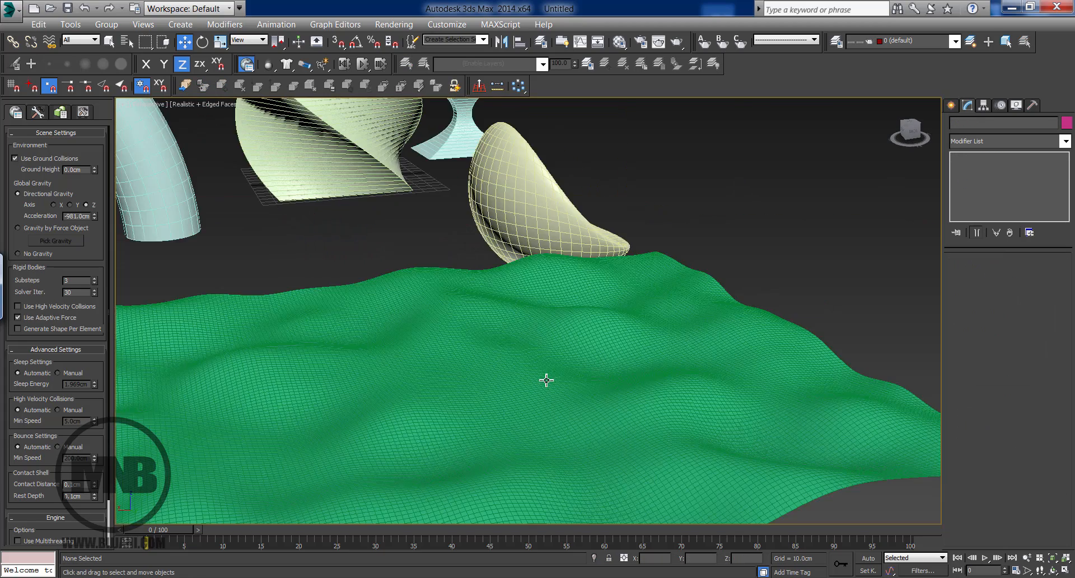
pyautogui.scroll(-2, 583, 363)
pyautogui.scroll(-4, 552, 363)
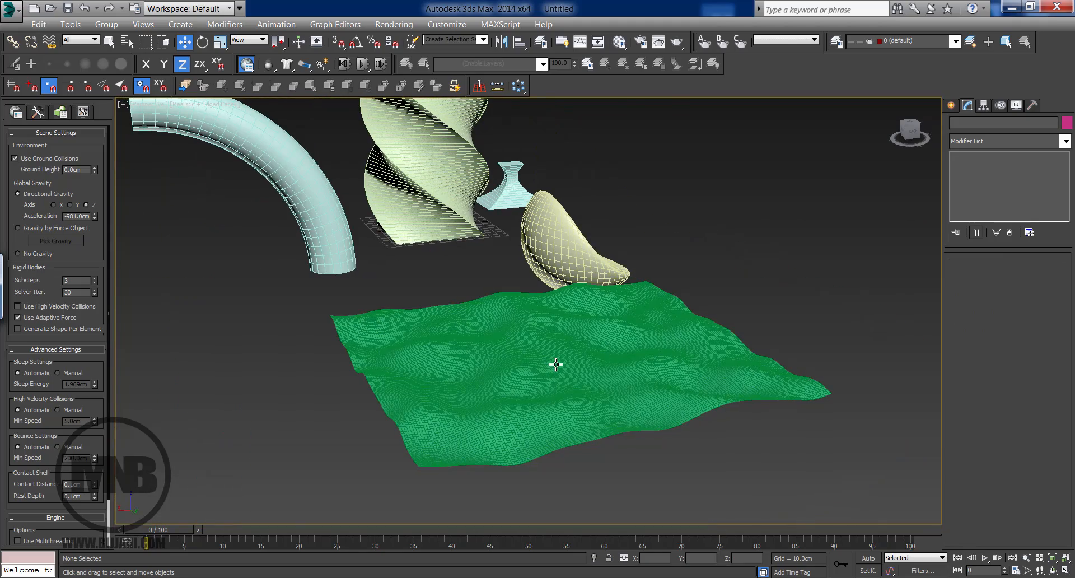
pyautogui.scroll(-1, 691, 372)
pyautogui.scroll(-4, 671, 378)
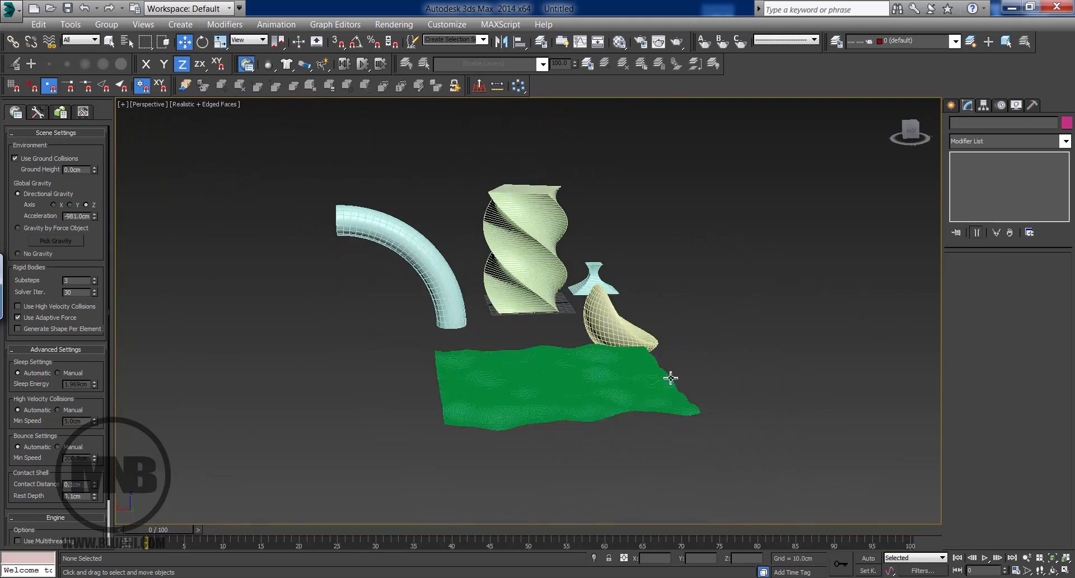
pyautogui.keyDown('alt'); pyautogui.moveTo(671, 378); pyautogui.dragTo(636, 389, button='middle'); pyautogui.keyUp('alt')
pyautogui.scroll(5, 640, 379)
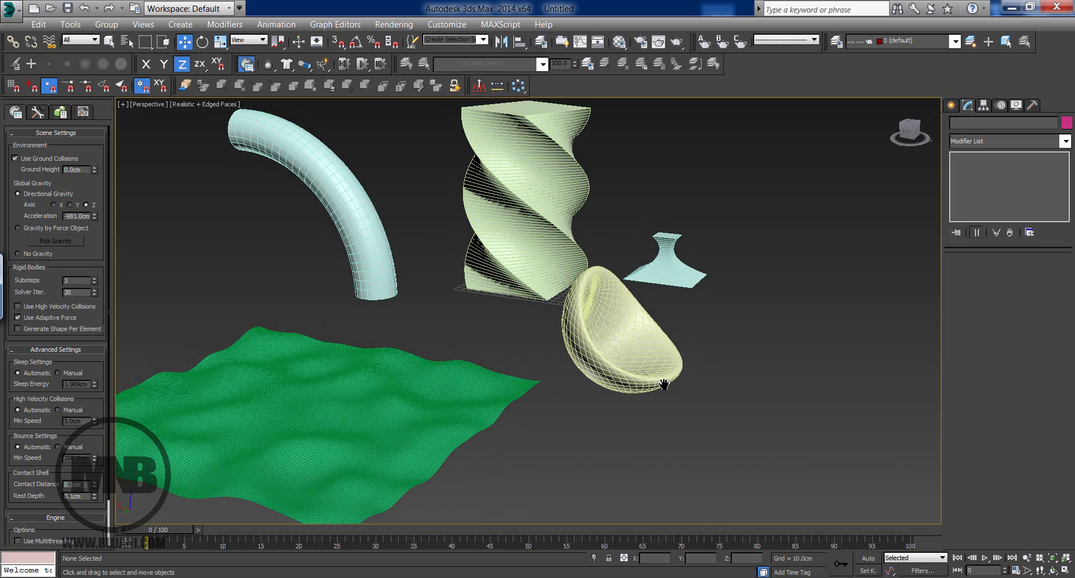
pyautogui.scroll(-3, 569, 348)
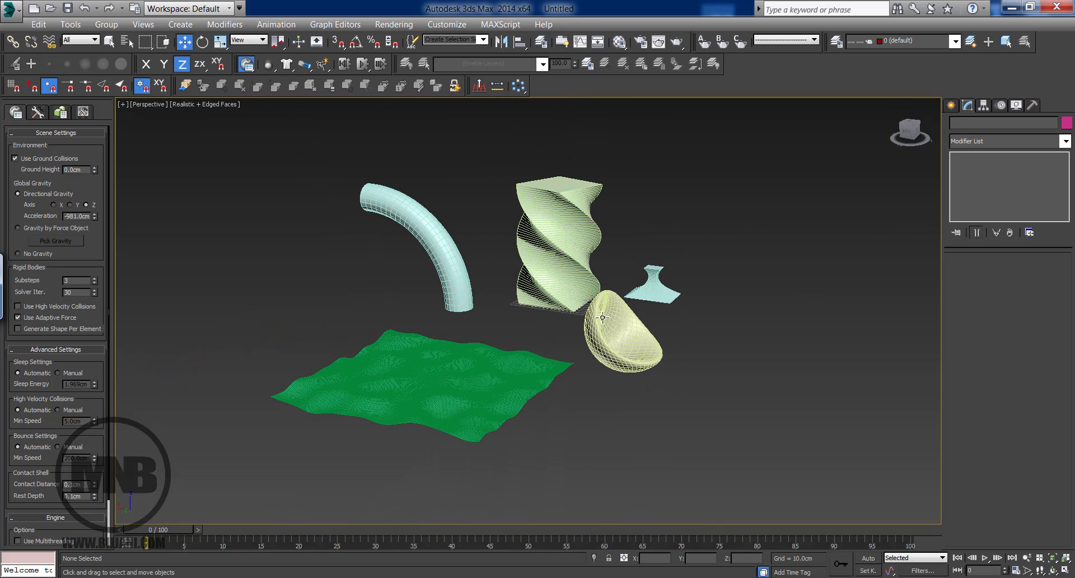
pyautogui.keyDown('alt'); pyautogui.moveTo(602, 318); pyautogui.dragTo(729, 212, button='middle'); pyautogui.keyUp('alt')
# Step: Select all five objects in the scene and delete them
pyautogui.moveTo(758, 190); pyautogui.dragTo(330, 518)
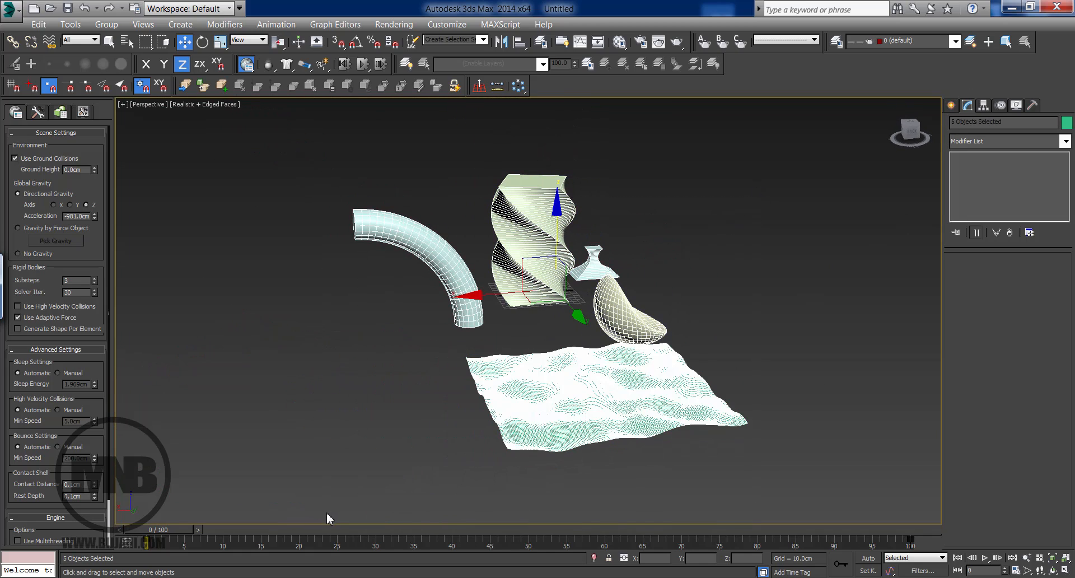
pyautogui.scroll(2, 465, 420)
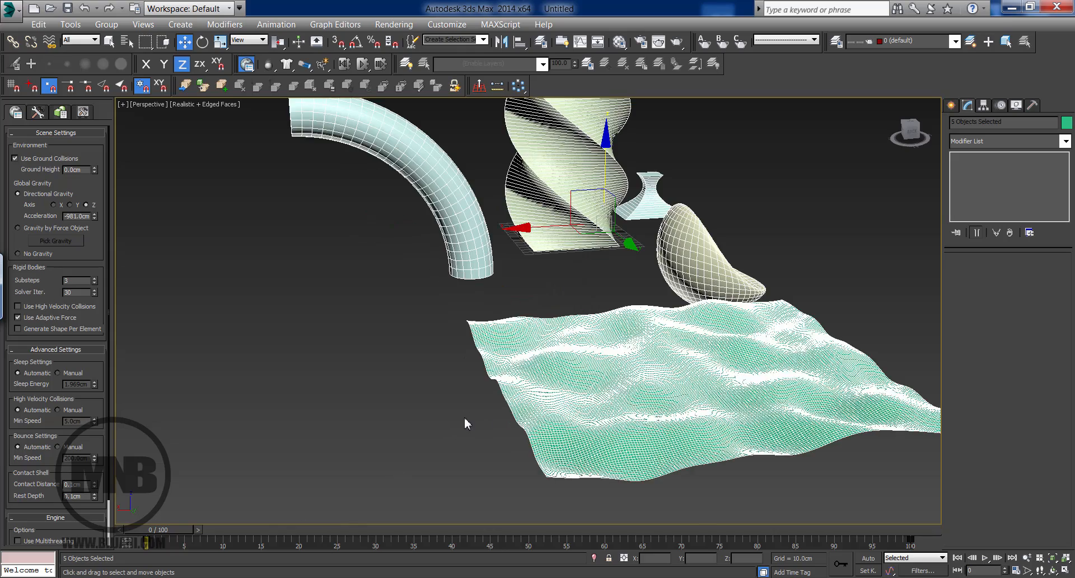
pyautogui.scroll(2, 506, 372)
pyautogui.moveTo(439, 389)
pyautogui.keyDown('alt'); pyautogui.mouseDown(button='middle')
pyautogui.moveTo(471, 400)
pyautogui.moveTo(438, 388)
pyautogui.mouseUp(button='middle'); pyautogui.keyUp('alt')
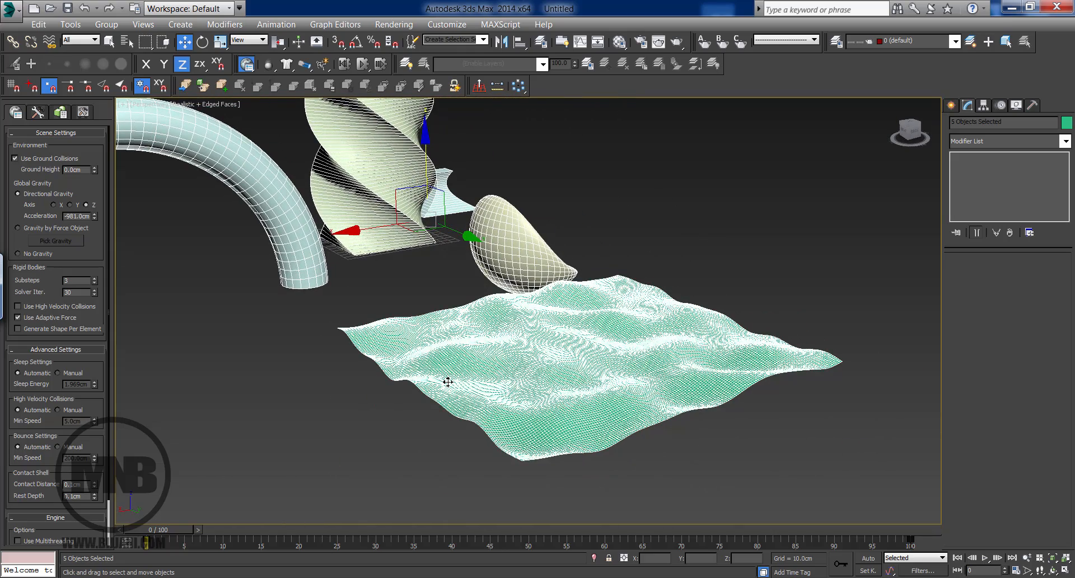
pyautogui.moveTo(533, 354); pyautogui.dragTo(526, 364, button='middle')
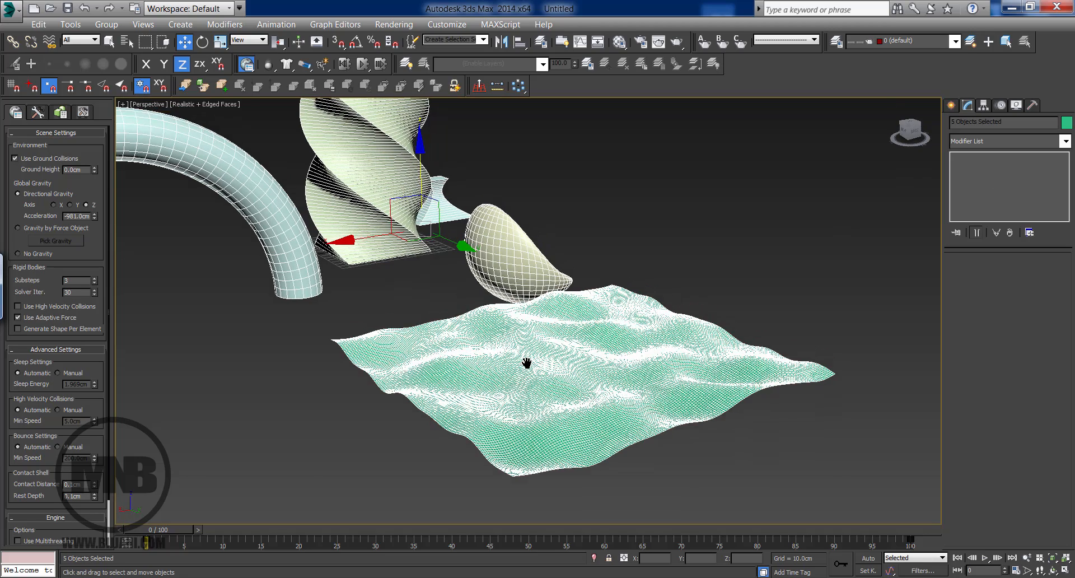
pyautogui.scroll(-3, 526, 364)
pyautogui.click(670, 268)
pyautogui.keyDown('alt'); pyautogui.moveTo(670, 269); pyautogui.dragTo(529, 367, button='middle'); pyautogui.keyUp('alt')
pyautogui.moveTo(696, 468); pyautogui.dragTo(733, 465)
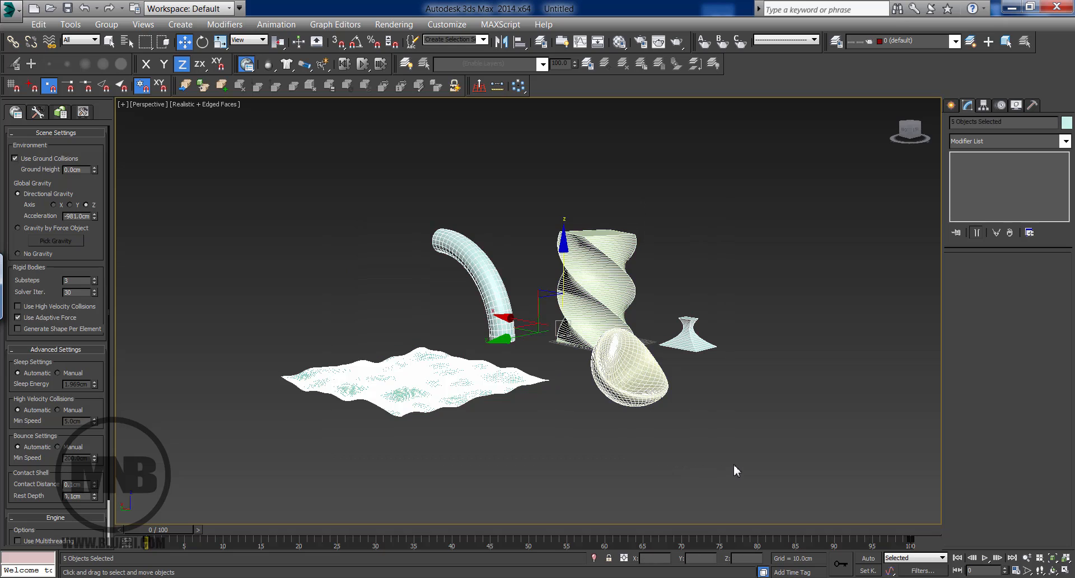
pyautogui.press('Delete')
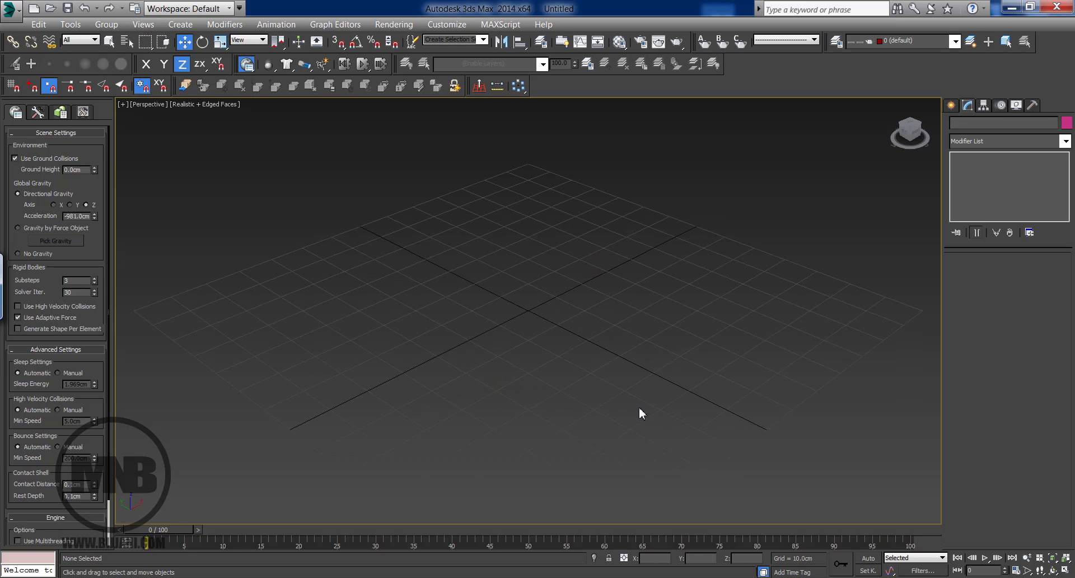
# Step: Create a ground plane about 144 cm long and 139 cm wide, covering the grid
pyautogui.keyDown('alt'); pyautogui.moveTo(613, 386); pyautogui.dragTo(609, 369, button='middle'); pyautogui.keyUp('alt')
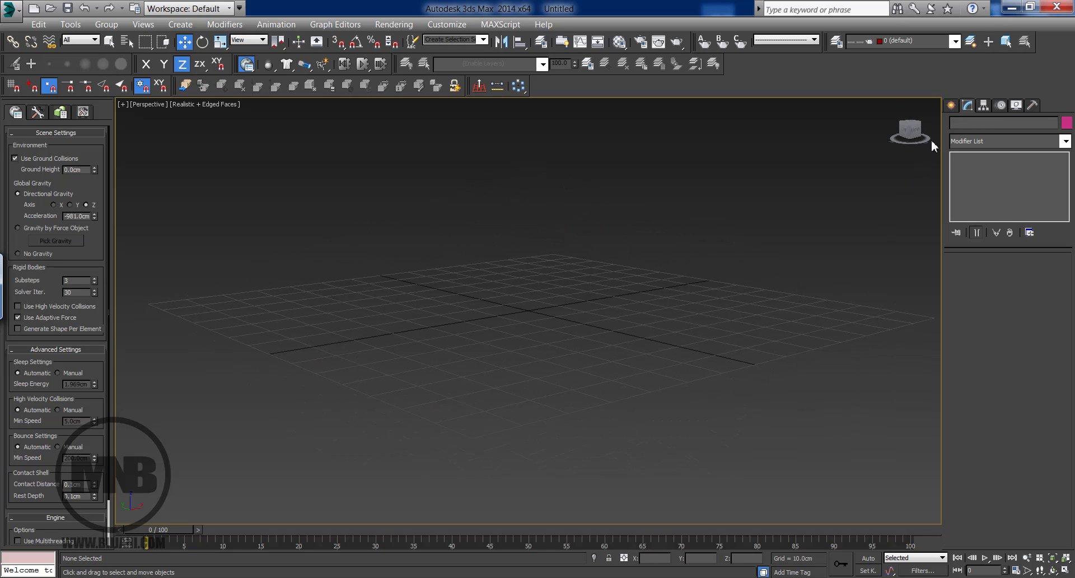
pyautogui.click(951, 106)
pyautogui.click(1021, 251)
pyautogui.moveTo(153, 306); pyautogui.dragTo(940, 319)
# Step: Create a box about 32 × 32 × 33 cm near the middle of the plane, with 1 height segment
pyautogui.click(979, 188)
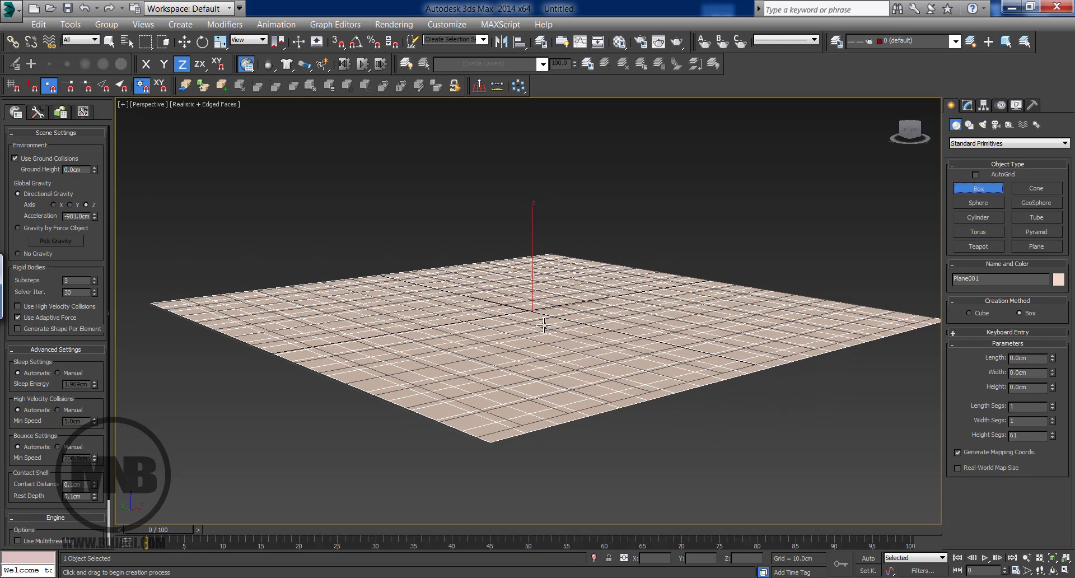
pyautogui.moveTo(475, 317); pyautogui.dragTo(660, 316)
pyautogui.click(664, 179)
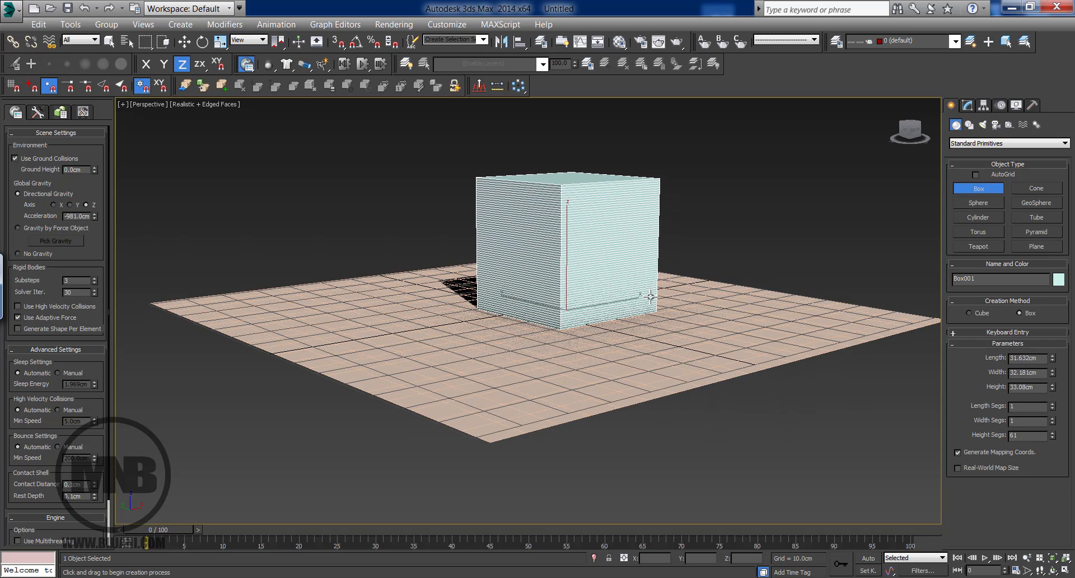
pyautogui.rightClick(1053, 435)
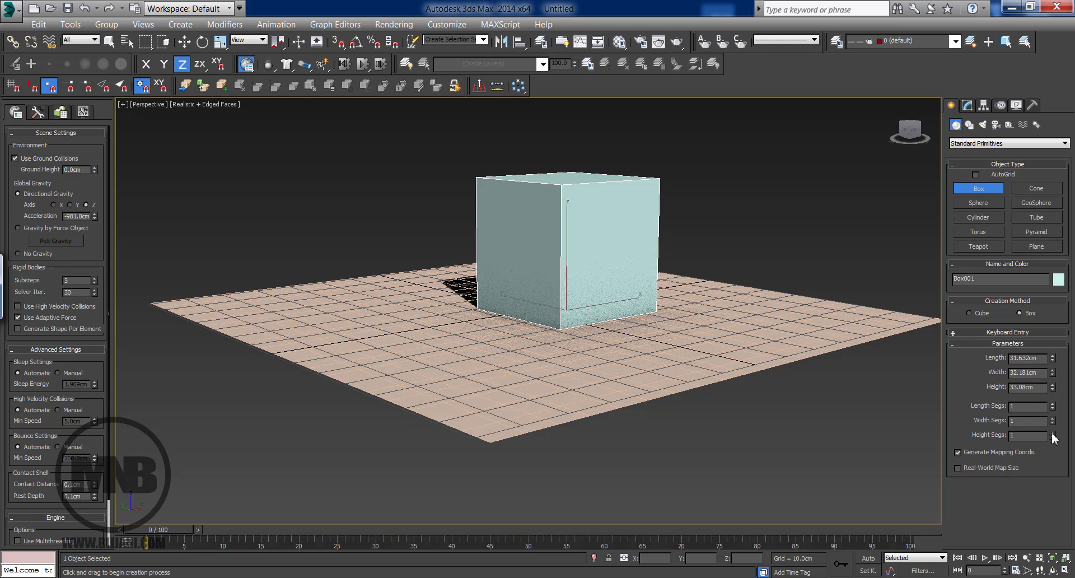
# Step: Set the ground plane's length and width segments to 1, deselect it, and hide the grid
pyautogui.keyDown('alt'); pyautogui.moveTo(763, 372); pyautogui.dragTo(742, 391, button='middle'); pyautogui.keyUp('alt')
pyautogui.press('w')
pyautogui.click(753, 379)
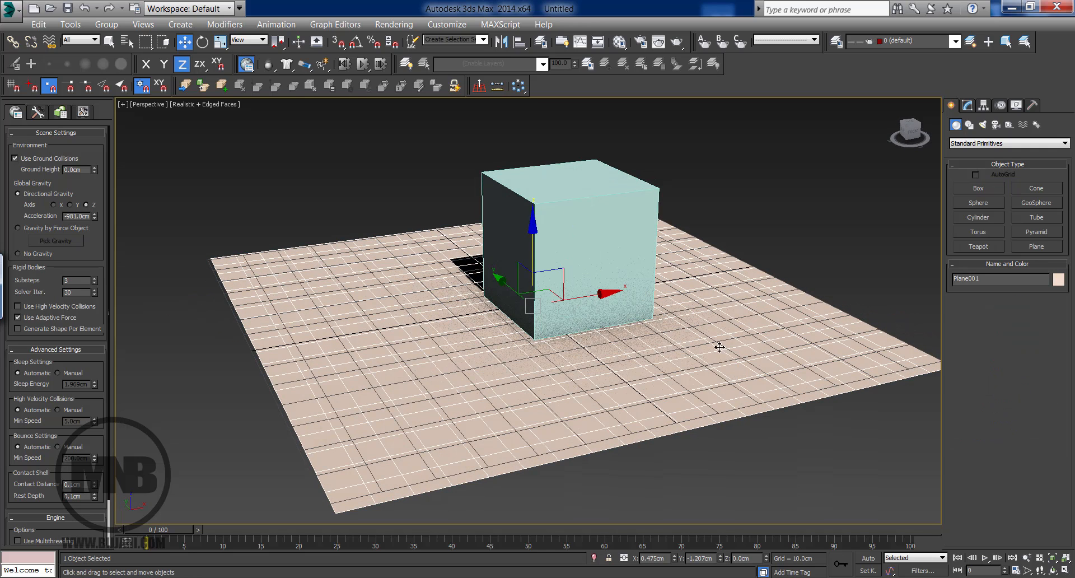
pyautogui.click(968, 105)
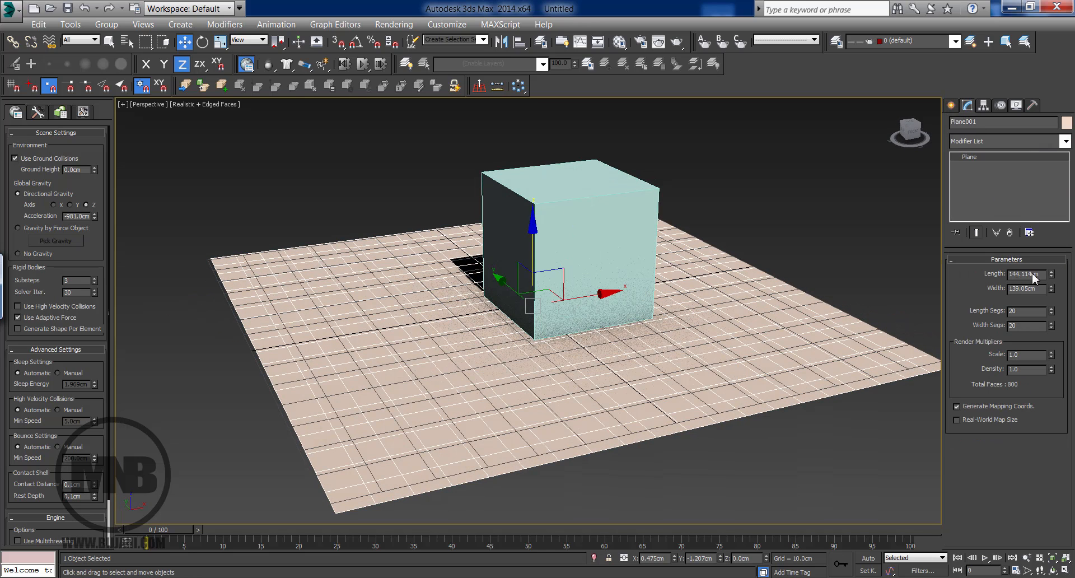
pyautogui.rightClick(1052, 312)
pyautogui.rightClick(1052, 326)
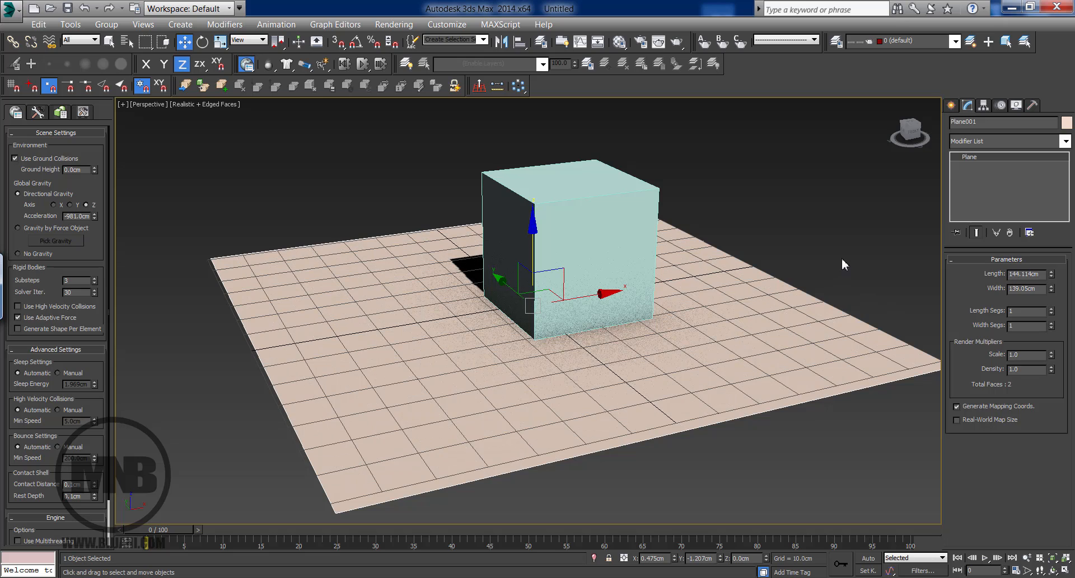
pyautogui.click(843, 262)
# Step: Frame the box on the plane and compare the viewport's wireframe display with its realistic shading
pyautogui.moveTo(616, 359); pyautogui.dragTo(586, 383, button='middle')
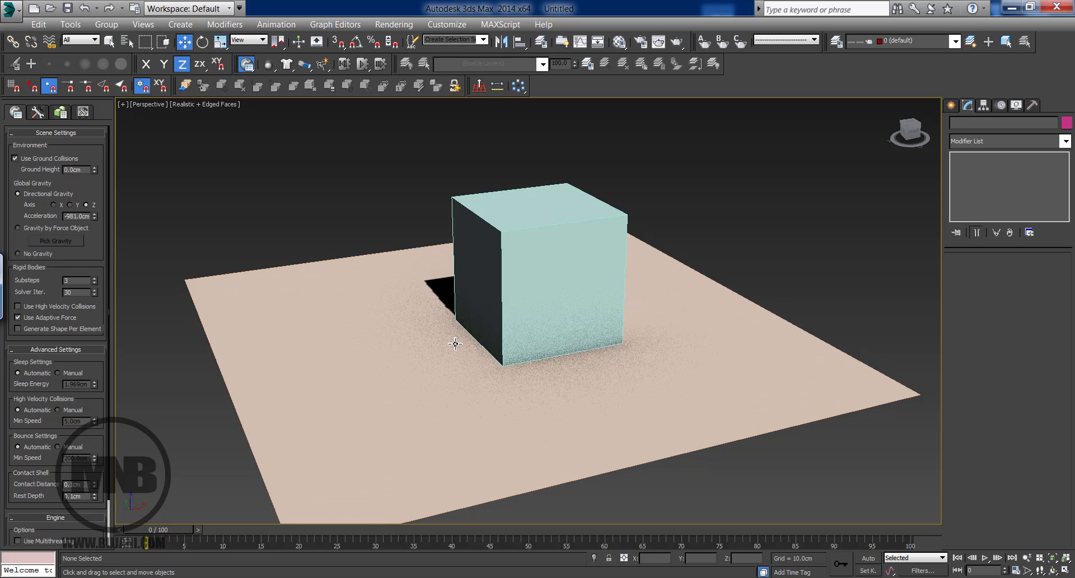
pyautogui.moveTo(472, 356); pyautogui.dragTo(419, 379, button='middle')
pyautogui.moveTo(419, 379); pyautogui.dragTo(468, 367, button='middle')
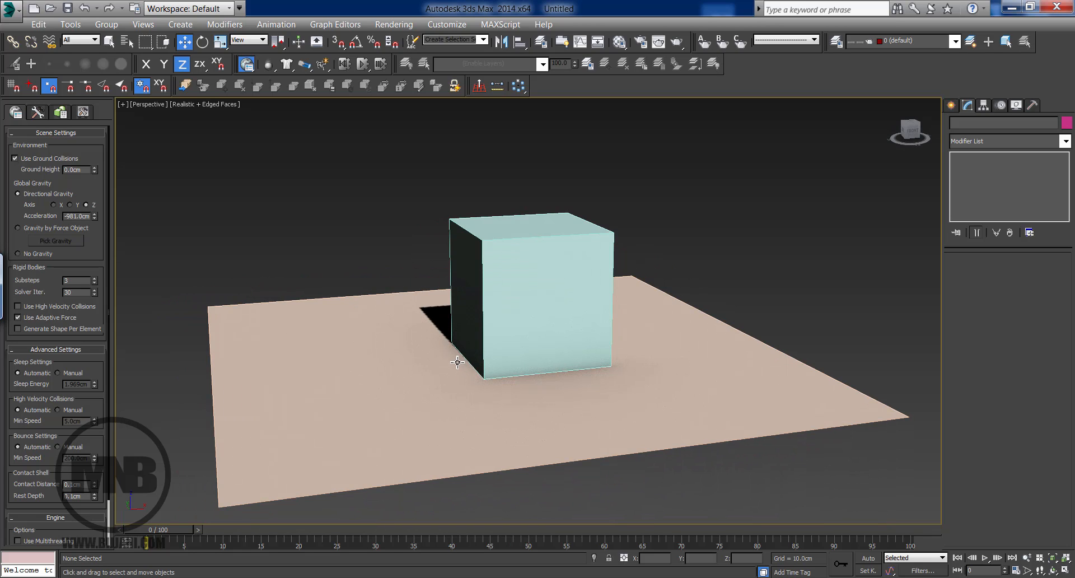
pyautogui.press('F3')
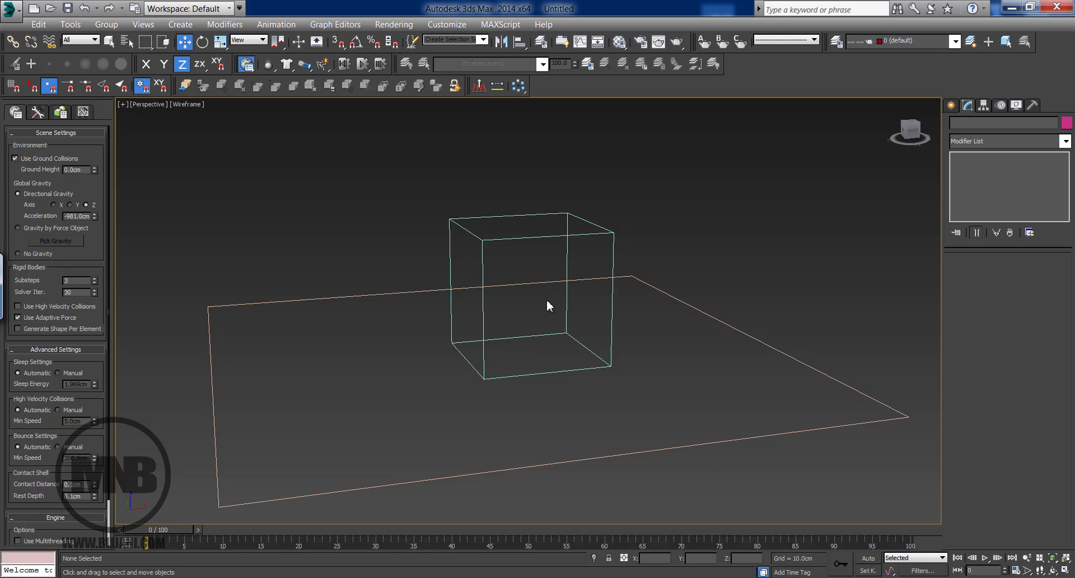
pyautogui.press('F3')
pyautogui.press('F3')
pyautogui.press('F3')
# Step: Preview the scene in the Wireframe, Bounding Box and Hidden Line viewport styles
pyautogui.click(188, 105)
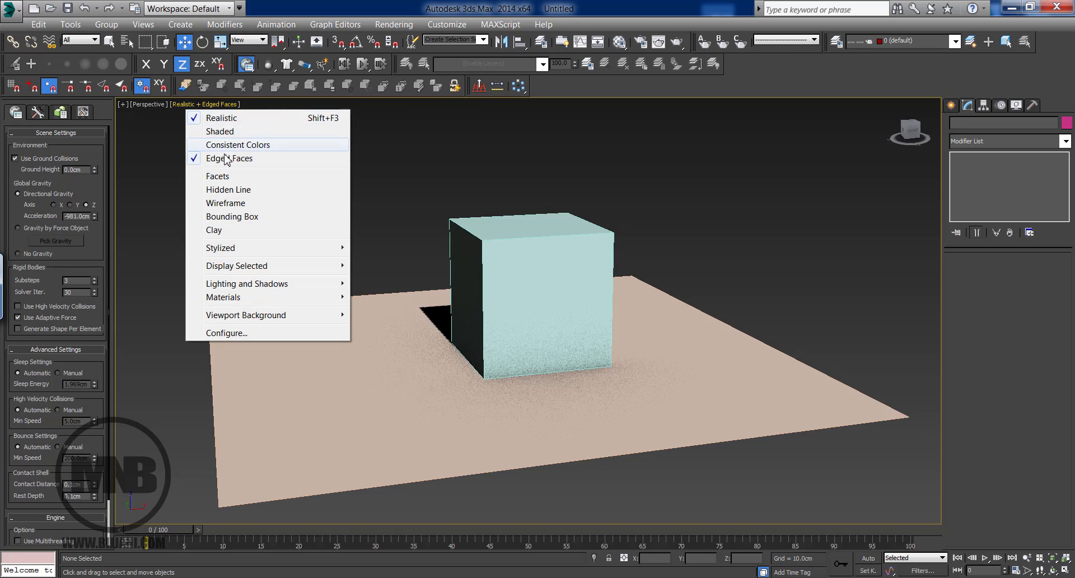
pyautogui.click(221, 204)
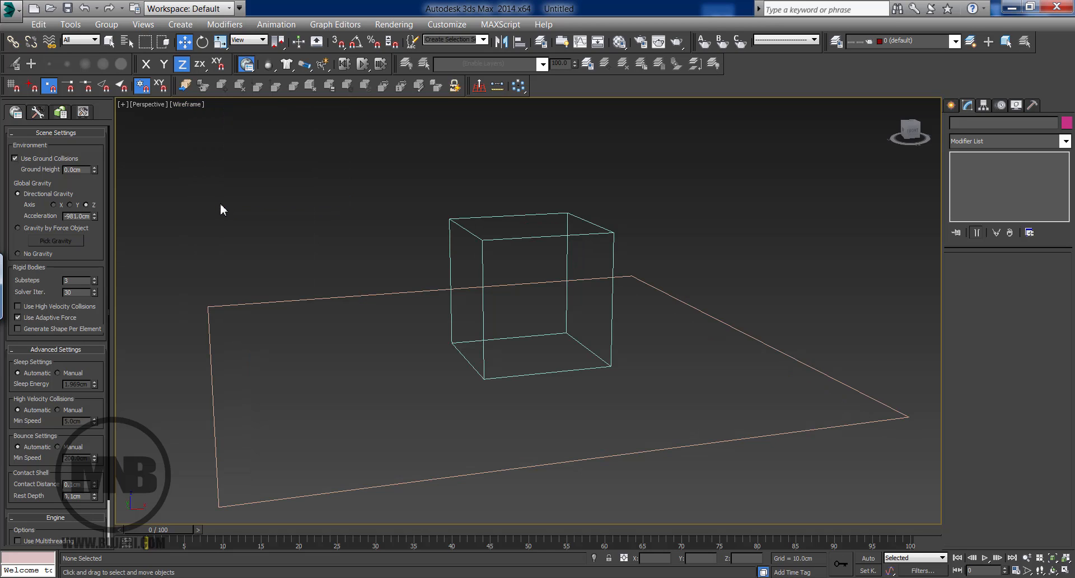
pyautogui.click(183, 108)
pyautogui.click(223, 217)
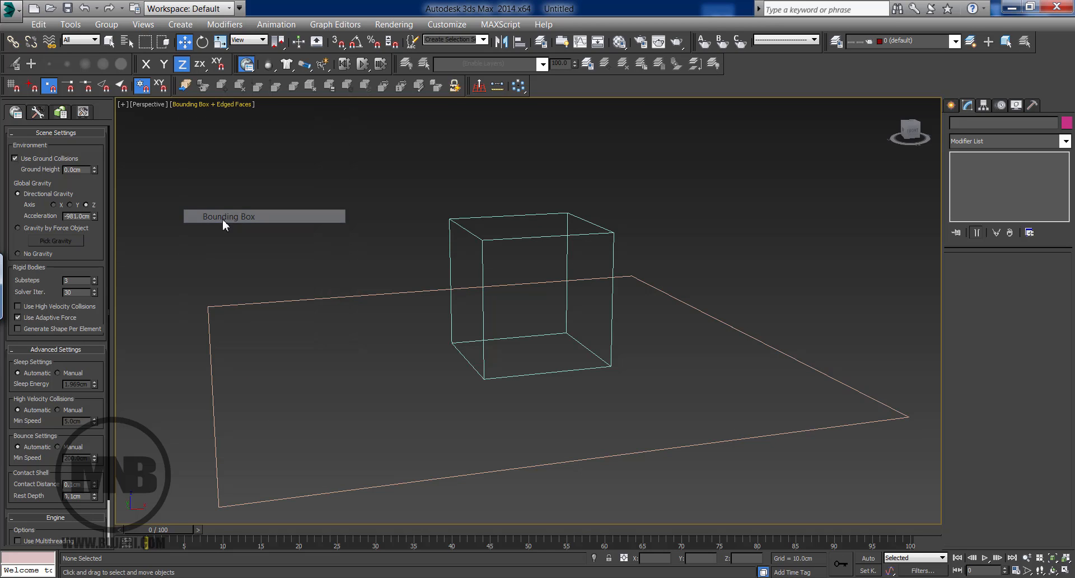
pyautogui.click(190, 105)
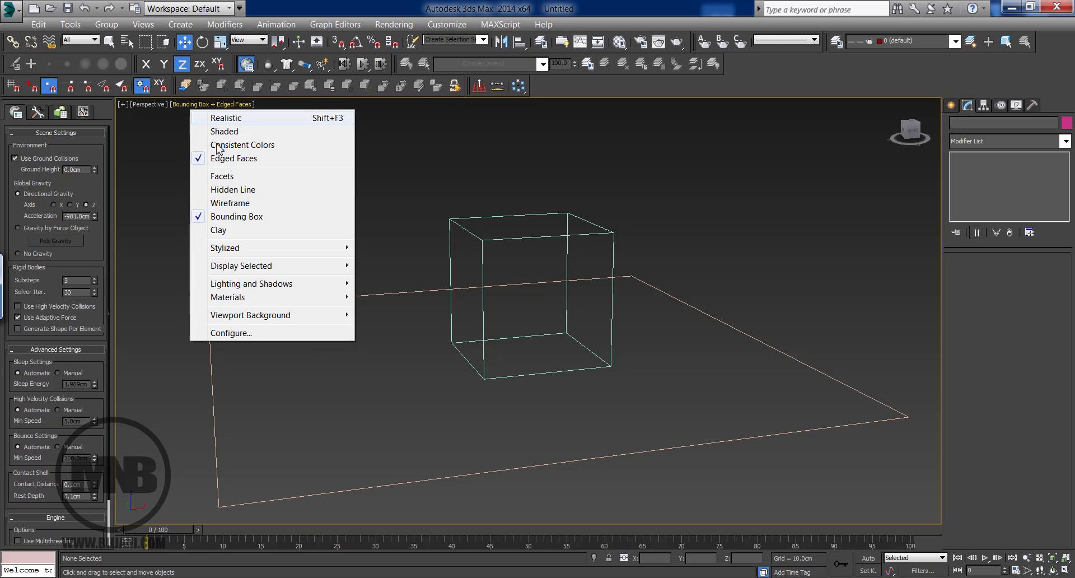
pyautogui.click(222, 192)
# Step: Preview the Facets and Clay viewport styles, and set the viewport back to Realistic
pyautogui.click(191, 105)
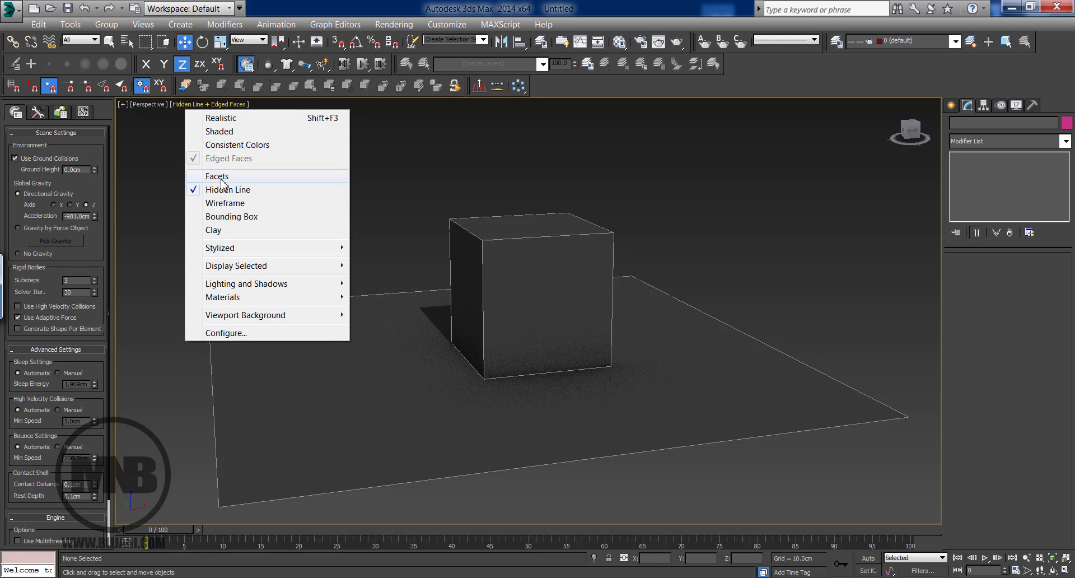
pyautogui.click(223, 180)
pyautogui.click(184, 105)
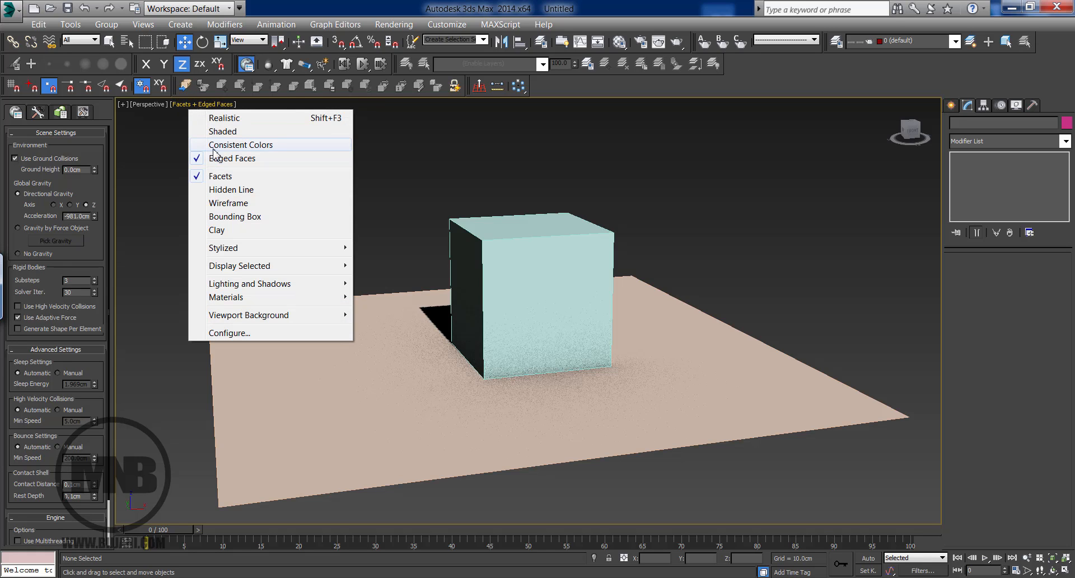
pyautogui.click(228, 231)
pyautogui.click(191, 105)
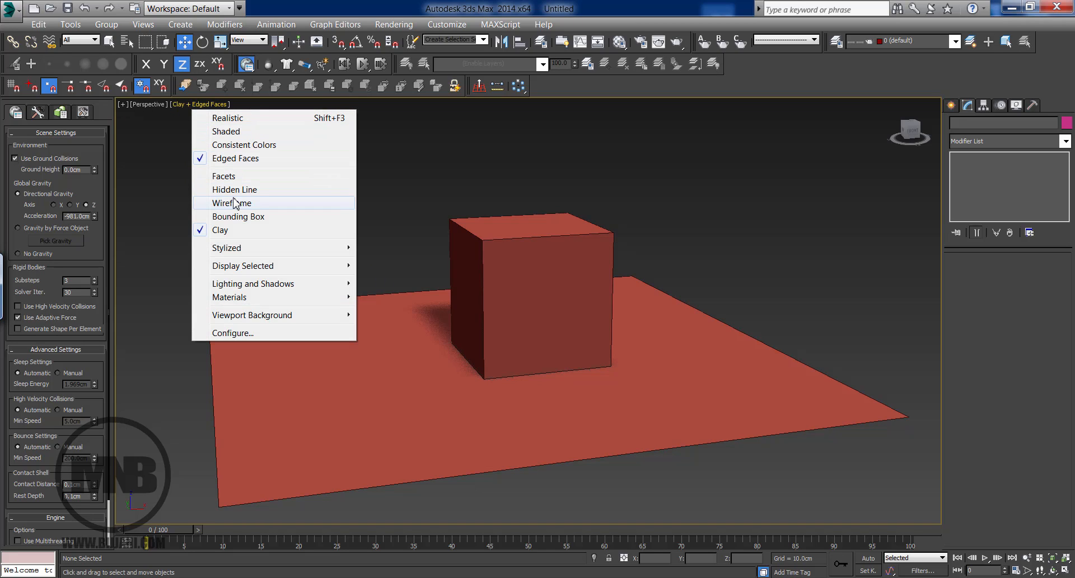
pyautogui.click(232, 118)
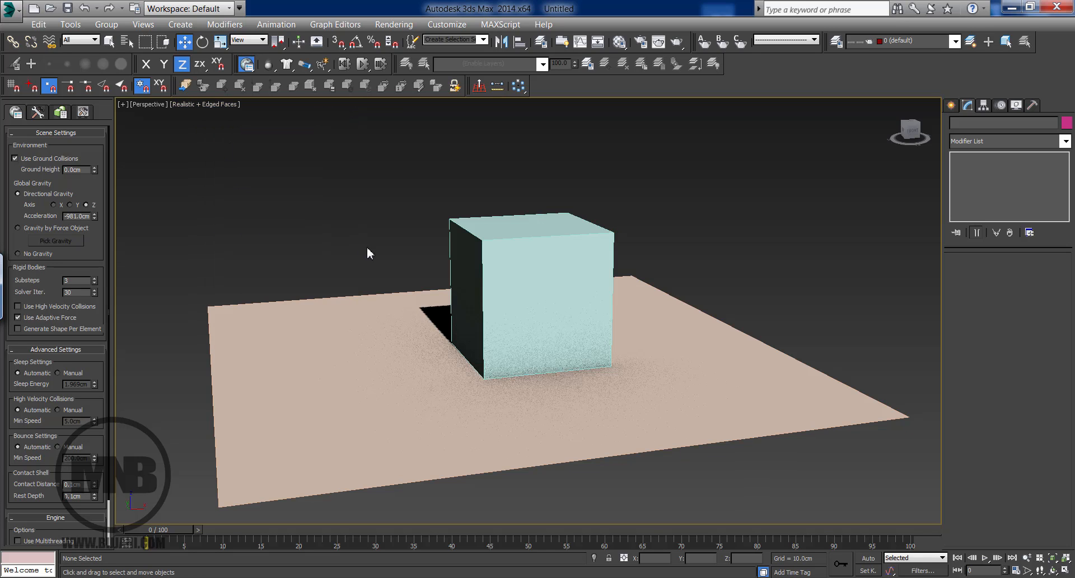
# Step: Set the viewport style to Shaded and look over the box and plane from several angles
pyautogui.keyDown('alt'); pyautogui.moveTo(446, 347); pyautogui.dragTo(485, 376, button='middle'); pyautogui.keyUp('alt')
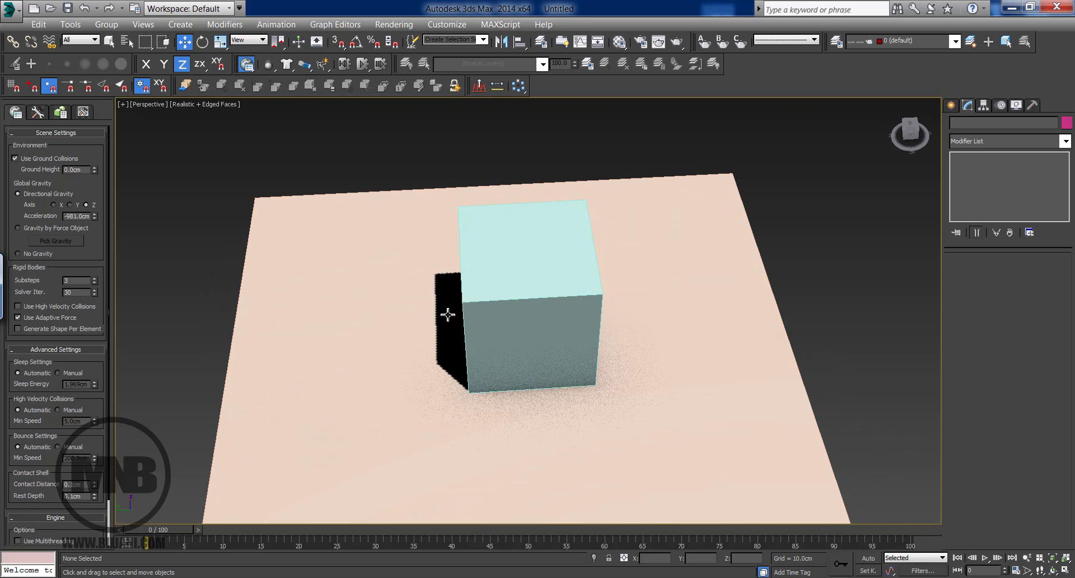
pyautogui.click(230, 105)
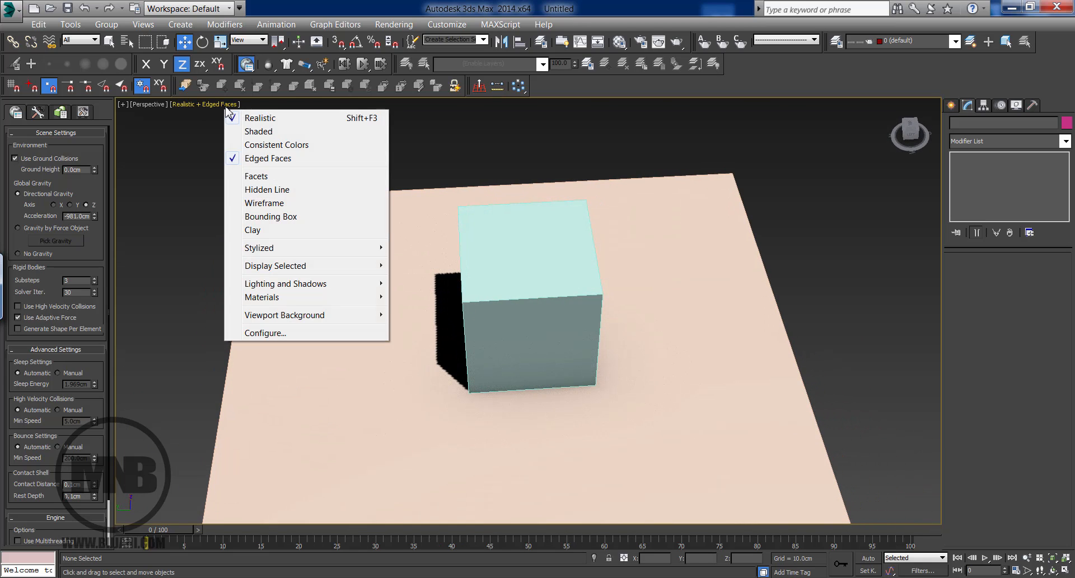
pyautogui.click(255, 132)
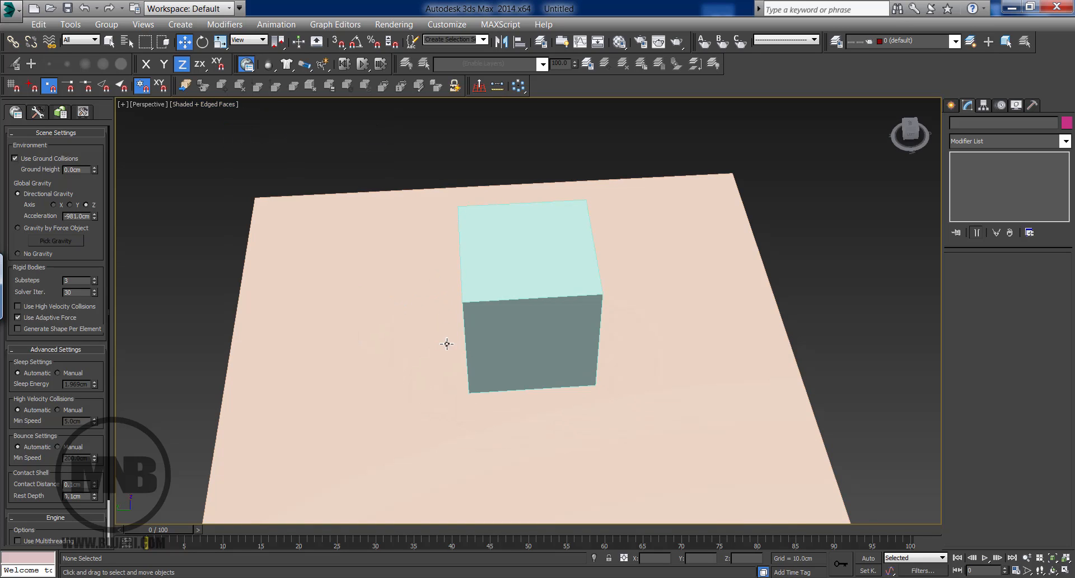
pyautogui.keyDown('alt'); pyautogui.moveTo(457, 330); pyautogui.dragTo(415, 311, button='middle'); pyautogui.keyUp('alt')
pyautogui.scroll(4, 487, 341)
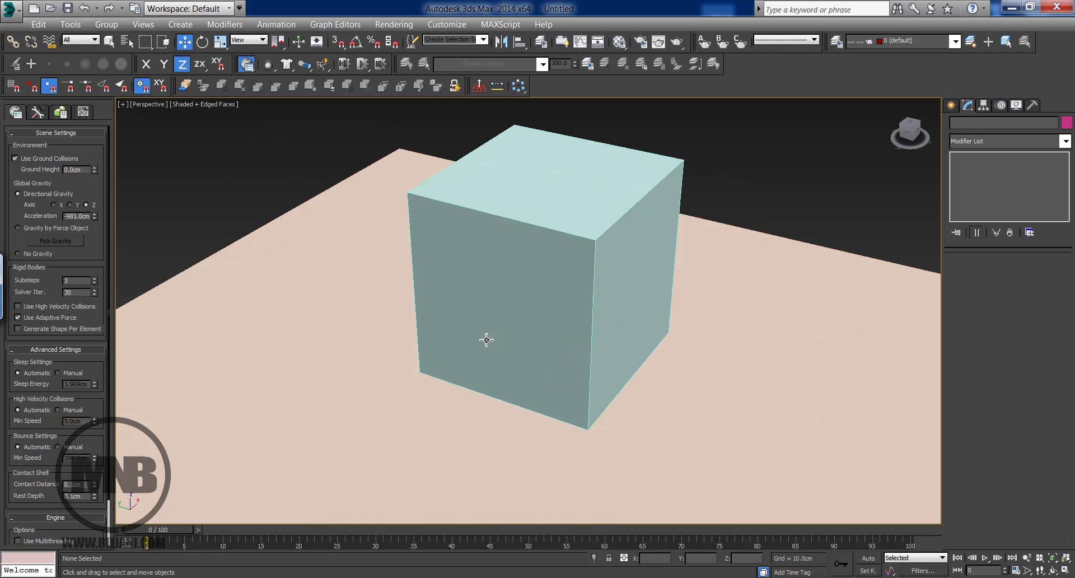
pyautogui.keyDown('alt'); pyautogui.moveTo(487, 341); pyautogui.dragTo(448, 330, button='middle'); pyautogui.keyUp('alt')
pyautogui.moveTo(448, 331); pyautogui.dragTo(423, 354, button='middle')
pyautogui.scroll(-4, 441, 350)
pyautogui.scroll(2, 423, 353)
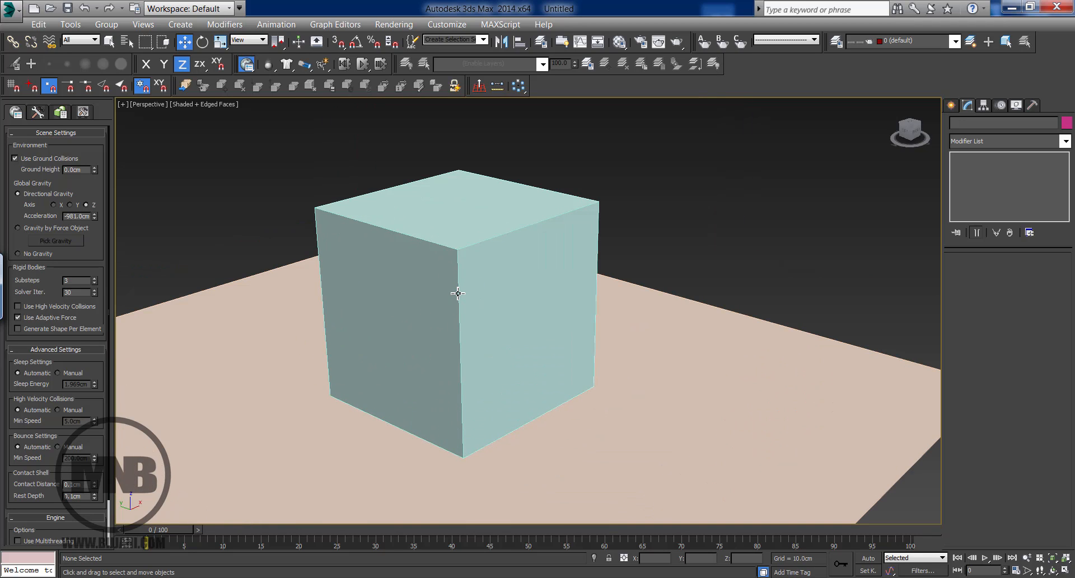
pyautogui.moveTo(458, 297); pyautogui.dragTo(450, 294, button='middle')
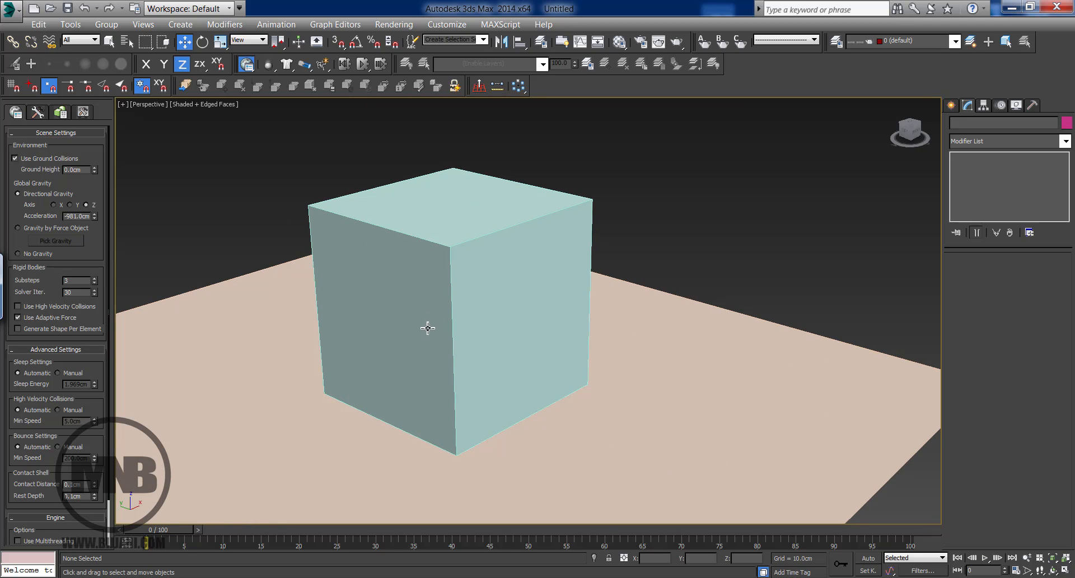
pyautogui.scroll(-3, 417, 308)
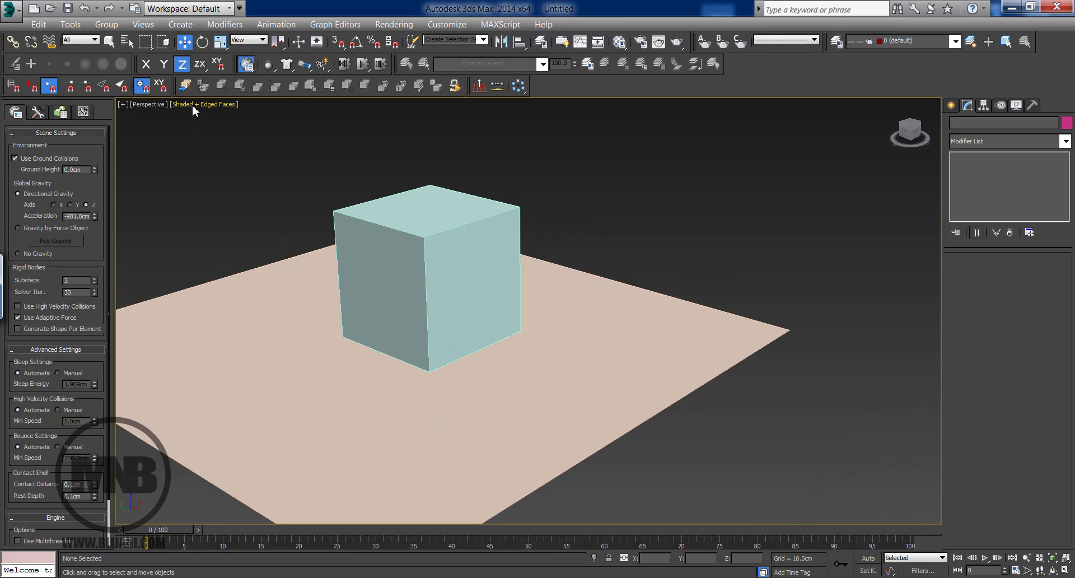
# Step: Turn off edged faces, set the box's length, width and height segments to 5, and deselect the box
pyautogui.press('F4')
pyautogui.click(446, 305)
pyautogui.moveTo(1022, 323); pyautogui.dragTo(976, 321)
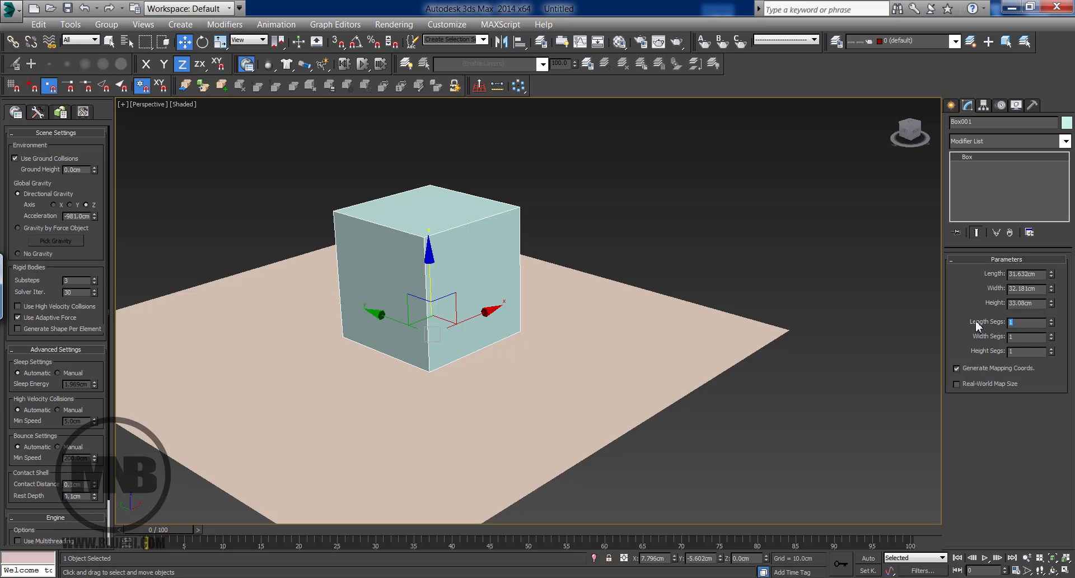
pyautogui.write('5')
pyautogui.press('Tab')
pyautogui.write('5')
pyautogui.press('Tab')
pyautogui.write('5')
pyautogui.press('Return')
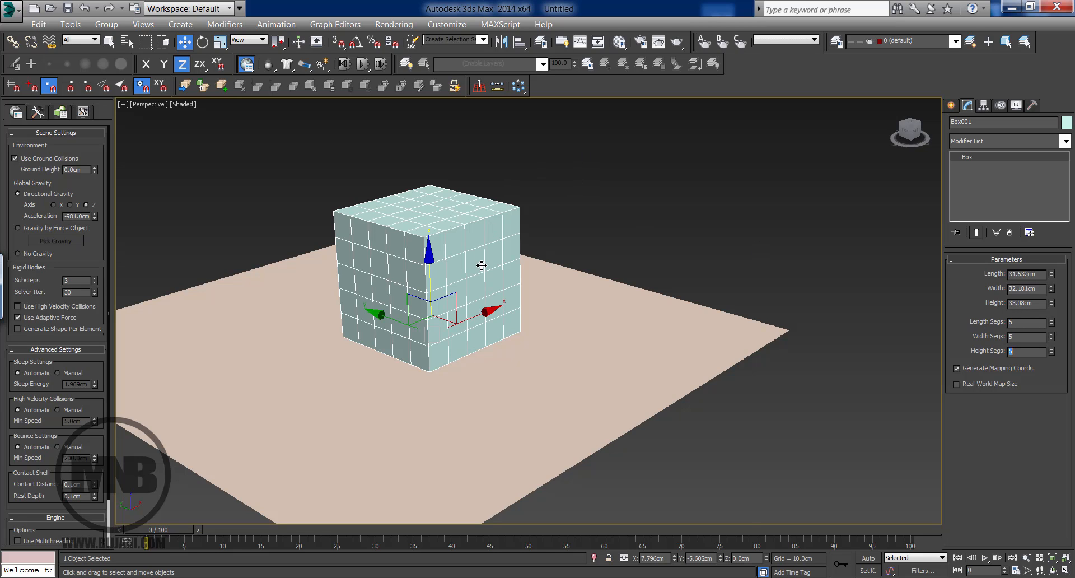
pyautogui.scroll(3, 482, 266)
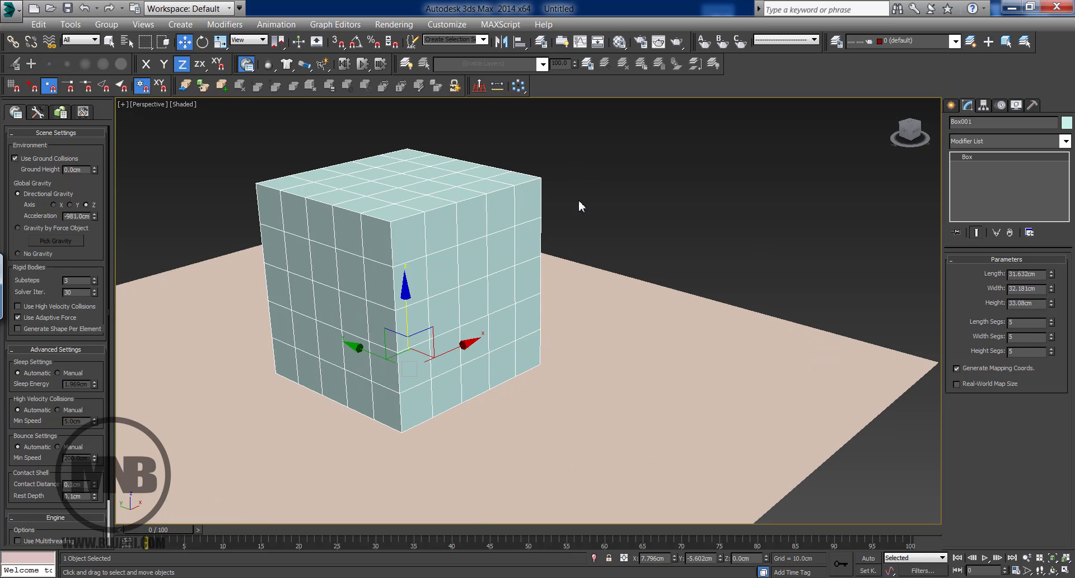
pyautogui.click(614, 210)
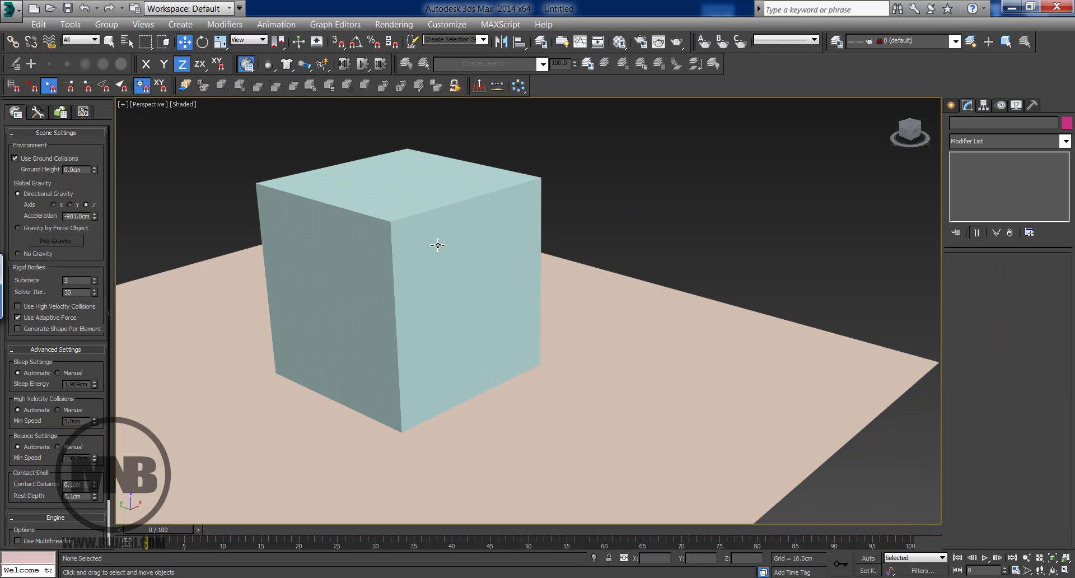
# Step: Compare the segmented box in wireframe and shaded display with edged faces off and on, leaving it shaded with edged faces
pyautogui.press('F3')
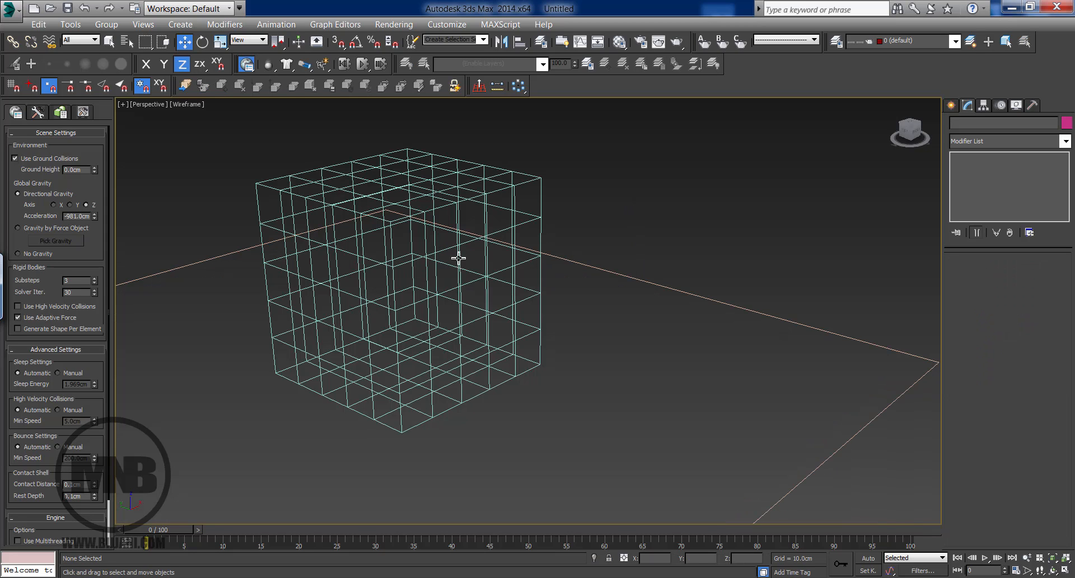
pyautogui.press('F3')
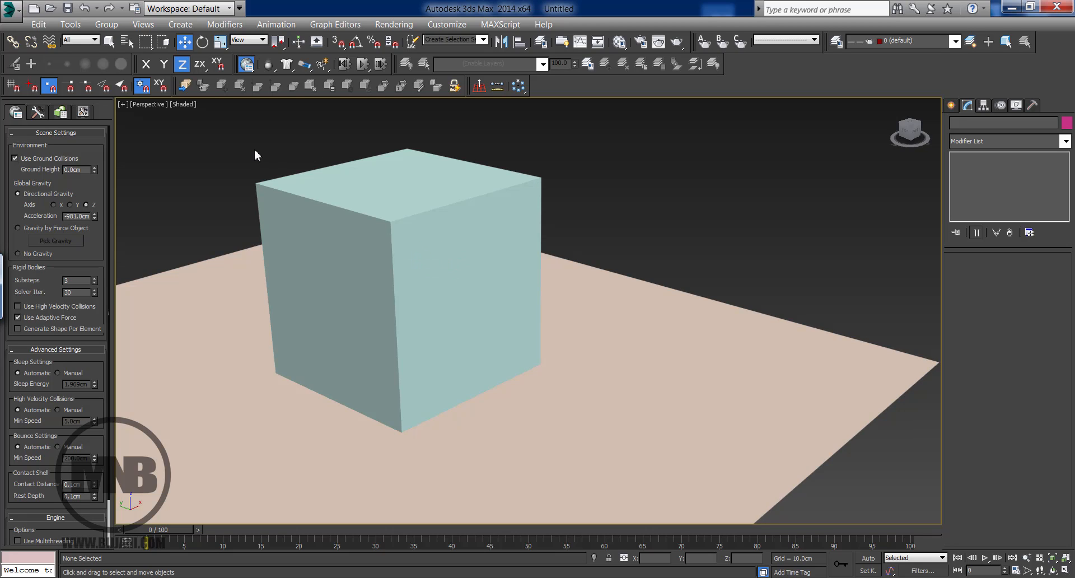
pyautogui.press('F4')
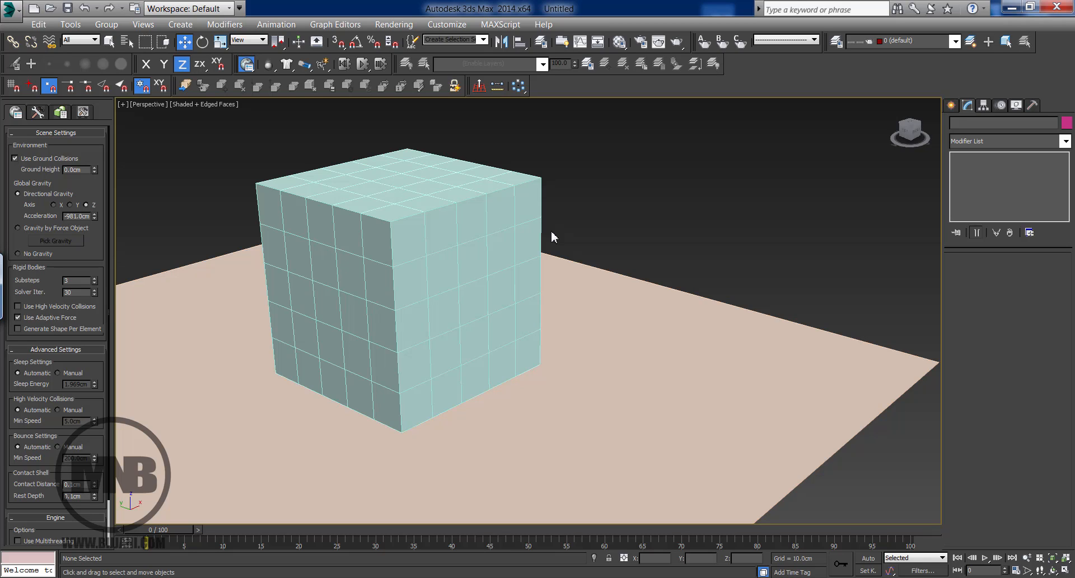
pyautogui.press('F3')
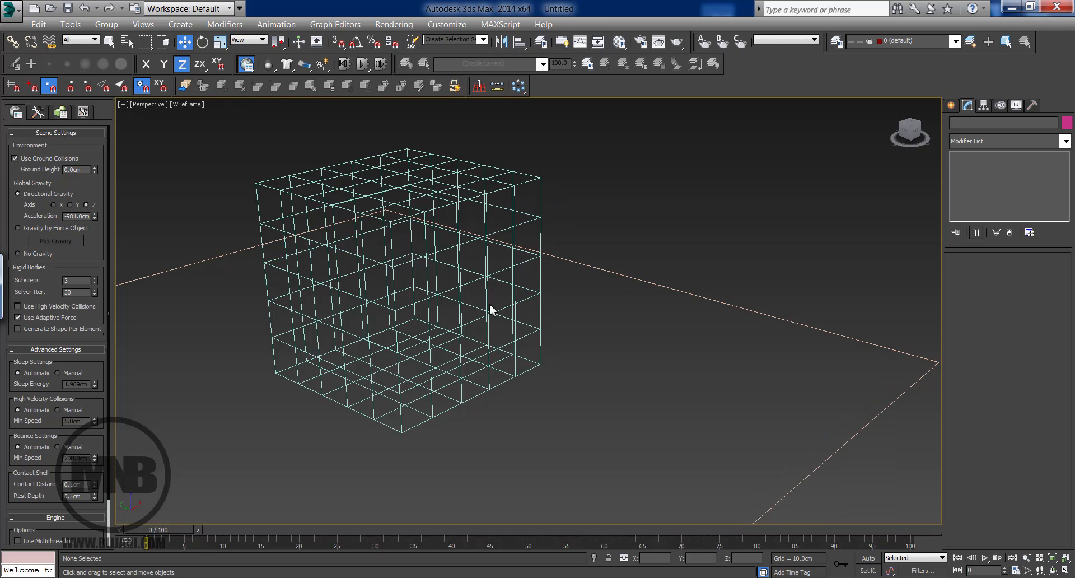
pyautogui.press('F3')
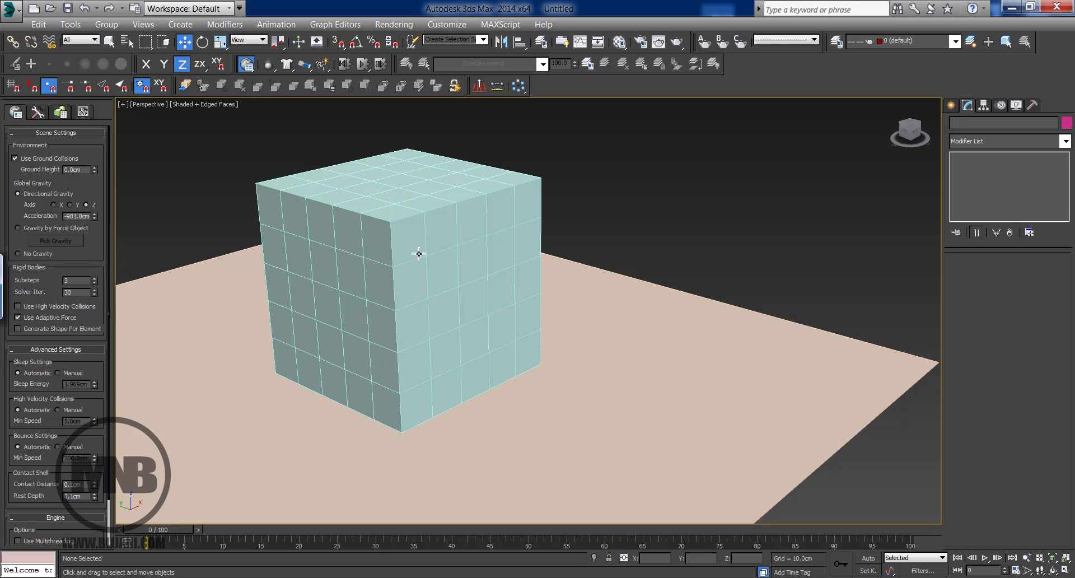
pyautogui.press('F4')
pyautogui.press('F4')
pyautogui.moveTo(508, 340); pyautogui.dragTo(603, 334, button='middle')
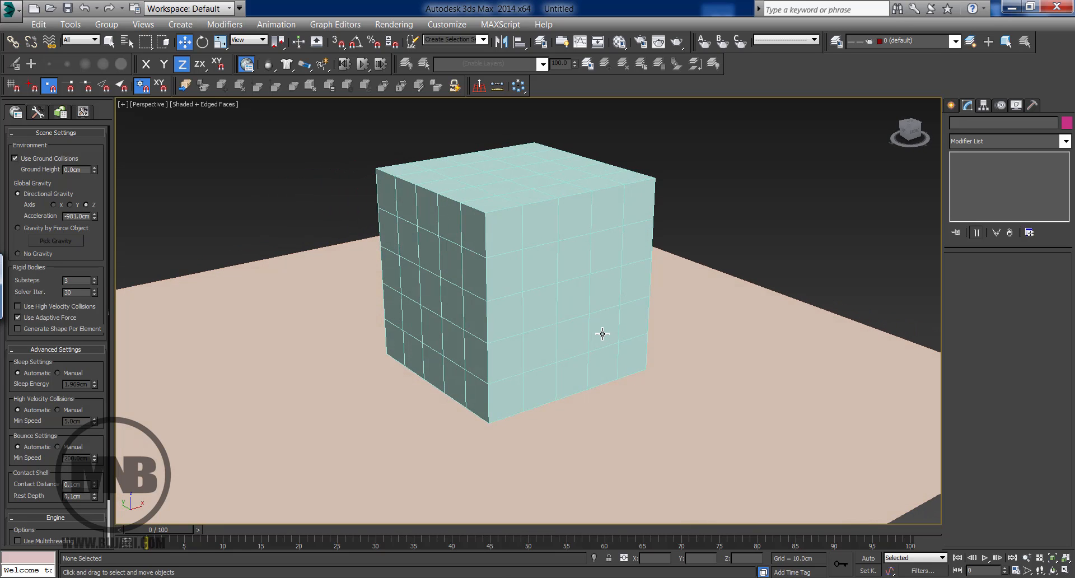
pyautogui.moveTo(674, 300); pyautogui.dragTo(584, 302, button='middle')
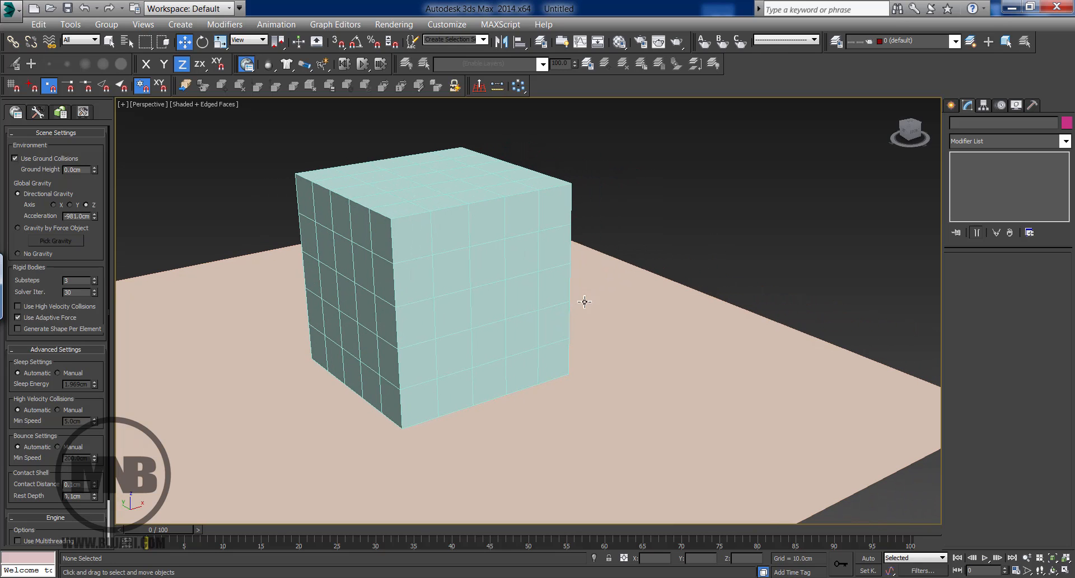
pyautogui.moveTo(606, 294); pyautogui.dragTo(548, 429)
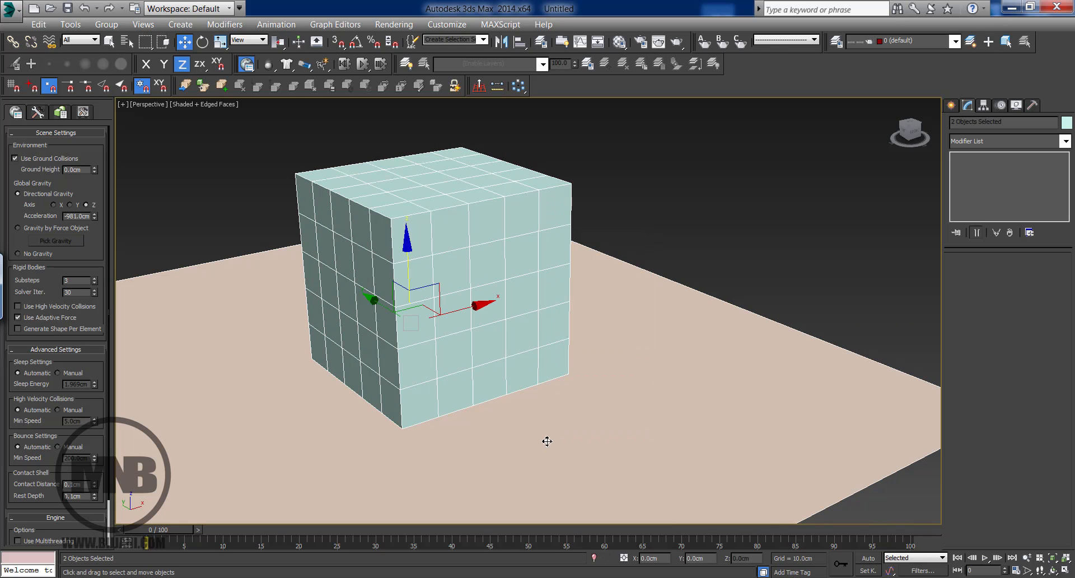
pyautogui.click(628, 205)
pyautogui.moveTo(567, 336); pyautogui.dragTo(527, 373, button='middle')
pyautogui.scroll(-3, 563, 308)
pyautogui.scroll(3, 534, 336)
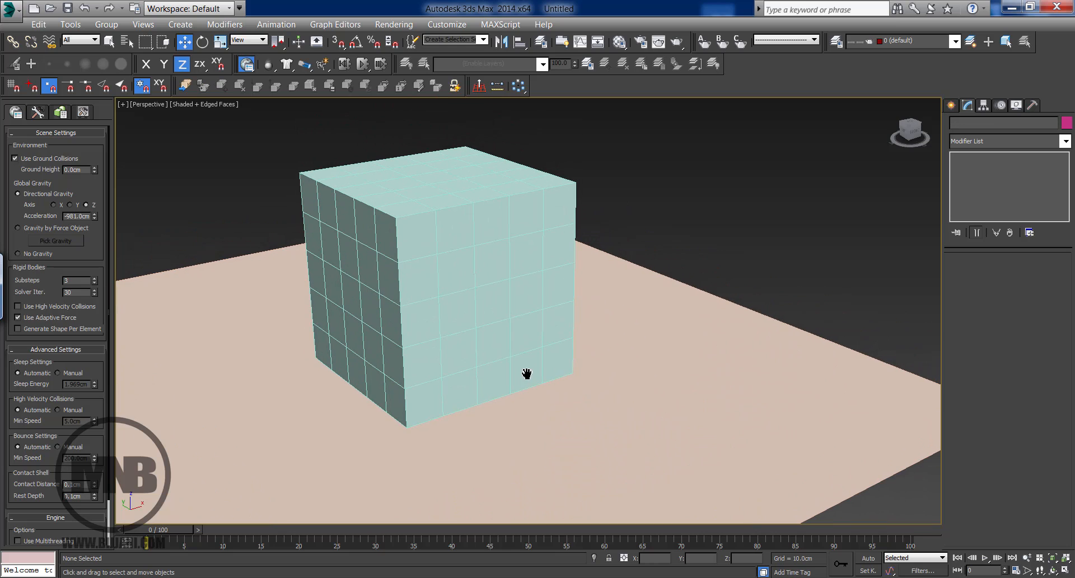
# Step: Select the box on the ground plane
pyautogui.click(473, 323)
pyautogui.moveTo(484, 364); pyautogui.dragTo(555, 337, button='middle')
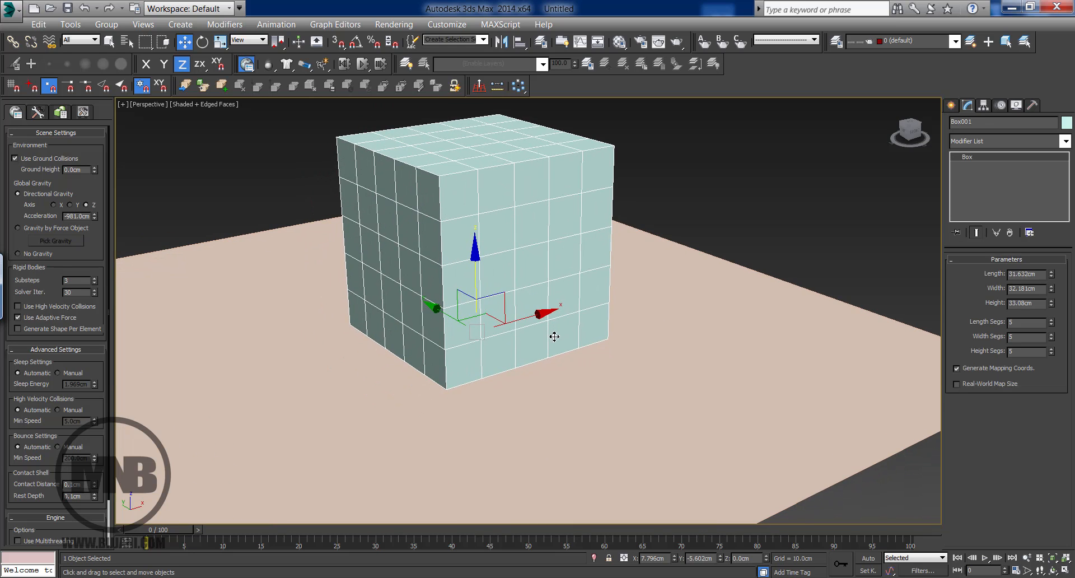
pyautogui.scroll(2, 572, 289)
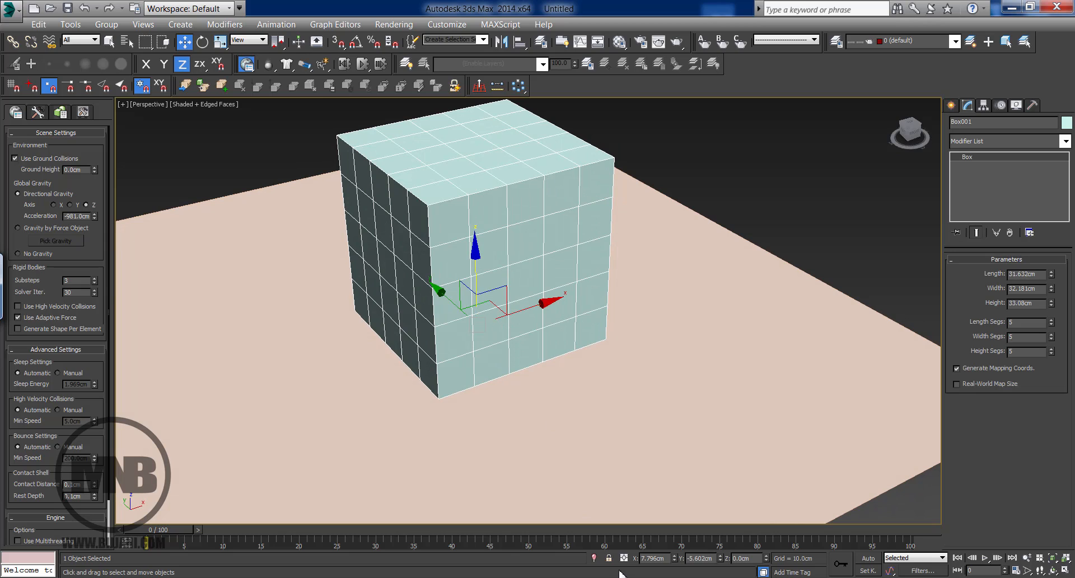
# Step: Lock the selection on the box and move it freehand down into the plane and back up
pyautogui.press('space')
pyautogui.moveTo(646, 283); pyautogui.dragTo(326, 117)
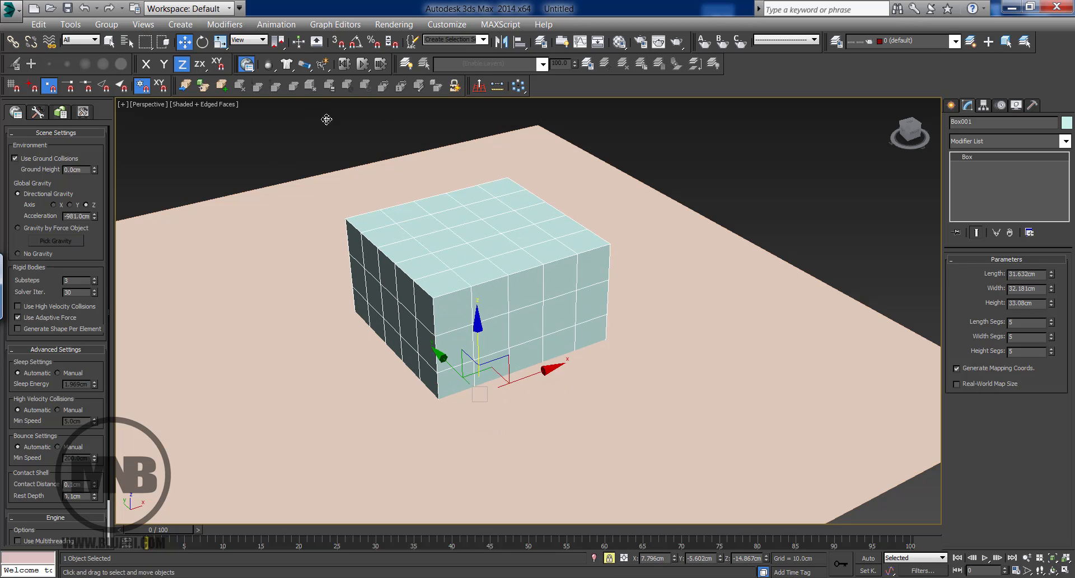
pyautogui.moveTo(369, 246); pyautogui.dragTo(381, 210)
pyautogui.moveTo(496, 279); pyautogui.dragTo(544, 260)
# Step: Rotate the box freehand to about 58°, 14° and -52° on X, Y and Z, and return to the Move tool
pyautogui.press('e')
pyautogui.moveTo(511, 296); pyautogui.dragTo(668, 360)
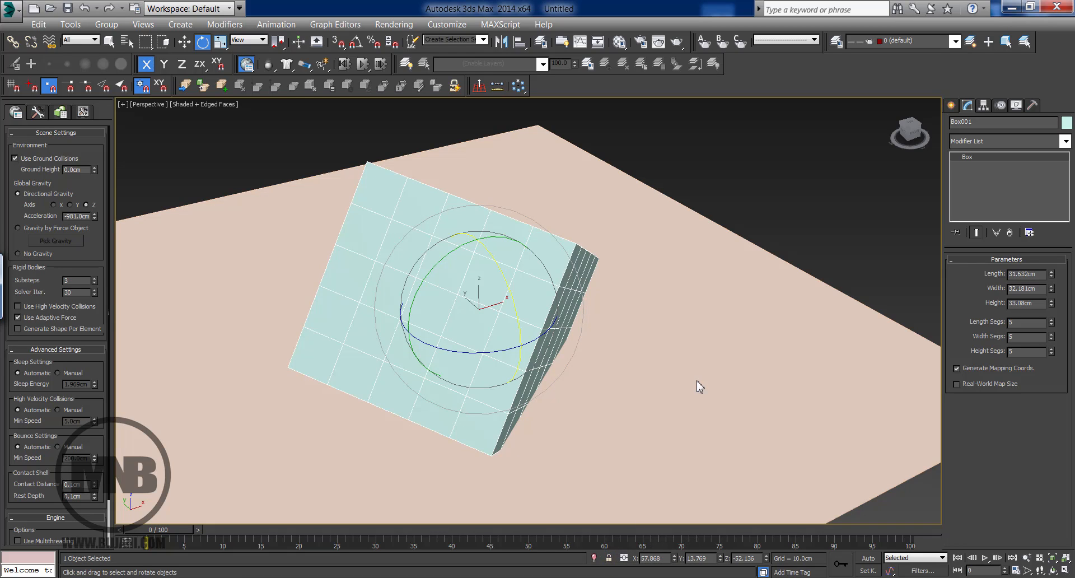
pyautogui.press('w')
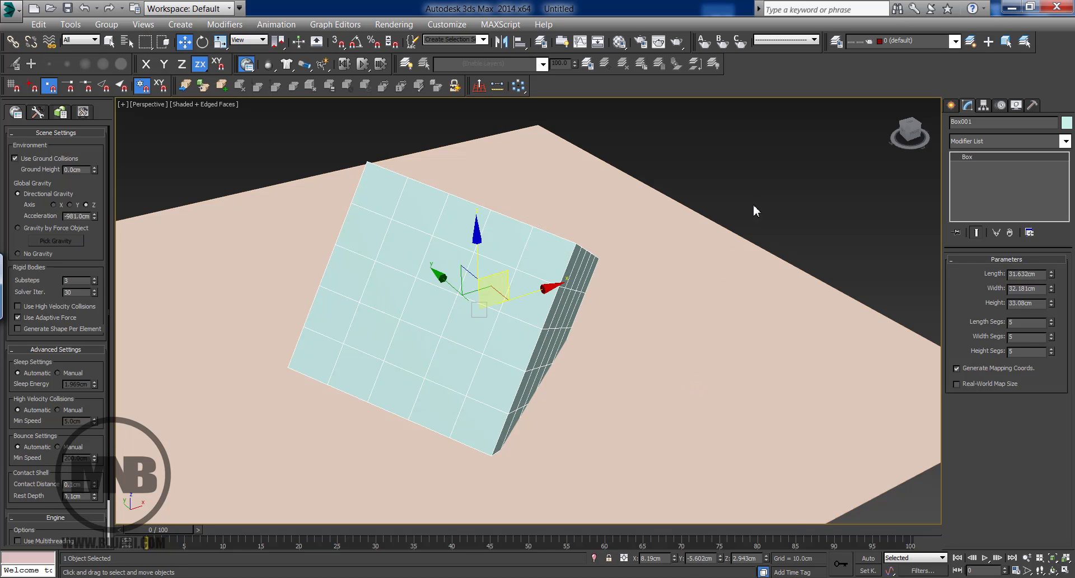
pyautogui.scroll(-4, 672, 338)
pyautogui.scroll(2, 595, 382)
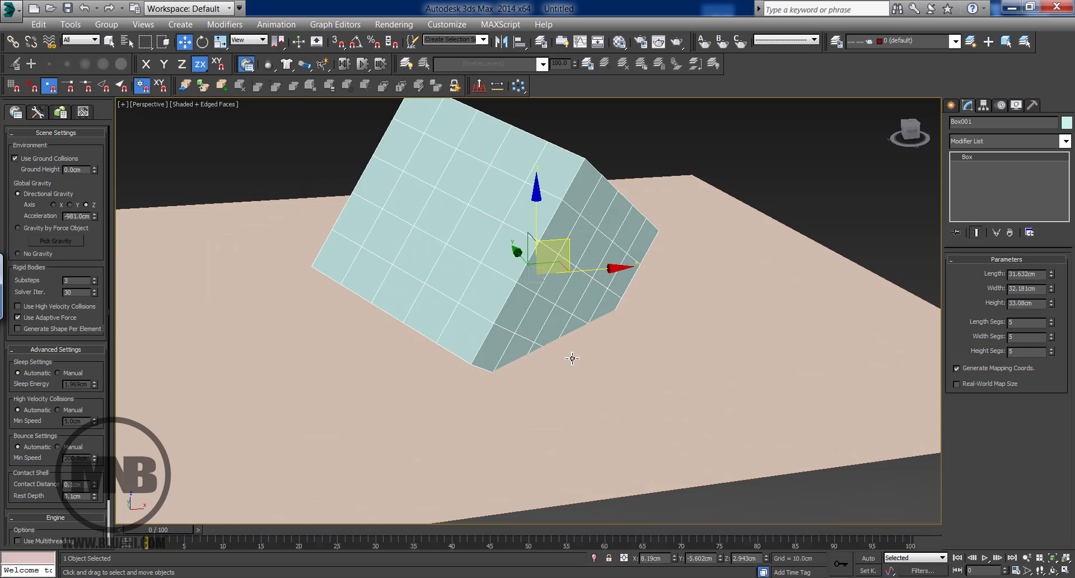
# Step: Undo the box's rotation and move the box down through the plane to about -23.6 cm in Z
pyautogui.scroll(3, 561, 352)
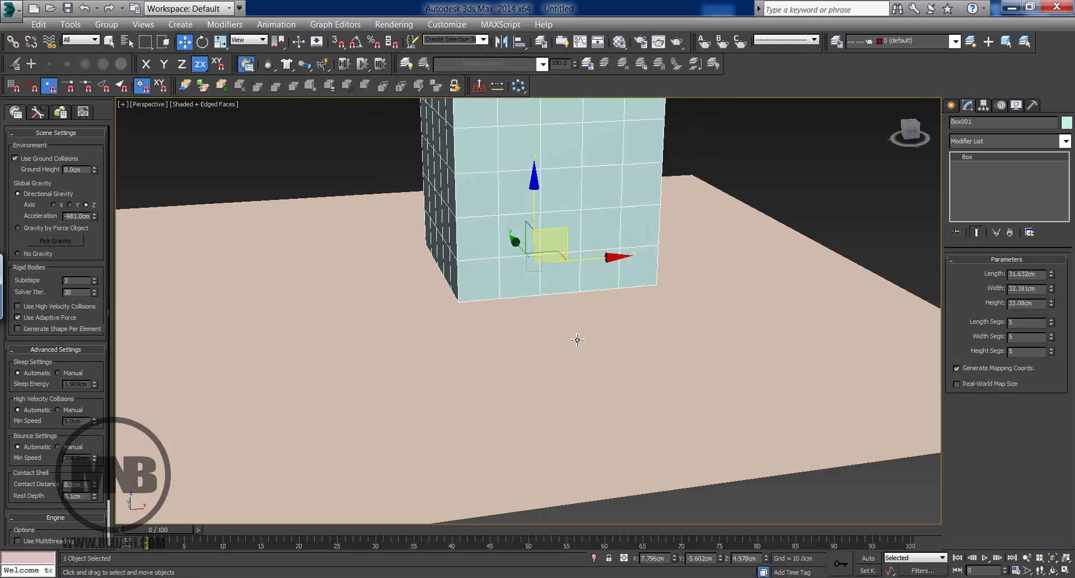
pyautogui.moveTo(576, 339); pyautogui.dragTo(569, 385, button='middle')
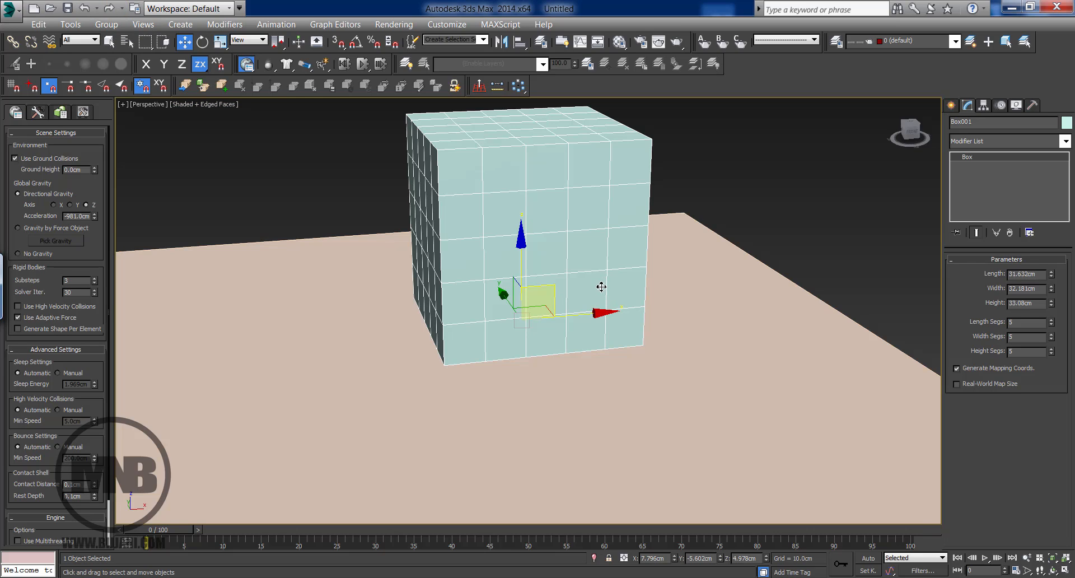
pyautogui.moveTo(600, 289); pyautogui.dragTo(593, 299)
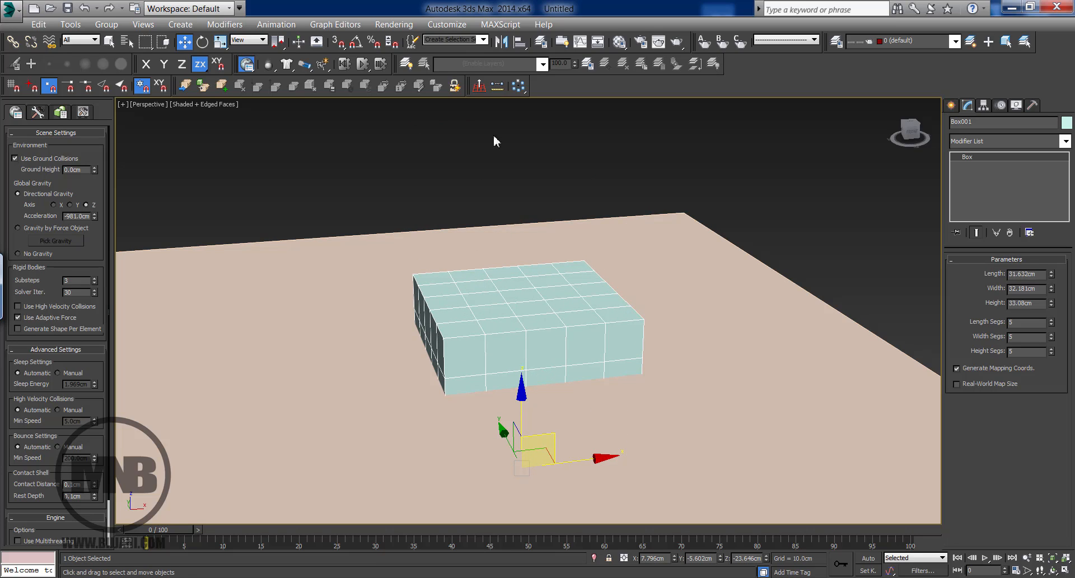
# Step: Check the number of scene undo levels in the general preferences and close them without applying changes
pyautogui.click(446, 24)
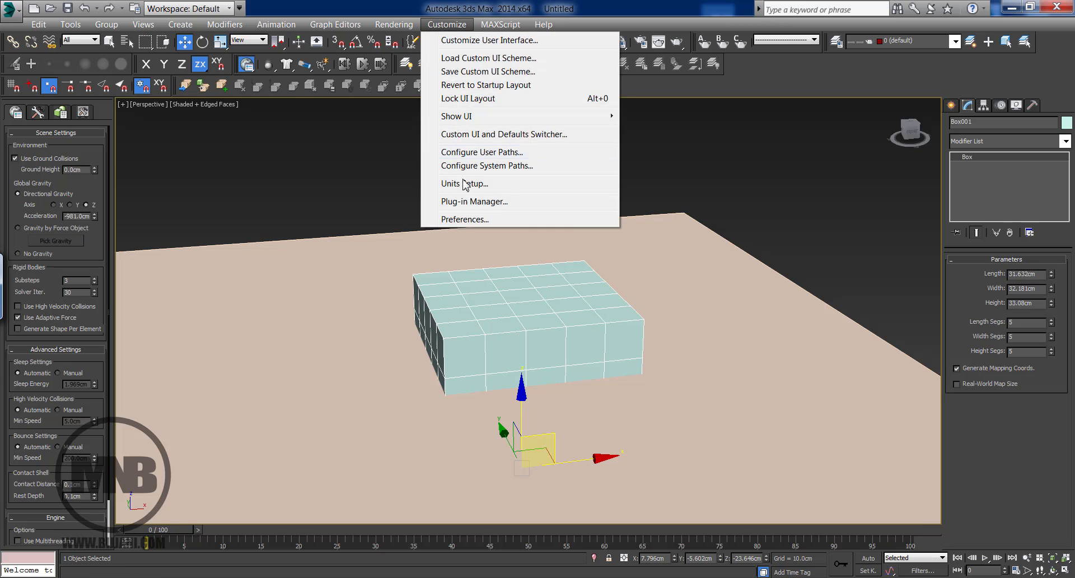
pyautogui.click(473, 223)
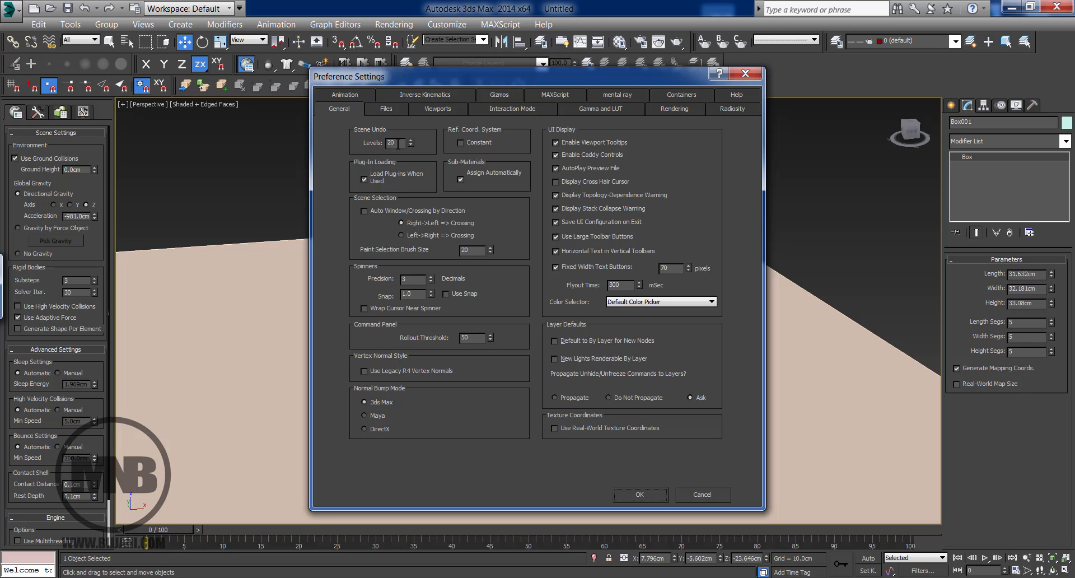
pyautogui.moveTo(397, 144); pyautogui.dragTo(354, 146)
pyautogui.click(460, 179)
pyautogui.click(746, 75)
# Step: Move the box up along Z to about -0.4 cm so that it stands on the plane
pyautogui.keyDown('alt'); pyautogui.moveTo(660, 227); pyautogui.dragTo(654, 179, button='middle'); pyautogui.keyUp('alt')
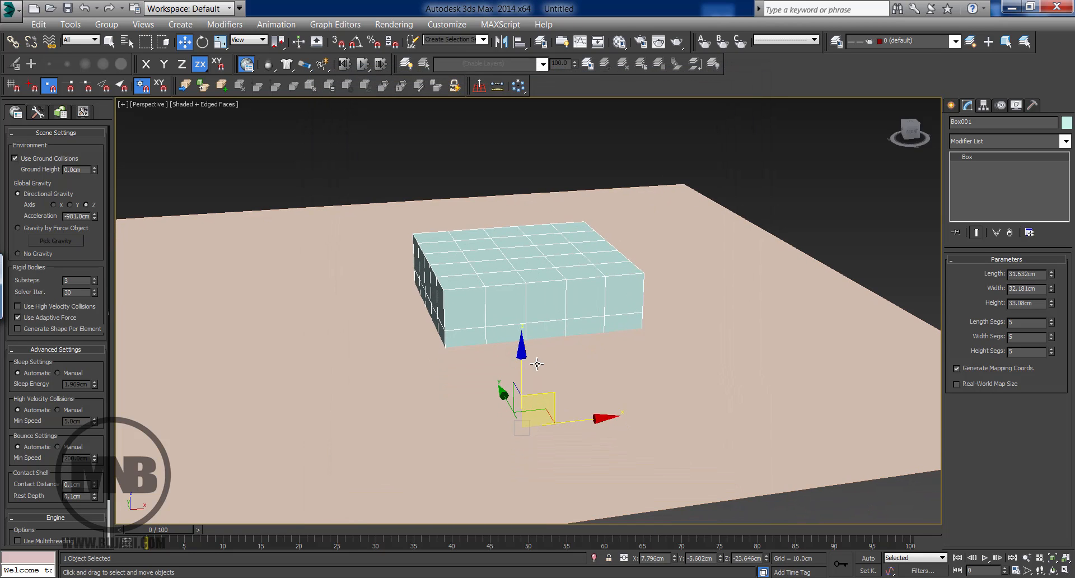
pyautogui.moveTo(521, 364); pyautogui.dragTo(519, 246)
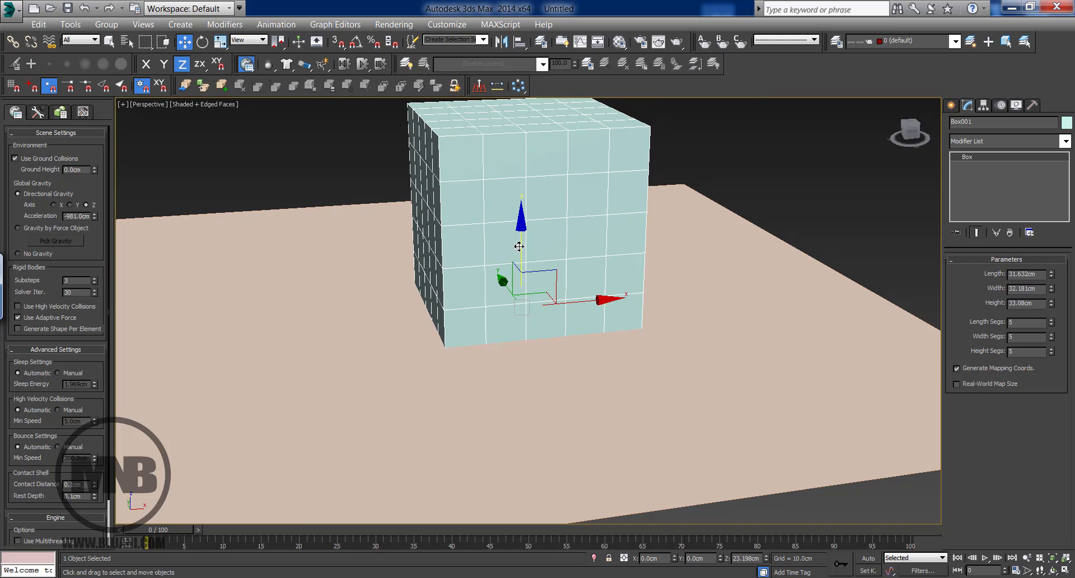
pyautogui.moveTo(520, 266); pyautogui.dragTo(537, 321, button='middle')
pyautogui.scroll(-3, 478, 317)
pyautogui.scroll(3, 504, 297)
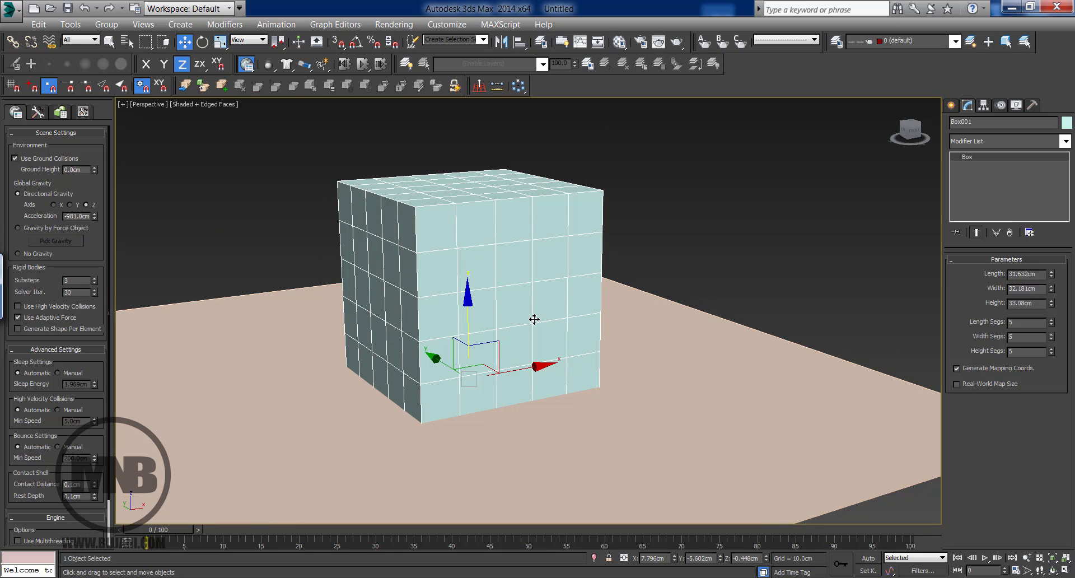